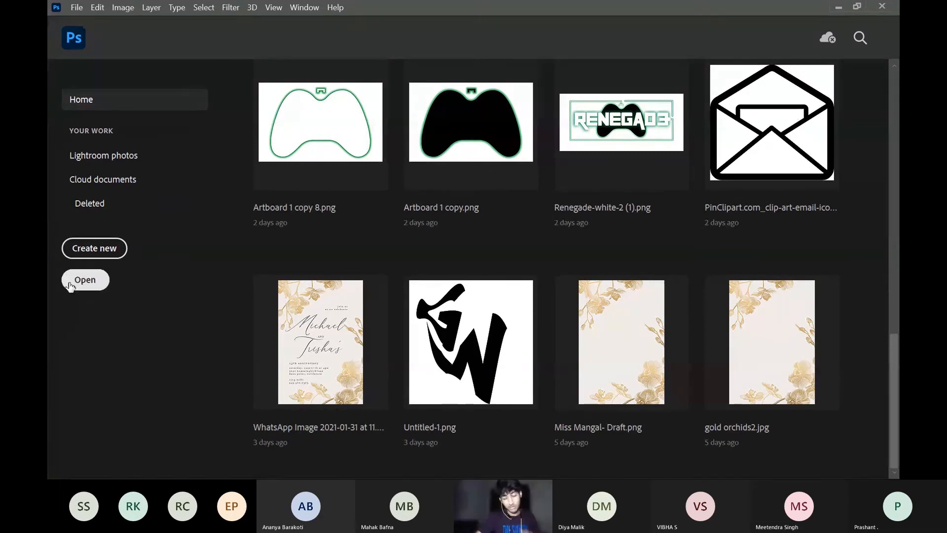
Step: Open the Adjustment Layers JPG photo from the Day 2 folder in Downloads
{"action": "left_click", "coordinate": [85, 280]}
{"action": "scroll", "coordinate": [513, 162], "scroll_direction": "down", "scroll_amount": 3}
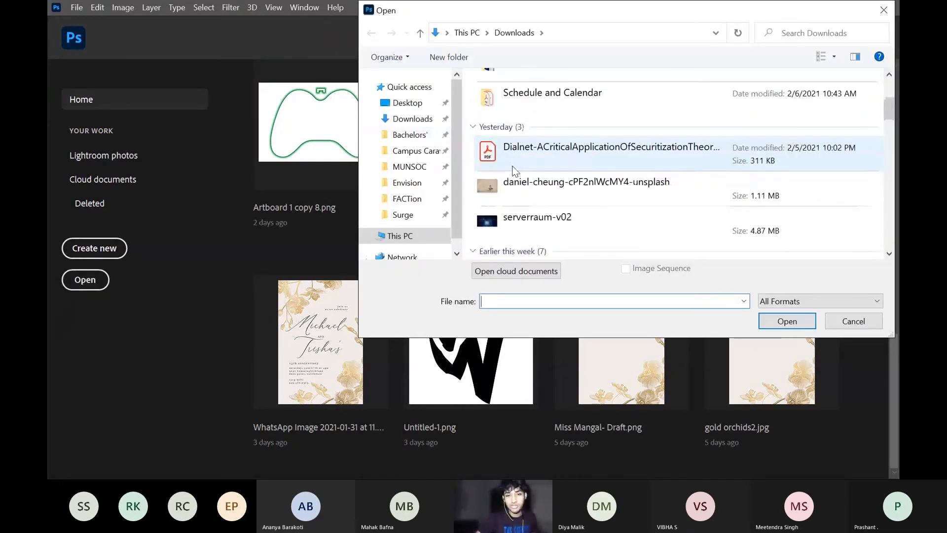
{"action": "scroll", "coordinate": [515, 170], "scroll_direction": "up", "scroll_amount": 2}
{"action": "double_click", "coordinate": [539, 154]}
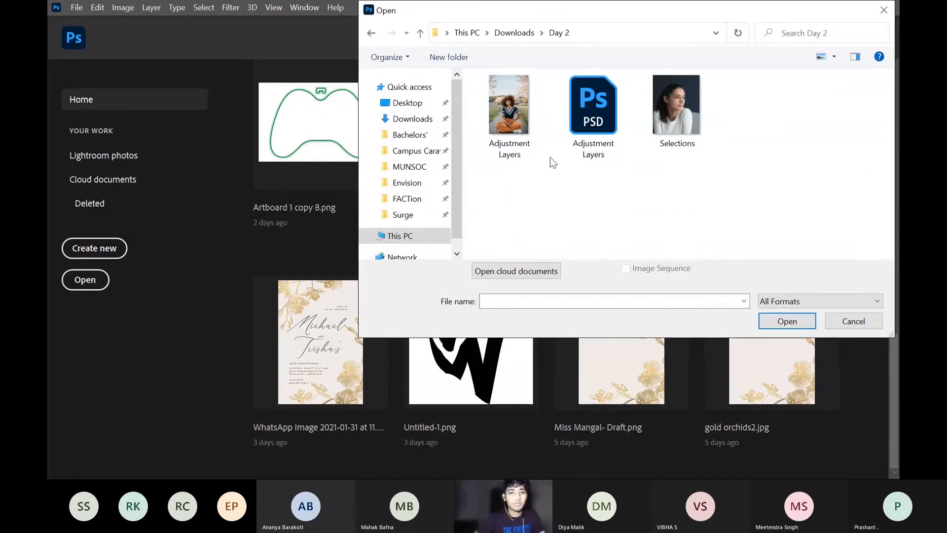
{"action": "double_click", "coordinate": [528, 139]}
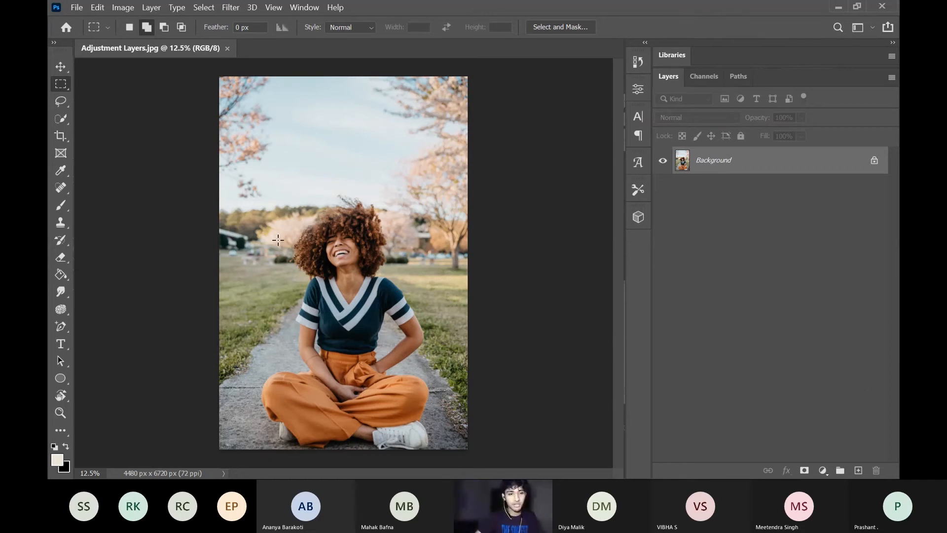
Step: Activate the Brush tool and apply a direct Brightness/Contrast image adjustment to the photo at its default values
{"action": "left_click", "coordinate": [61, 206]}
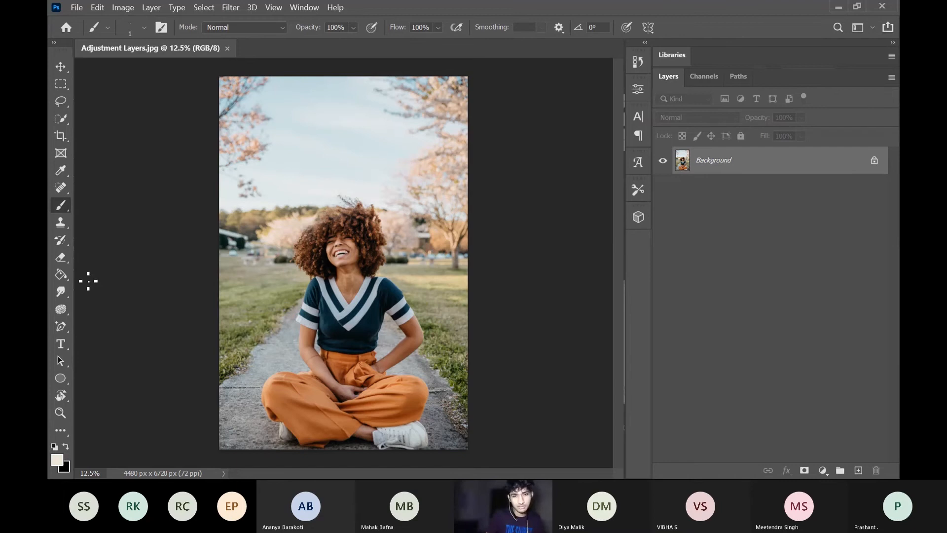
{"action": "left_click", "coordinate": [209, 9]}
{"action": "left_click", "coordinate": [138, 11]}
{"action": "left_click", "coordinate": [138, 11]}
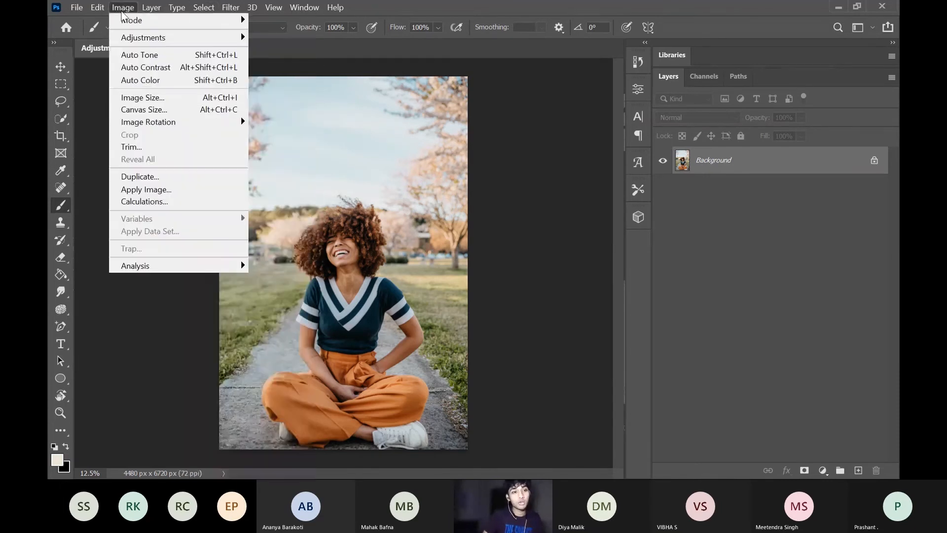
{"action": "mouse_move", "coordinate": [224, 38]}
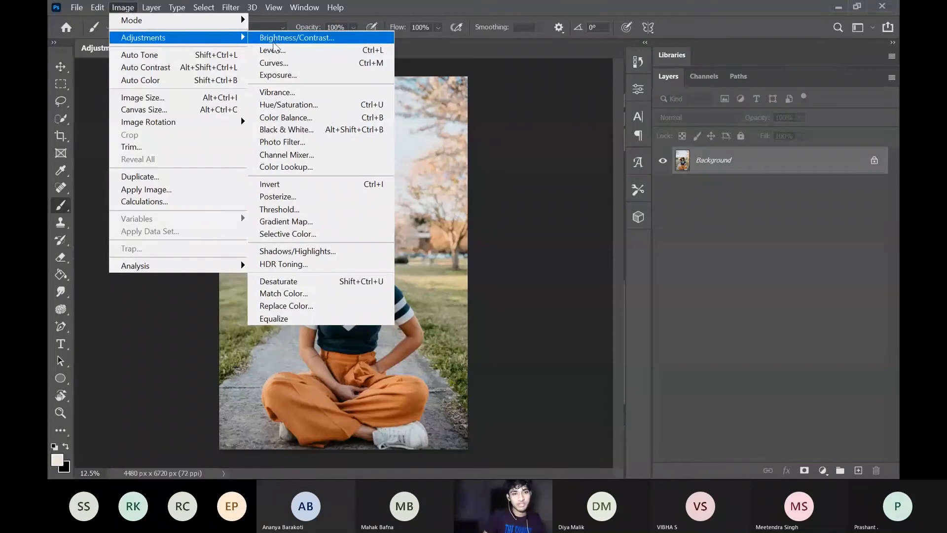
{"action": "left_click", "coordinate": [294, 39]}
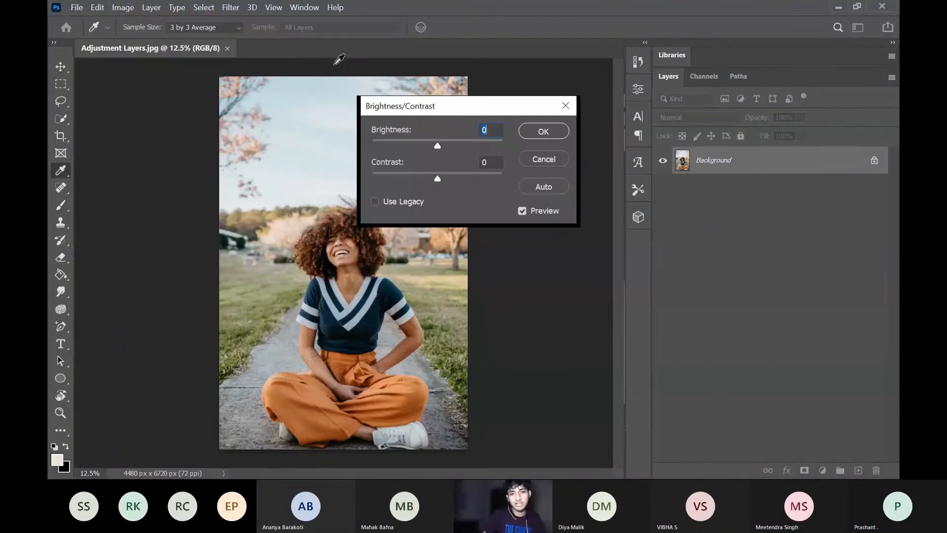
{"action": "left_click", "coordinate": [541, 127]}
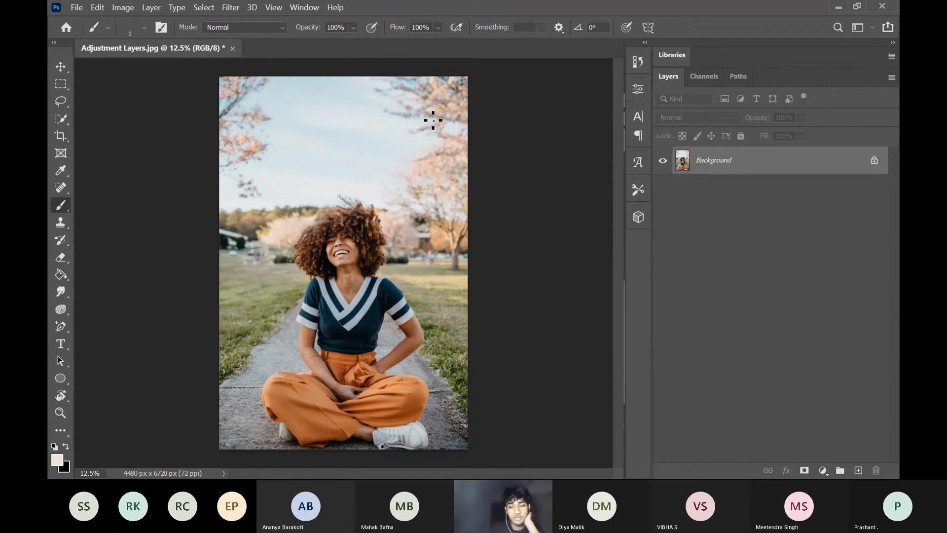
Step: Examine the list of adjustment layer types available for the photo
{"action": "left_click", "coordinate": [823, 470]}
{"action": "left_click", "coordinate": [752, 417]}
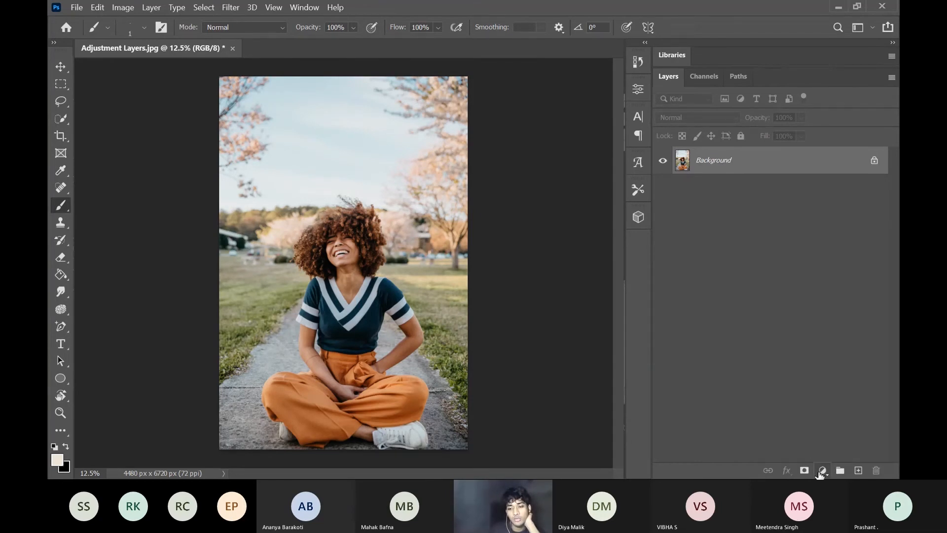
{"action": "left_click", "coordinate": [822, 470]}
{"action": "left_click", "coordinate": [754, 437]}
{"action": "left_click", "coordinate": [821, 471]}
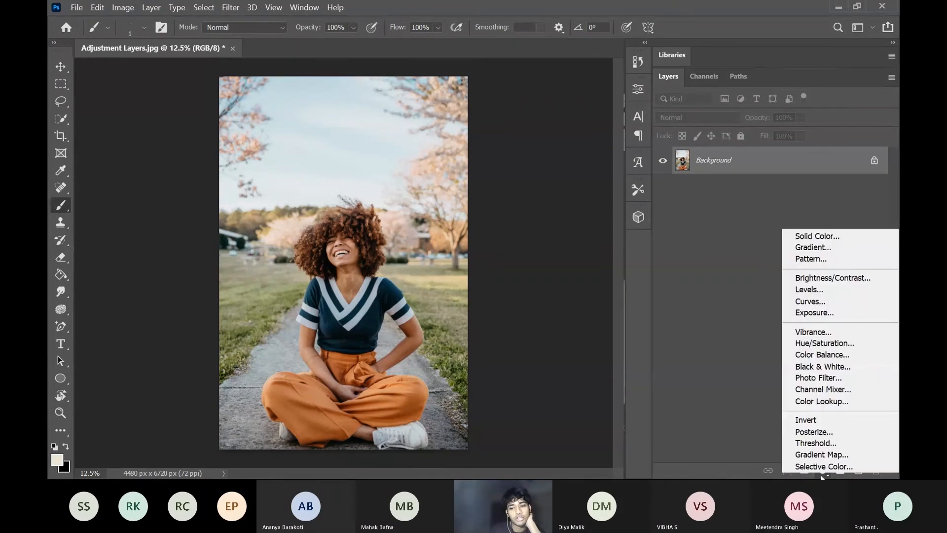
{"action": "left_click", "coordinate": [755, 411]}
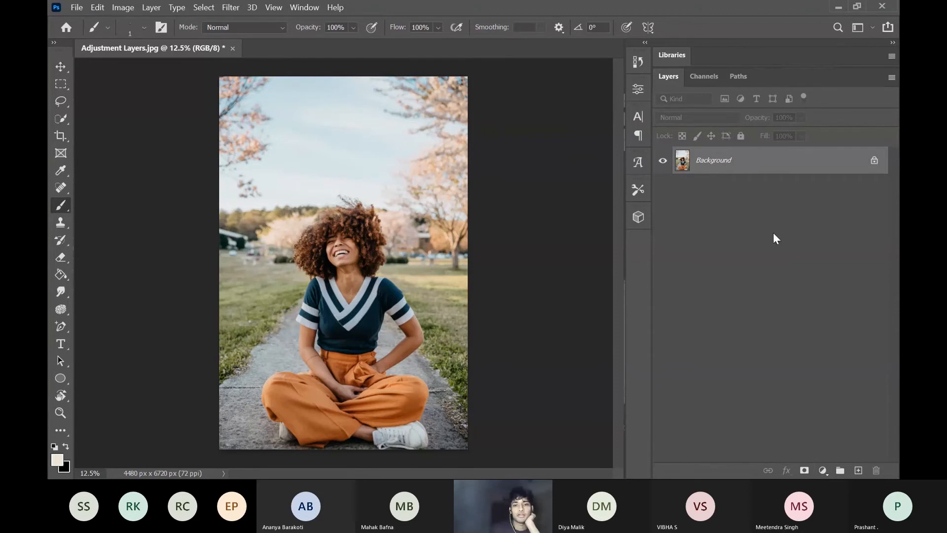
{"action": "left_click", "coordinate": [822, 471]}
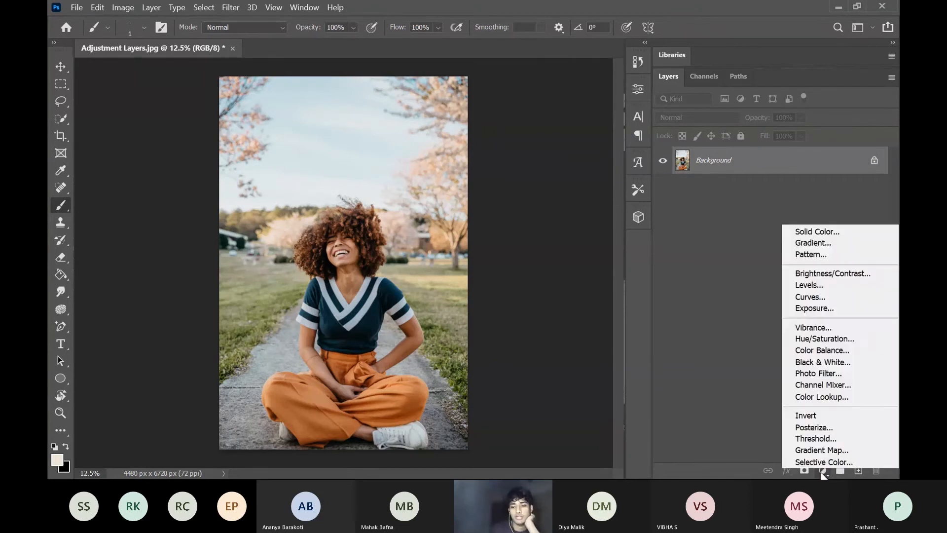
{"action": "left_click", "coordinate": [780, 437]}
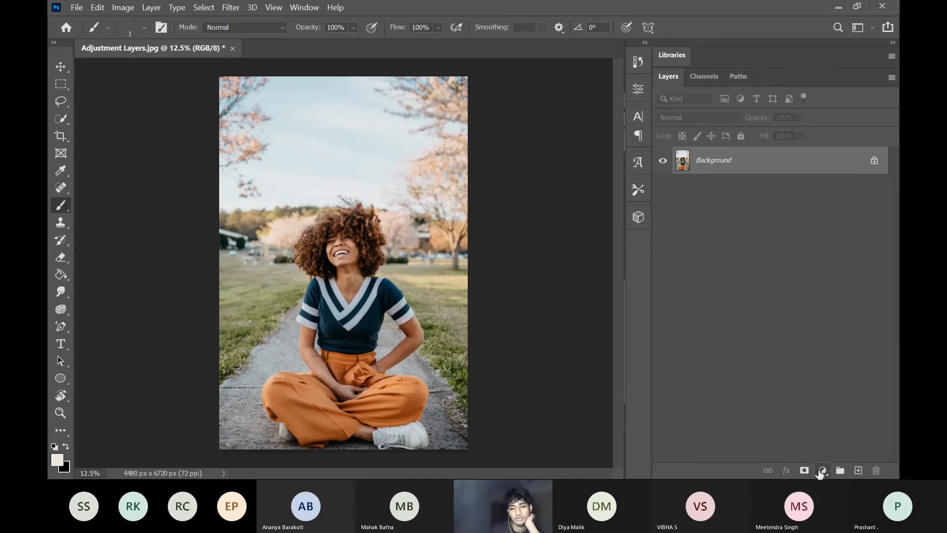
{"action": "left_click", "coordinate": [821, 471]}
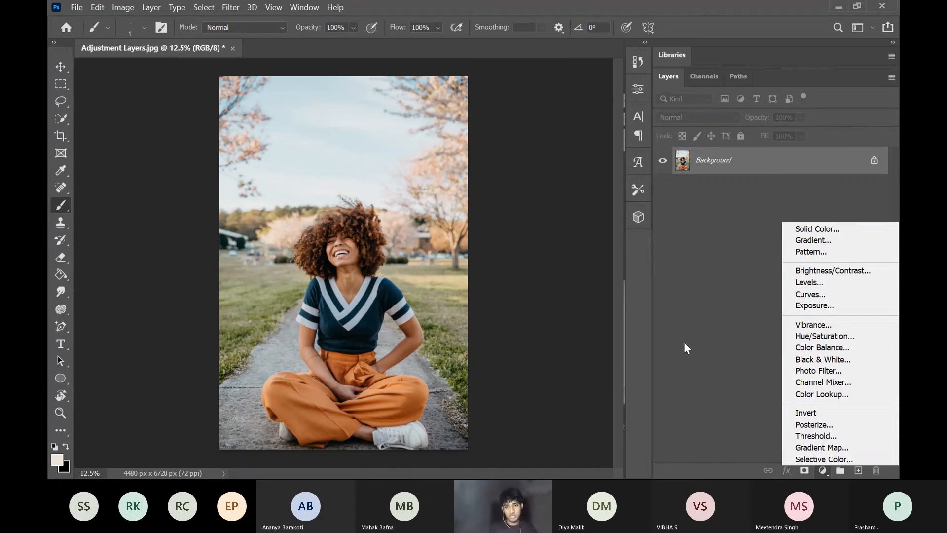
{"action": "left_click", "coordinate": [690, 266]}
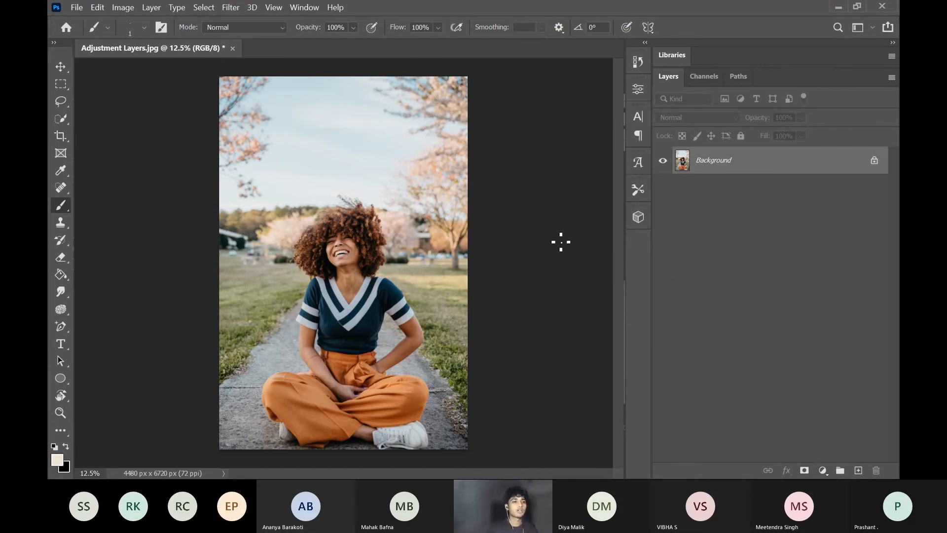
Step: Examine the settings of the direct Brightness/Contrast image adjustment and close them without applying anything
{"action": "left_click", "coordinate": [122, 7]}
{"action": "mouse_move", "coordinate": [134, 41]}
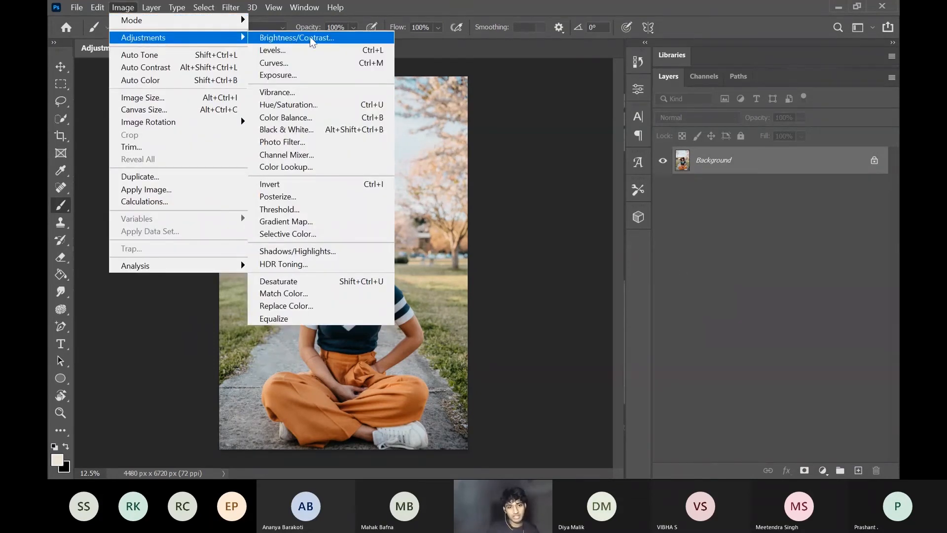
{"action": "left_click", "coordinate": [130, 9]}
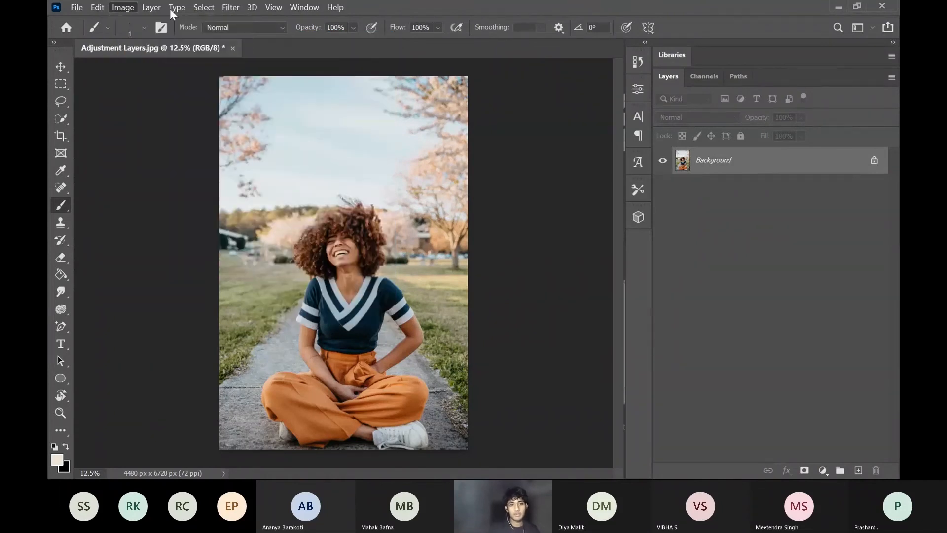
{"action": "left_click", "coordinate": [406, 1]}
{"action": "left_click", "coordinate": [126, 7]}
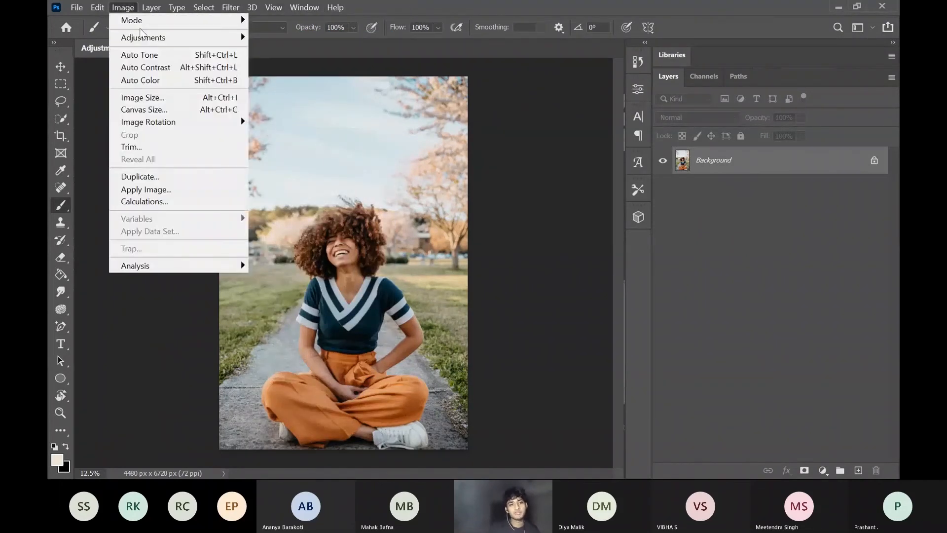
{"action": "mouse_move", "coordinate": [170, 40]}
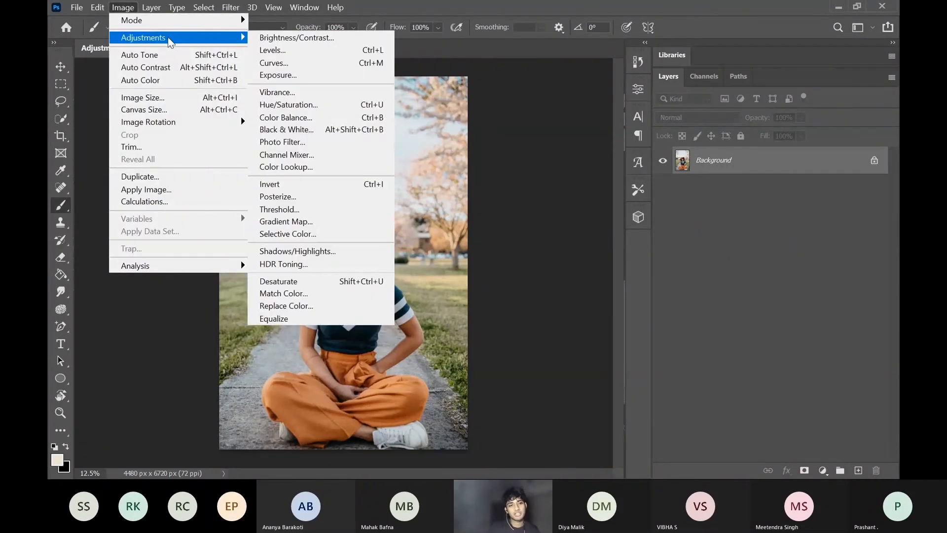
{"action": "left_click", "coordinate": [324, 40]}
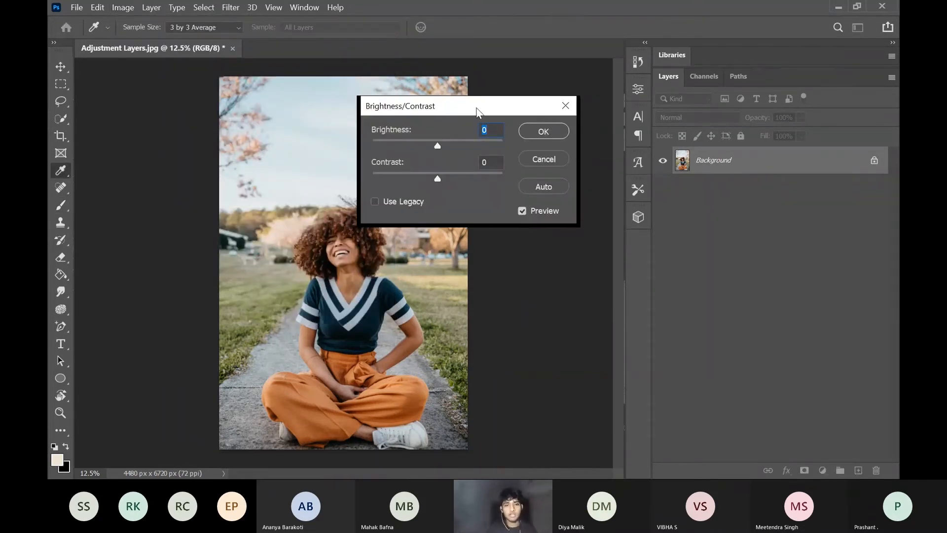
{"action": "left_click_drag", "start_coordinate": [477, 110], "coordinate": [505, 95]}
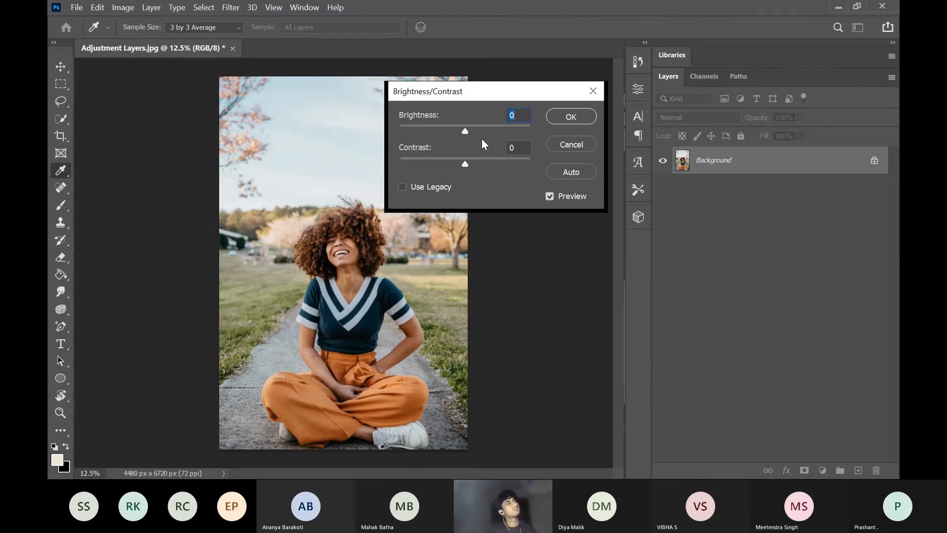
{"action": "left_click", "coordinate": [593, 90]}
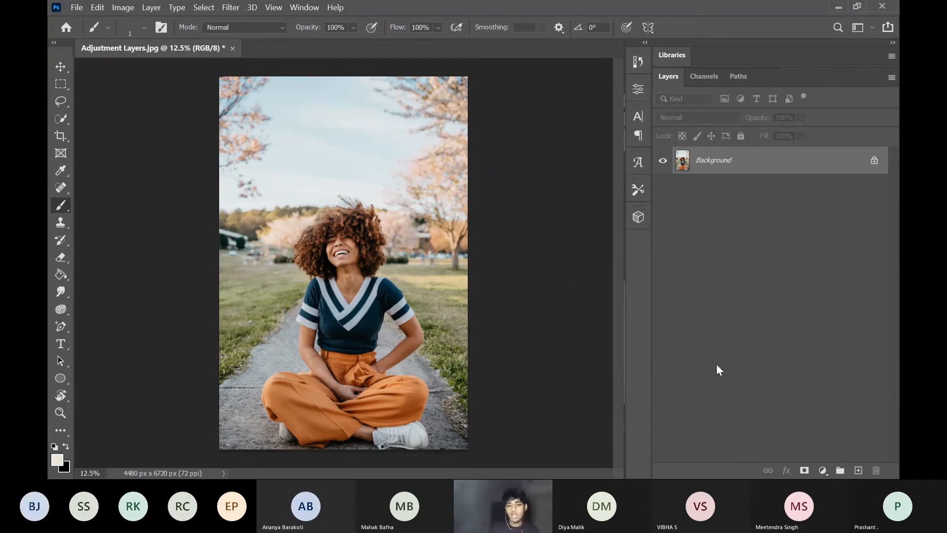
Step: Add a Brightness/Contrast adjustment layer above the Background and apply the automatic correction, brightness 5 and contrast 25
{"action": "left_click", "coordinate": [822, 470]}
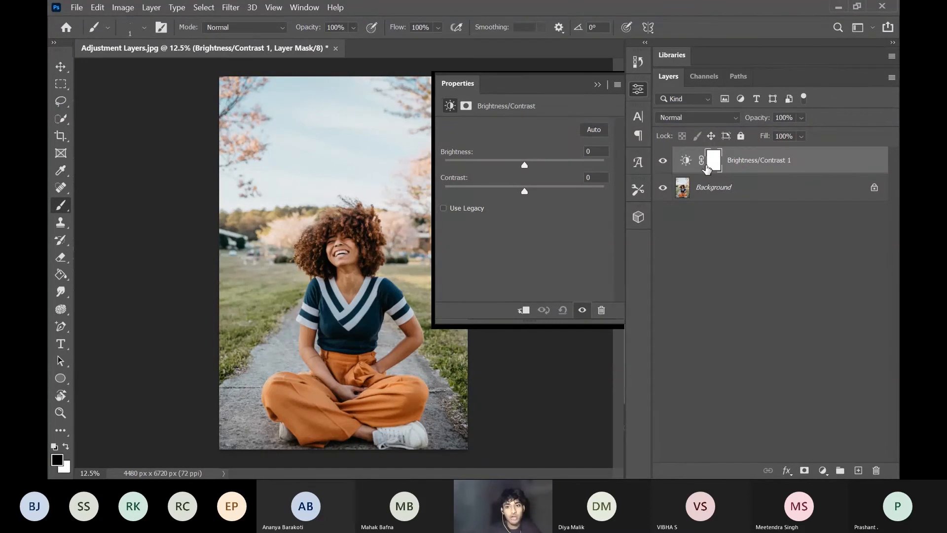
{"action": "left_click", "coordinate": [683, 165]}
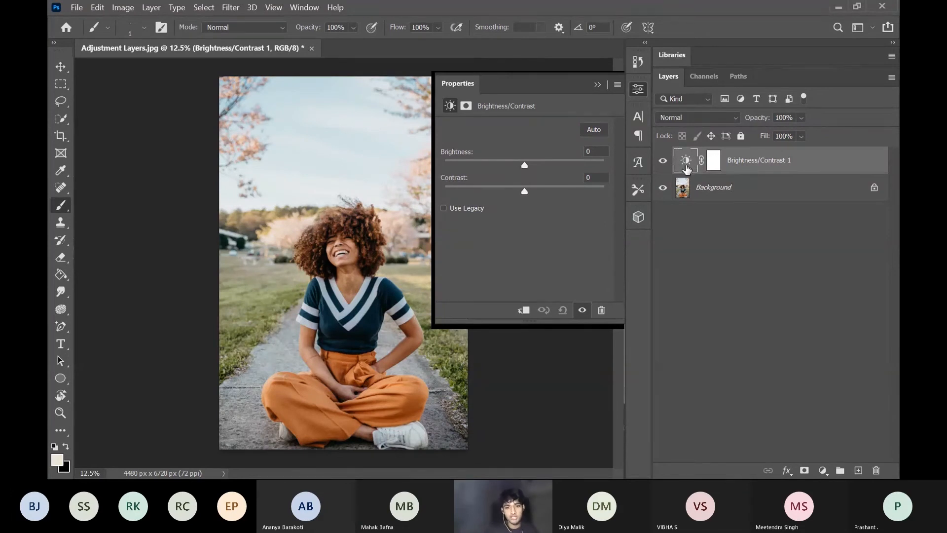
{"action": "left_click", "coordinate": [596, 128]}
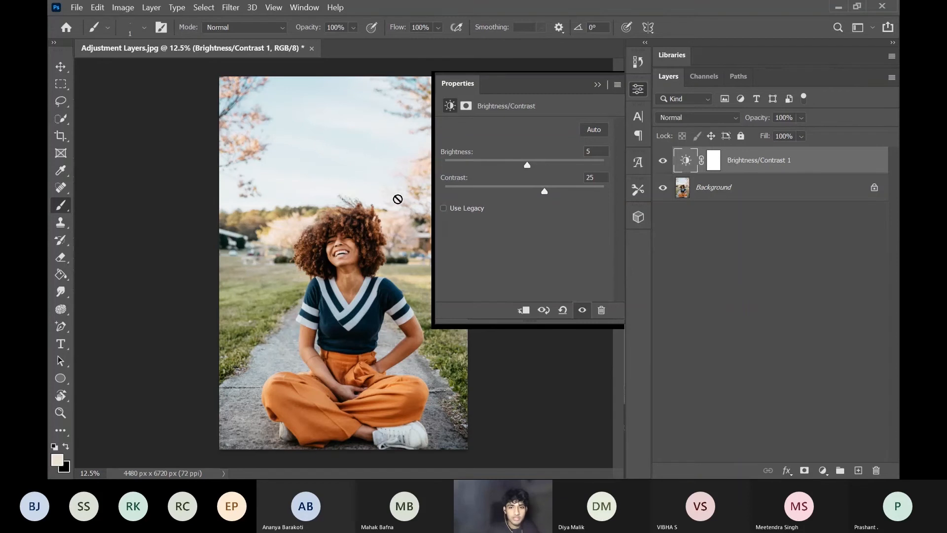
{"action": "left_click", "coordinate": [597, 85]}
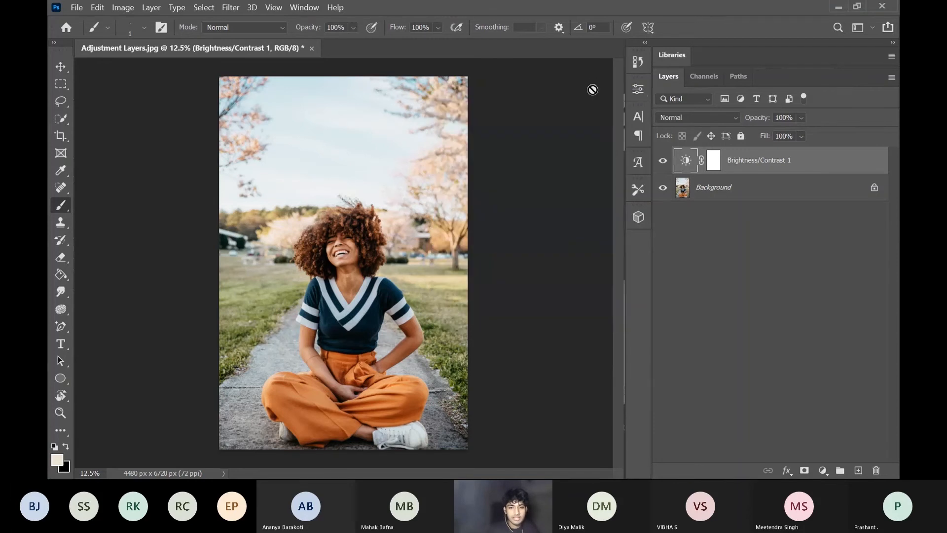
Step: Toggle the Brightness/Contrast layer's visibility repeatedly to compare the photo with and without the adjustment
{"action": "left_click", "coordinate": [662, 161]}
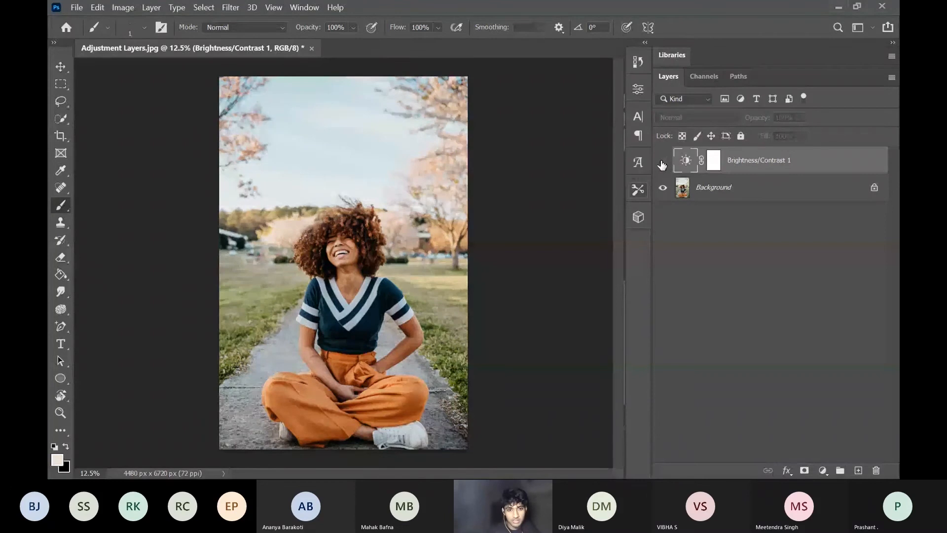
{"action": "left_click", "coordinate": [662, 161]}
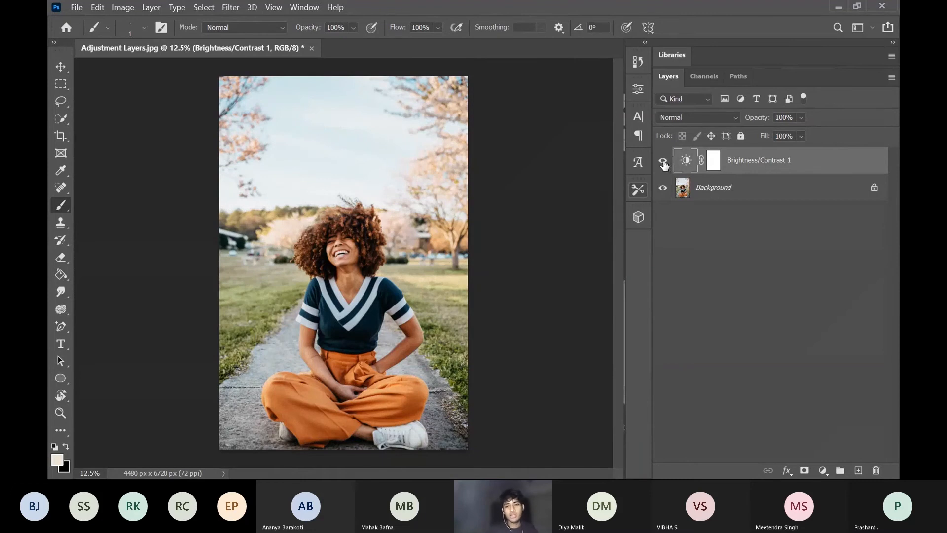
{"action": "left_click", "coordinate": [663, 161]}
{"action": "left_click", "coordinate": [662, 162]}
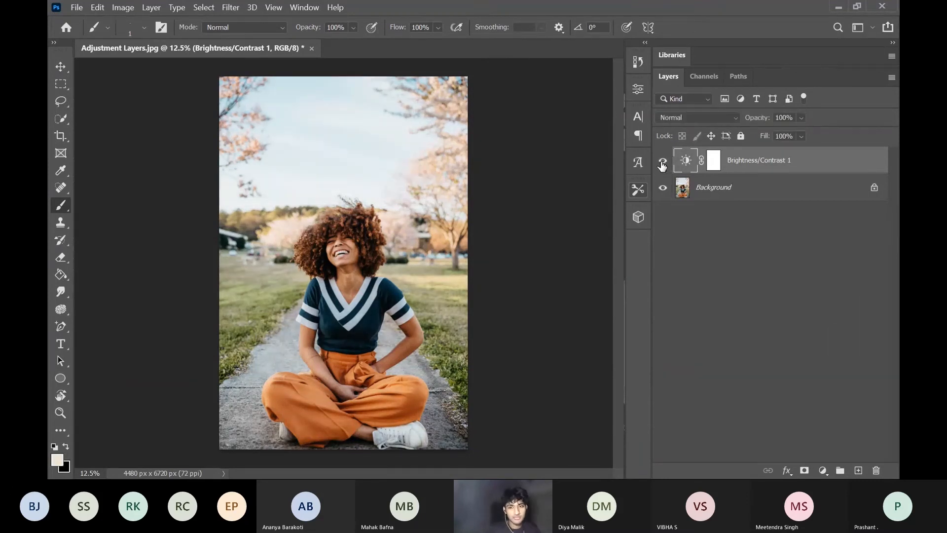
{"action": "left_click", "coordinate": [663, 162]}
{"action": "left_click", "coordinate": [662, 163]}
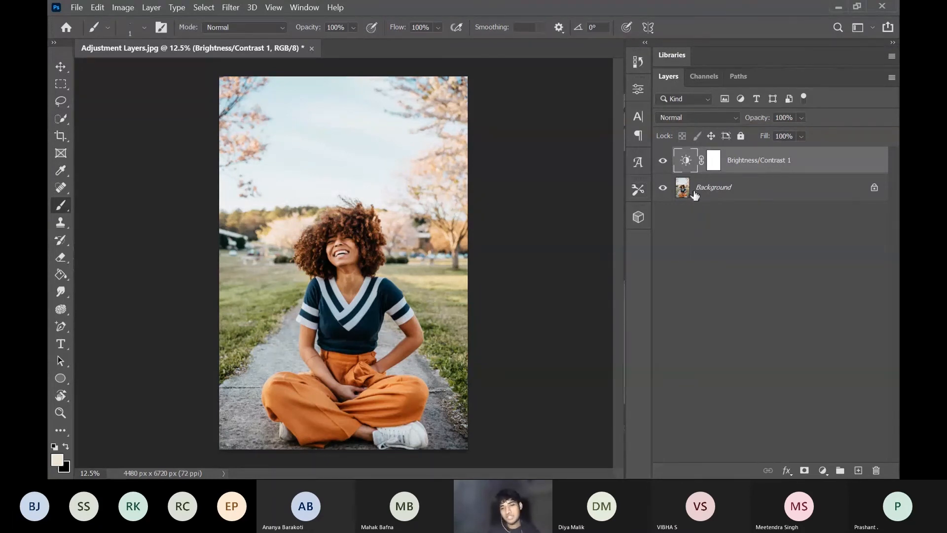
Step: Try brightness -30 and contrast -19 on the Brightness/Contrast adjustment layer and reapply the automatic correction
{"action": "double_click", "coordinate": [683, 163]}
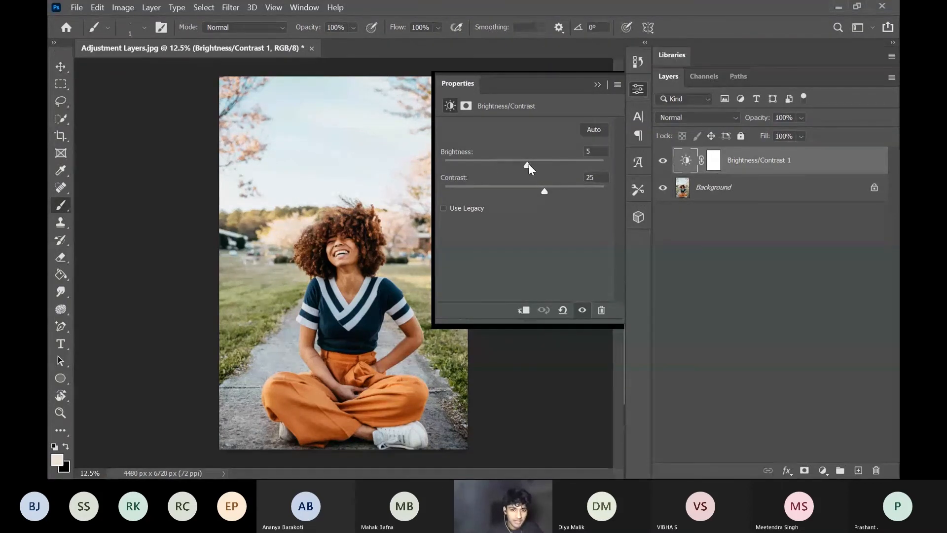
{"action": "mouse_move", "coordinate": [528, 164]}
{"action": "left_mouse_down"}
{"action": "mouse_move", "coordinate": [474, 173]}
{"action": "mouse_move", "coordinate": [536, 165]}
{"action": "left_mouse_up"}
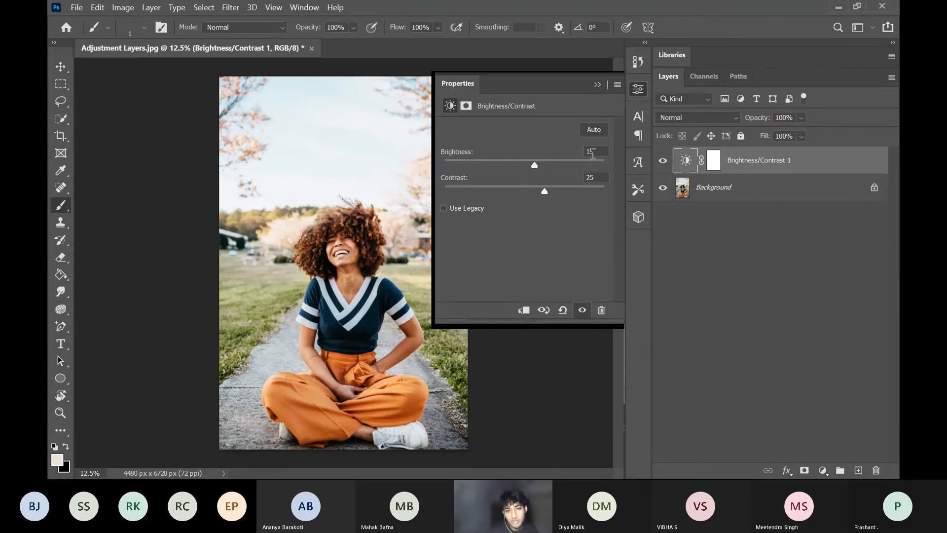
{"action": "left_click_drag", "start_coordinate": [536, 168], "coordinate": [495, 192]}
{"action": "left_click_drag", "start_coordinate": [542, 166], "coordinate": [509, 167]}
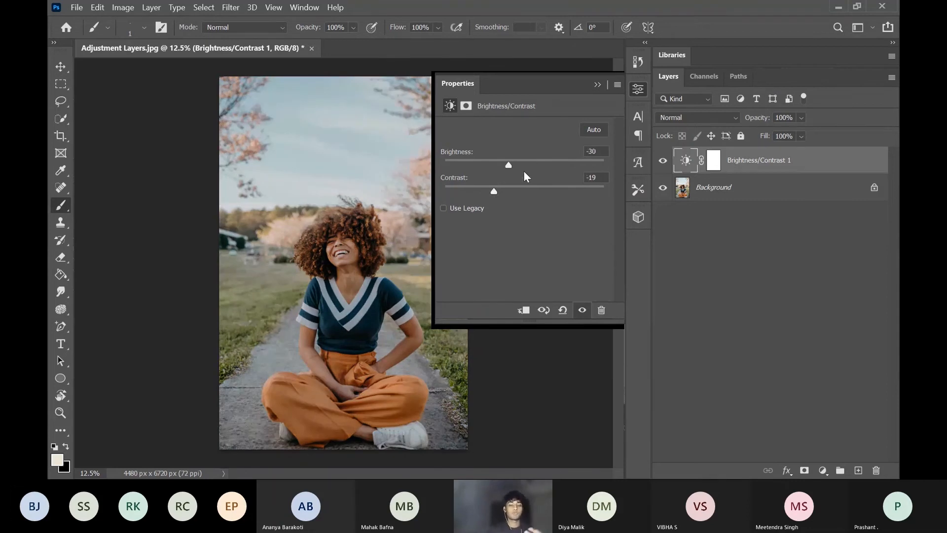
{"action": "left_click", "coordinate": [598, 129]}
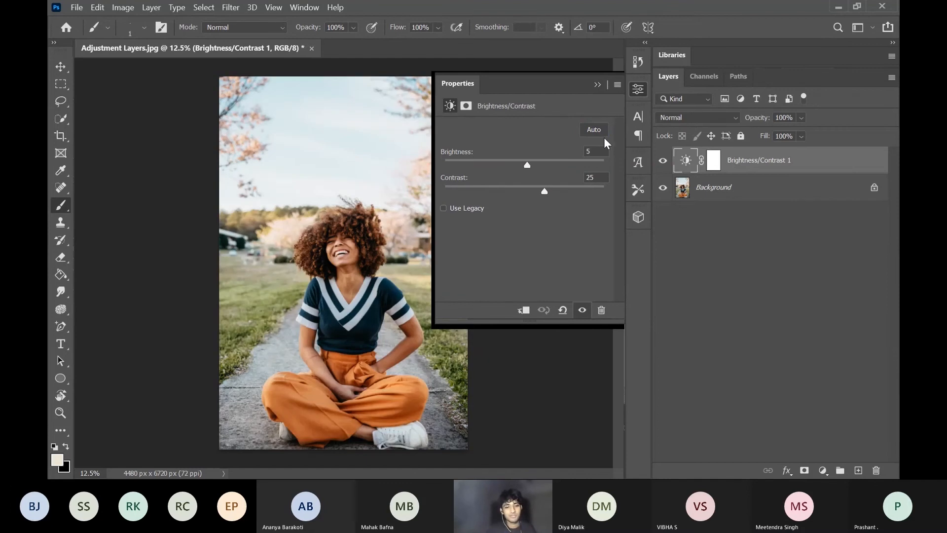
{"action": "left_click", "coordinate": [597, 85]}
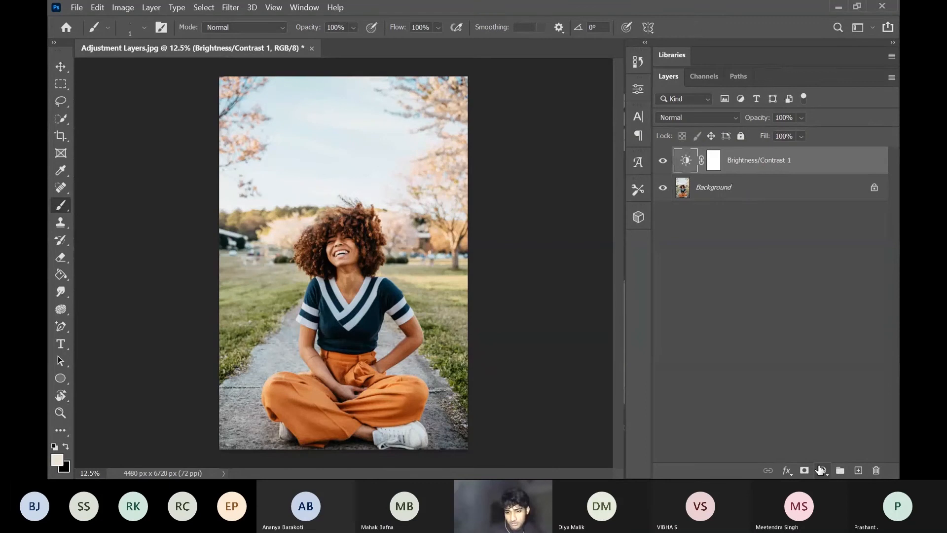
Step: Add a Levels adjustment layer above the Brightness/Contrast layer, try a 1.03 midtone value, and apply the automatic correction
{"action": "left_click", "coordinate": [822, 470]}
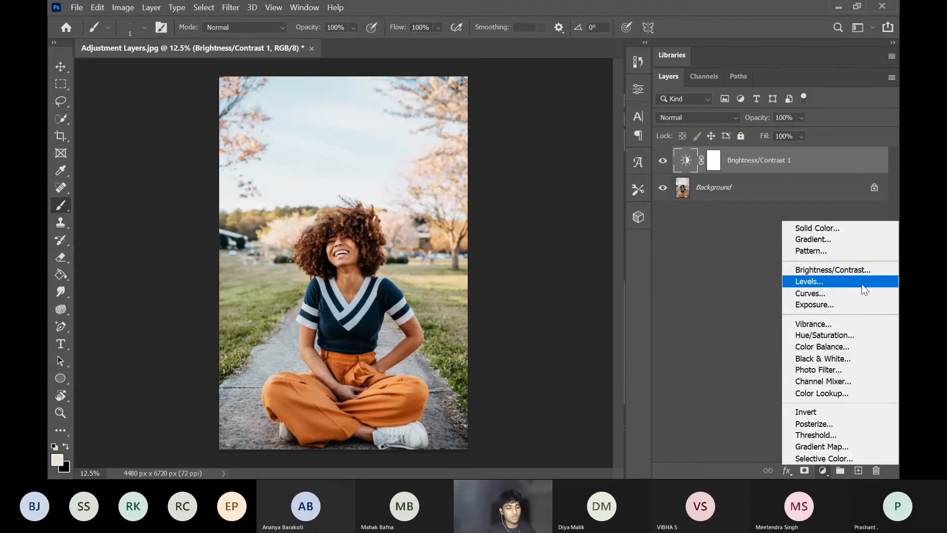
{"action": "left_click", "coordinate": [809, 283]}
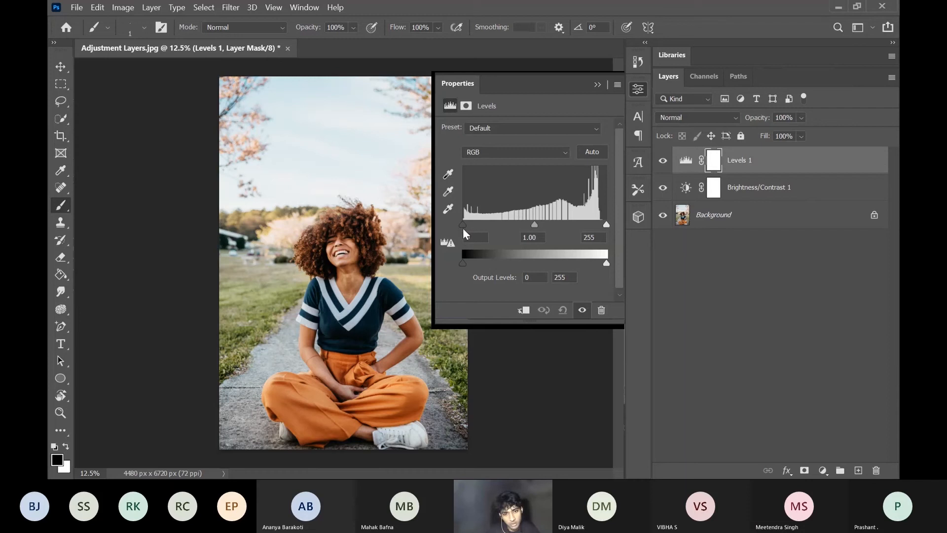
{"action": "mouse_move", "coordinate": [462, 227]}
{"action": "left_mouse_down"}
{"action": "mouse_move", "coordinate": [602, 227]}
{"action": "mouse_move", "coordinate": [460, 227]}
{"action": "left_mouse_up"}
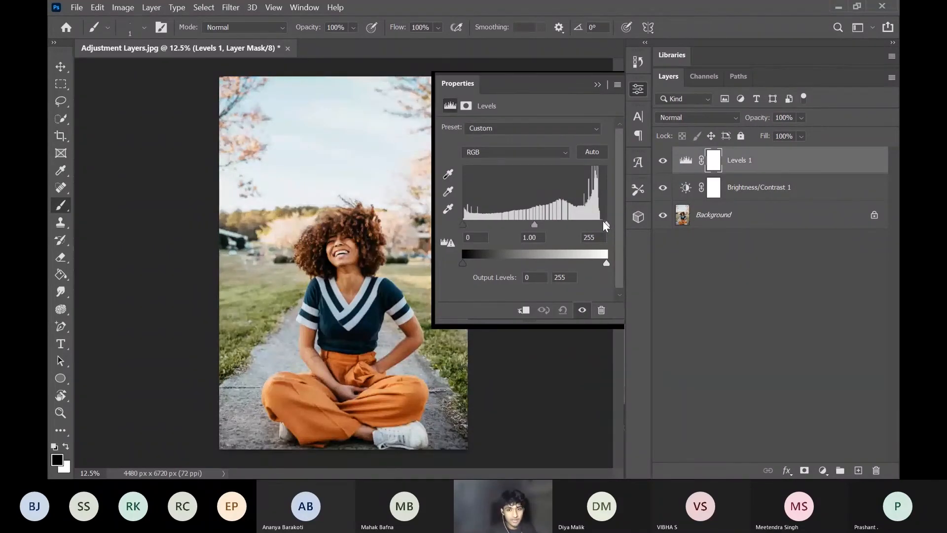
{"action": "mouse_move", "coordinate": [605, 225]}
{"action": "left_mouse_down"}
{"action": "mouse_move", "coordinate": [509, 242]}
{"action": "mouse_move", "coordinate": [615, 233]}
{"action": "left_mouse_up"}
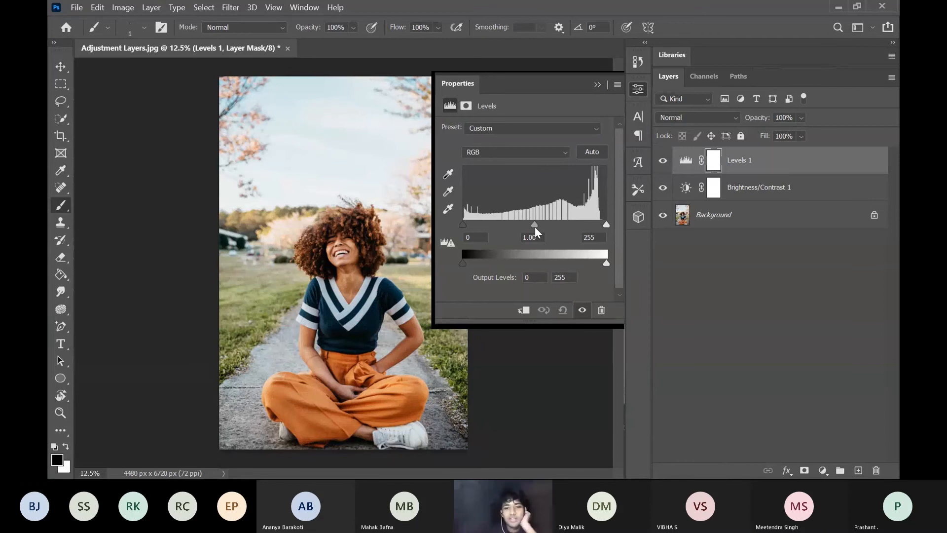
{"action": "mouse_move", "coordinate": [534, 226]}
{"action": "left_mouse_down"}
{"action": "mouse_move", "coordinate": [522, 227]}
{"action": "mouse_move", "coordinate": [550, 228]}
{"action": "mouse_move", "coordinate": [533, 227]}
{"action": "left_mouse_up"}
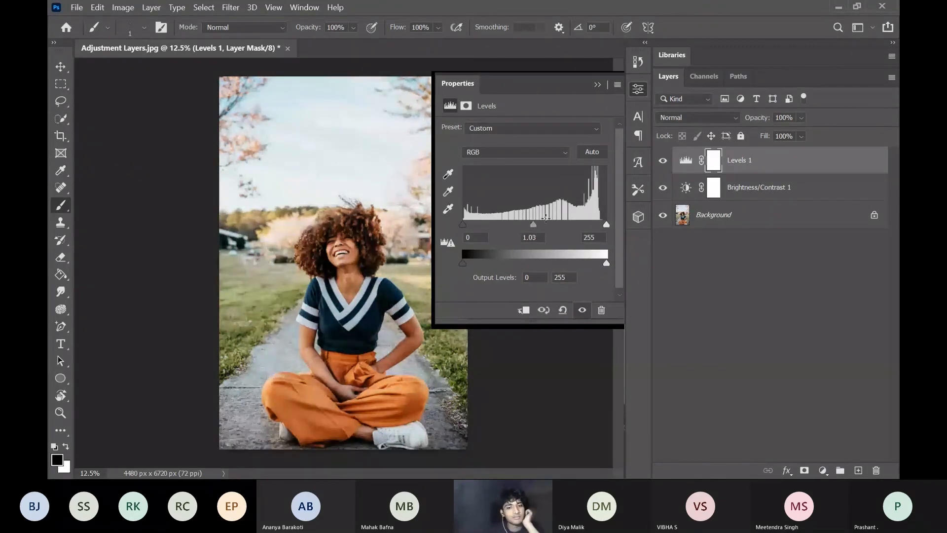
{"action": "left_click", "coordinate": [597, 155]}
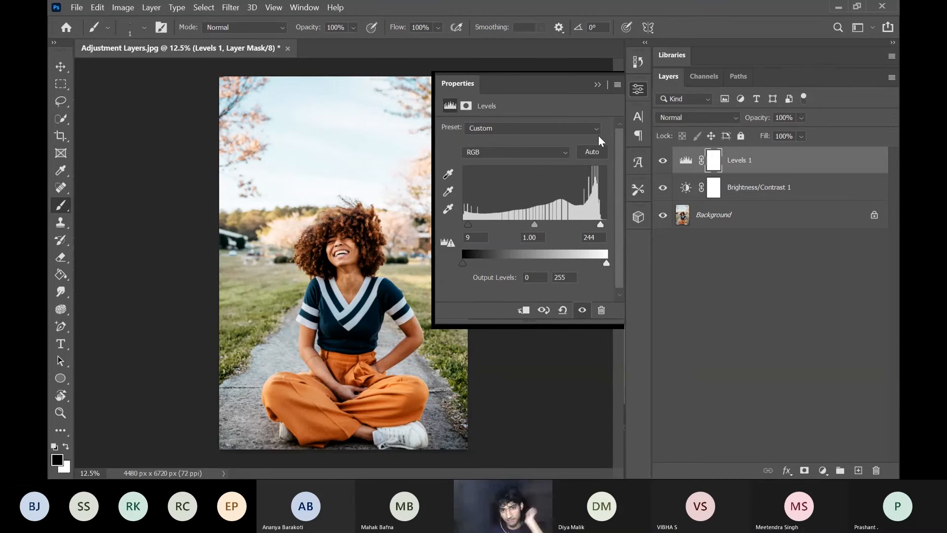
Step: Try the Darker, Increase Contrast 1, Increase Contrast 3 and Lighten Shadows presets on the Levels layer
{"action": "left_click", "coordinate": [484, 126]}
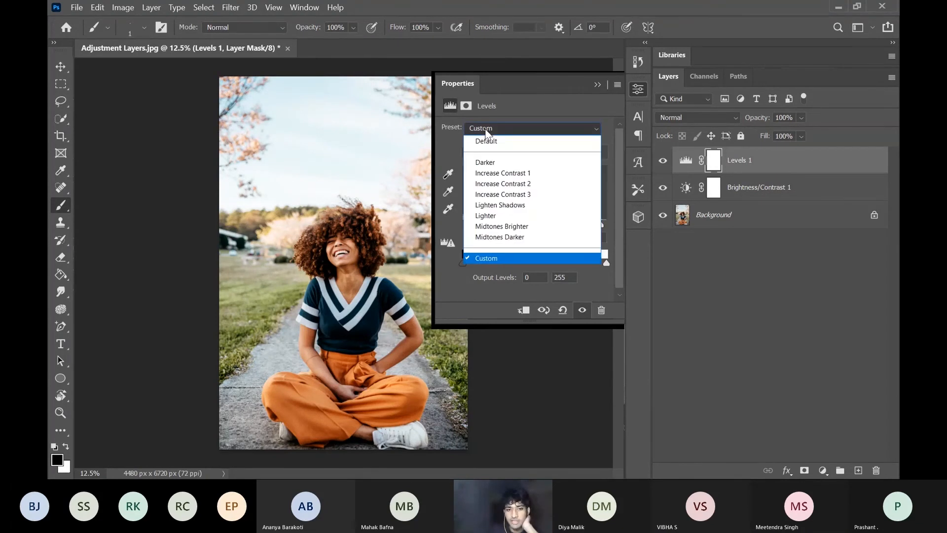
{"action": "left_click", "coordinate": [488, 162]}
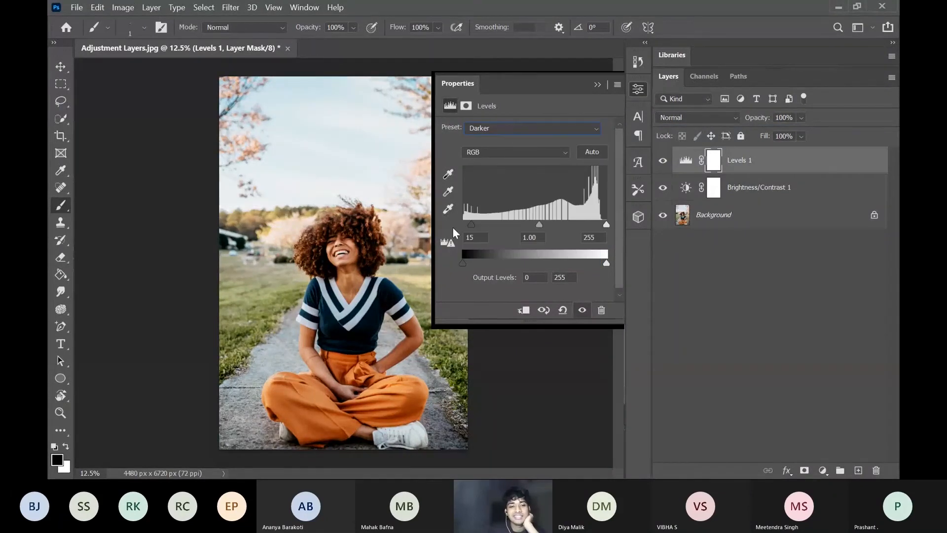
{"action": "left_click", "coordinate": [489, 127]}
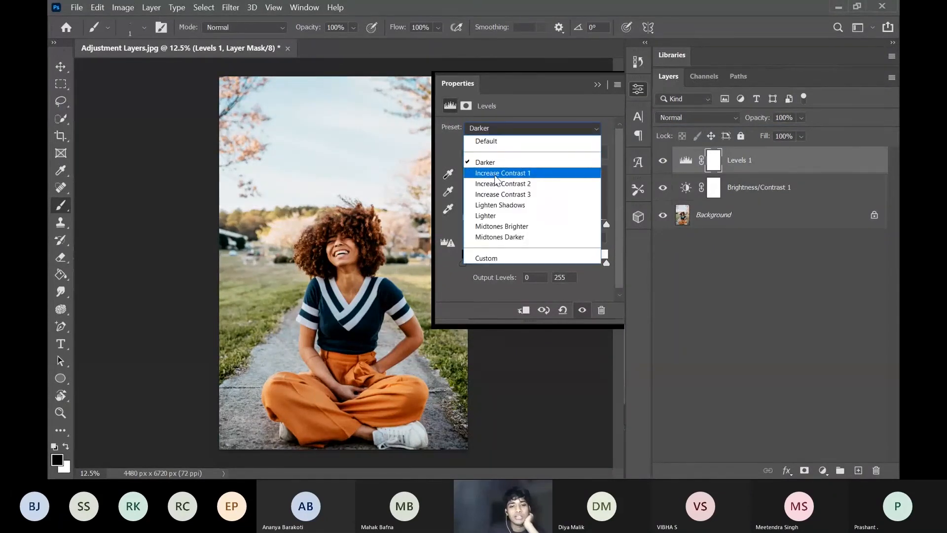
{"action": "left_click", "coordinate": [495, 173]}
{"action": "left_click", "coordinate": [505, 131]}
{"action": "left_click", "coordinate": [493, 194]}
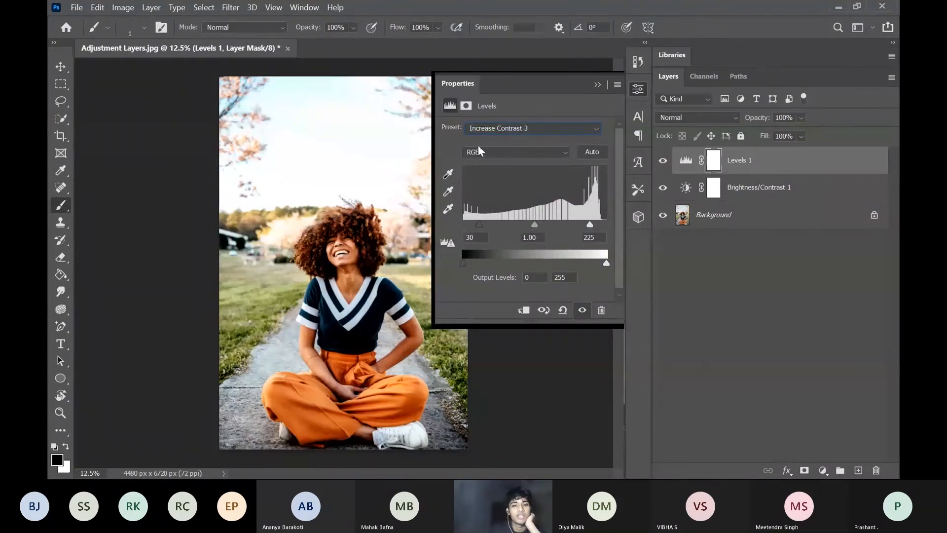
{"action": "left_click", "coordinate": [488, 135]}
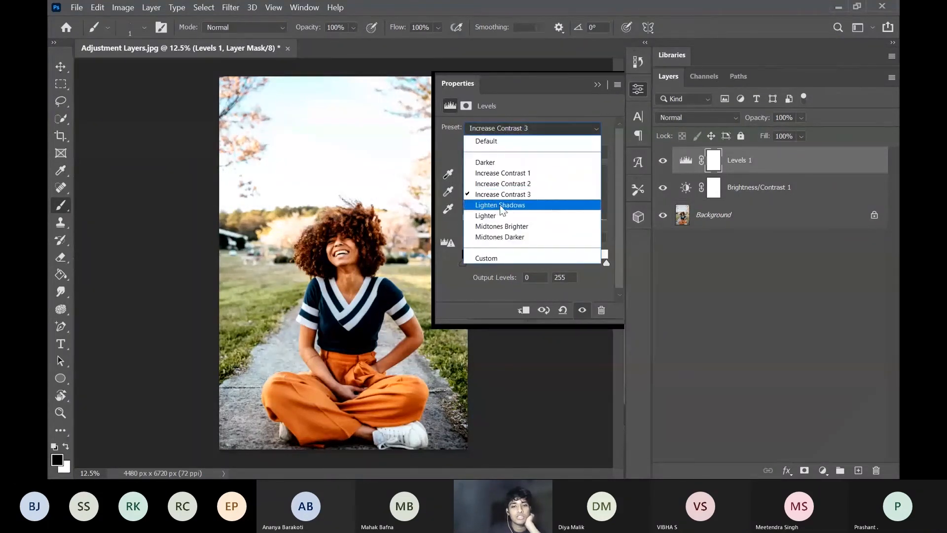
{"action": "left_click", "coordinate": [499, 205]}
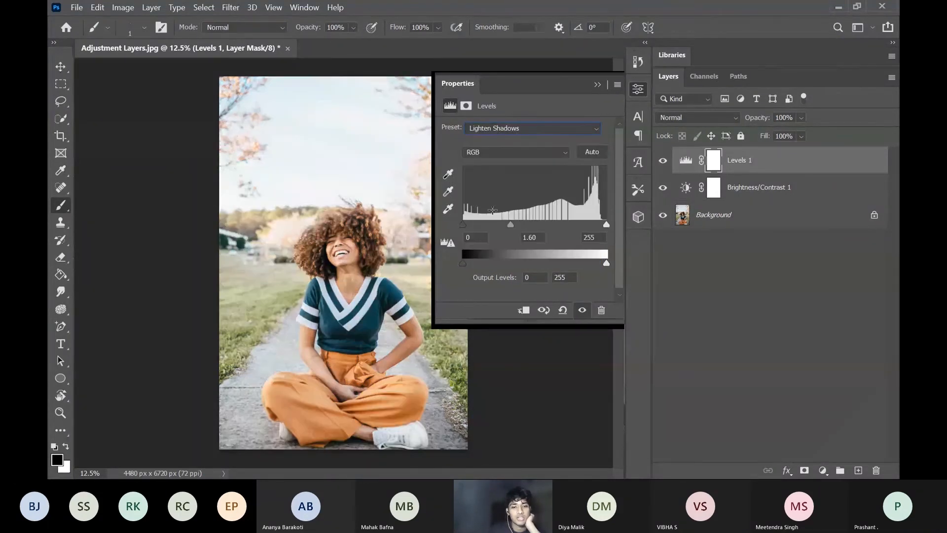
Step: Apply the Midtones Brighter preset to the Levels layer and collapse its properties
{"action": "left_click", "coordinate": [503, 134]}
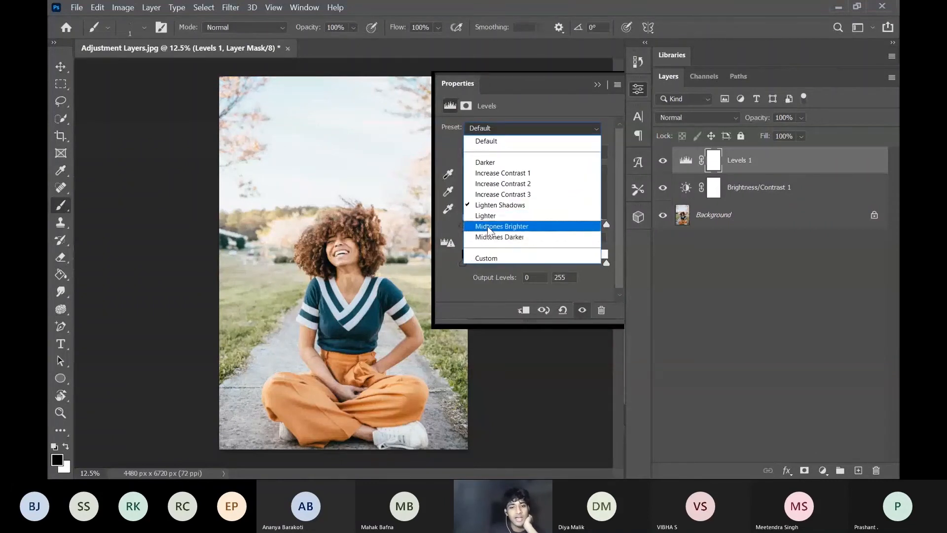
{"action": "left_click", "coordinate": [486, 229]}
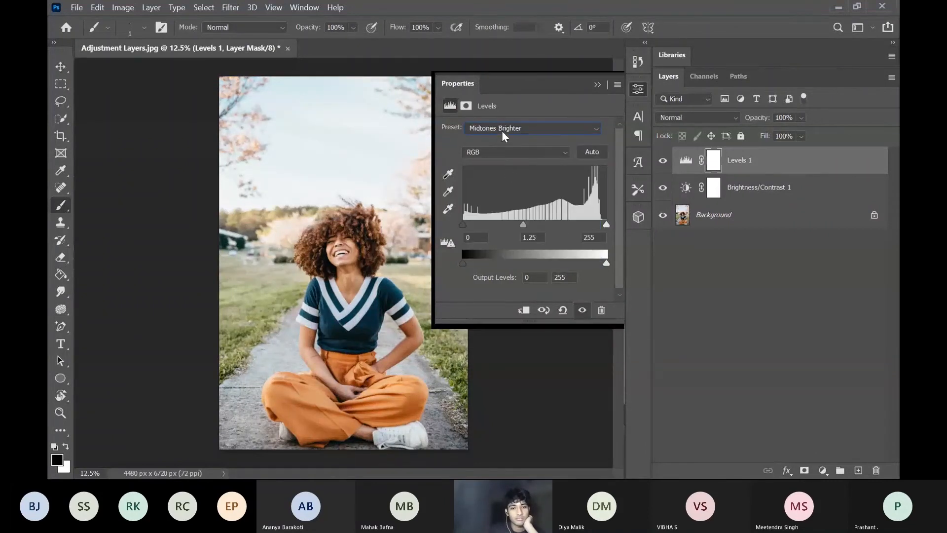
{"action": "left_click", "coordinate": [502, 130]}
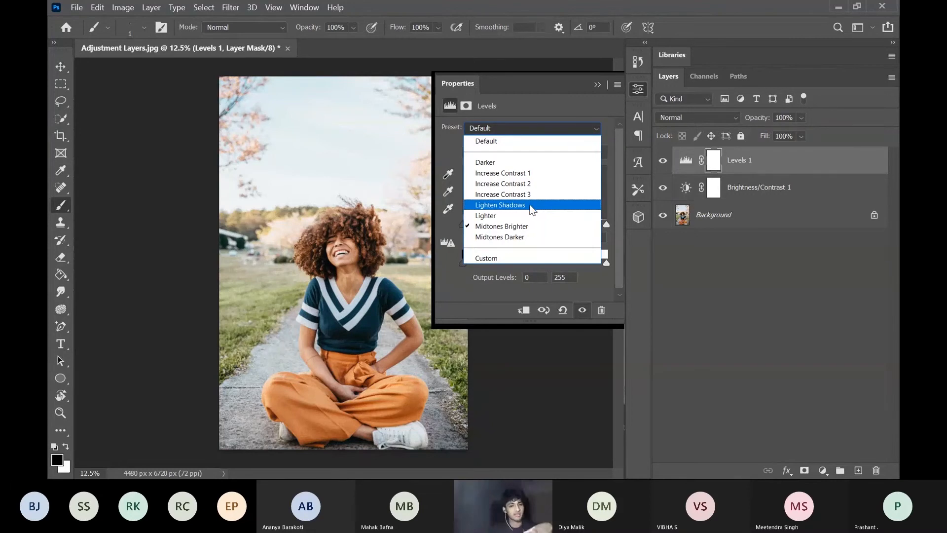
{"action": "left_click", "coordinate": [547, 105]}
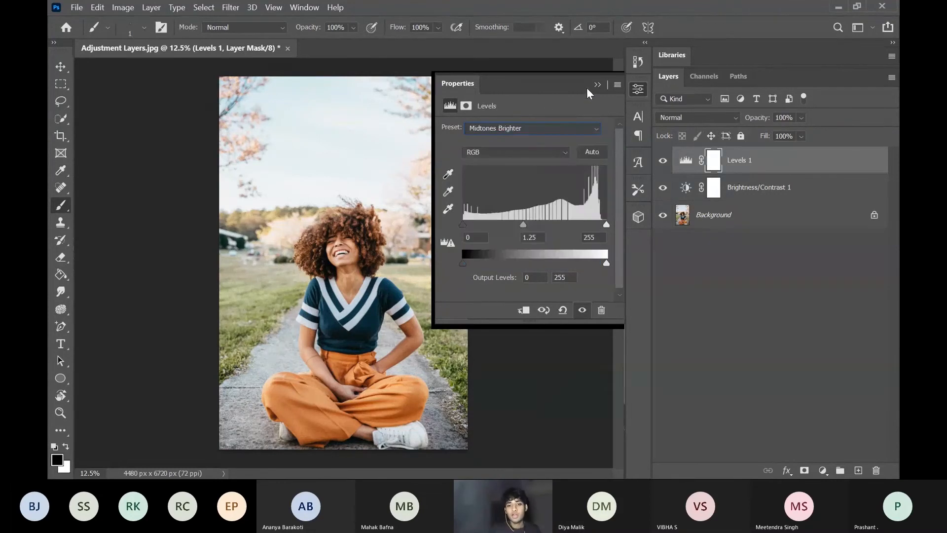
{"action": "left_click", "coordinate": [597, 85]}
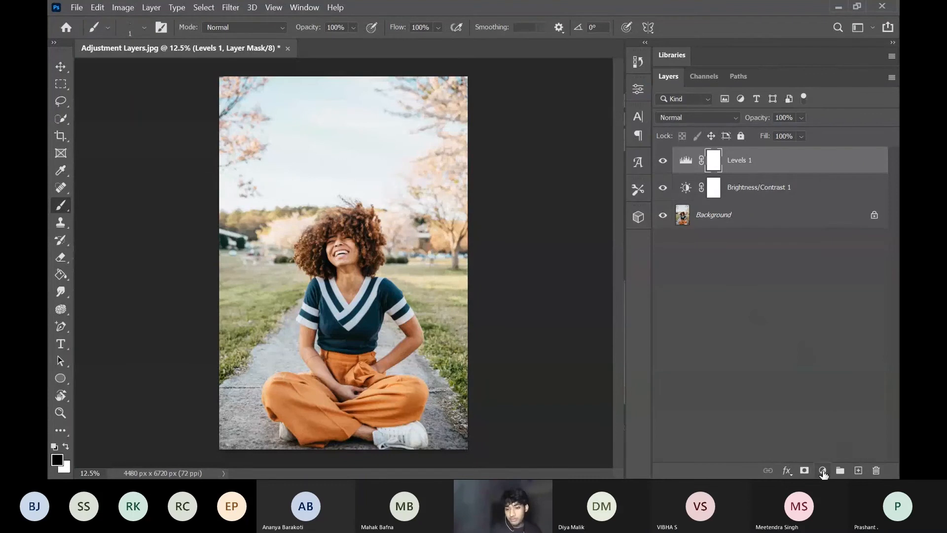
Step: Add a Curves adjustment layer above Levels, raise the RGB curve's midpoint slightly, and lift its black point
{"action": "left_click", "coordinate": [821, 471]}
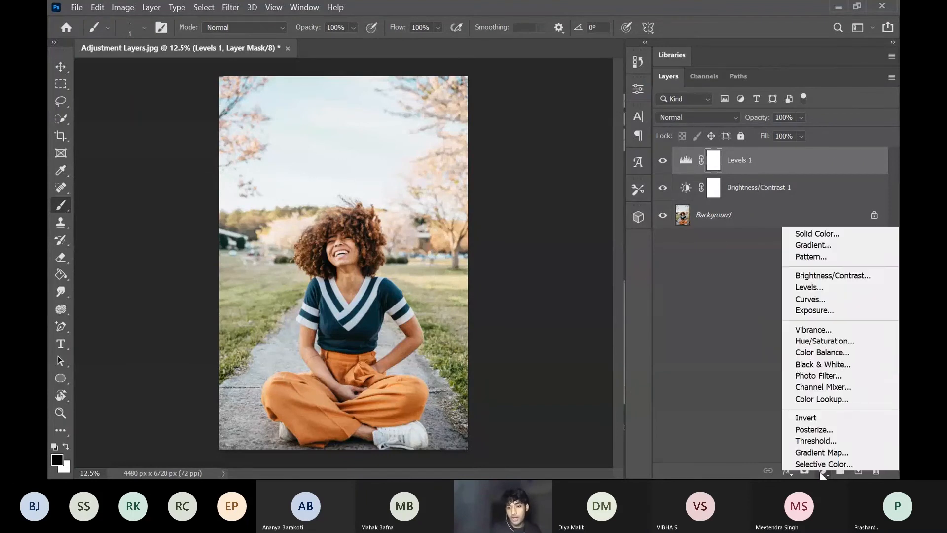
{"action": "left_click", "coordinate": [819, 301]}
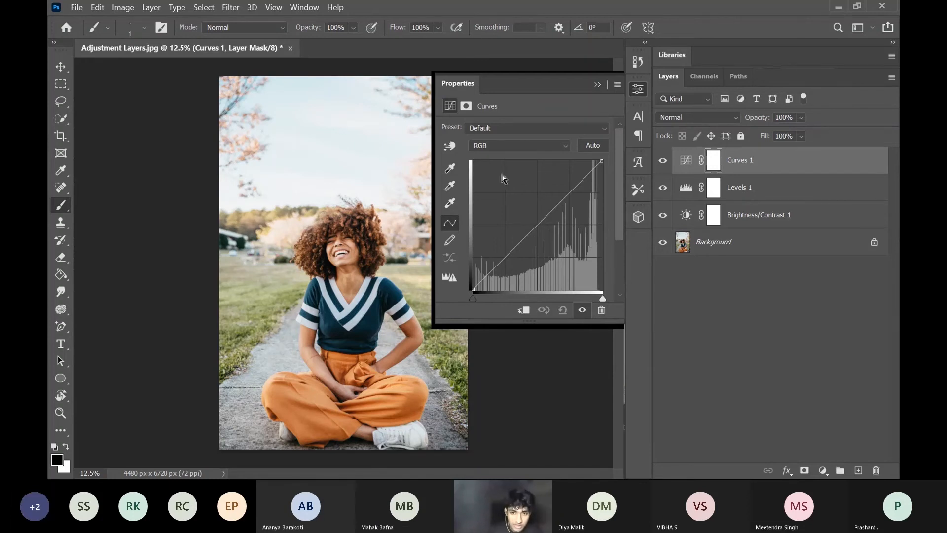
{"action": "left_click", "coordinate": [536, 222]}
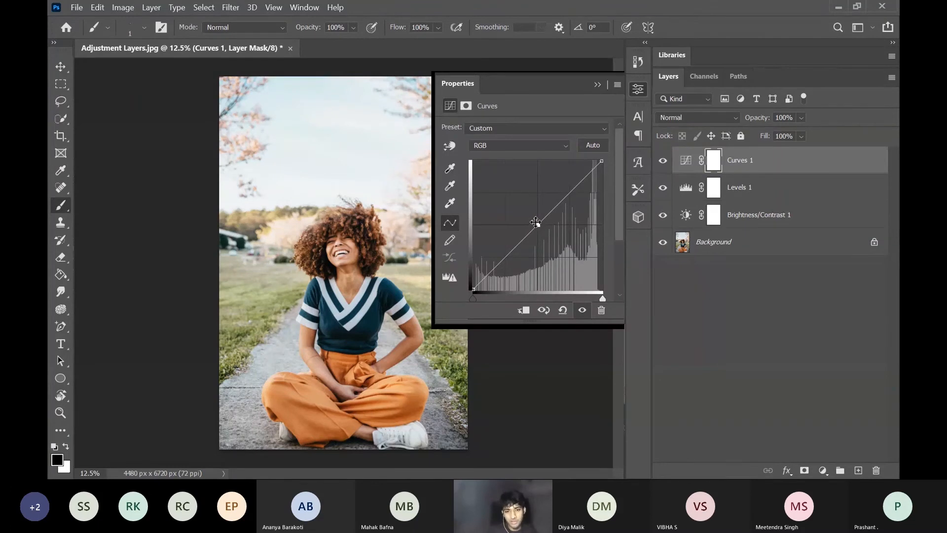
{"action": "mouse_move", "coordinate": [536, 223]}
{"action": "left_mouse_down"}
{"action": "mouse_move", "coordinate": [522, 210]}
{"action": "mouse_move", "coordinate": [542, 235]}
{"action": "mouse_move", "coordinate": [570, 222]}
{"action": "mouse_move", "coordinate": [546, 237]}
{"action": "mouse_move", "coordinate": [531, 205]}
{"action": "mouse_move", "coordinate": [531, 215]}
{"action": "left_mouse_up"}
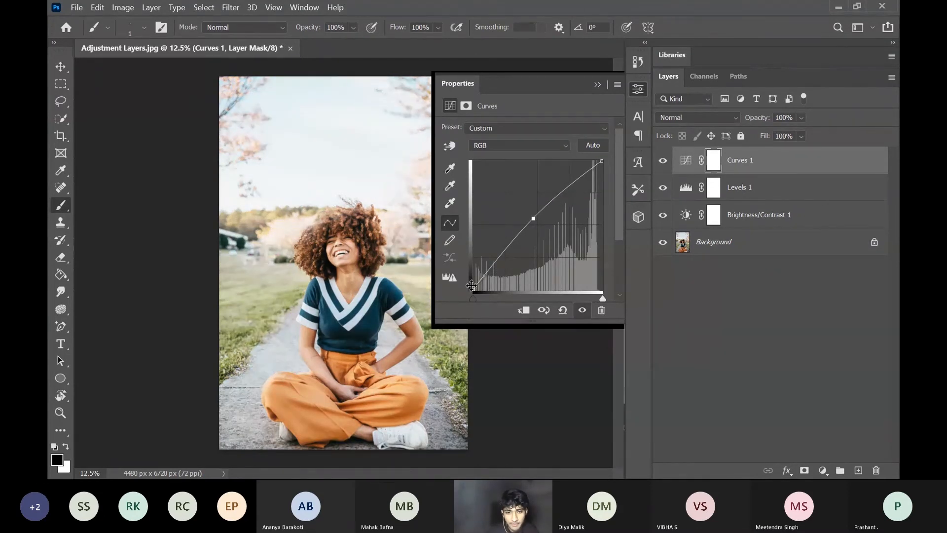
{"action": "left_click_drag", "start_coordinate": [472, 285], "coordinate": [466, 263]}
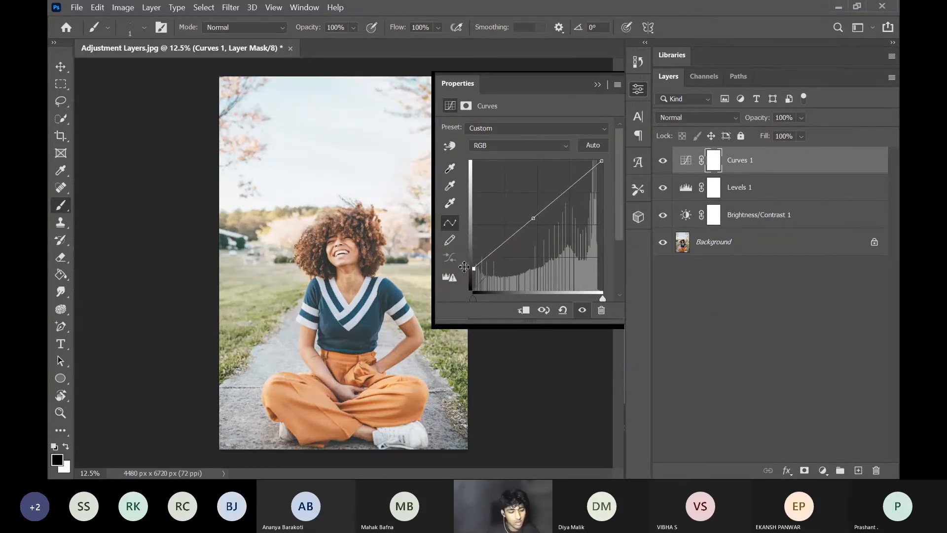
Step: Hide the Levels and Brightness/Contrast layers and bring the RGB curve's black point back down to pure black
{"action": "left_click", "coordinate": [662, 188]}
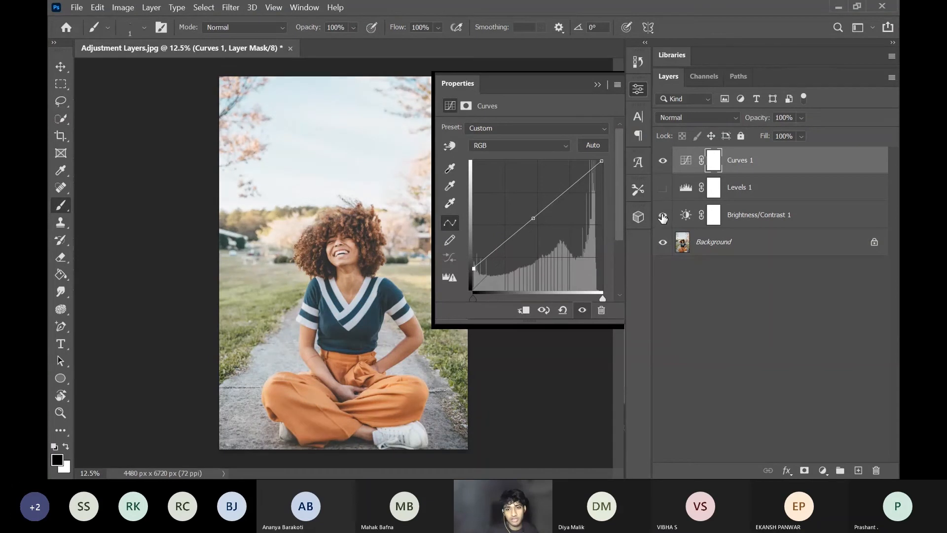
{"action": "left_click", "coordinate": [663, 215]}
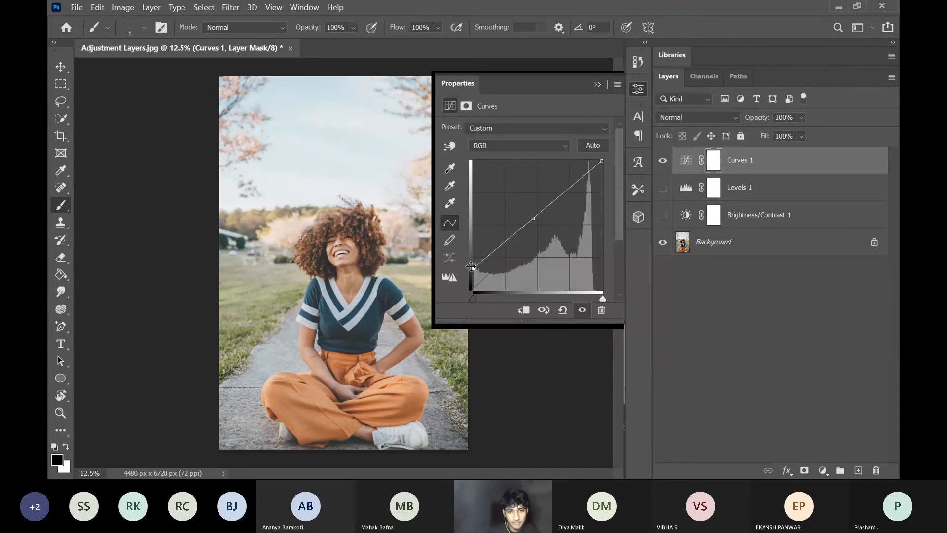
{"action": "left_click_drag", "start_coordinate": [471, 266], "coordinate": [467, 291]}
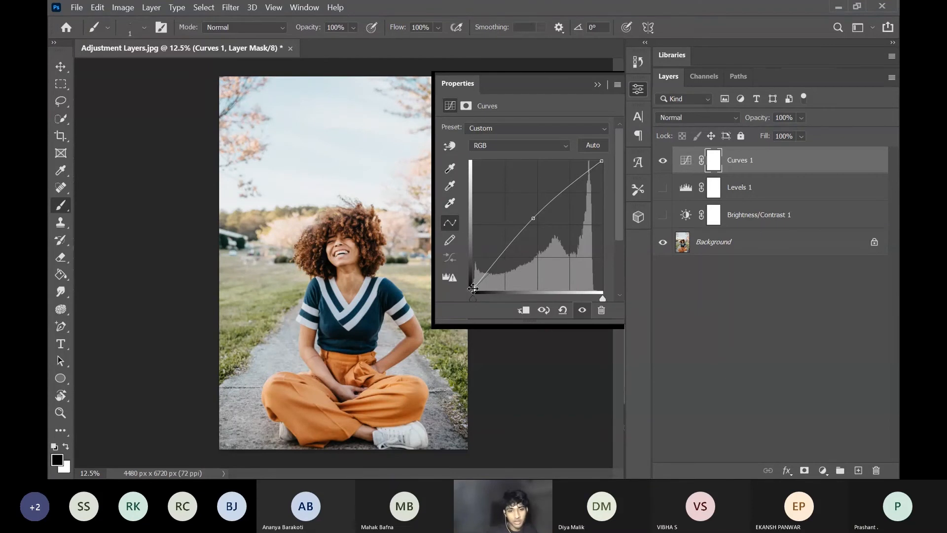
{"action": "mouse_move", "coordinate": [473, 292]}
{"action": "left_mouse_down"}
{"action": "mouse_move", "coordinate": [459, 202]}
{"action": "mouse_move", "coordinate": [469, 290]}
{"action": "mouse_move", "coordinate": [459, 291]}
{"action": "mouse_move", "coordinate": [527, 293]}
{"action": "mouse_move", "coordinate": [464, 301]}
{"action": "mouse_move", "coordinate": [429, 193]}
{"action": "mouse_move", "coordinate": [434, 264]}
{"action": "mouse_move", "coordinate": [465, 281]}
{"action": "left_mouse_up"}
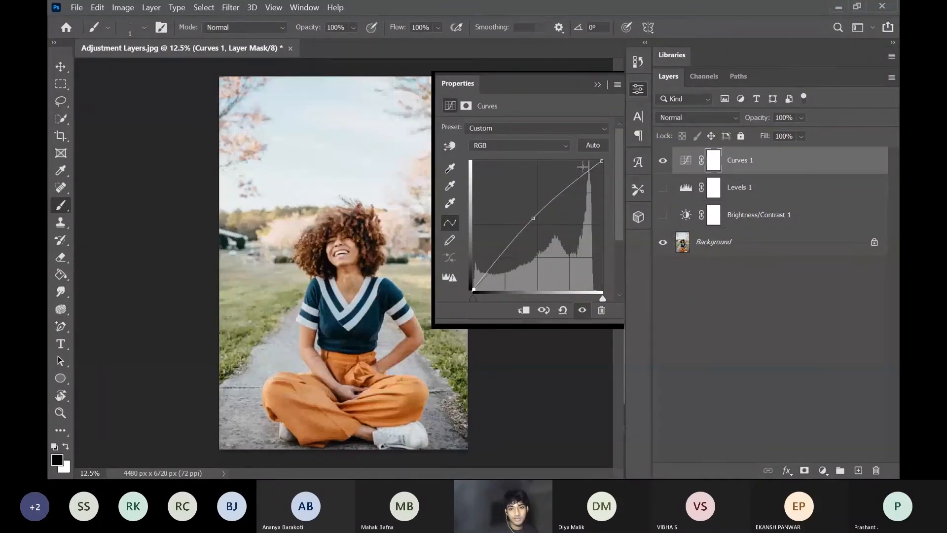
Step: Try an extreme white point on the RGB curve, then pull the white and black points slightly inward to the histogram's edges
{"action": "left_click_drag", "start_coordinate": [602, 161], "coordinate": [544, 147]}
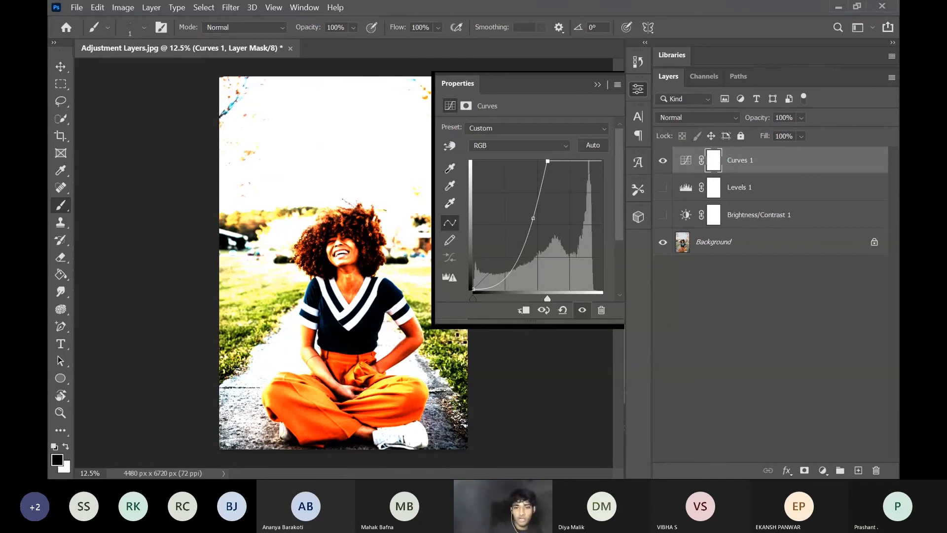
{"action": "left_click_drag", "start_coordinate": [547, 161], "coordinate": [599, 161]}
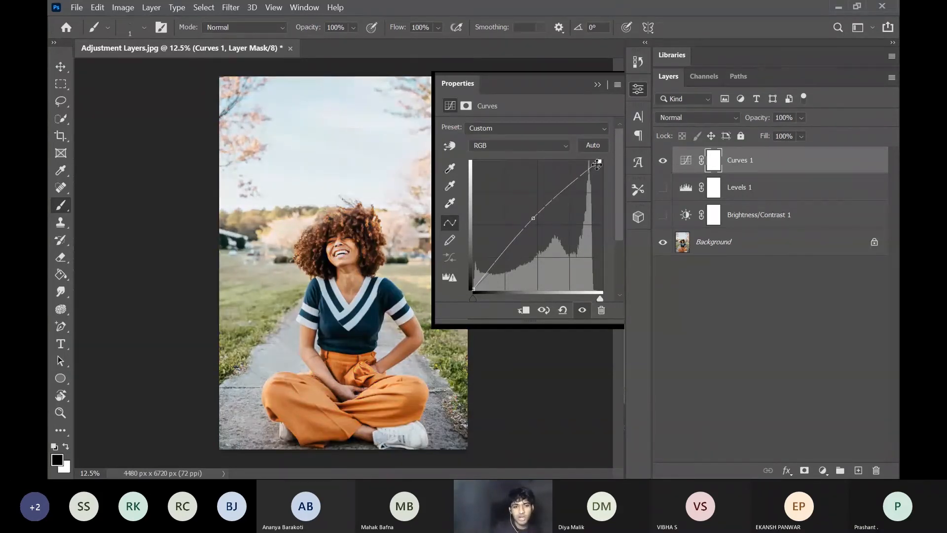
{"action": "mouse_move", "coordinate": [472, 289]}
{"action": "left_mouse_down"}
{"action": "mouse_move", "coordinate": [468, 280]}
{"action": "mouse_move", "coordinate": [478, 290]}
{"action": "left_mouse_up"}
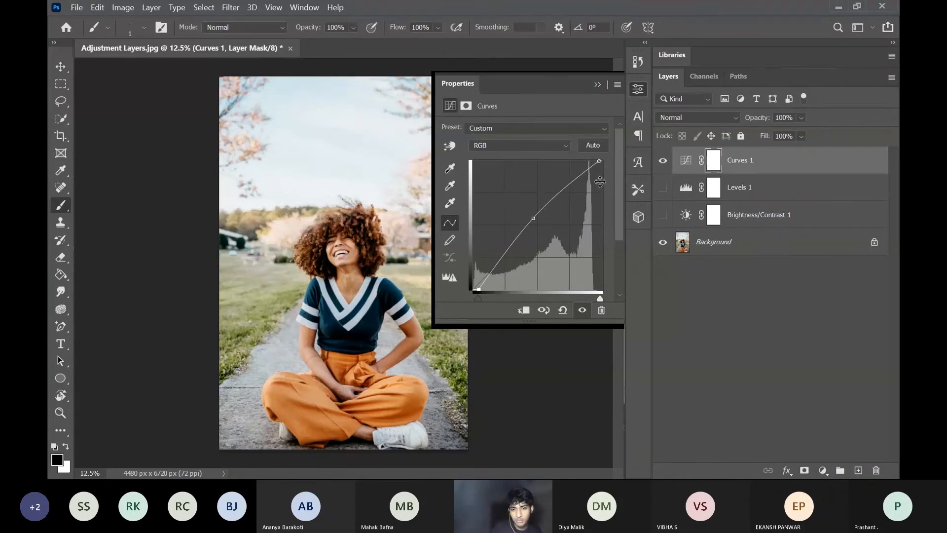
{"action": "mouse_move", "coordinate": [597, 158]}
{"action": "left_mouse_down"}
{"action": "mouse_move", "coordinate": [604, 177]}
{"action": "mouse_move", "coordinate": [598, 156]}
{"action": "mouse_move", "coordinate": [587, 155]}
{"action": "left_mouse_up"}
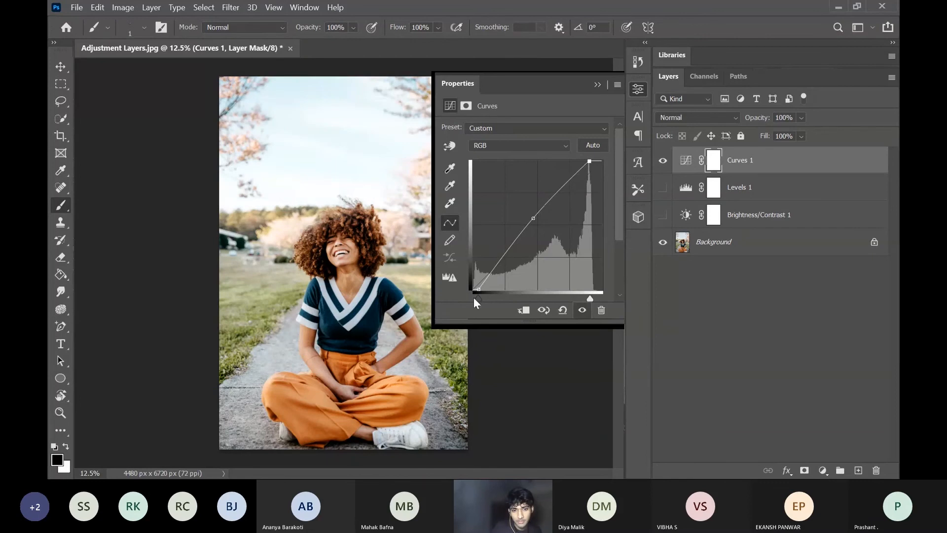
{"action": "left_click_drag", "start_coordinate": [475, 288], "coordinate": [485, 289]}
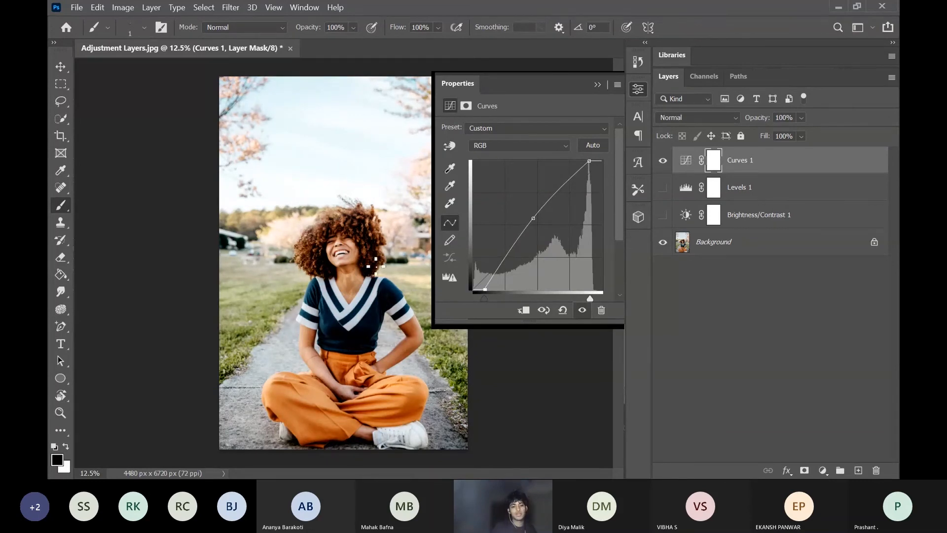
Step: Switch the Curves layer to the Red channel and move its black and white points slightly inward
{"action": "left_click", "coordinate": [494, 147]}
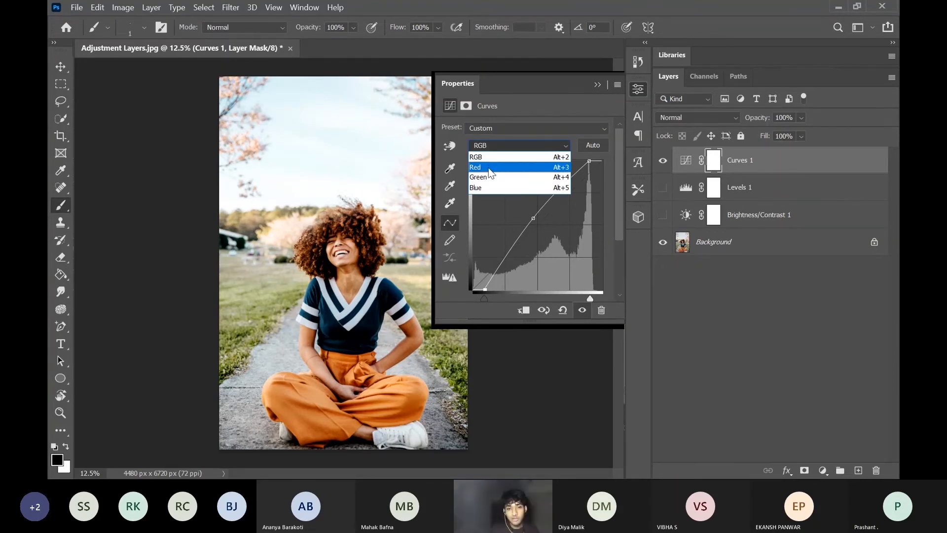
{"action": "left_click", "coordinate": [487, 167]}
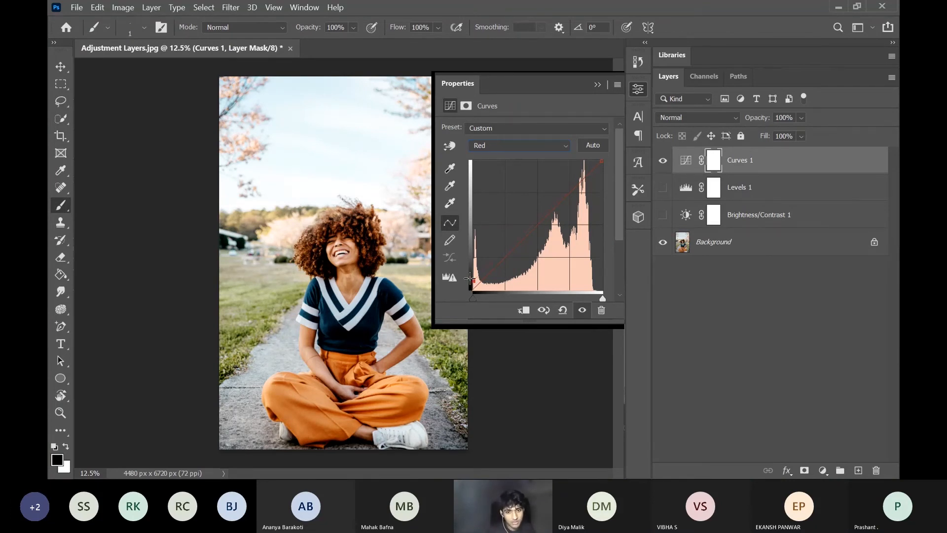
{"action": "mouse_move", "coordinate": [469, 276]}
{"action": "left_mouse_down"}
{"action": "mouse_move", "coordinate": [463, 254]}
{"action": "mouse_move", "coordinate": [470, 292]}
{"action": "left_mouse_up"}
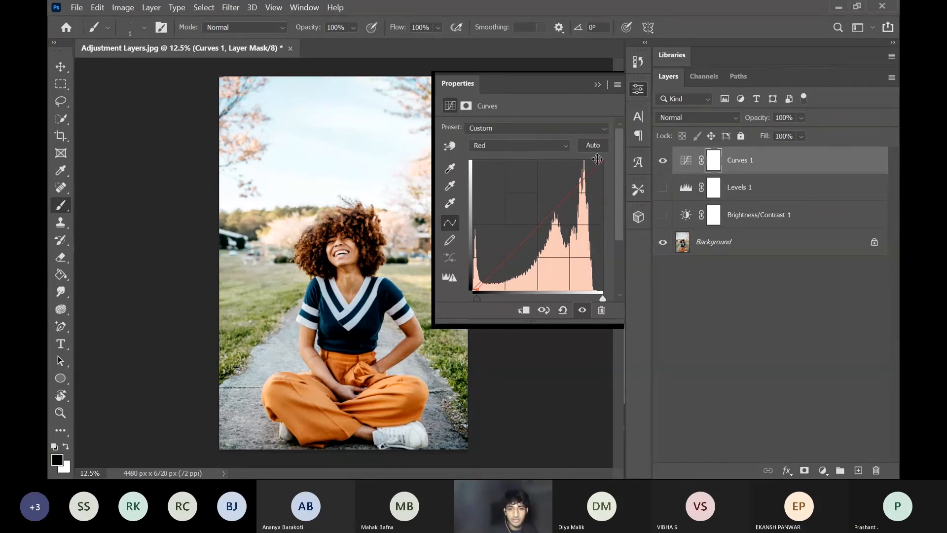
{"action": "mouse_move", "coordinate": [597, 159]}
{"action": "left_mouse_down"}
{"action": "mouse_move", "coordinate": [586, 158]}
{"action": "mouse_move", "coordinate": [595, 156]}
{"action": "left_mouse_up"}
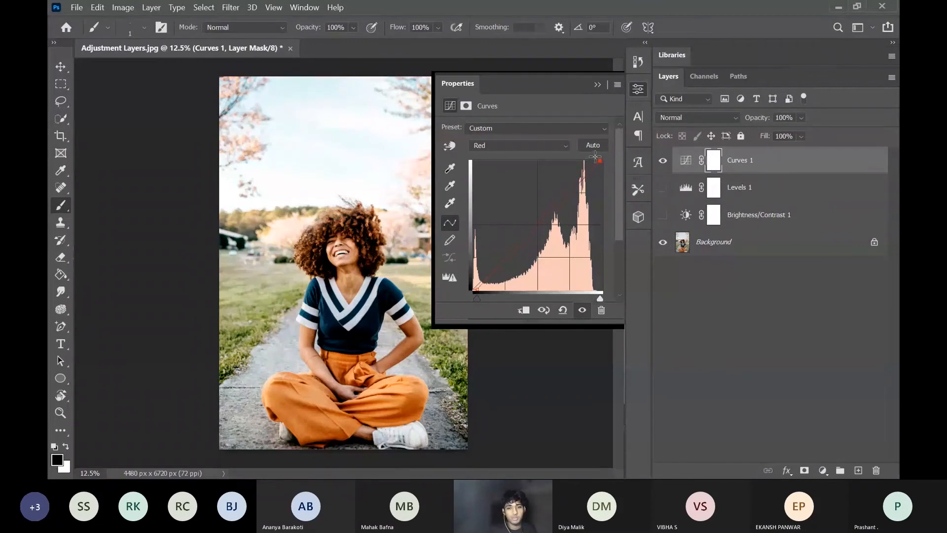
Step: Switch the Curves layer to the Green channel and raise its black point to tint the shadows green
{"action": "left_click", "coordinate": [529, 143]}
{"action": "left_click", "coordinate": [508, 173]}
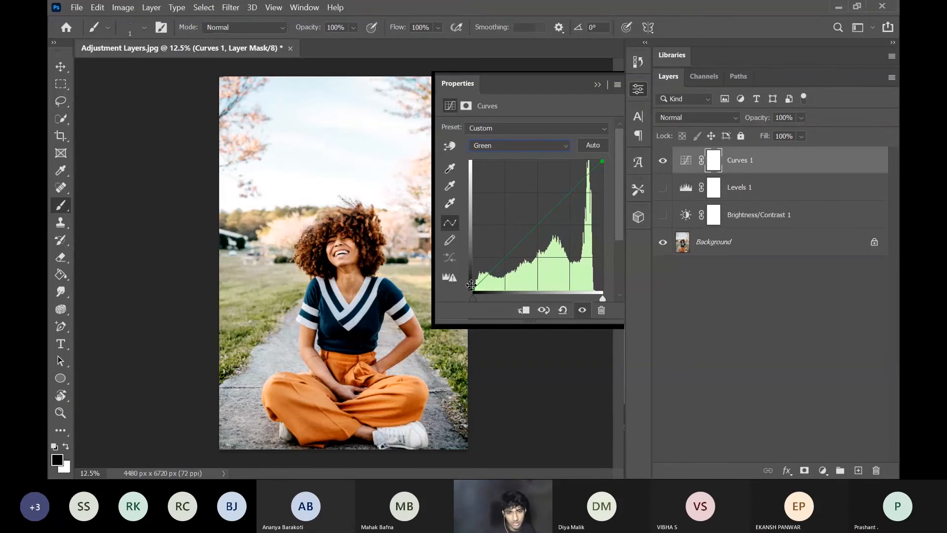
{"action": "left_click_drag", "start_coordinate": [471, 285], "coordinate": [461, 260]}
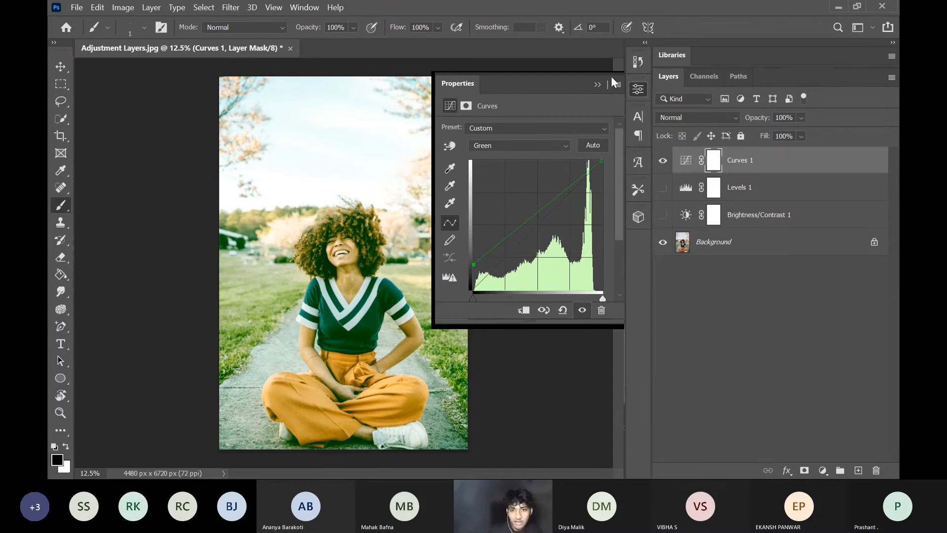
{"action": "left_click", "coordinate": [597, 86]}
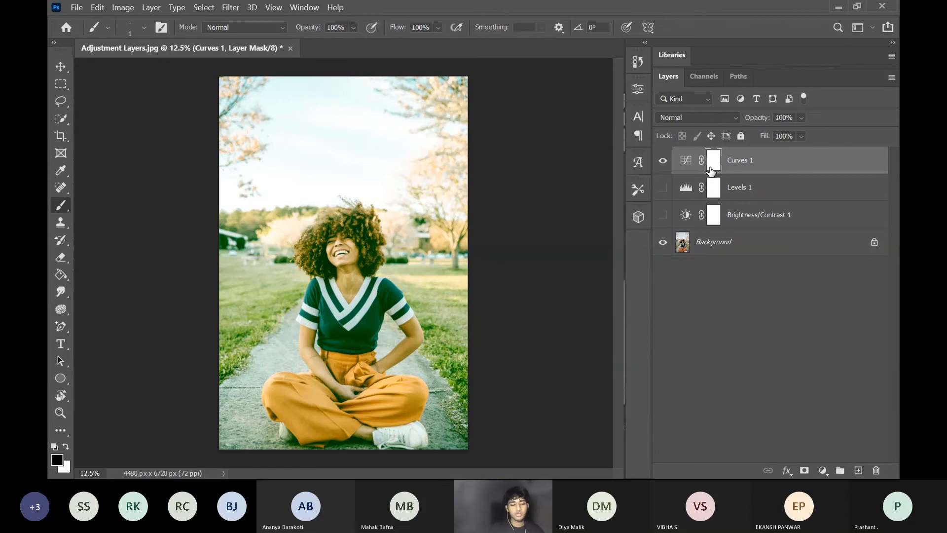
Step: Invert the Curves 1 layer mask to black to hide the adjustment across the whole photo
{"action": "left_click_drag", "start_coordinate": [710, 169], "coordinate": [711, 170]}
{"action": "key", "text": "ctrl+i"}
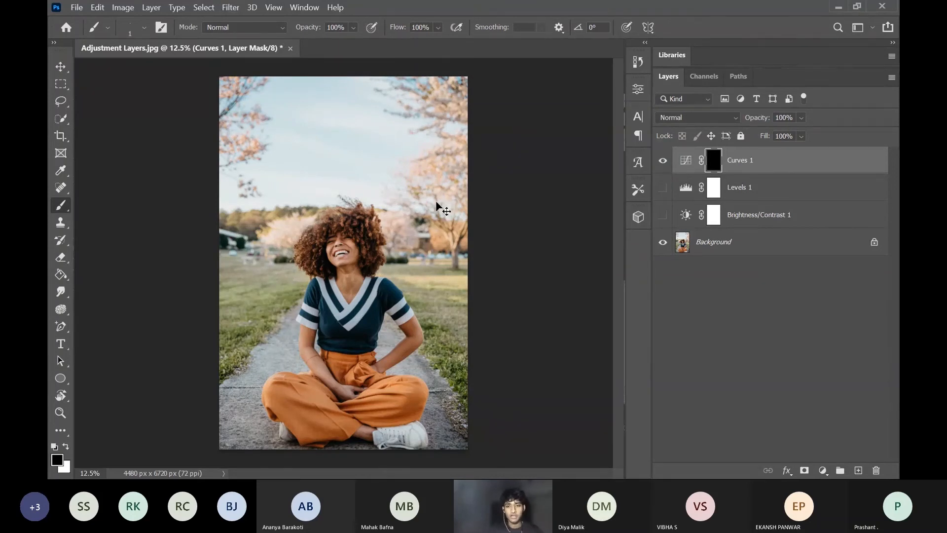
{"action": "key", "text": "ctrl+i"}
{"action": "key", "text": "ctrl+i"}
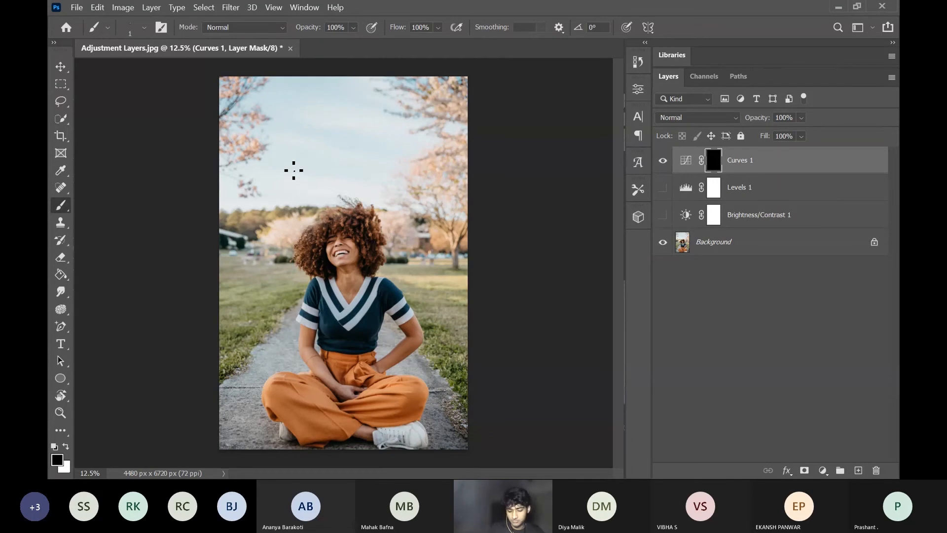
Step: Enlarge the Soft Round brush to 1200 px with 0% hardness for painting on the Curves 1 mask
{"action": "left_click", "coordinate": [143, 31]}
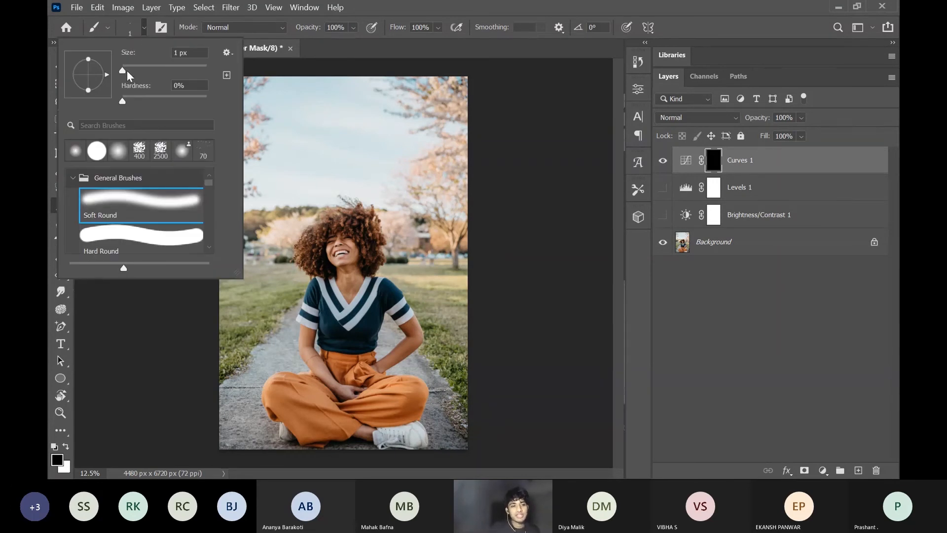
{"action": "left_click_drag", "start_coordinate": [122, 72], "coordinate": [143, 74]}
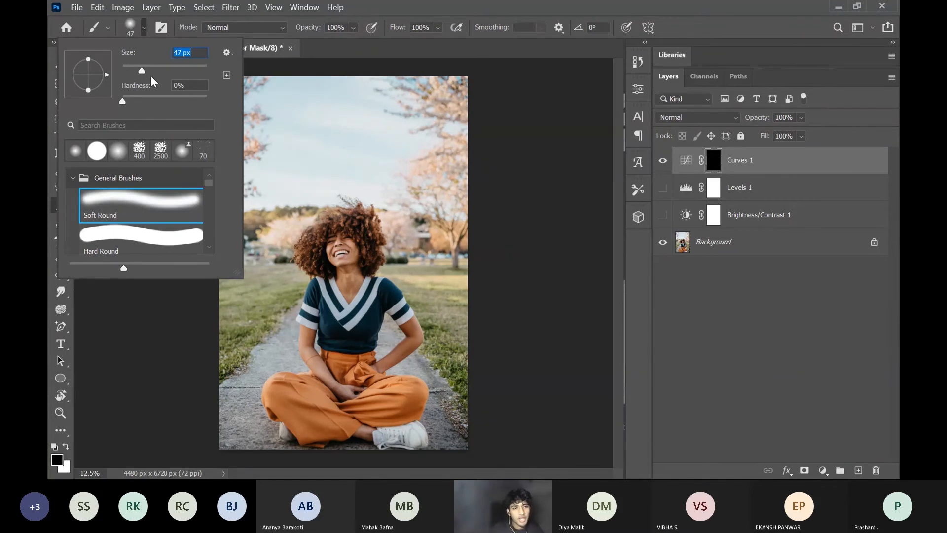
{"action": "left_click_drag", "start_coordinate": [141, 74], "coordinate": [146, 72]}
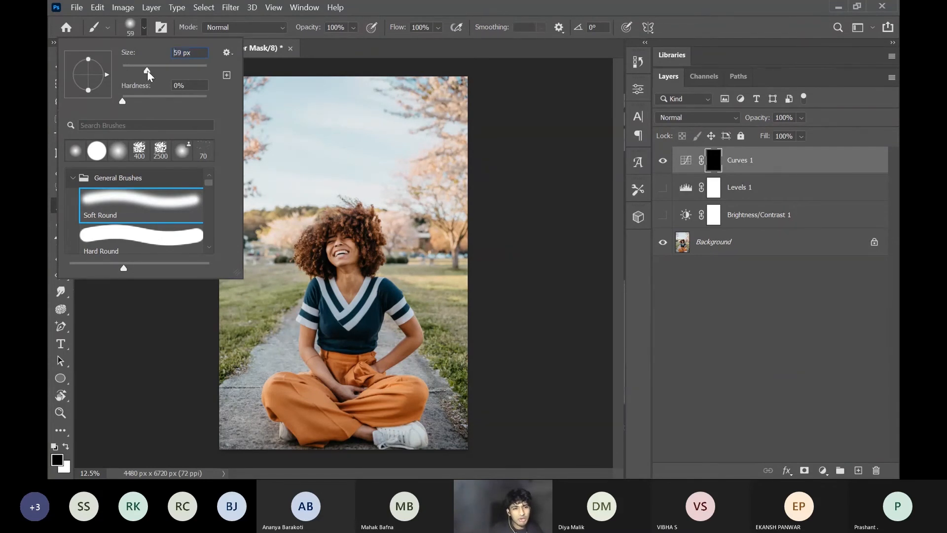
{"action": "left_click", "coordinate": [443, 10]}
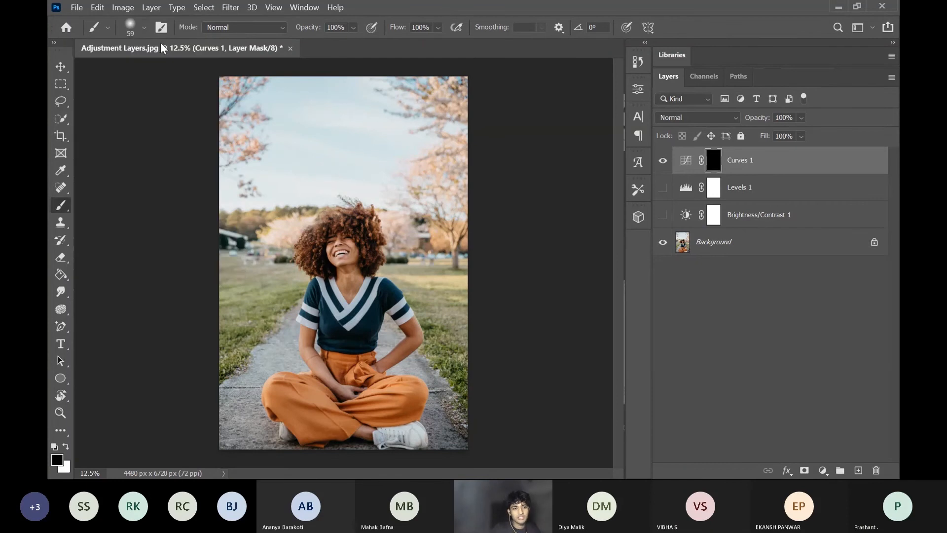
{"action": "left_click", "coordinate": [145, 30]}
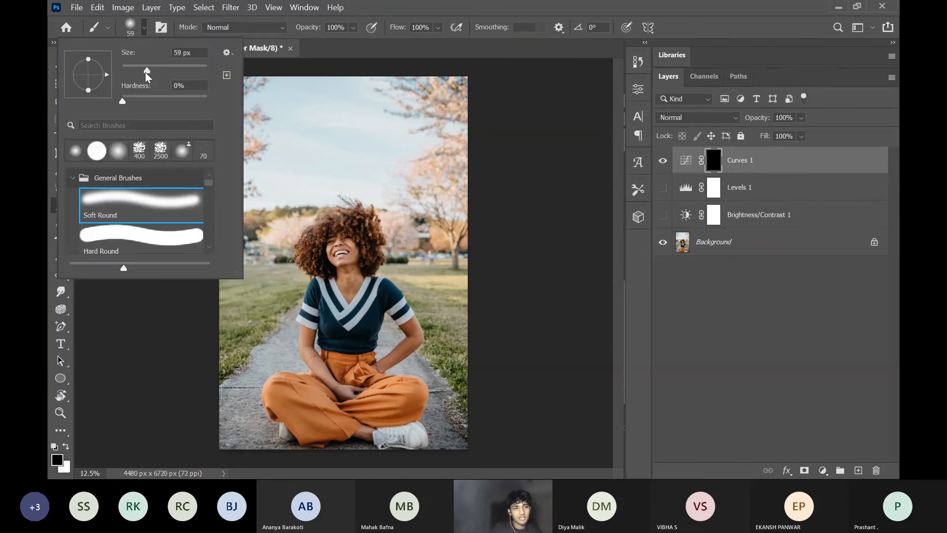
{"action": "mouse_move", "coordinate": [146, 70]}
{"action": "left_mouse_down"}
{"action": "mouse_move", "coordinate": [204, 72]}
{"action": "mouse_move", "coordinate": [188, 72]}
{"action": "left_mouse_up"}
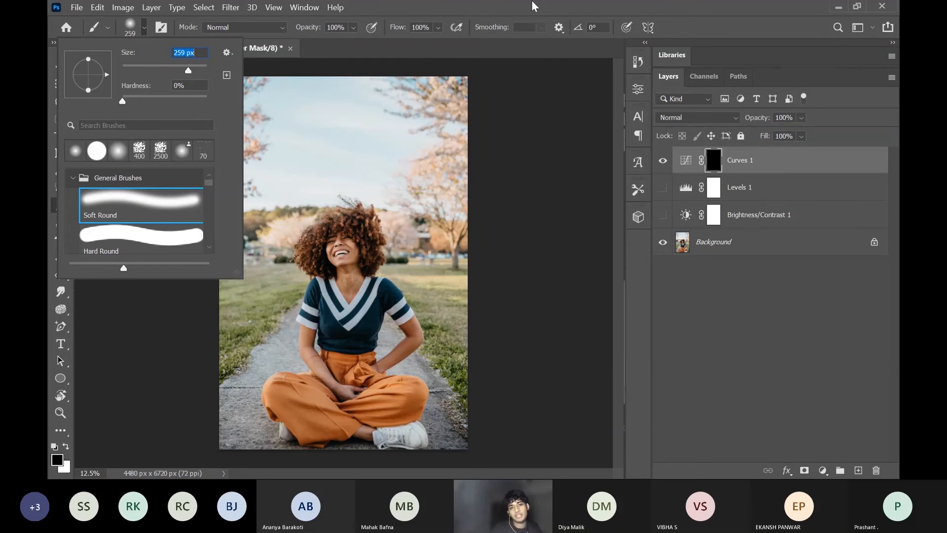
{"action": "left_click", "coordinate": [698, 15]}
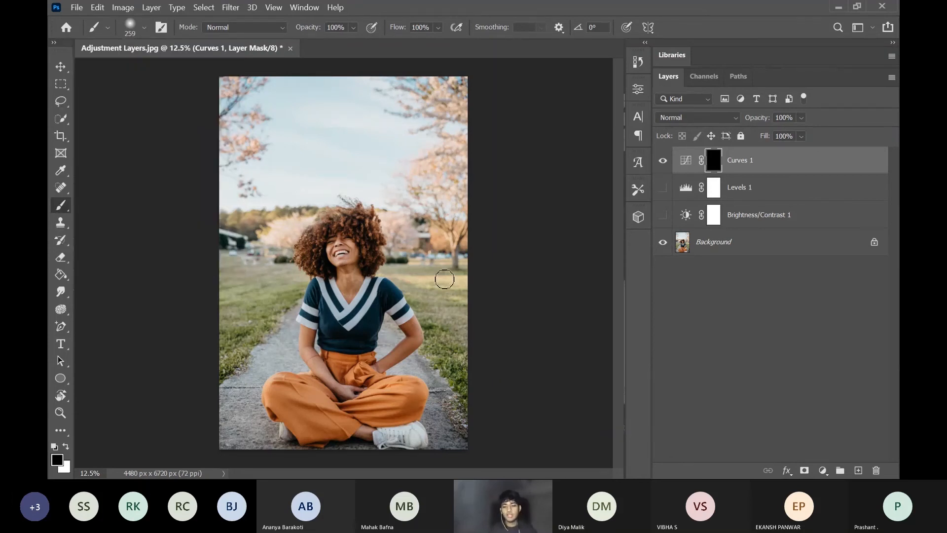
{"action": "key", "text": "bracketright"}
{"action": "key", "text": "bracketright"}
{"action": "key", "text": "bracketright"}
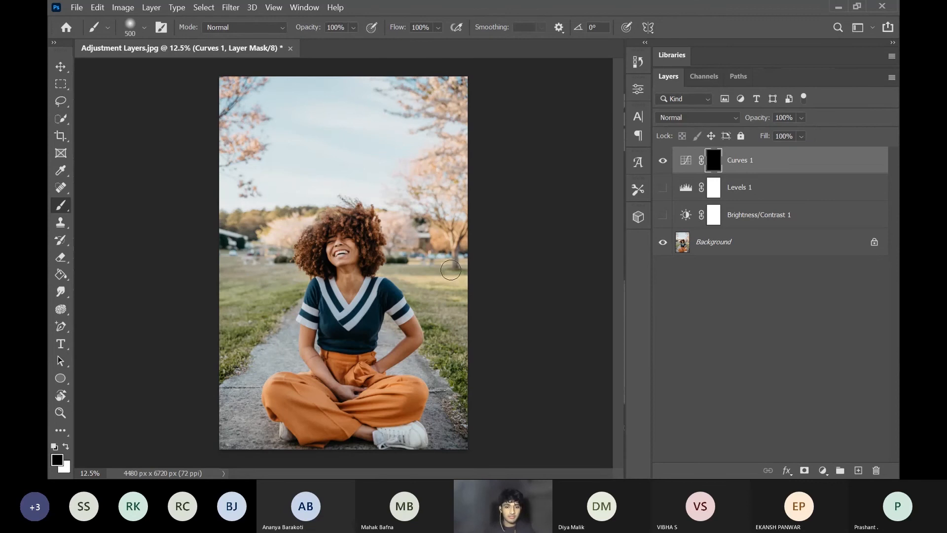
{"action": "key", "text": "bracketright"}
{"action": "key", "text": "bracketright"}
{"action": "key", "text": "bracketright"}
{"action": "key", "text": "bracketright"}
{"action": "key", "text": "bracketright"}
{"action": "key", "text": "bracketright"}
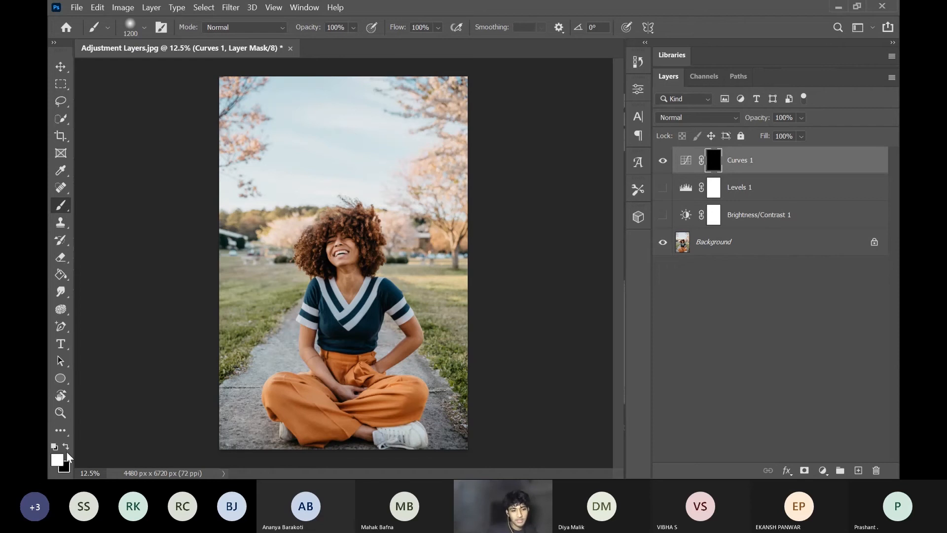
Step: Set the brush opacity to 74% and paint white on the Curves 1 mask over the grass on both sides of the woman
{"action": "left_click", "coordinate": [353, 28]}
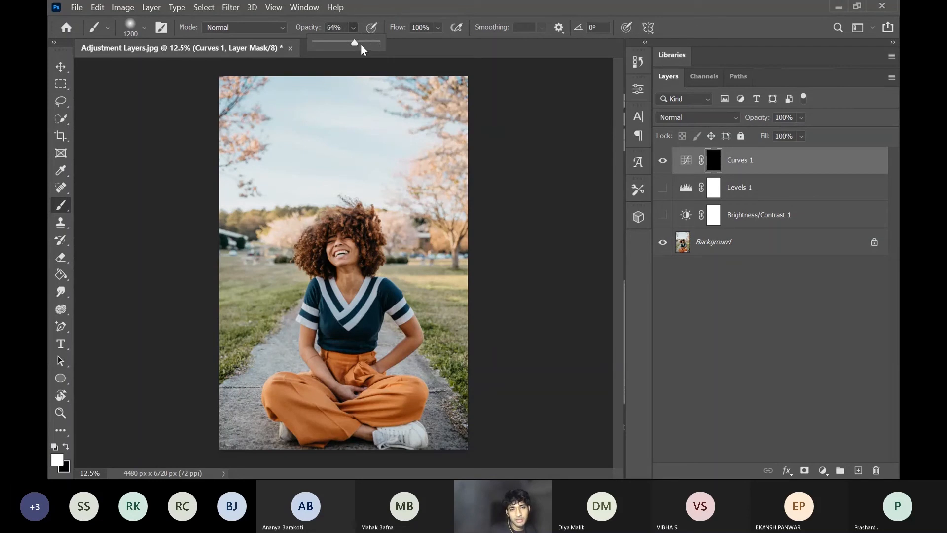
{"action": "mouse_move", "coordinate": [199, 348]}
{"action": "left_mouse_down"}
{"action": "mouse_move", "coordinate": [238, 278]}
{"action": "mouse_move", "coordinate": [220, 286]}
{"action": "mouse_move", "coordinate": [242, 273]}
{"action": "mouse_move", "coordinate": [234, 266]}
{"action": "mouse_move", "coordinate": [240, 300]}
{"action": "mouse_move", "coordinate": [296, 284]}
{"action": "mouse_move", "coordinate": [281, 264]}
{"action": "mouse_move", "coordinate": [249, 257]}
{"action": "left_mouse_up"}
{"action": "mouse_move", "coordinate": [405, 257]}
{"action": "left_mouse_down"}
{"action": "mouse_move", "coordinate": [430, 281]}
{"action": "mouse_move", "coordinate": [417, 281]}
{"action": "mouse_move", "coordinate": [437, 310]}
{"action": "mouse_move", "coordinate": [426, 319]}
{"action": "mouse_move", "coordinate": [430, 341]}
{"action": "mouse_move", "coordinate": [472, 400]}
{"action": "mouse_move", "coordinate": [447, 314]}
{"action": "mouse_move", "coordinate": [460, 262]}
{"action": "left_mouse_up"}
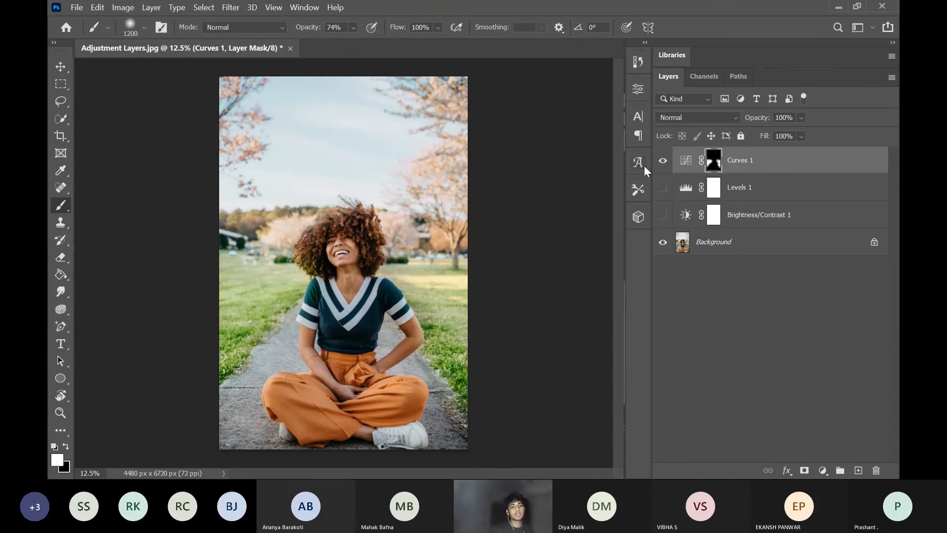
Step: Toggle the Curves 1 layer's visibility to compare the grass with and without the green correction
{"action": "left_click", "coordinate": [663, 163]}
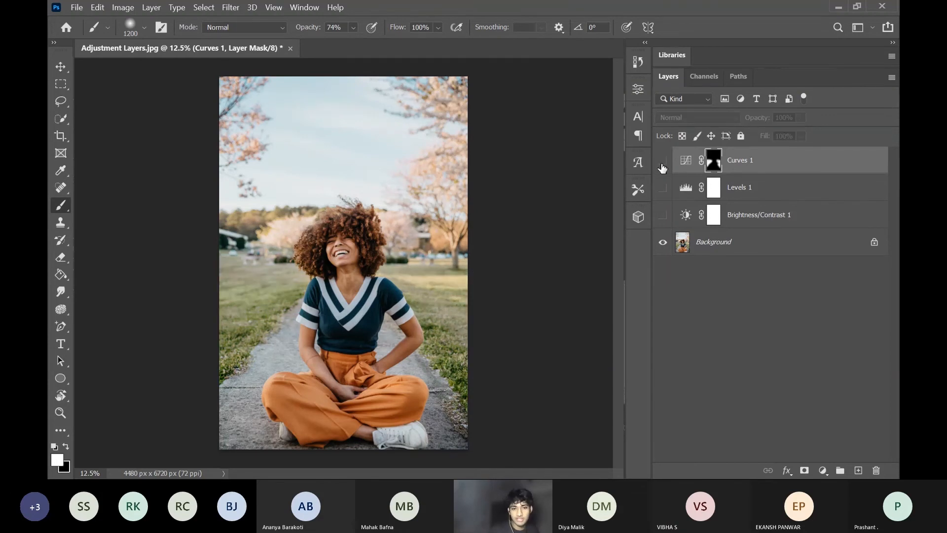
{"action": "left_click", "coordinate": [663, 163]}
{"action": "left_click", "coordinate": [662, 163]}
{"action": "left_click", "coordinate": [663, 163]}
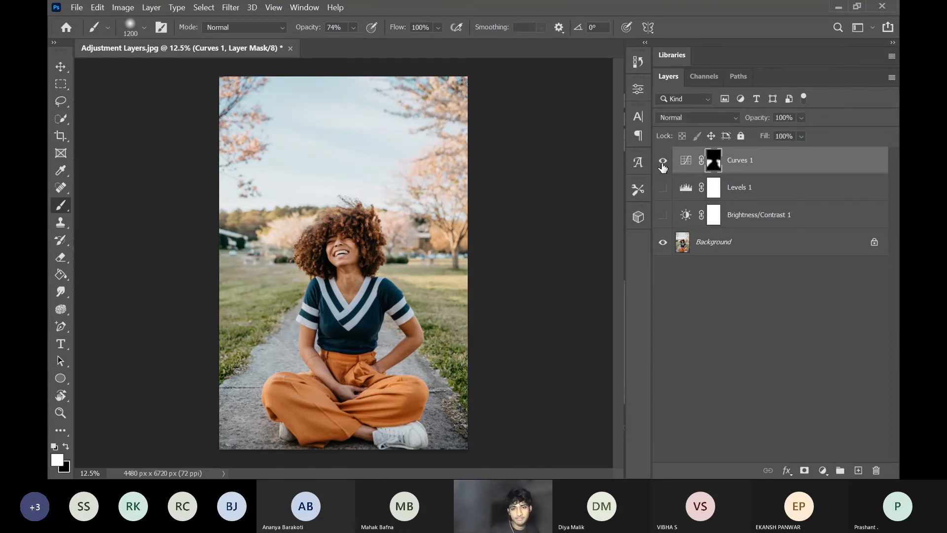
{"action": "left_click", "coordinate": [663, 163]}
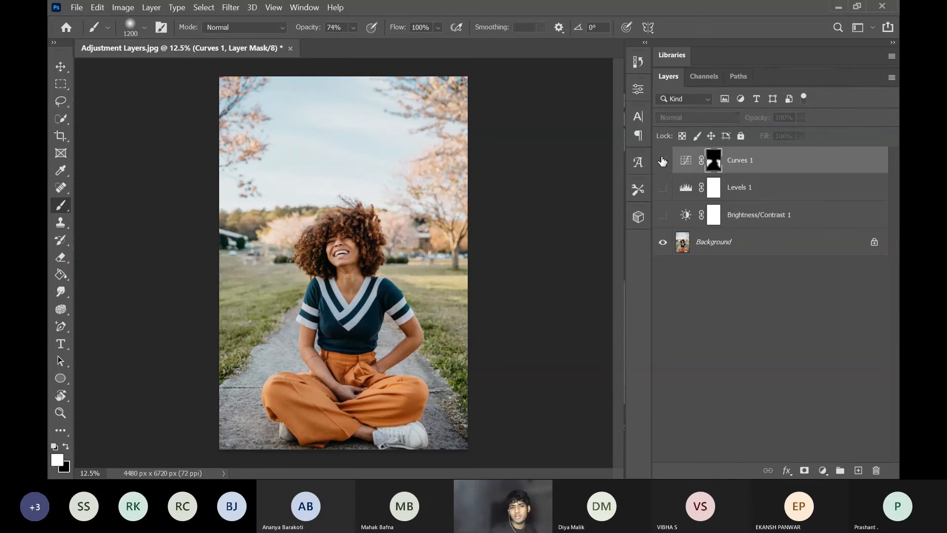
{"action": "left_click", "coordinate": [663, 163]}
Step: Add a second Curves adjustment layer above Curves 1, keeping the Default preset
{"action": "left_click", "coordinate": [858, 470]}
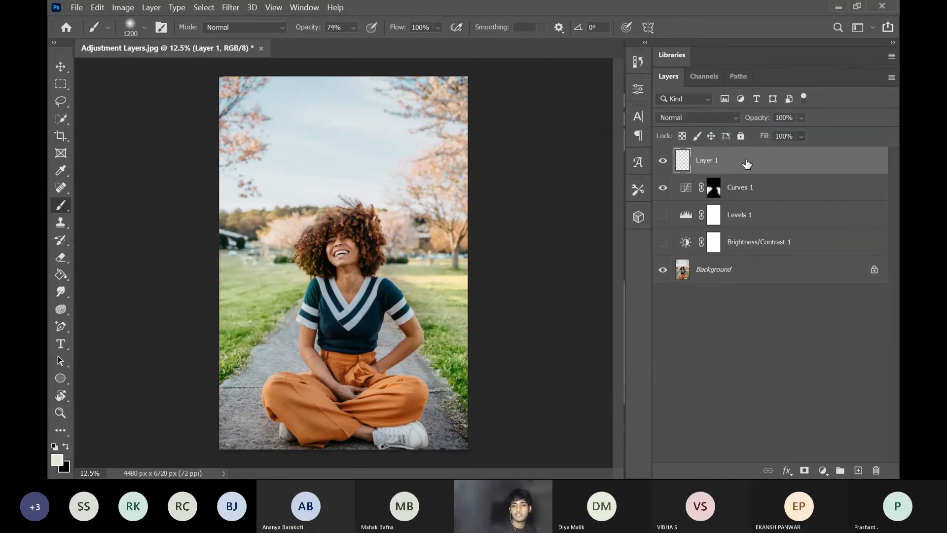
{"action": "key", "text": "Delete"}
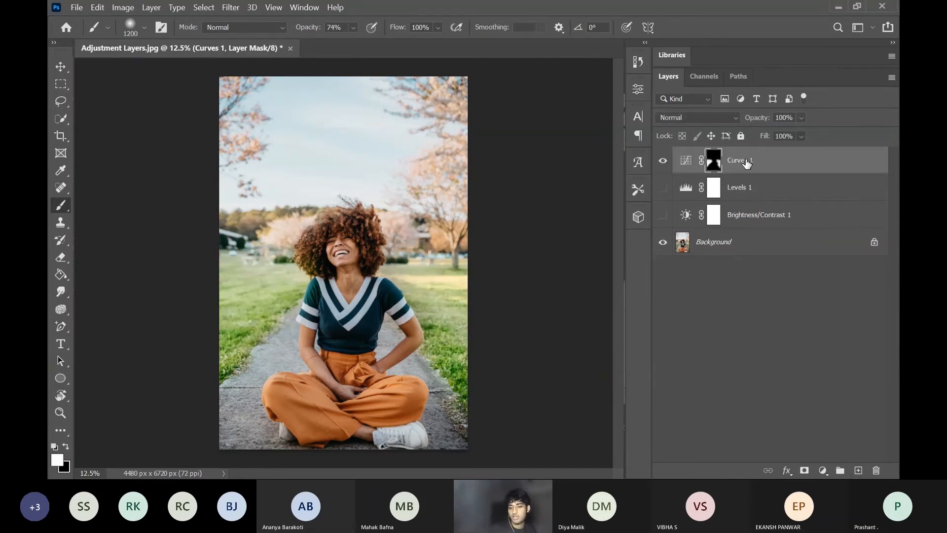
{"action": "left_click", "coordinate": [822, 470]}
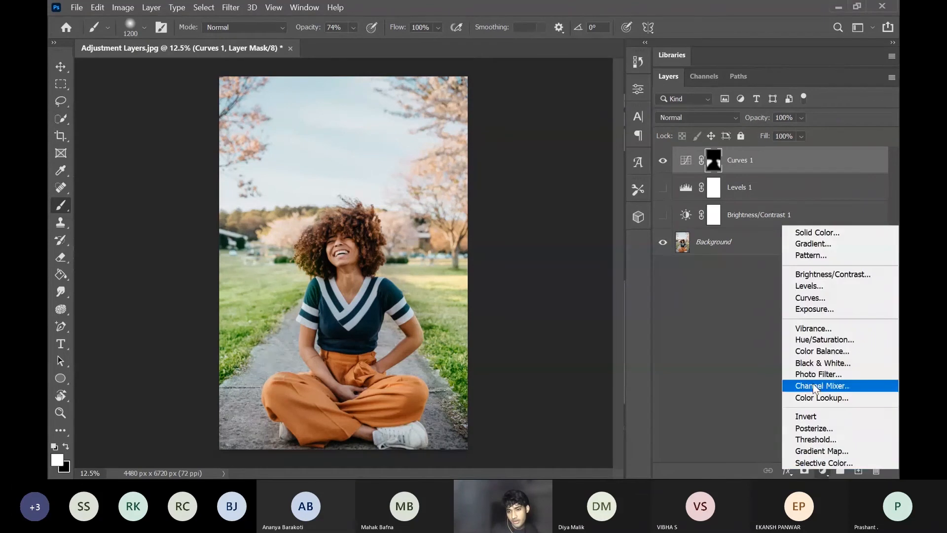
{"action": "left_click", "coordinate": [823, 298]}
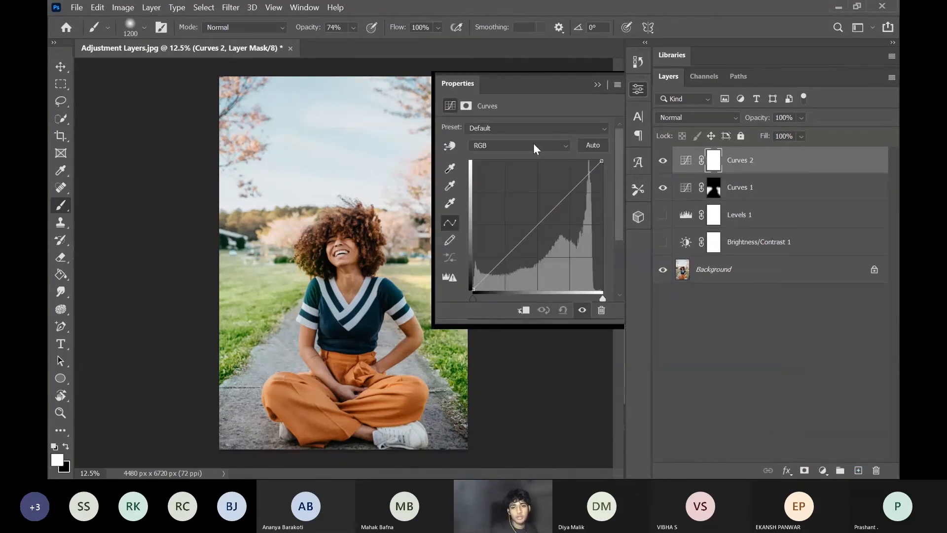
{"action": "left_click", "coordinate": [502, 128]}
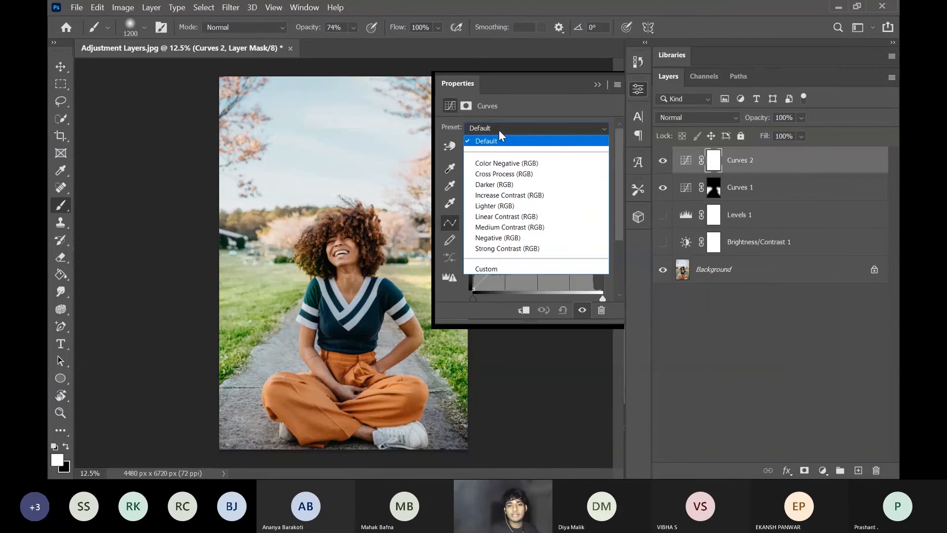
{"action": "left_click", "coordinate": [499, 130]}
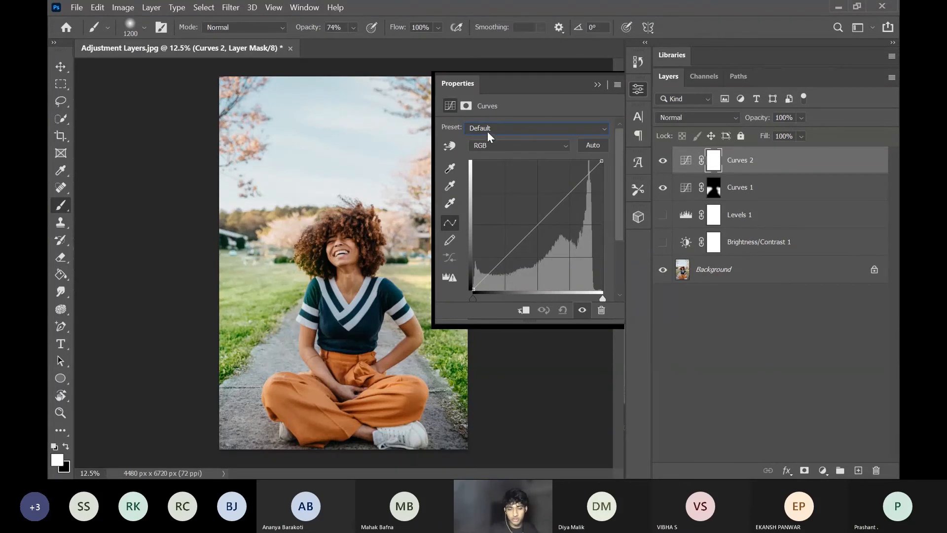
Step: Switch the Curves 2 layer to the Blue channel, raise its black point slightly and move its white point slightly inward
{"action": "left_click", "coordinate": [492, 146]}
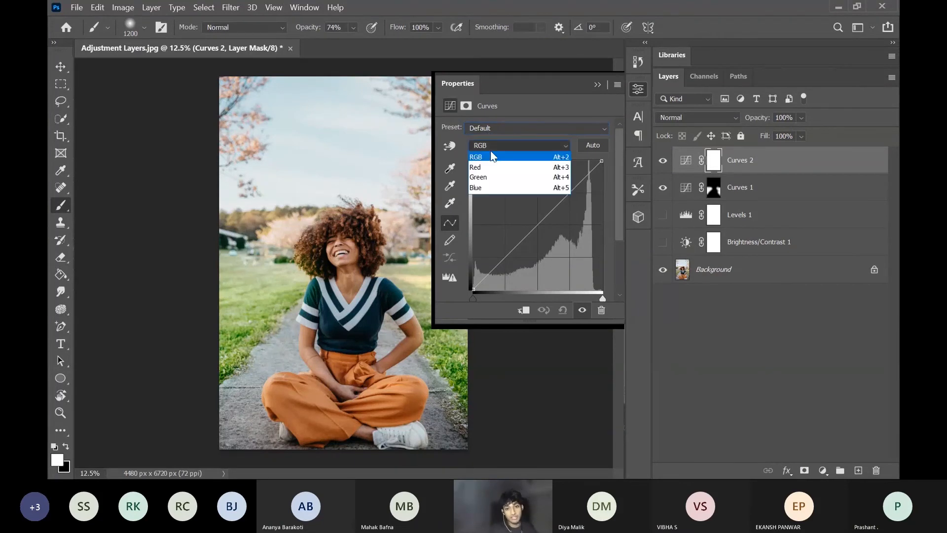
{"action": "left_click", "coordinate": [483, 187]}
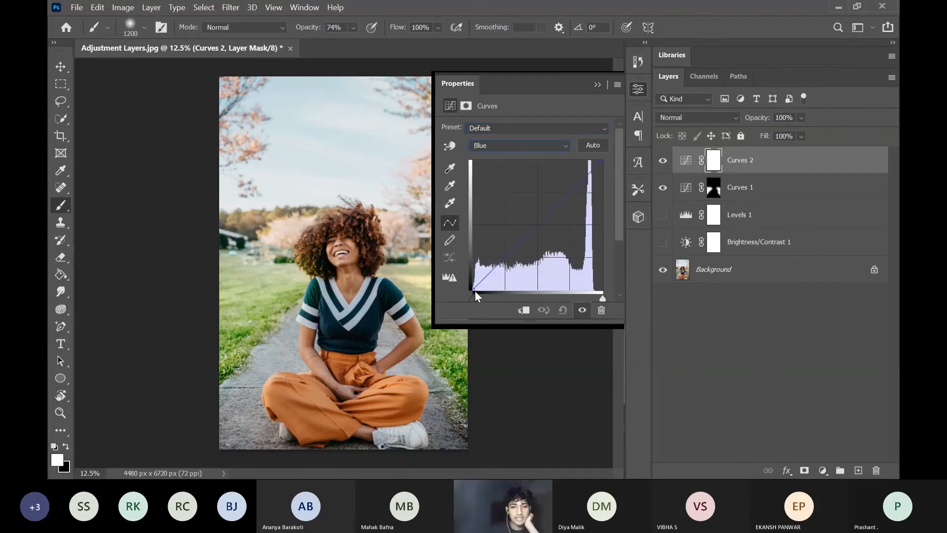
{"action": "mouse_move", "coordinate": [470, 288]}
{"action": "left_mouse_down"}
{"action": "mouse_move", "coordinate": [467, 270]}
{"action": "mouse_move", "coordinate": [485, 291]}
{"action": "mouse_move", "coordinate": [516, 274]}
{"action": "mouse_move", "coordinate": [466, 277]}
{"action": "left_mouse_up"}
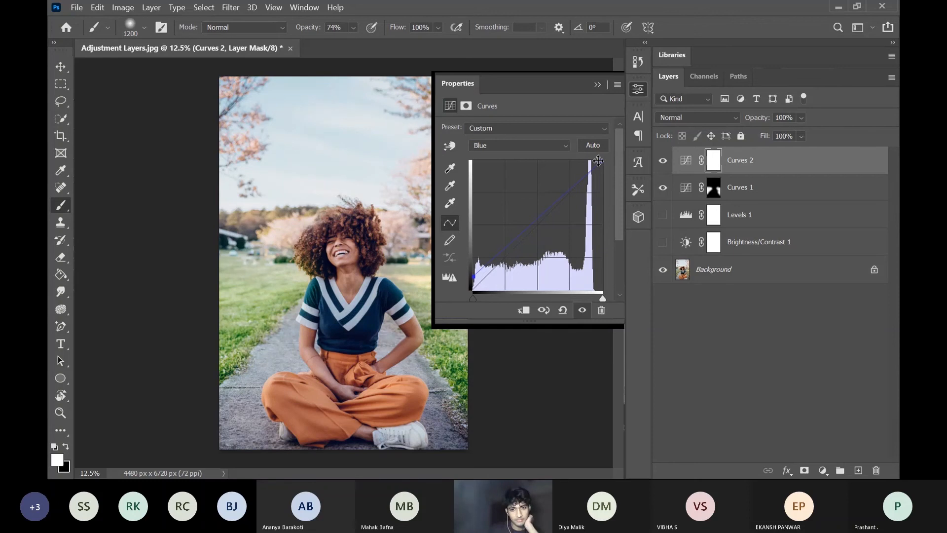
{"action": "mouse_move", "coordinate": [602, 161]}
{"action": "left_mouse_down"}
{"action": "mouse_move", "coordinate": [604, 180]}
{"action": "mouse_move", "coordinate": [602, 161]}
{"action": "mouse_move", "coordinate": [593, 161]}
{"action": "left_mouse_up"}
{"action": "left_click", "coordinate": [597, 85]}
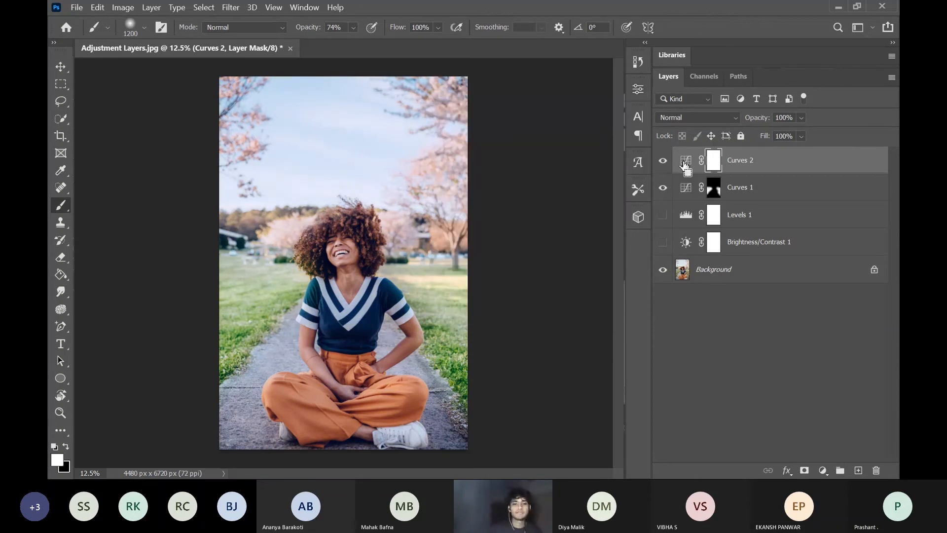
Step: Invert the Curves 2 mask to black and paint it white over the sky to reveal the blue correction there
{"action": "key", "text": "ctrl+i"}
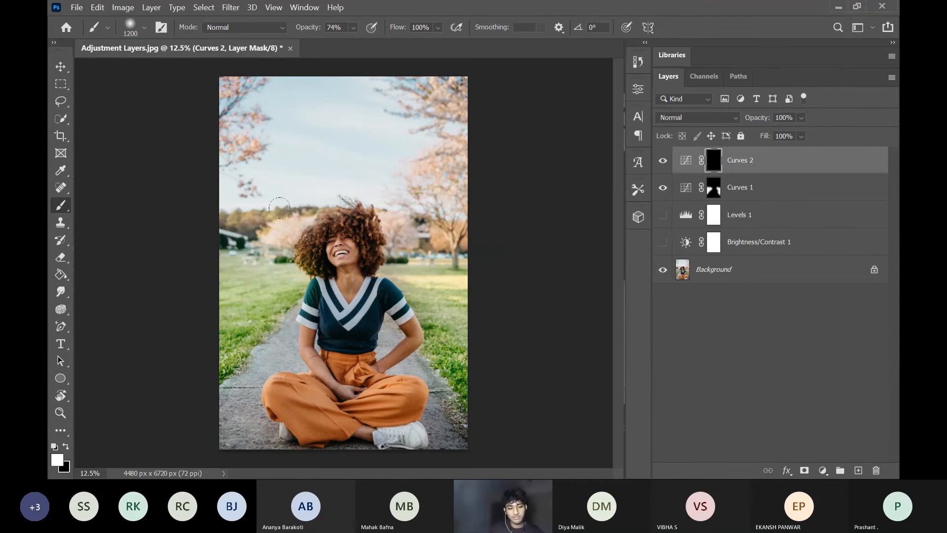
{"action": "key", "text": "x"}
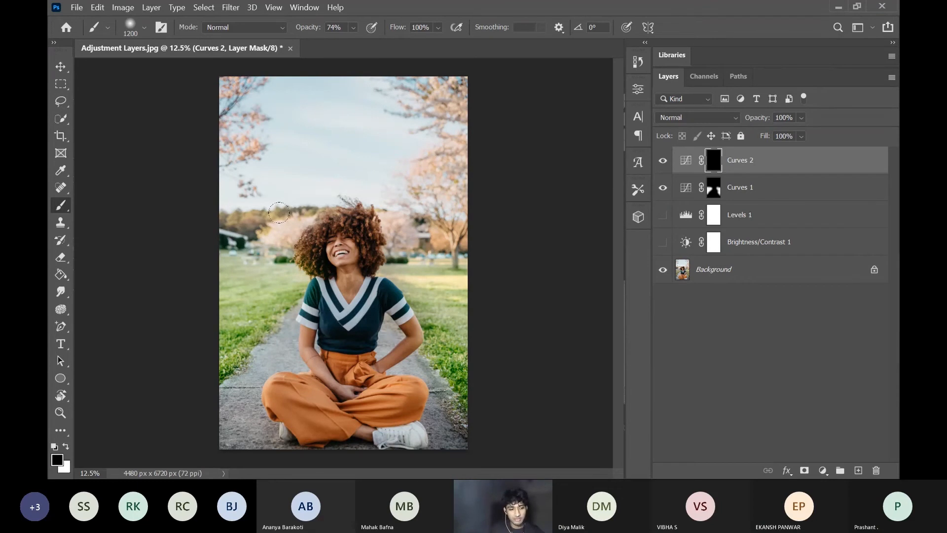
{"action": "key", "text": "x"}
{"action": "key", "text": "x"}
{"action": "key", "text": "x"}
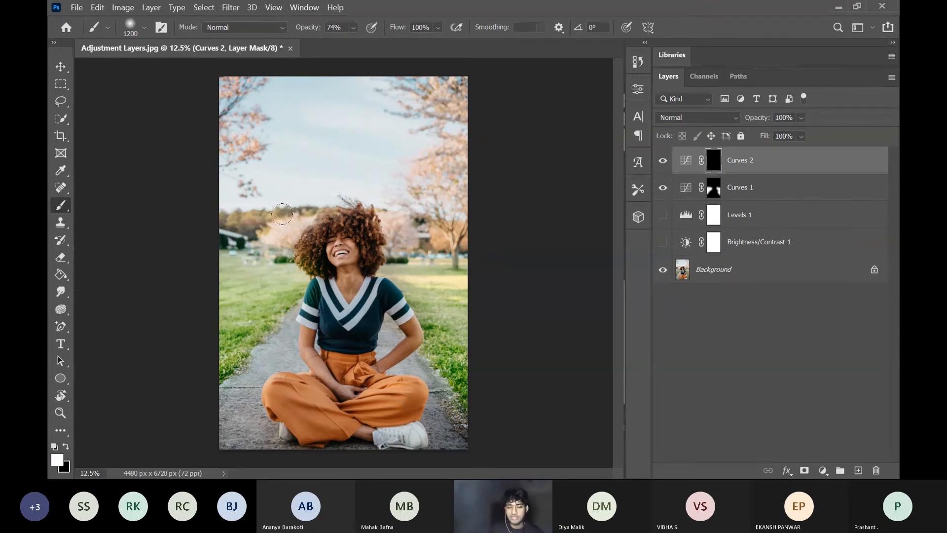
{"action": "key", "text": "x"}
{"action": "key", "text": "x"}
{"action": "key", "text": "x"}
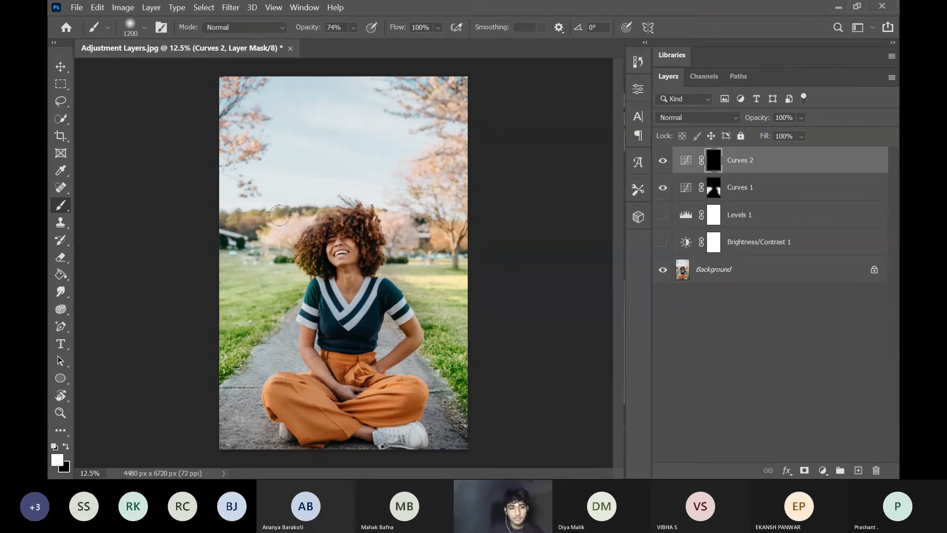
{"action": "key", "text": "x"}
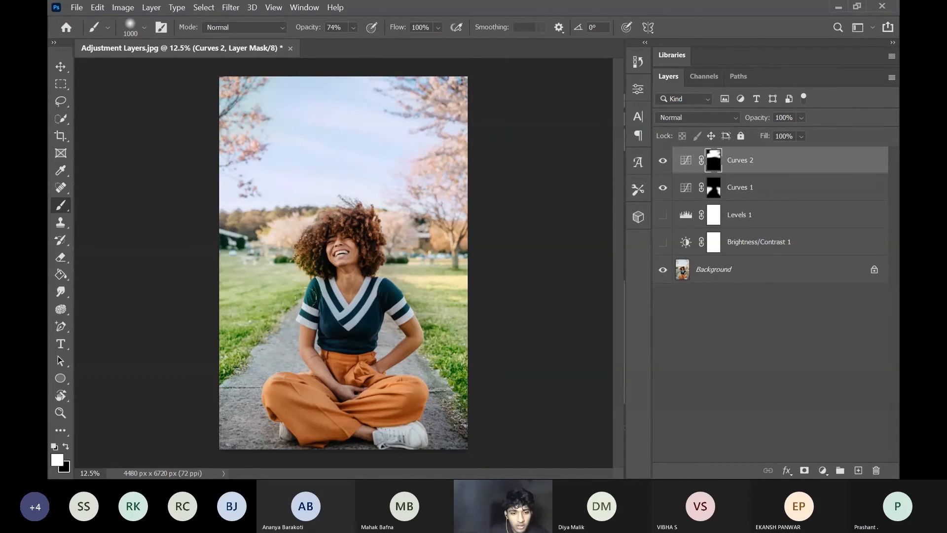
Step: Paint the Curves 2 mask white over the woman's shirt with a 500 px brush, and toggle the layer to compare
{"action": "key", "text": "bracketleft"}
{"action": "key", "text": "bracketleft"}
{"action": "key", "text": "bracketleft"}
{"action": "key", "text": "bracketleft"}
{"action": "key", "text": "bracketleft"}
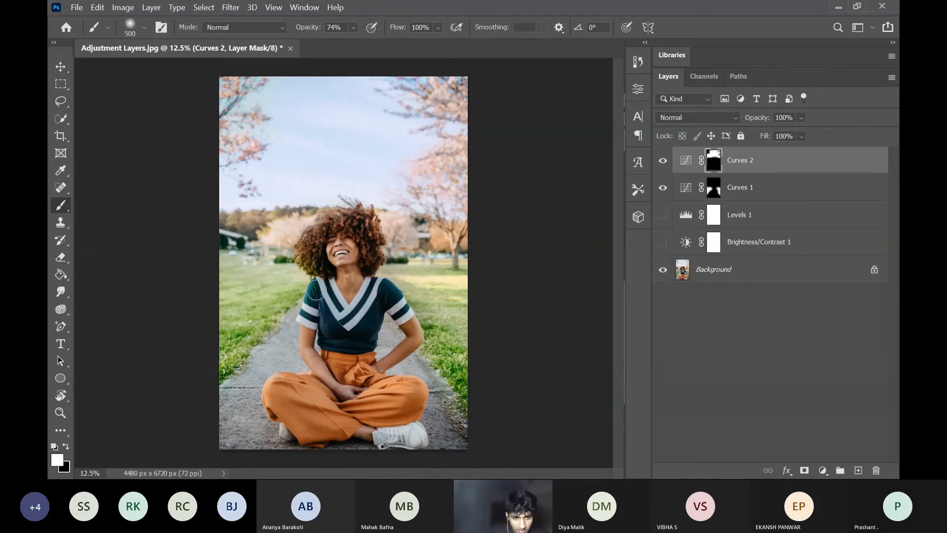
{"action": "mouse_move", "coordinate": [316, 289]}
{"action": "left_mouse_down"}
{"action": "mouse_move", "coordinate": [333, 339]}
{"action": "mouse_move", "coordinate": [366, 334]}
{"action": "mouse_move", "coordinate": [378, 289]}
{"action": "mouse_move", "coordinate": [393, 300]}
{"action": "mouse_move", "coordinate": [375, 293]}
{"action": "mouse_move", "coordinate": [353, 328]}
{"action": "mouse_move", "coordinate": [326, 311]}
{"action": "left_mouse_up"}
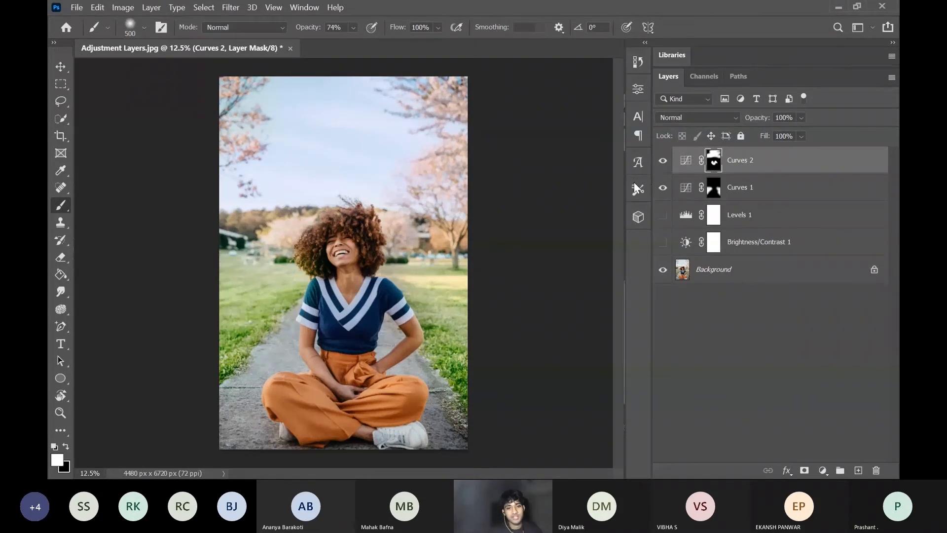
{"action": "left_click", "coordinate": [663, 161]}
{"action": "left_click", "coordinate": [663, 161]}
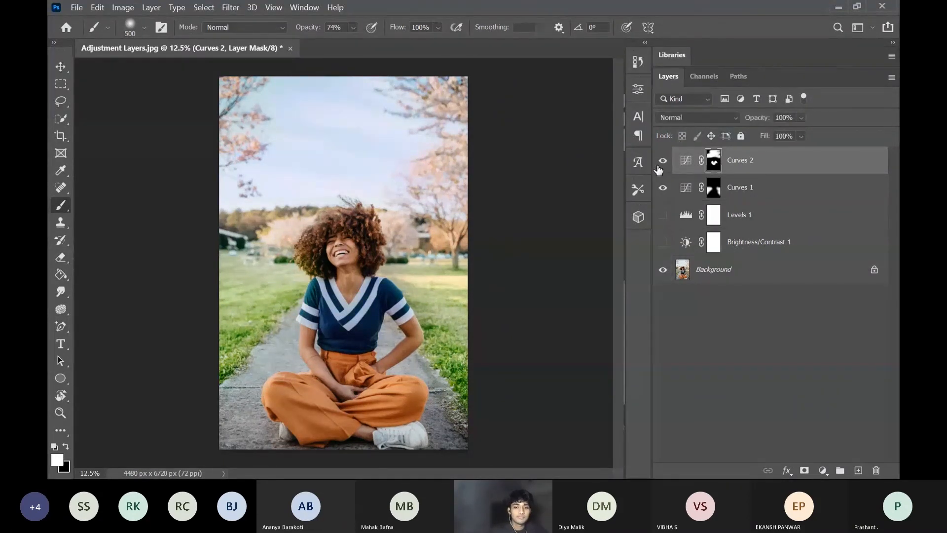
Step: Add a third Curves adjustment layer above Curves 2
{"action": "left_click", "coordinate": [859, 470]}
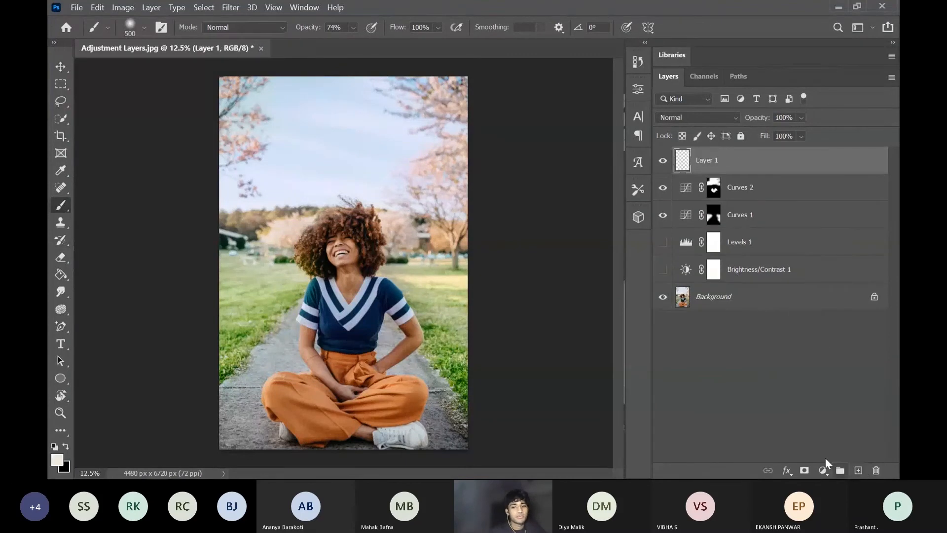
{"action": "key", "text": "Delete"}
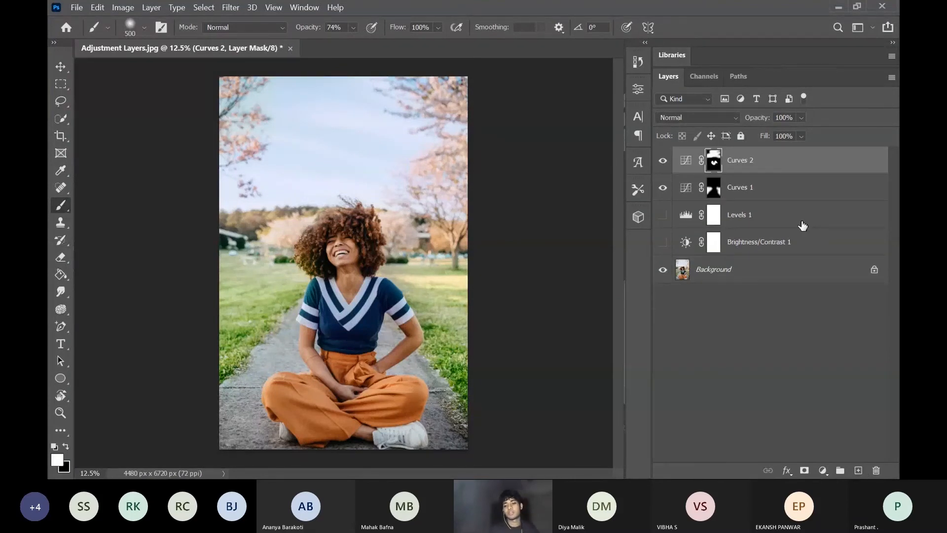
{"action": "left_click", "coordinate": [822, 470]}
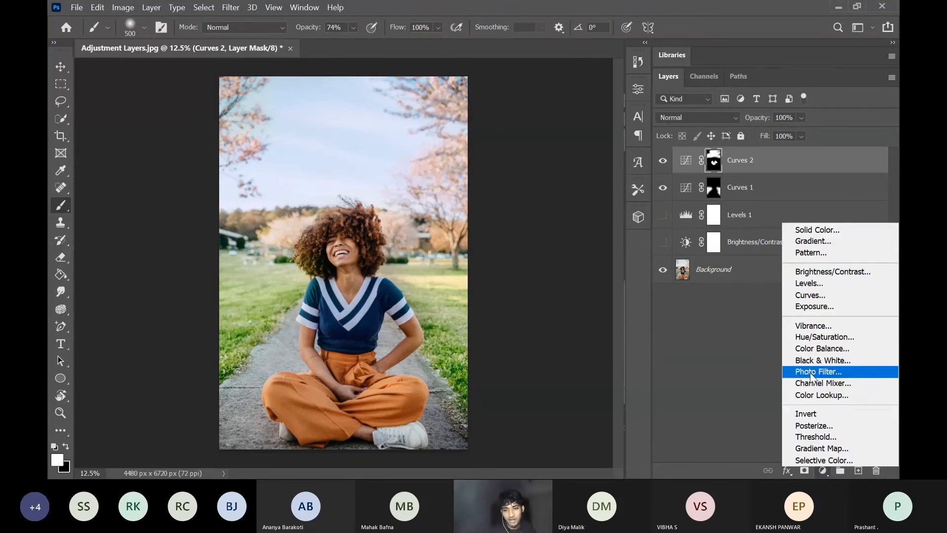
{"action": "left_click", "coordinate": [805, 294]}
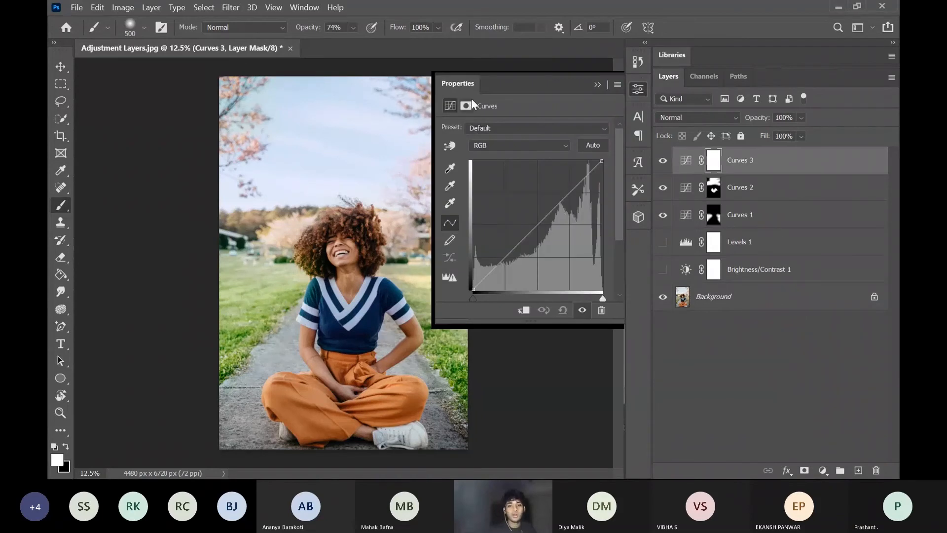
Step: On the Curves 3 layer's Red channel, raise the black point slightly and move the white point slightly inward
{"action": "left_click", "coordinate": [487, 148]}
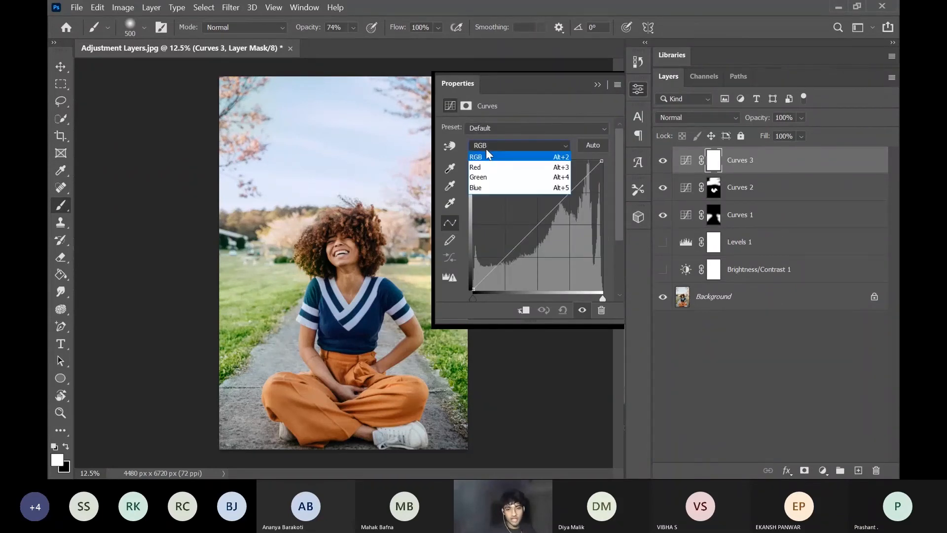
{"action": "left_click", "coordinate": [478, 163]}
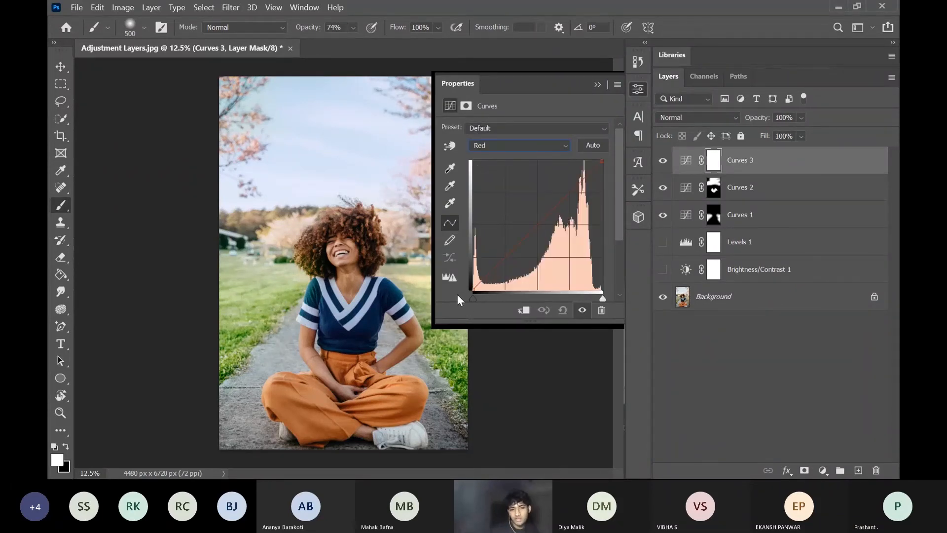
{"action": "mouse_move", "coordinate": [472, 285]}
{"action": "left_mouse_down"}
{"action": "mouse_move", "coordinate": [468, 267]}
{"action": "mouse_move", "coordinate": [466, 281]}
{"action": "left_mouse_up"}
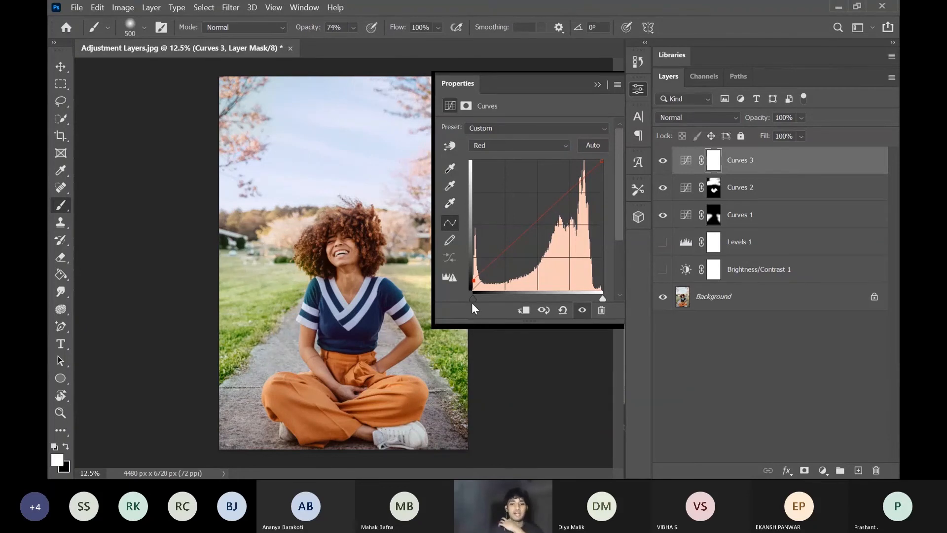
{"action": "mouse_move", "coordinate": [599, 158]}
{"action": "left_mouse_down"}
{"action": "mouse_move", "coordinate": [603, 168]}
{"action": "mouse_move", "coordinate": [589, 153]}
{"action": "left_mouse_up"}
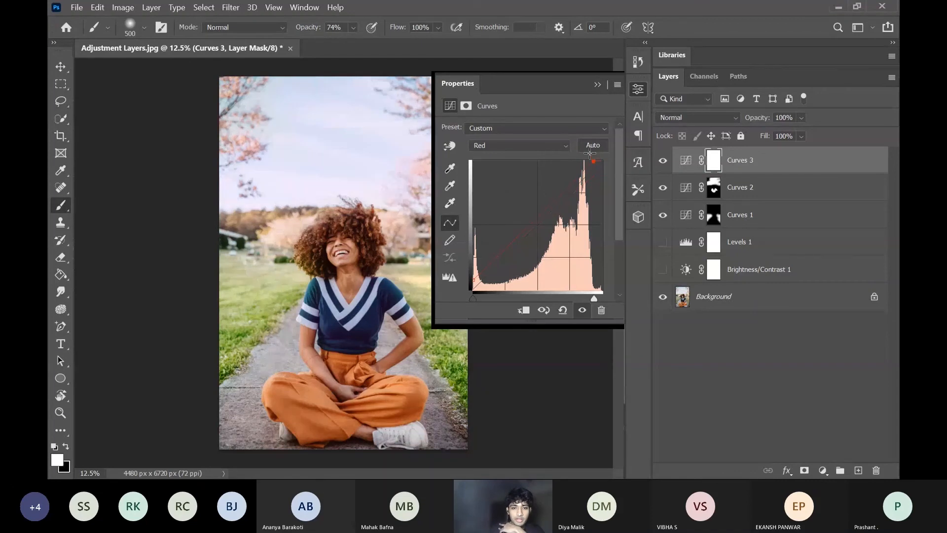
{"action": "left_click", "coordinate": [597, 84]}
Step: Invert the Curves 3 mask to black and paint it white over the hair, trousers and pink blossoms
{"action": "key", "text": "ctrl+i"}
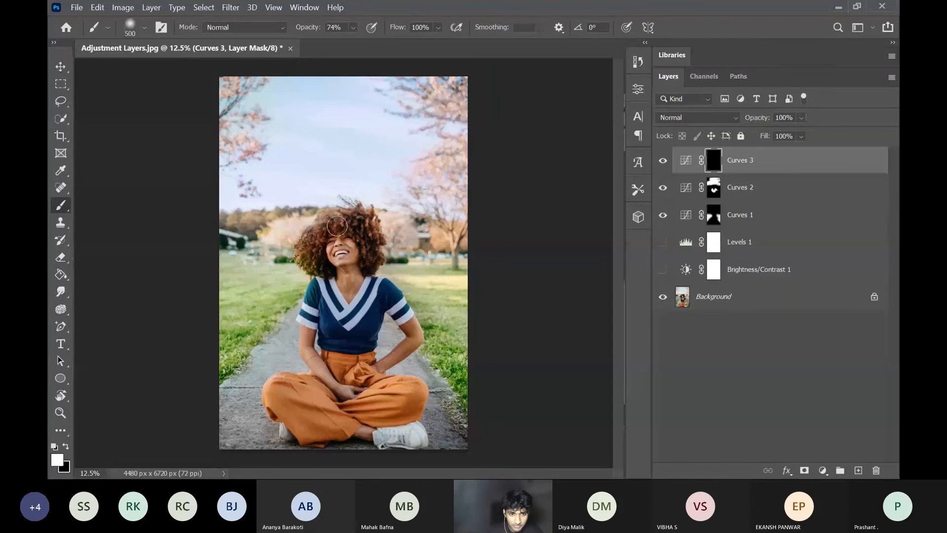
{"action": "mouse_move", "coordinate": [334, 220]}
{"action": "left_mouse_down"}
{"action": "mouse_move", "coordinate": [372, 263]}
{"action": "mouse_move", "coordinate": [368, 244]}
{"action": "mouse_move", "coordinate": [313, 271]}
{"action": "left_mouse_up"}
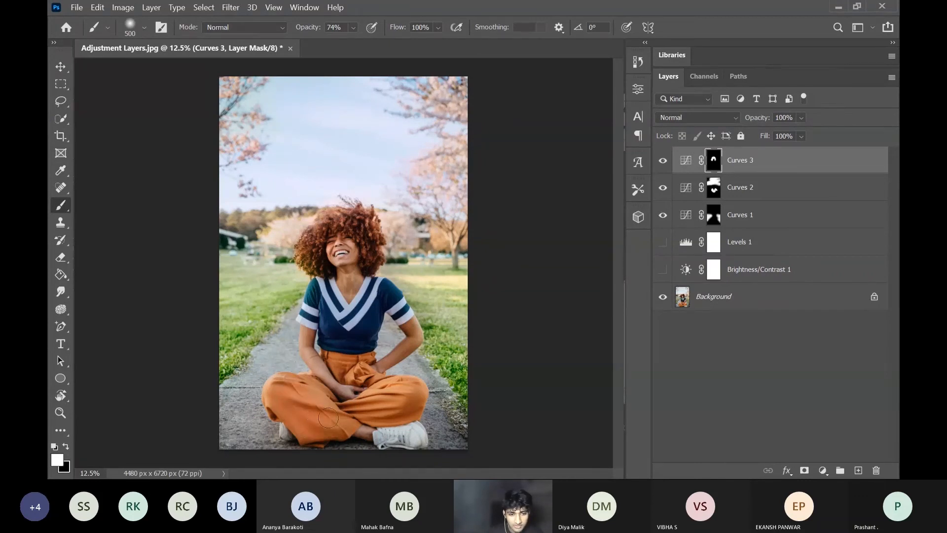
{"action": "mouse_move", "coordinate": [336, 426]}
{"action": "left_mouse_down"}
{"action": "mouse_move", "coordinate": [311, 402]}
{"action": "mouse_move", "coordinate": [330, 361]}
{"action": "mouse_move", "coordinate": [374, 381]}
{"action": "left_mouse_up"}
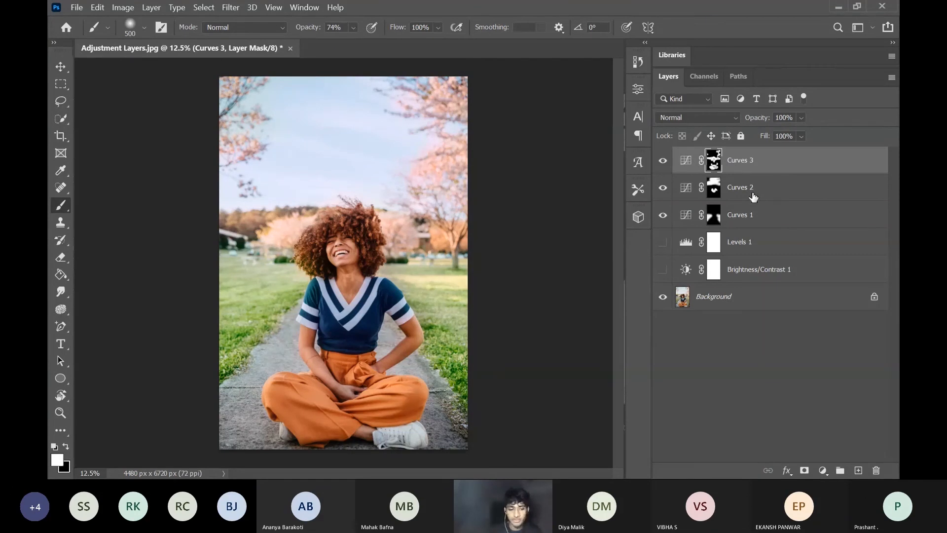
Step: Group the Curves 1, Curves 2 and Curves 3 layers and name the group Curves
{"action": "left_click", "coordinate": [767, 217]}
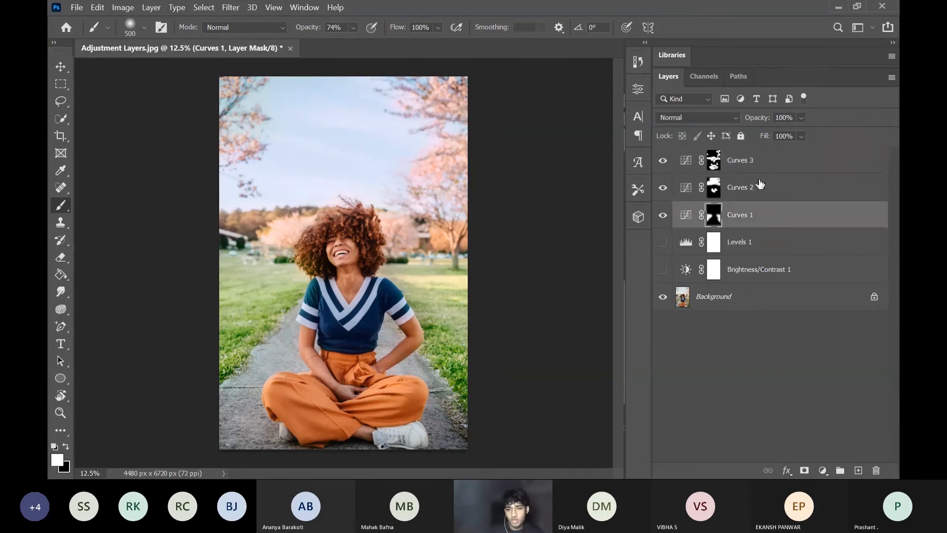
{"action": "left_click", "coordinate": [765, 167]}
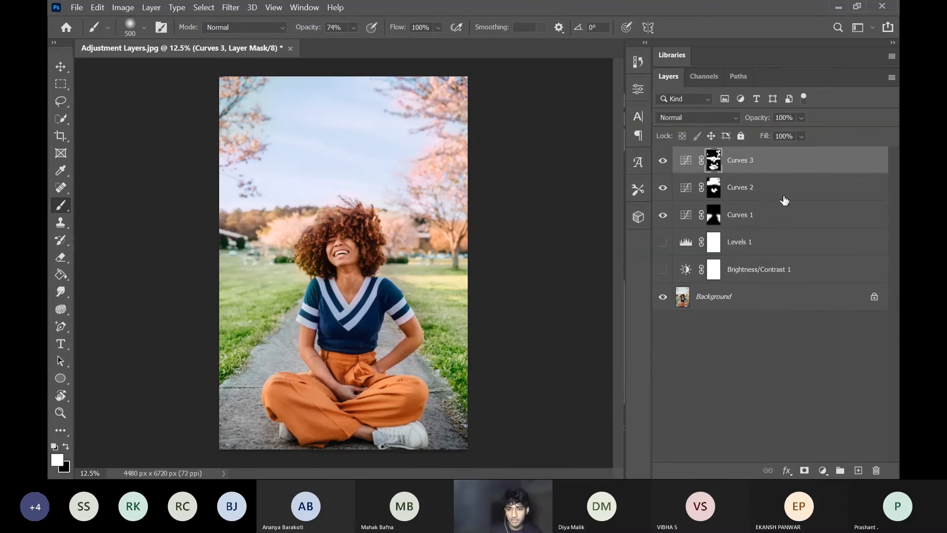
{"action": "left_click", "coordinate": [769, 220], "text": "shift"}
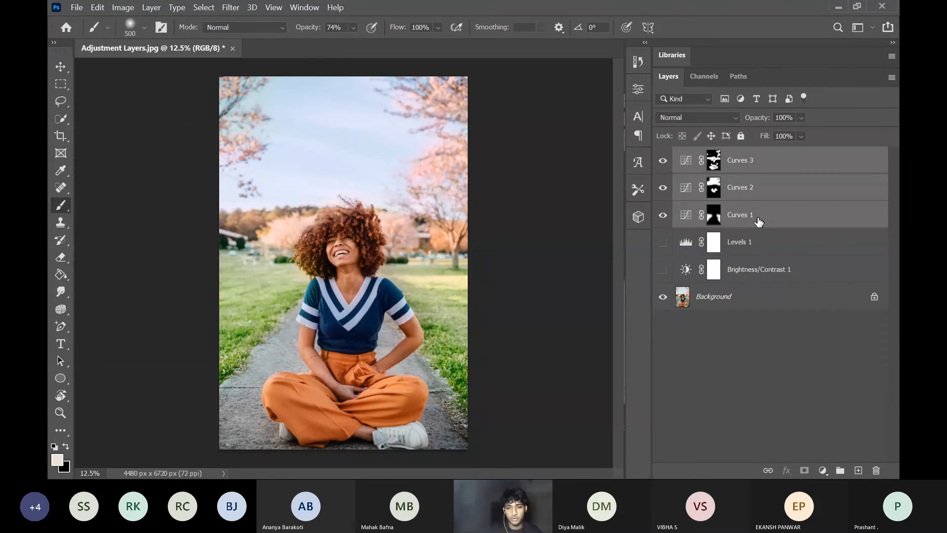
{"action": "key", "text": "ctrl+g"}
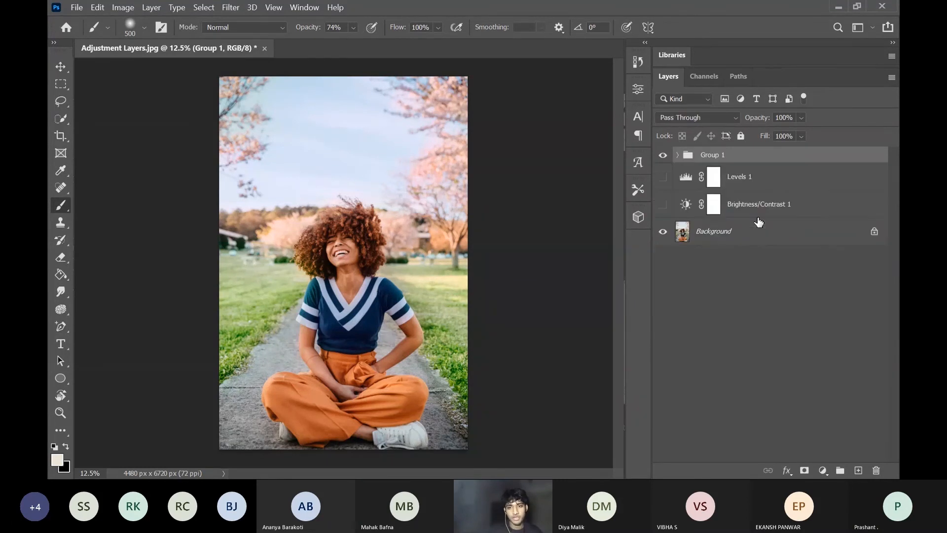
{"action": "double_click", "coordinate": [708, 156]}
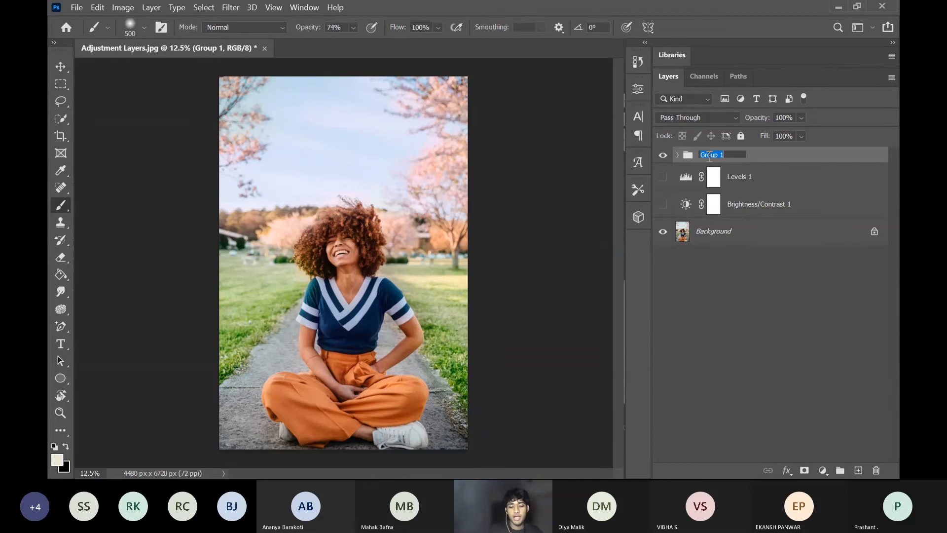
{"action": "type", "text": "Curve"}
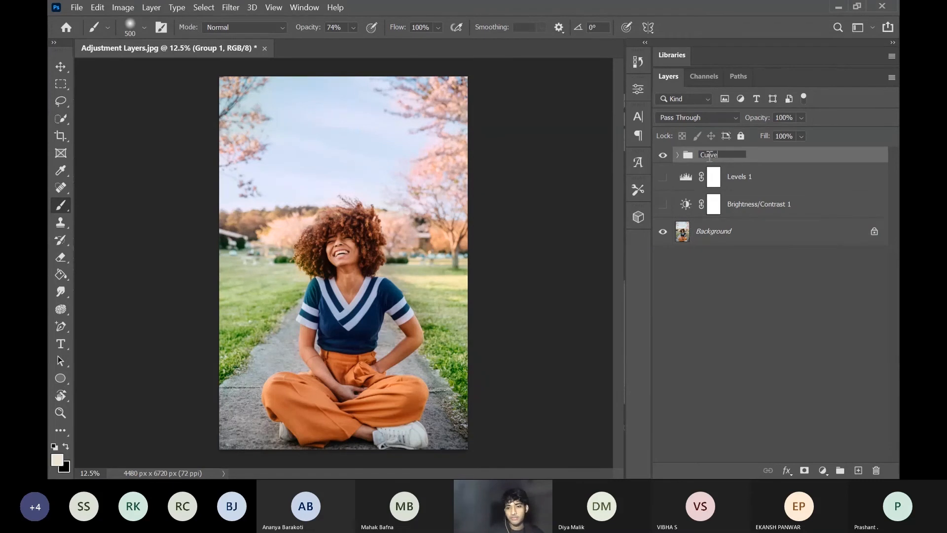
{"action": "type", "text": "s"}
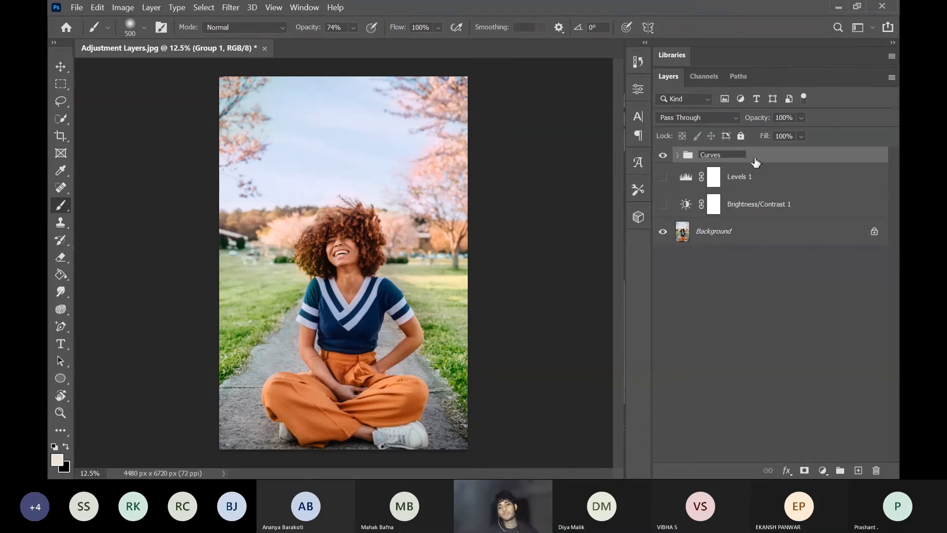
{"action": "key", "text": "Return"}
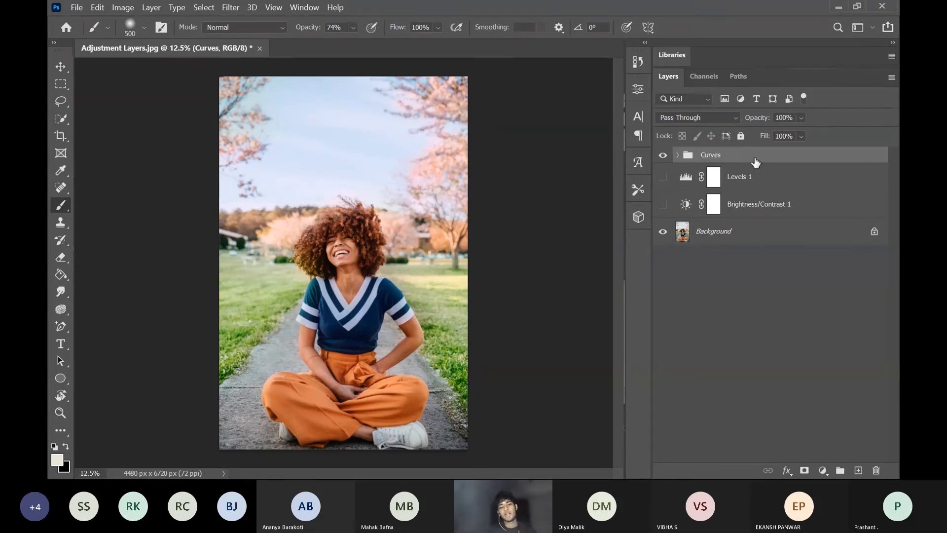
Step: Toggle the Curves group's visibility to compare the photo with and without all the curve corrections
{"action": "left_click", "coordinate": [660, 160]}
{"action": "left_click", "coordinate": [660, 160]}
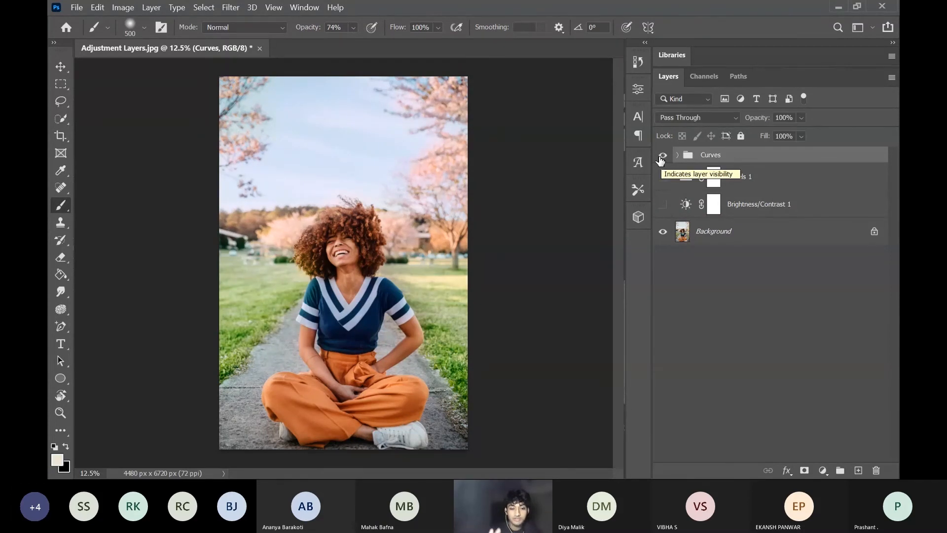
{"action": "left_click", "coordinate": [660, 160]}
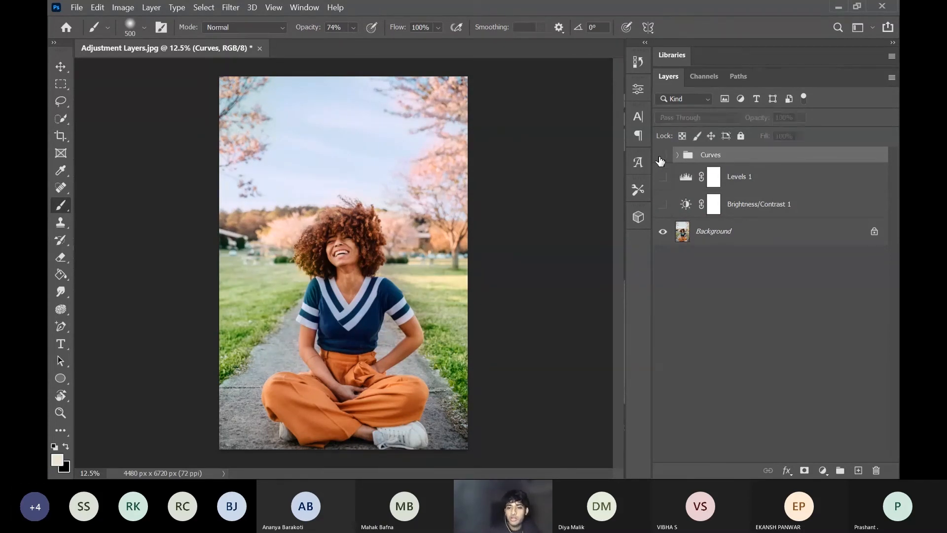
{"action": "left_click", "coordinate": [659, 160]}
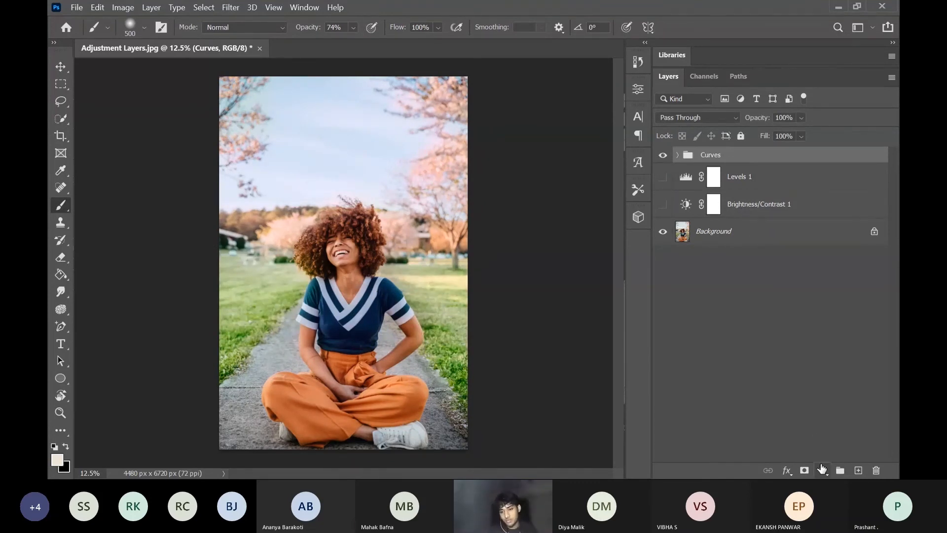
Step: Add an Exposure adjustment layer above the Curves group and hide the group
{"action": "left_click", "coordinate": [821, 469]}
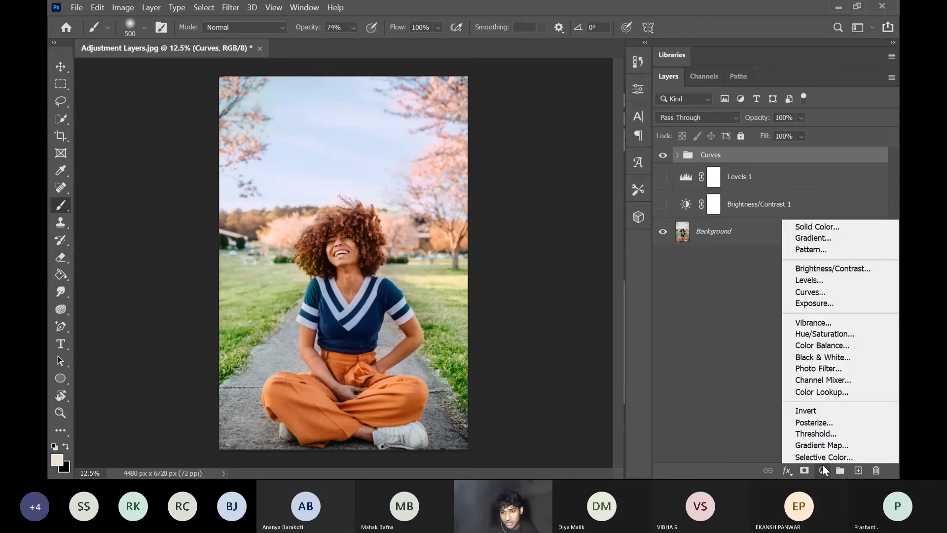
{"action": "left_click", "coordinate": [818, 307]}
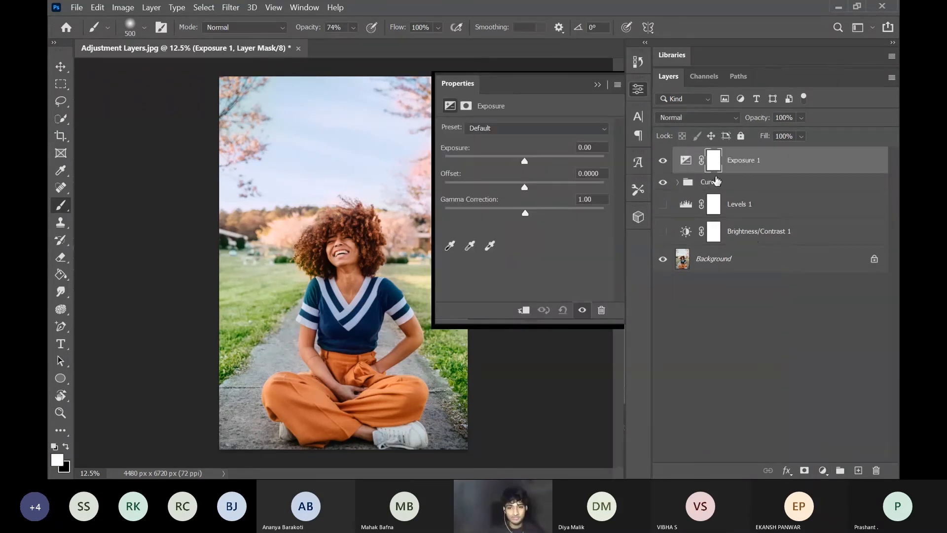
{"action": "left_click", "coordinate": [664, 182]}
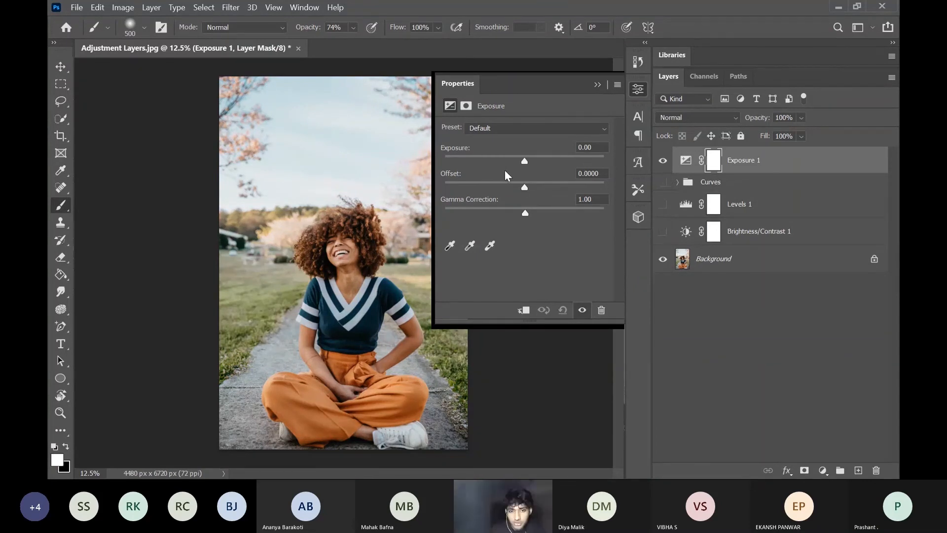
Step: Try Exposure values of +0.28, -0.22 and -0.44 on the Exposure 1 layer
{"action": "mouse_move", "coordinate": [528, 161]}
{"action": "left_mouse_down"}
{"action": "mouse_move", "coordinate": [543, 162]}
{"action": "mouse_move", "coordinate": [510, 158]}
{"action": "mouse_move", "coordinate": [531, 167]}
{"action": "left_mouse_up"}
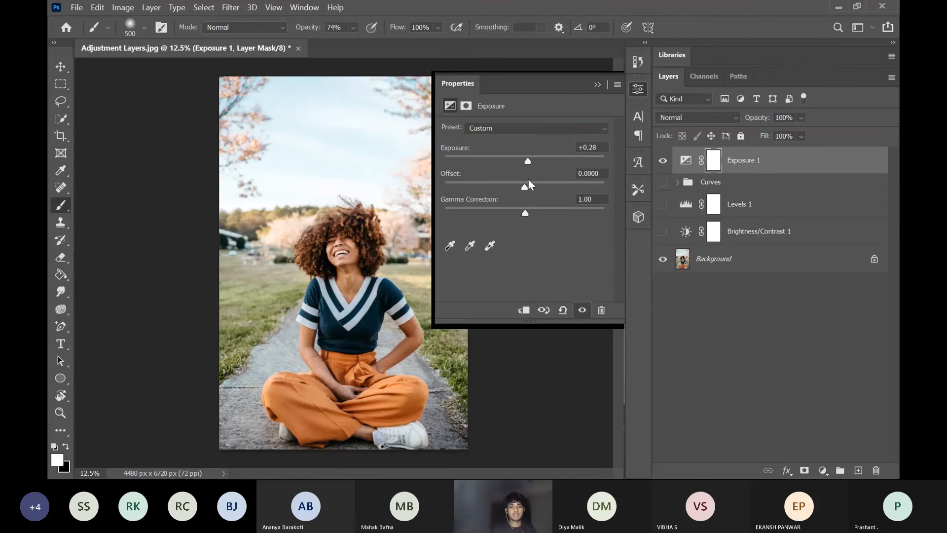
{"action": "mouse_move", "coordinate": [527, 161]}
{"action": "left_mouse_down"}
{"action": "mouse_move", "coordinate": [540, 162]}
{"action": "mouse_move", "coordinate": [522, 162]}
{"action": "left_mouse_up"}
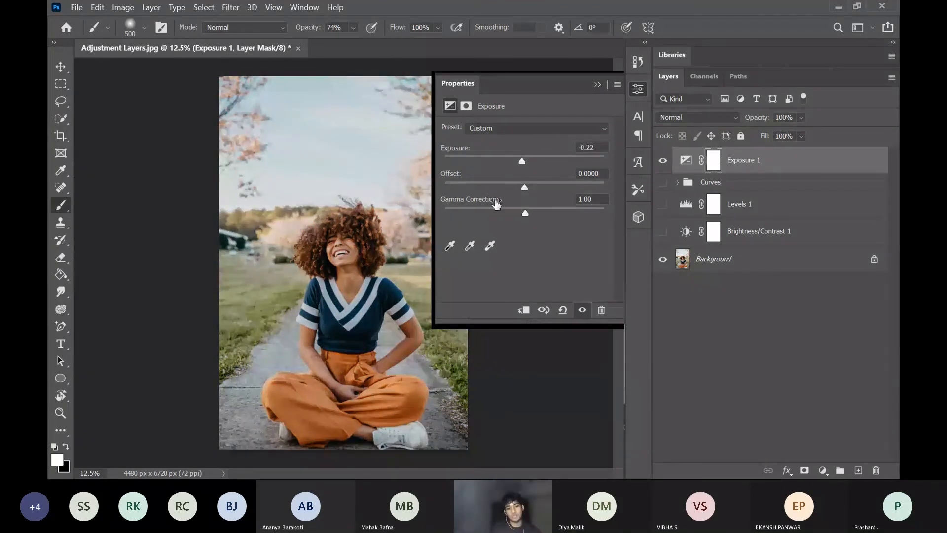
{"action": "left_click_drag", "start_coordinate": [522, 162], "coordinate": [519, 161]}
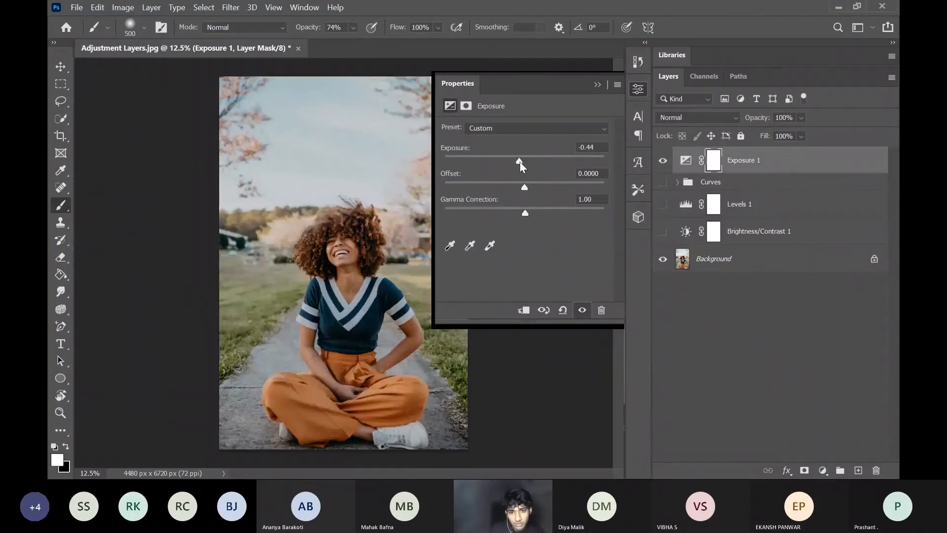
Step: Sample the sky as the Exposure 1 layer's black point and raise its Exposure to +1.22
{"action": "left_click", "coordinate": [449, 247]}
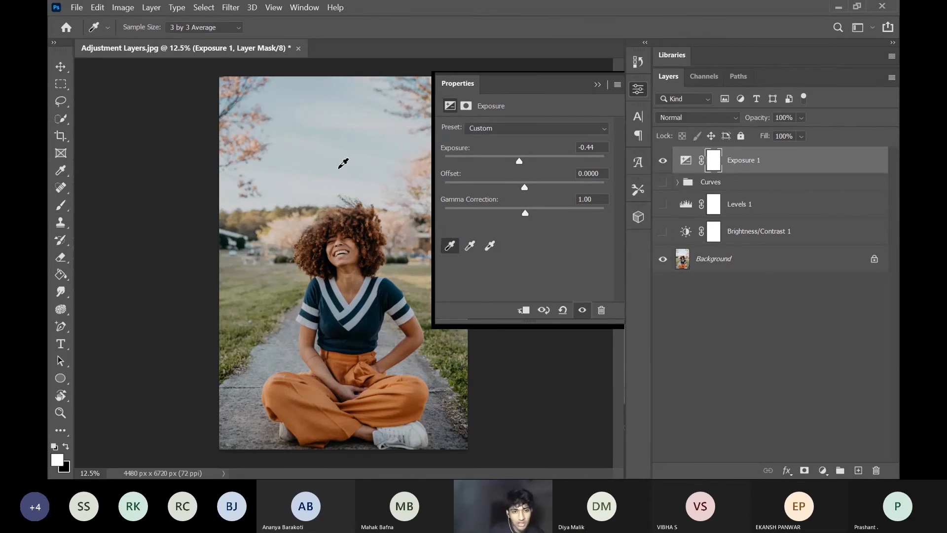
{"action": "left_click", "coordinate": [321, 136]}
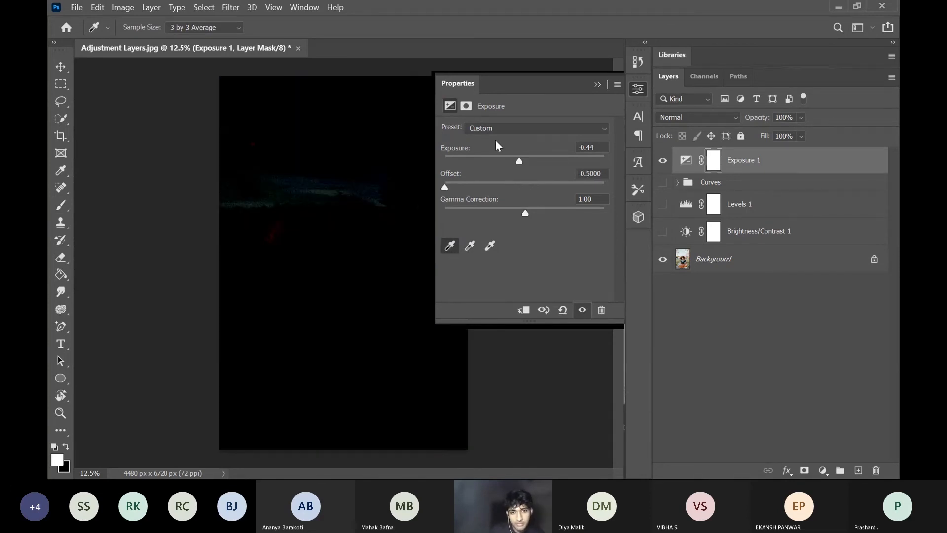
{"action": "left_click_drag", "start_coordinate": [525, 163], "coordinate": [539, 161]}
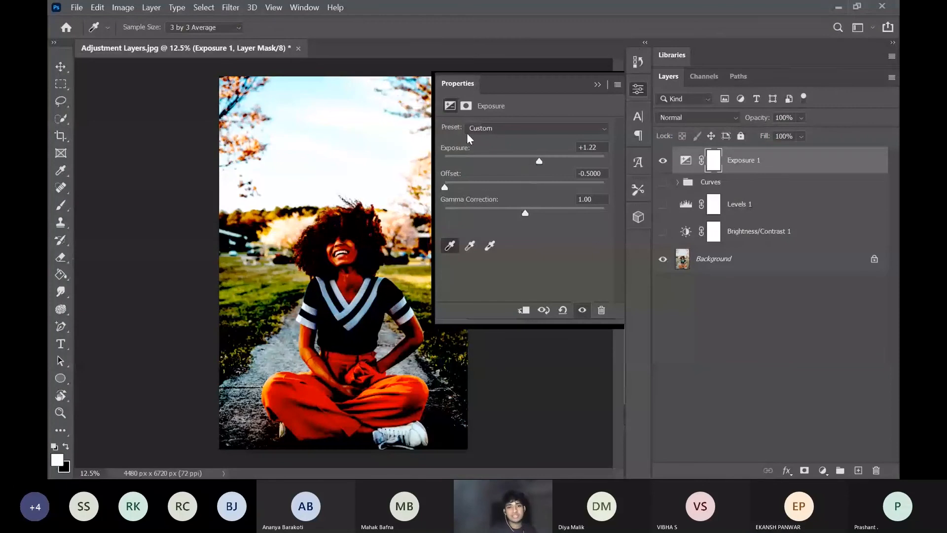
{"action": "left_click", "coordinate": [596, 86]}
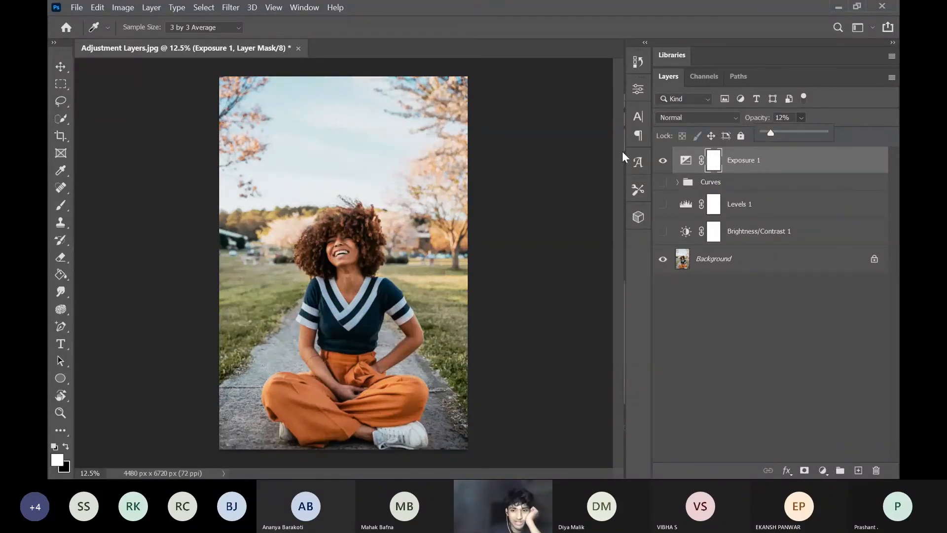
Step: Compare the photo with and without the Exposure 1 layer, leaving the layer hidden
{"action": "left_click", "coordinate": [664, 163]}
{"action": "left_click", "coordinate": [663, 162]}
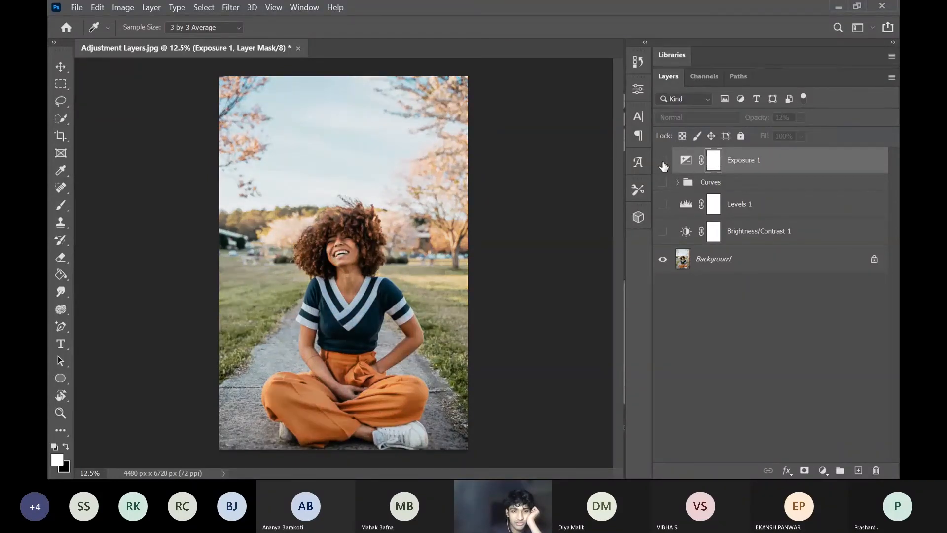
{"action": "left_click", "coordinate": [663, 163]}
{"action": "left_click", "coordinate": [663, 163]}
{"action": "left_click", "coordinate": [663, 163]}
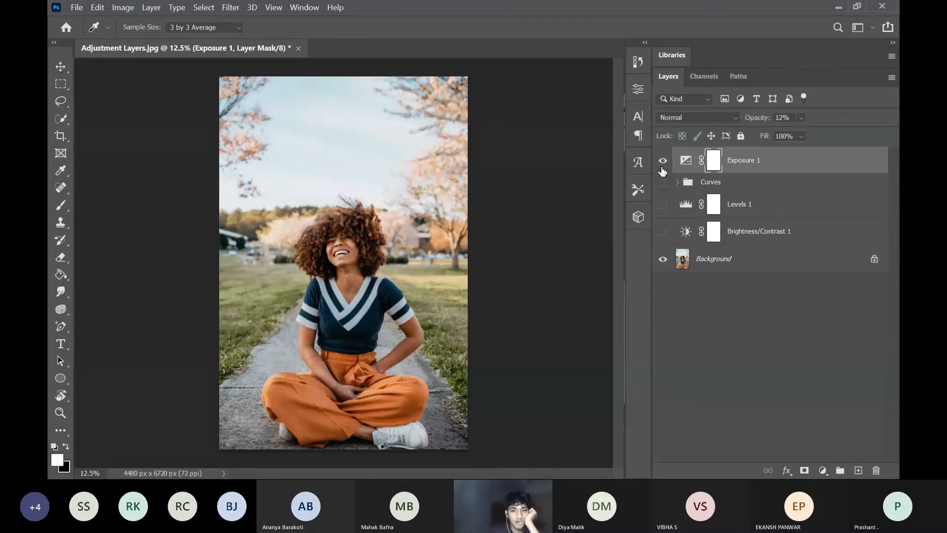
{"action": "left_click", "coordinate": [663, 164]}
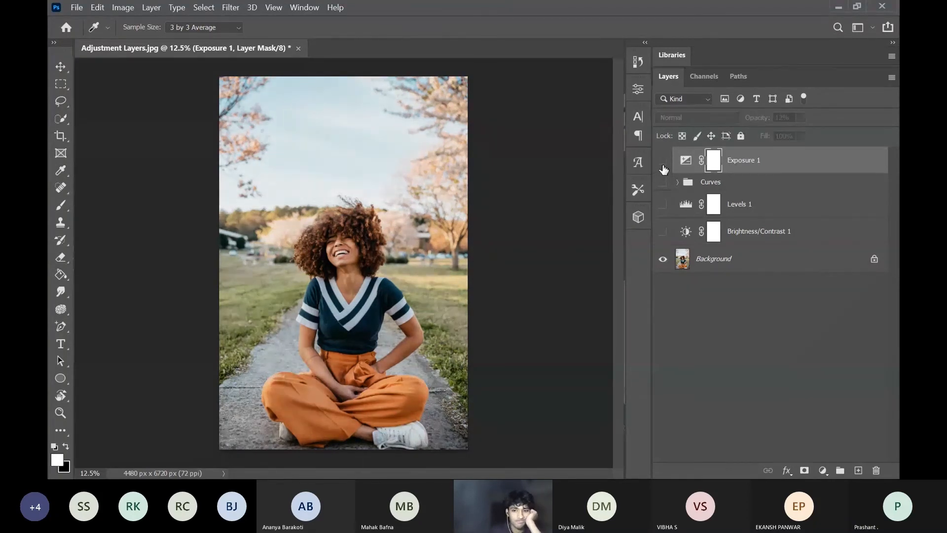
{"action": "left_click", "coordinate": [663, 163]}
{"action": "left_click", "coordinate": [663, 164]}
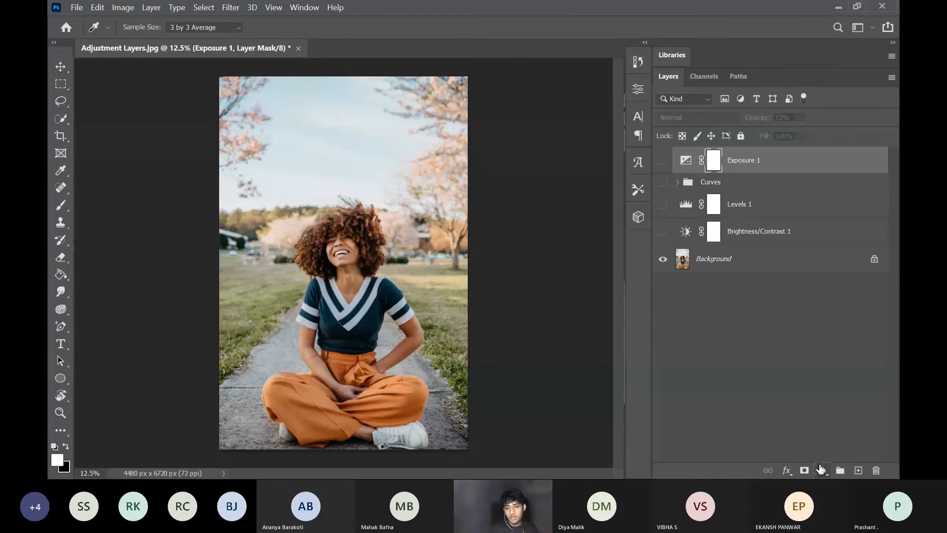
Step: Add a Vibrance adjustment layer above Exposure 1 and raise its Vibrance to +72
{"action": "left_click", "coordinate": [822, 470]}
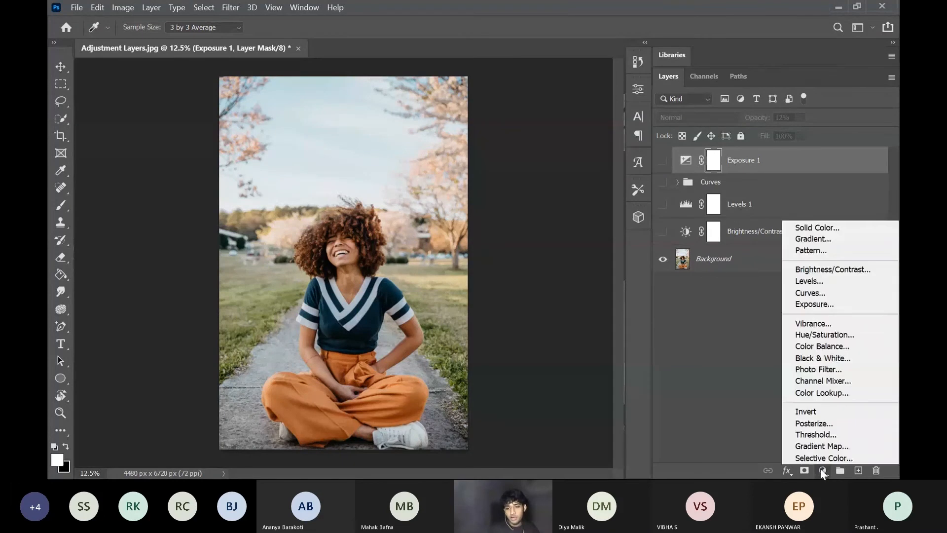
{"action": "left_click", "coordinate": [822, 324]}
{"action": "key", "text": "b"}
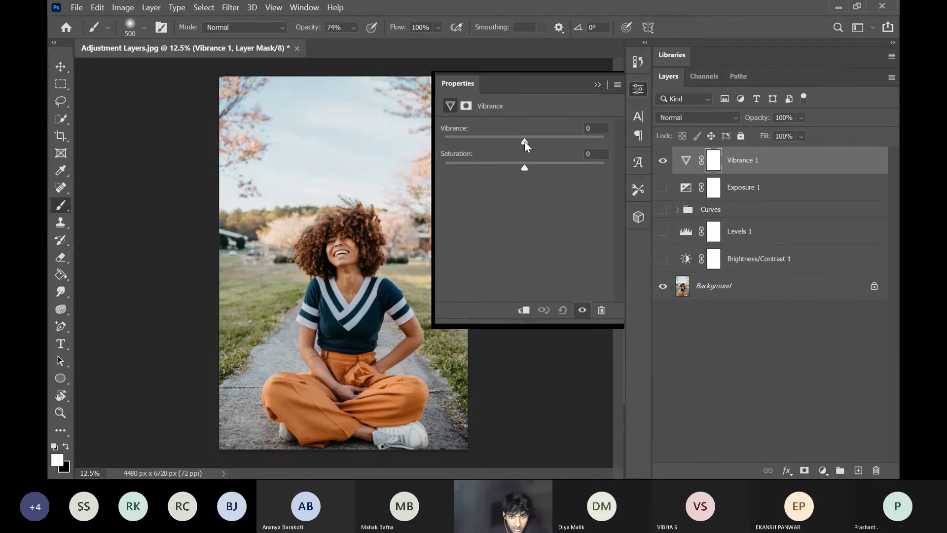
{"action": "left_click_drag", "start_coordinate": [525, 141], "coordinate": [566, 144]}
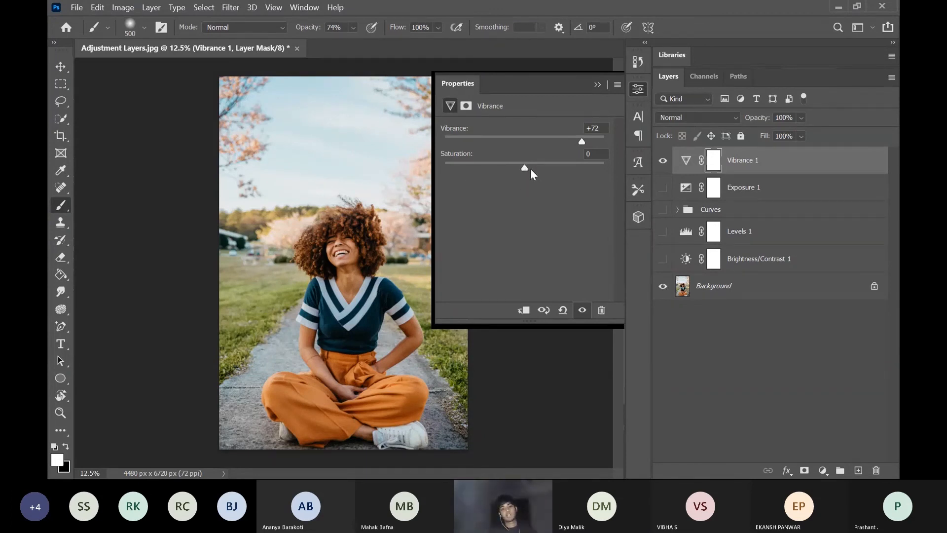
Step: Set the Saturation of the Vibrance 1 layer to +7 and reduce its Vibrance
{"action": "mouse_move", "coordinate": [523, 168]}
{"action": "left_mouse_down"}
{"action": "mouse_move", "coordinate": [442, 171]}
{"action": "mouse_move", "coordinate": [601, 164]}
{"action": "mouse_move", "coordinate": [523, 167]}
{"action": "mouse_move", "coordinate": [532, 169]}
{"action": "left_mouse_up"}
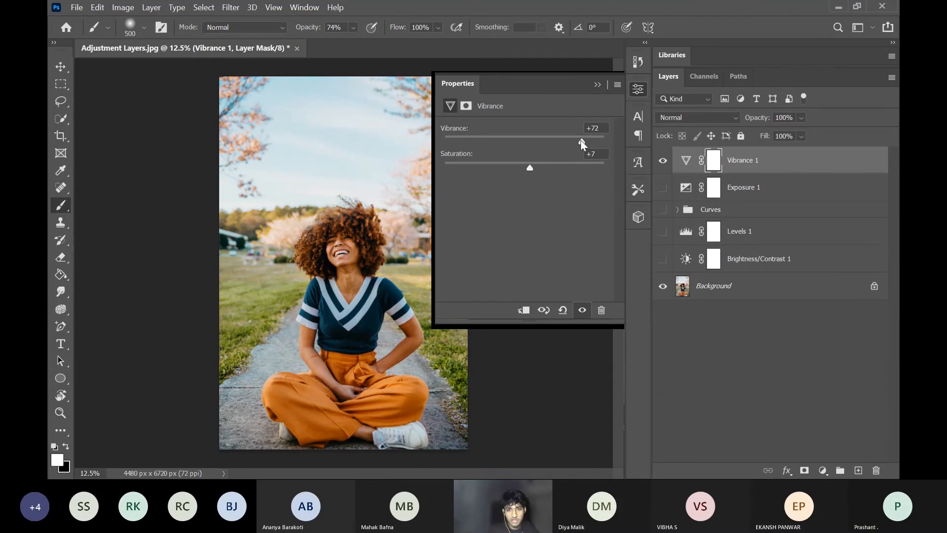
{"action": "left_click_drag", "start_coordinate": [580, 142], "coordinate": [552, 146]}
{"action": "left_click", "coordinate": [597, 84]}
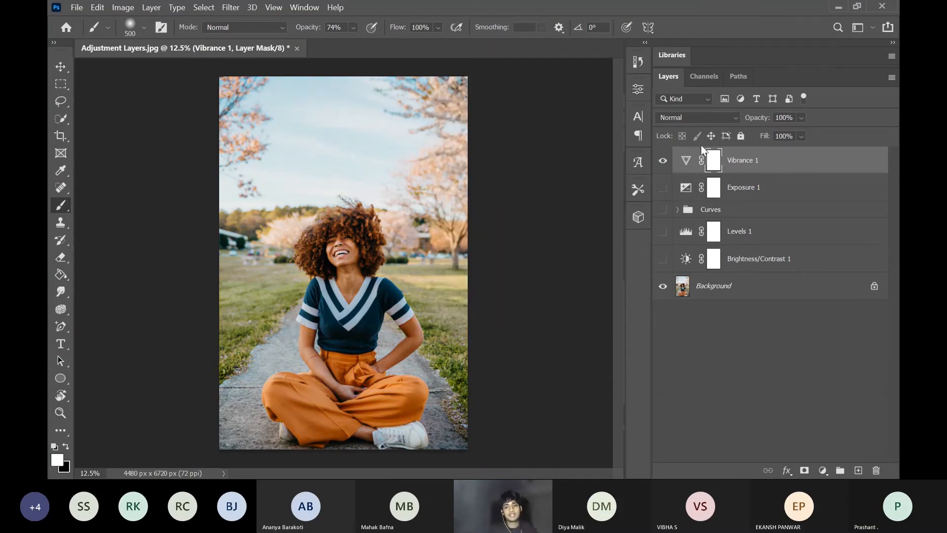
Step: Toggle the Vibrance 1 layer's visibility to compare the whole photo with and without it
{"action": "left_click", "coordinate": [662, 160]}
{"action": "left_click", "coordinate": [662, 162]}
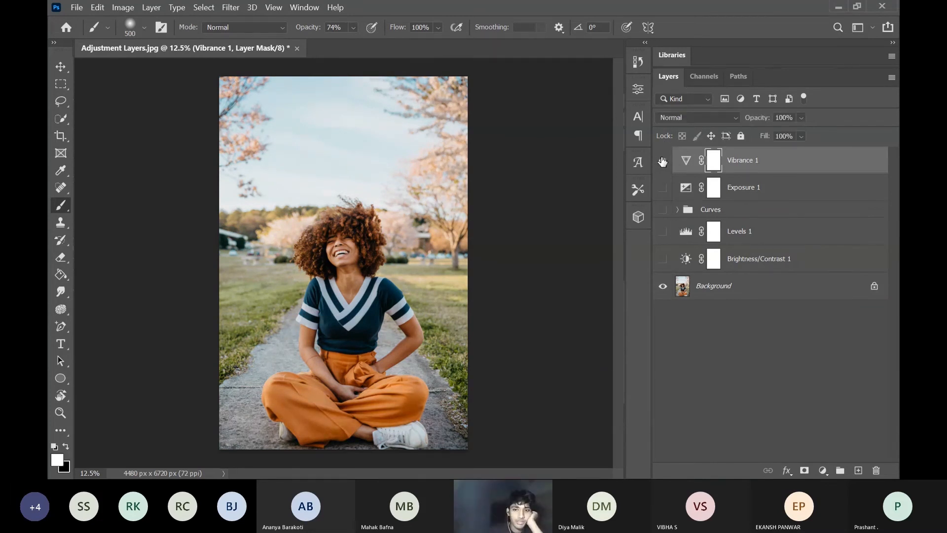
{"action": "left_click", "coordinate": [662, 162]}
{"action": "left_click", "coordinate": [661, 162]}
{"action": "left_click", "coordinate": [661, 162]}
{"action": "left_click", "coordinate": [661, 161]}
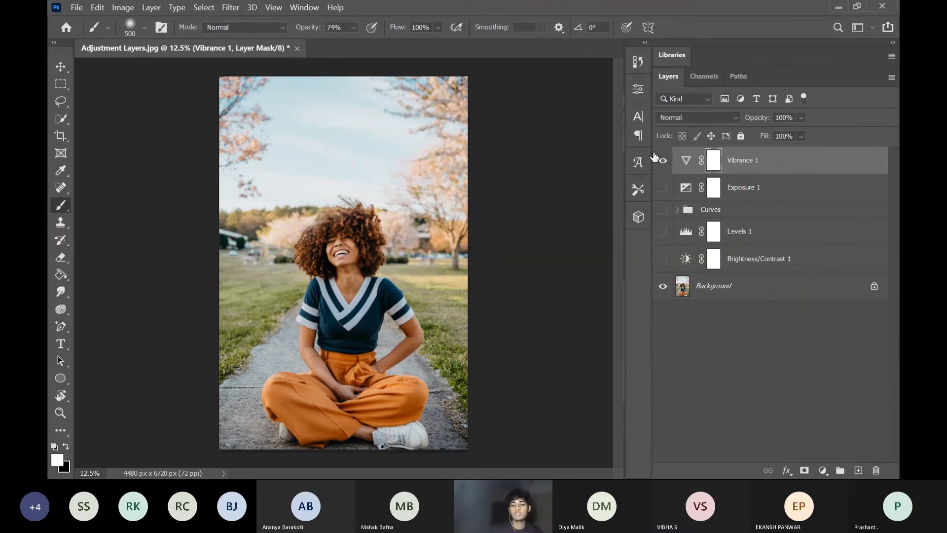
Step: Examine the face and hair at 50% zoom with the Vibrance 1 layer on and off
{"action": "key", "text": "ctrl+equal"}
{"action": "key", "text": "ctrl+equal"}
{"action": "key", "text": "ctrl+equal"}
{"action": "key", "text": "ctrl+equal"}
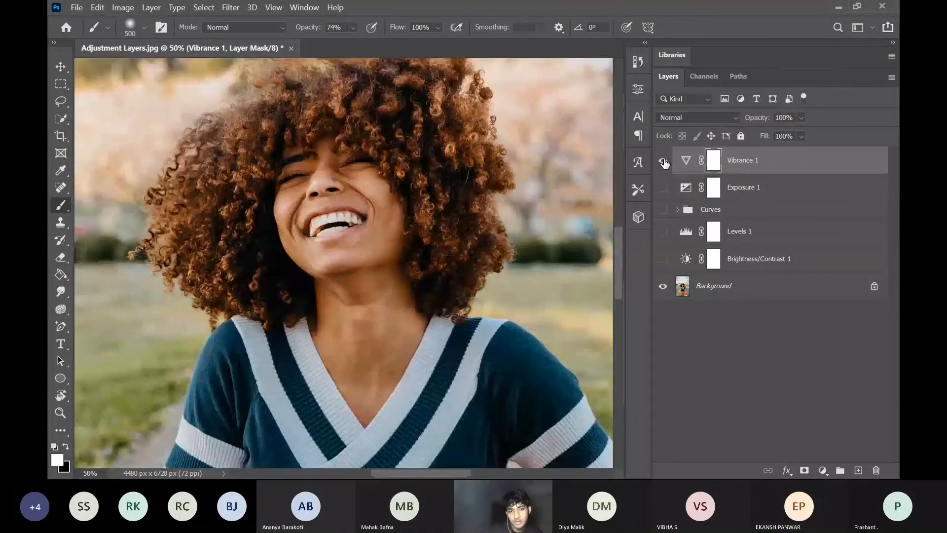
{"action": "left_click", "coordinate": [663, 161]}
{"action": "left_click", "coordinate": [663, 166]}
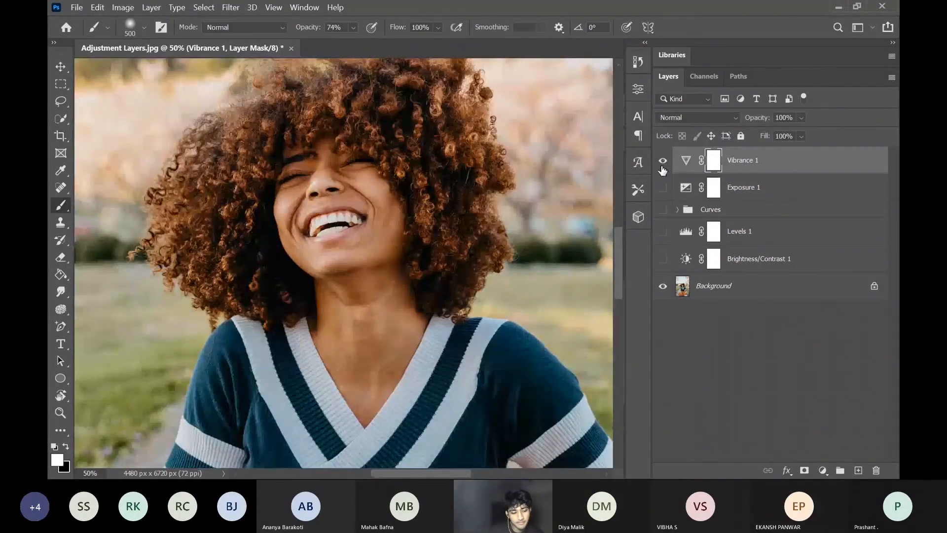
{"action": "left_click", "coordinate": [662, 170]}
{"action": "left_click", "coordinate": [663, 170]}
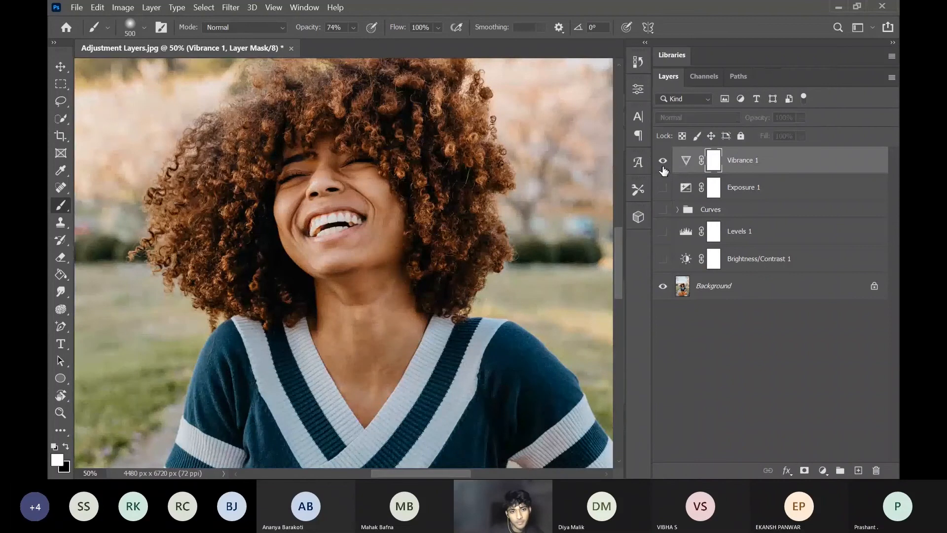
{"action": "left_click", "coordinate": [663, 169]}
{"action": "left_click", "coordinate": [663, 169]}
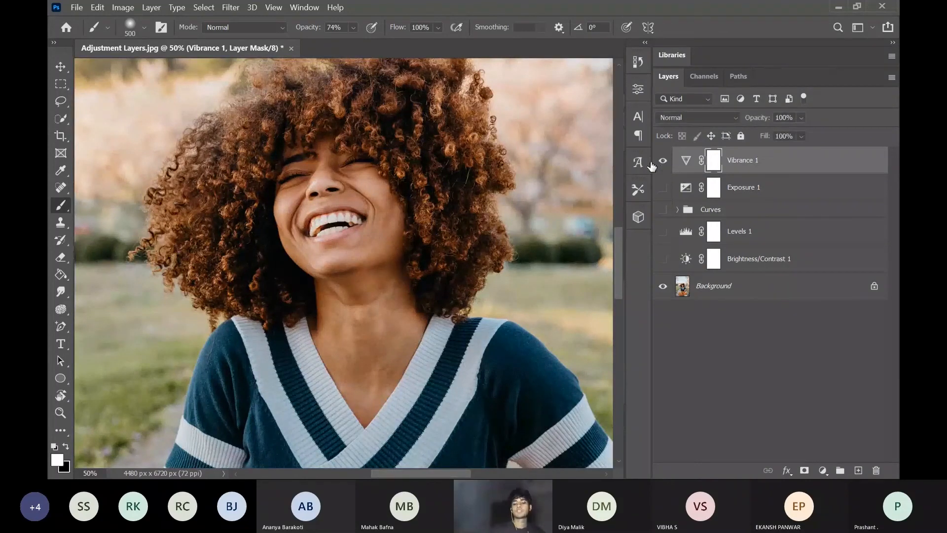
Step: Hide the Vibrance 1 layer and add a Hue/Saturation adjustment layer above it
{"action": "key", "text": "ctrl+0"}
{"action": "left_click", "coordinate": [659, 163]}
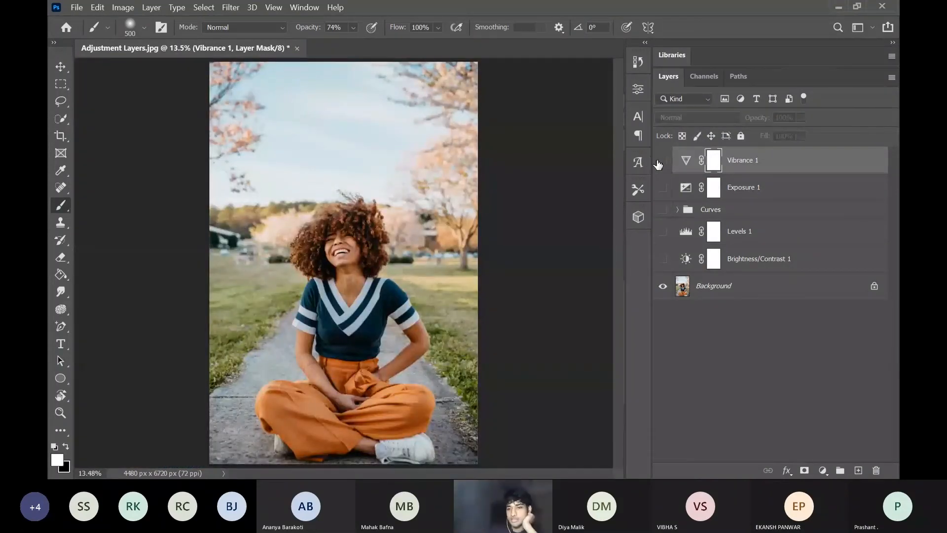
{"action": "left_click", "coordinate": [820, 469]}
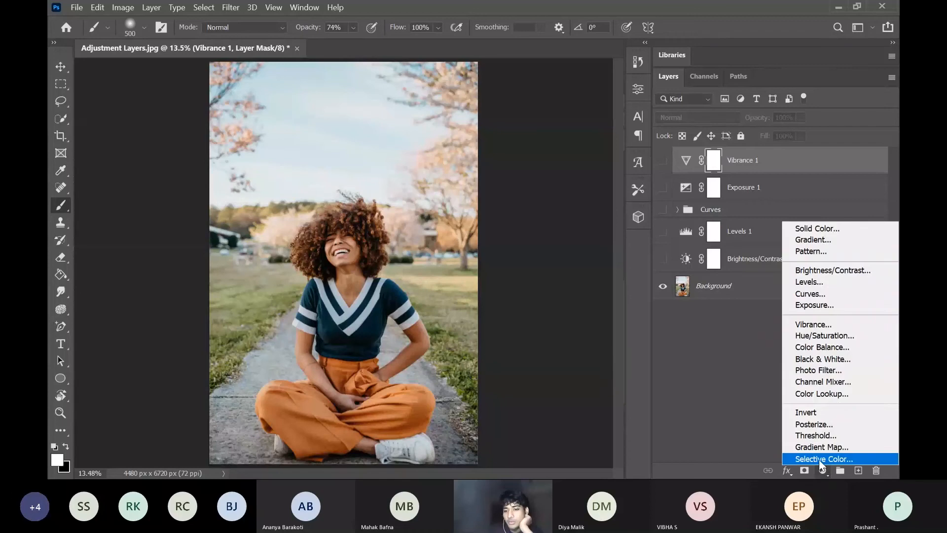
{"action": "left_click", "coordinate": [833, 338]}
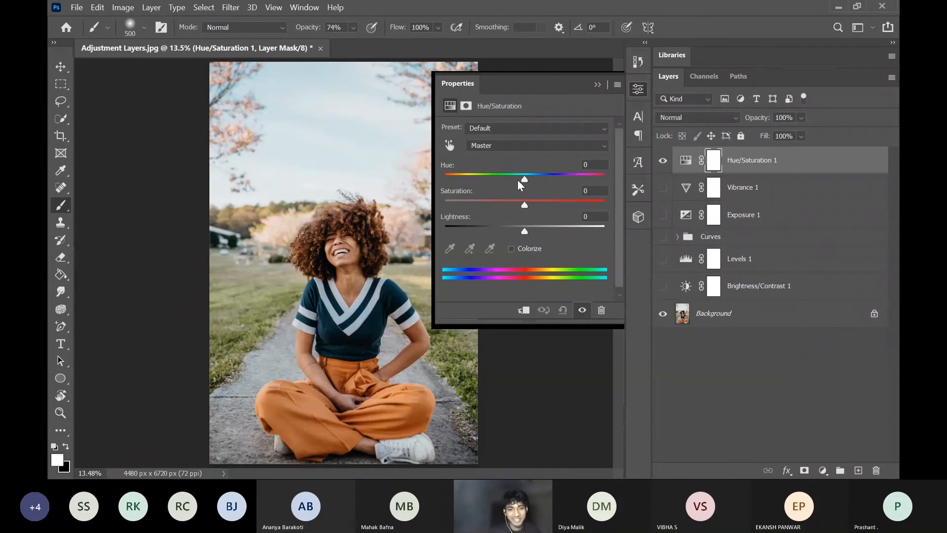
Step: Try a Hue of +41 on the Hue/Saturation 1 layer, and shift it to about -37
{"action": "left_click_drag", "start_coordinate": [526, 177], "coordinate": [557, 180]}
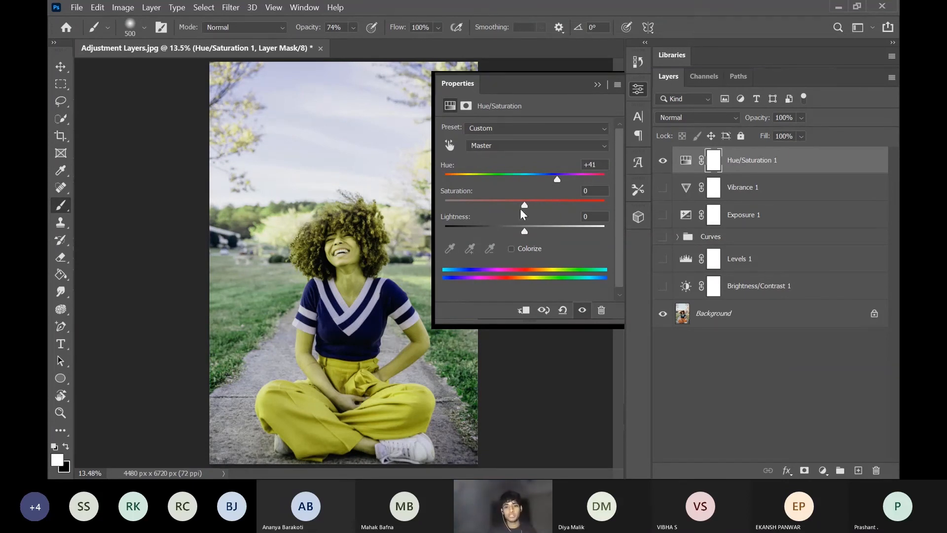
{"action": "left_click_drag", "start_coordinate": [557, 179], "coordinate": [496, 177]}
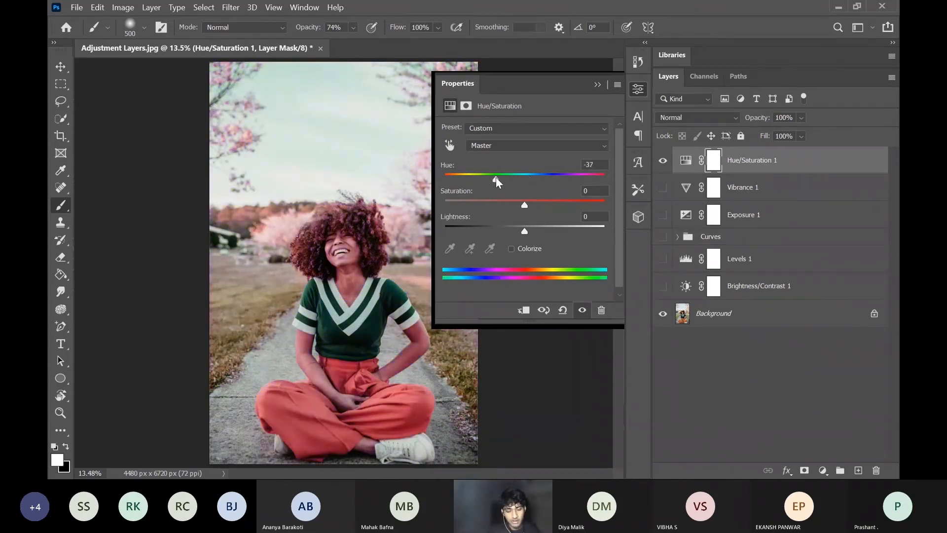
{"action": "left_click", "coordinate": [597, 85]}
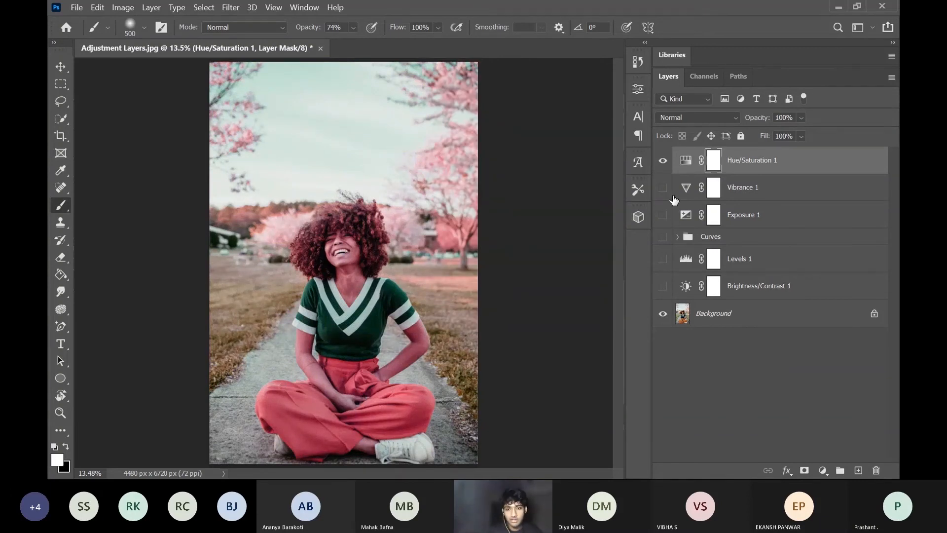
Step: Invert the Hue/Saturation 1 mask to black and paint white over the trouser leg on the photo's left with a 200 px brush
{"action": "left_click_drag", "start_coordinate": [713, 168], "coordinate": [712, 168]}
{"action": "key", "text": "ctrl+i"}
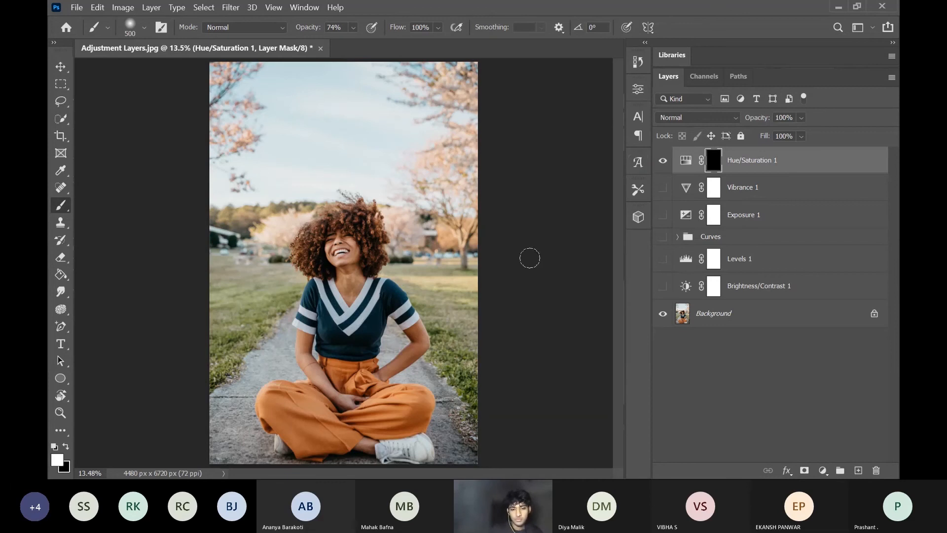
{"action": "key", "text": "ctrl+plus"}
{"action": "key", "text": "ctrl+plus"}
{"action": "scroll", "coordinate": [519, 249], "scroll_direction": "down", "scroll_amount": 8}
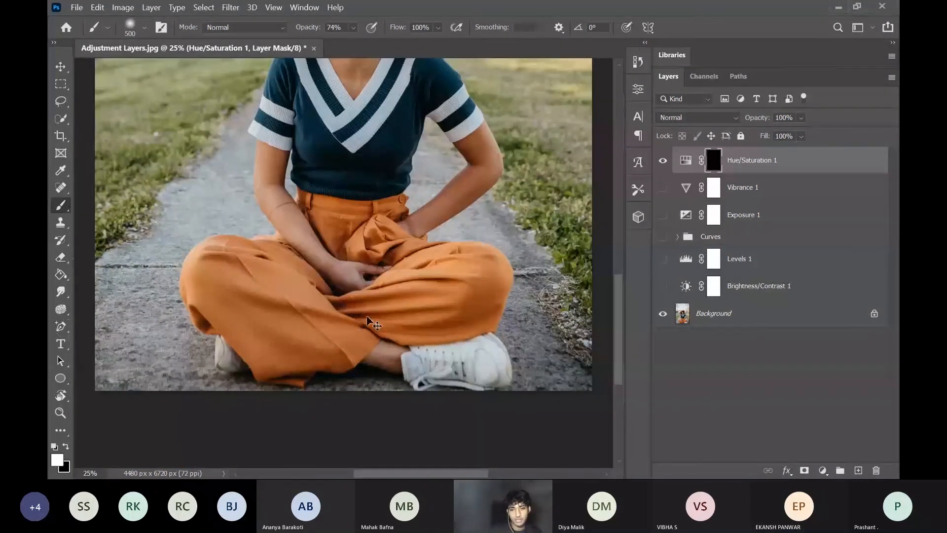
{"action": "key", "text": "ctrl+plus"}
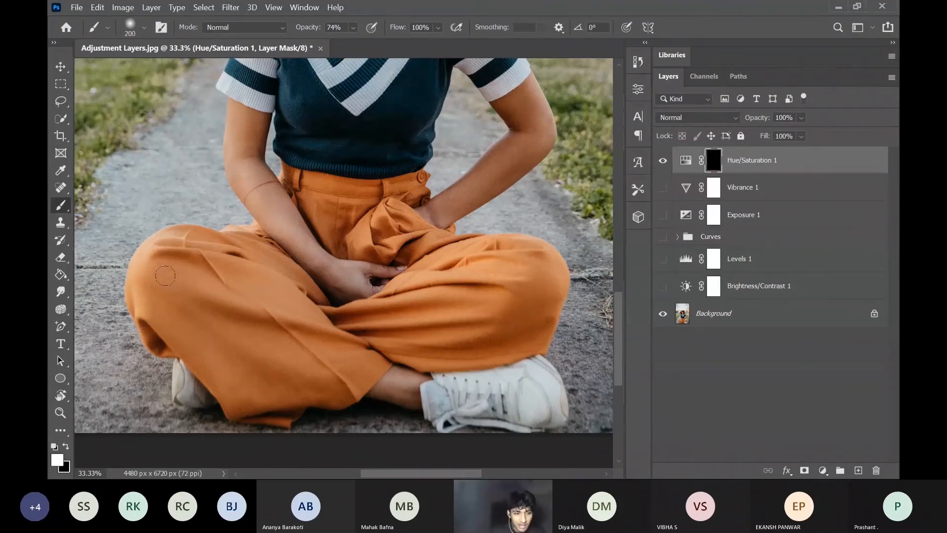
{"action": "mouse_move", "coordinate": [160, 270]}
{"action": "left_mouse_down"}
{"action": "mouse_move", "coordinate": [171, 288]}
{"action": "mouse_move", "coordinate": [162, 291]}
{"action": "mouse_move", "coordinate": [150, 264]}
{"action": "mouse_move", "coordinate": [158, 247]}
{"action": "mouse_move", "coordinate": [176, 246]}
{"action": "left_mouse_up"}
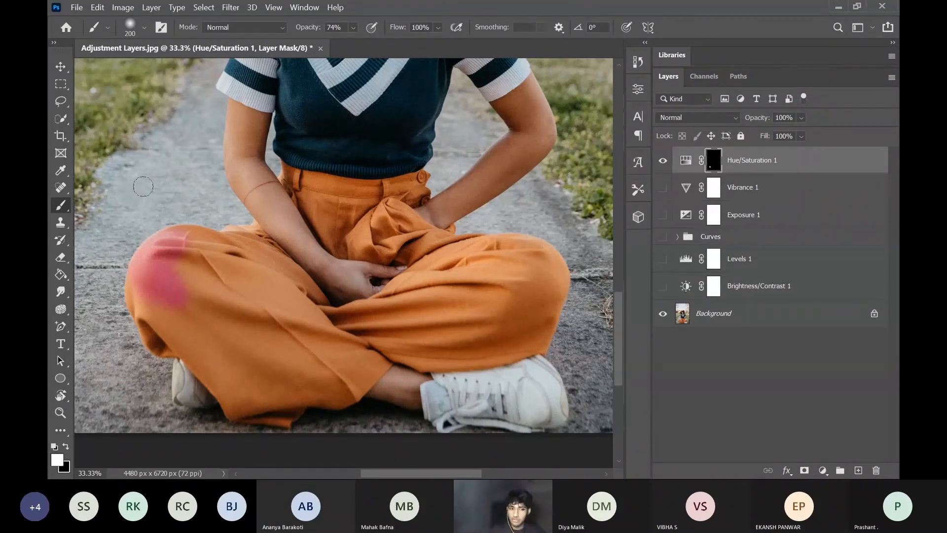
{"action": "mouse_move", "coordinate": [179, 230]}
{"action": "left_mouse_down"}
{"action": "mouse_move", "coordinate": [168, 267]}
{"action": "mouse_move", "coordinate": [184, 259]}
{"action": "mouse_move", "coordinate": [184, 236]}
{"action": "mouse_move", "coordinate": [219, 251]}
{"action": "mouse_move", "coordinate": [189, 245]}
{"action": "mouse_move", "coordinate": [229, 274]}
{"action": "mouse_move", "coordinate": [194, 309]}
{"action": "mouse_move", "coordinate": [155, 315]}
{"action": "mouse_move", "coordinate": [149, 306]}
{"action": "mouse_move", "coordinate": [174, 340]}
{"action": "mouse_move", "coordinate": [203, 359]}
{"action": "mouse_move", "coordinate": [242, 322]}
{"action": "mouse_move", "coordinate": [232, 301]}
{"action": "mouse_move", "coordinate": [276, 301]}
{"action": "mouse_move", "coordinate": [285, 333]}
{"action": "mouse_move", "coordinate": [261, 370]}
{"action": "mouse_move", "coordinate": [196, 359]}
{"action": "mouse_move", "coordinate": [245, 419]}
{"action": "mouse_move", "coordinate": [293, 401]}
{"action": "mouse_move", "coordinate": [300, 421]}
{"action": "mouse_move", "coordinate": [257, 395]}
{"action": "mouse_move", "coordinate": [255, 383]}
{"action": "mouse_move", "coordinate": [297, 355]}
{"action": "mouse_move", "coordinate": [306, 381]}
{"action": "mouse_move", "coordinate": [344, 369]}
{"action": "mouse_move", "coordinate": [330, 398]}
{"action": "mouse_move", "coordinate": [374, 362]}
{"action": "mouse_move", "coordinate": [346, 325]}
{"action": "mouse_move", "coordinate": [326, 321]}
{"action": "mouse_move", "coordinate": [260, 258]}
{"action": "mouse_move", "coordinate": [271, 256]}
{"action": "mouse_move", "coordinate": [248, 229]}
{"action": "mouse_move", "coordinate": [320, 320]}
{"action": "mouse_move", "coordinate": [285, 267]}
{"action": "left_mouse_up"}
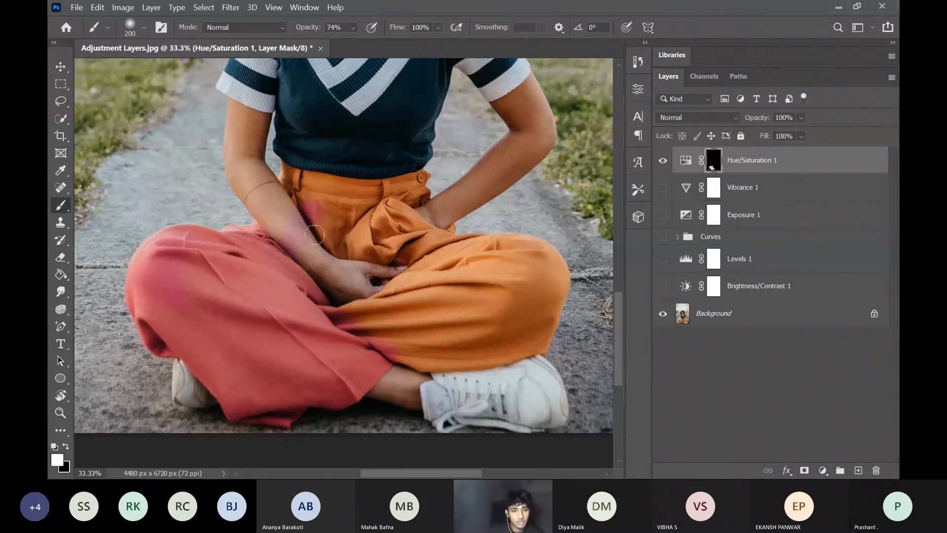
Step: Clean the colour spill off the forearm in black and paint white over the remaining trousers on the Hue/Saturation 1 mask
{"action": "key", "text": "x"}
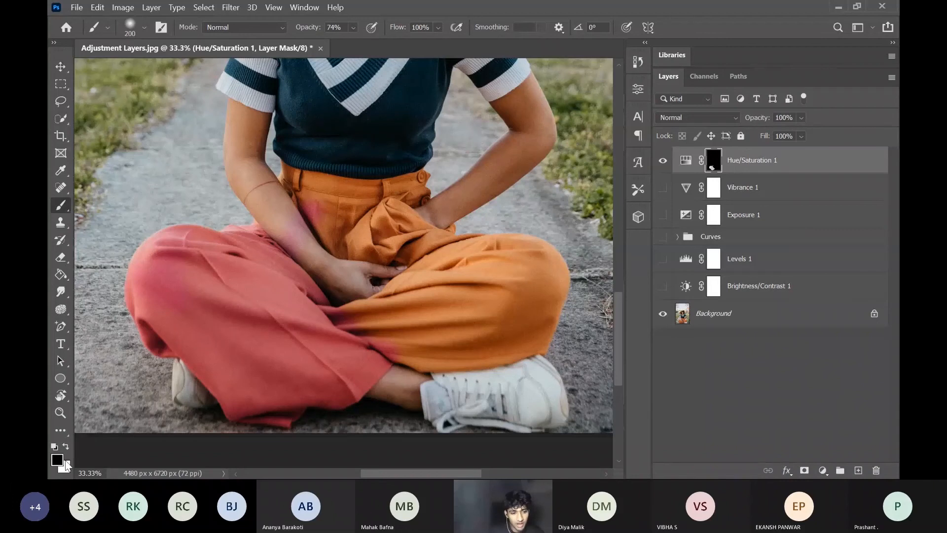
{"action": "key", "text": "x"}
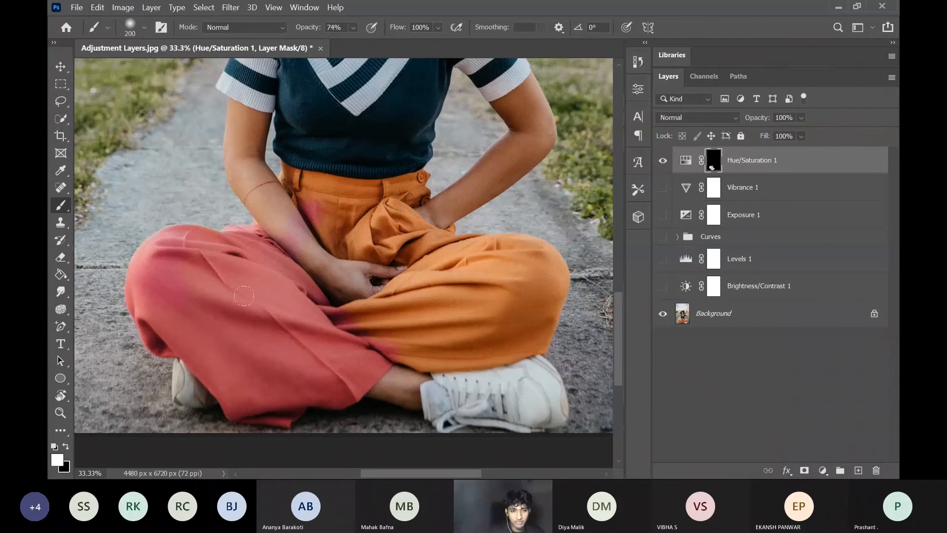
{"action": "key", "text": "x"}
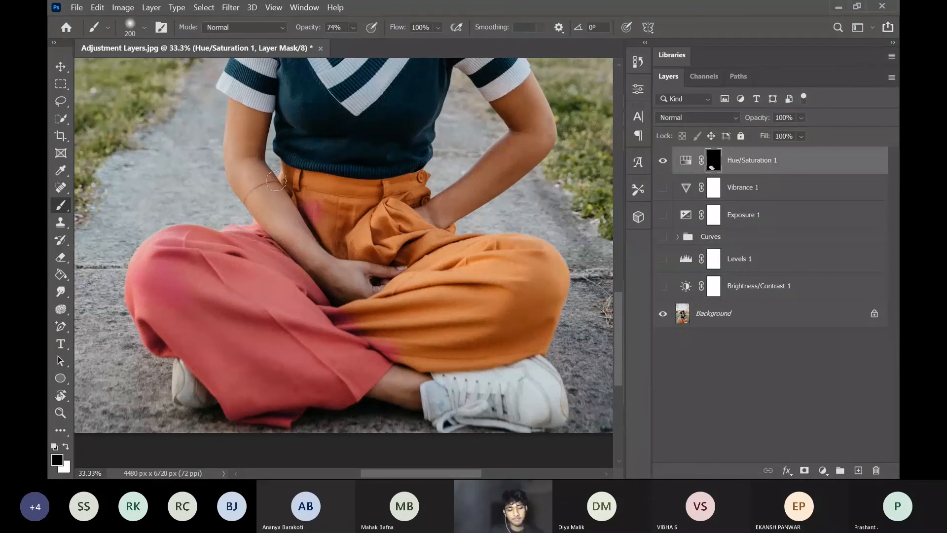
{"action": "key", "text": "x"}
{"action": "mouse_move", "coordinate": [305, 182]}
{"action": "left_mouse_down"}
{"action": "mouse_move", "coordinate": [311, 180]}
{"action": "mouse_move", "coordinate": [314, 193]}
{"action": "mouse_move", "coordinate": [295, 176]}
{"action": "mouse_move", "coordinate": [334, 219]}
{"action": "mouse_move", "coordinate": [339, 182]}
{"action": "mouse_move", "coordinate": [386, 187]}
{"action": "mouse_move", "coordinate": [378, 221]}
{"action": "mouse_move", "coordinate": [412, 175]}
{"action": "mouse_move", "coordinate": [420, 181]}
{"action": "mouse_move", "coordinate": [358, 226]}
{"action": "mouse_move", "coordinate": [361, 237]}
{"action": "mouse_move", "coordinate": [342, 240]}
{"action": "mouse_move", "coordinate": [397, 246]}
{"action": "mouse_move", "coordinate": [397, 233]}
{"action": "mouse_move", "coordinate": [436, 246]}
{"action": "mouse_move", "coordinate": [414, 230]}
{"action": "mouse_move", "coordinate": [457, 243]}
{"action": "mouse_move", "coordinate": [458, 233]}
{"action": "mouse_move", "coordinate": [465, 276]}
{"action": "mouse_move", "coordinate": [529, 258]}
{"action": "mouse_move", "coordinate": [471, 285]}
{"action": "mouse_move", "coordinate": [454, 276]}
{"action": "mouse_move", "coordinate": [384, 303]}
{"action": "mouse_move", "coordinate": [417, 274]}
{"action": "mouse_move", "coordinate": [331, 320]}
{"action": "mouse_move", "coordinate": [369, 308]}
{"action": "mouse_move", "coordinate": [365, 332]}
{"action": "mouse_move", "coordinate": [473, 297]}
{"action": "mouse_move", "coordinate": [447, 330]}
{"action": "mouse_move", "coordinate": [415, 345]}
{"action": "mouse_move", "coordinate": [527, 326]}
{"action": "mouse_move", "coordinate": [405, 359]}
{"action": "mouse_move", "coordinate": [446, 362]}
{"action": "mouse_move", "coordinate": [432, 365]}
{"action": "mouse_move", "coordinate": [522, 347]}
{"action": "mouse_move", "coordinate": [557, 266]}
{"action": "mouse_move", "coordinate": [546, 322]}
{"action": "mouse_move", "coordinate": [549, 259]}
{"action": "mouse_move", "coordinate": [559, 246]}
{"action": "mouse_move", "coordinate": [542, 234]}
{"action": "mouse_move", "coordinate": [454, 266]}
{"action": "left_mouse_up"}
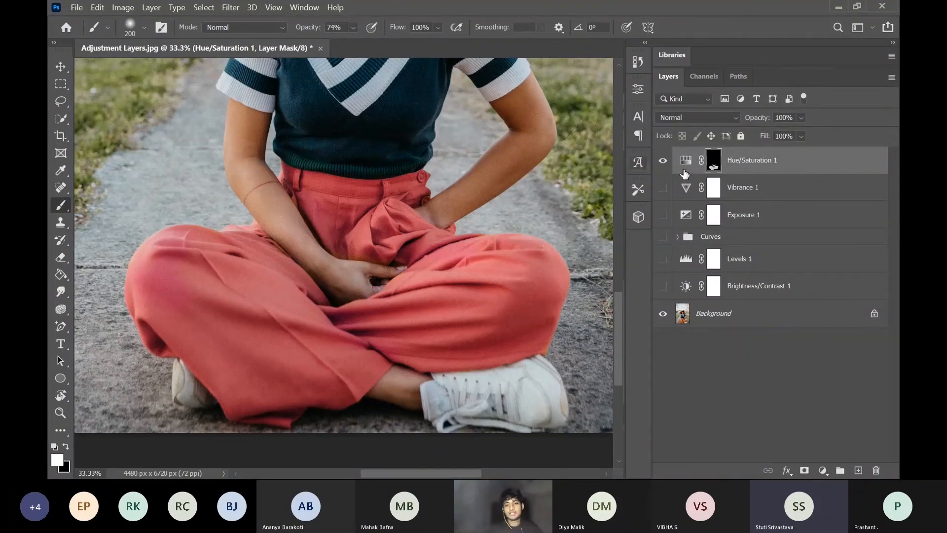
Step: Hide Hue/Saturation 1 and add a second Hue/Saturation adjustment layer with its Hue set to -135
{"action": "left_click", "coordinate": [661, 161]}
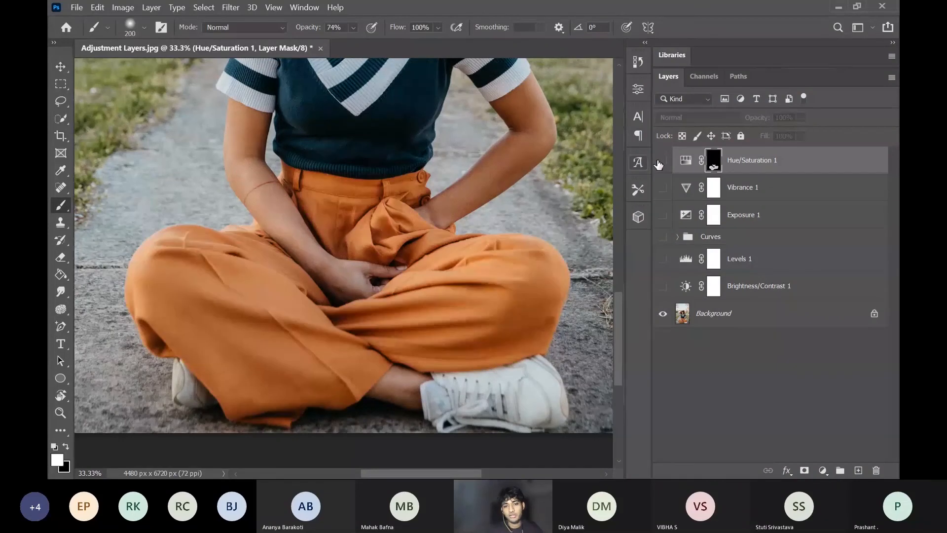
{"action": "key", "text": "ctrl+0"}
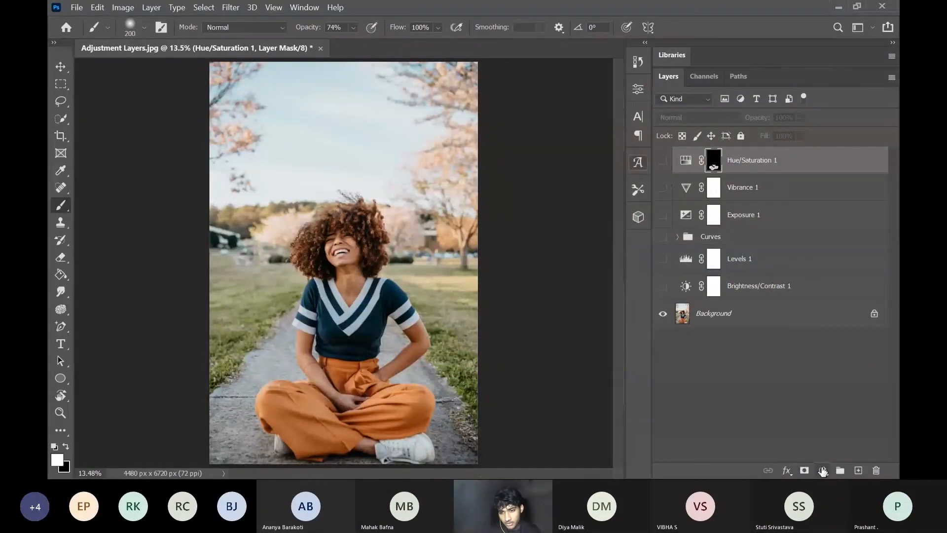
{"action": "left_click", "coordinate": [822, 470]}
{"action": "left_click", "coordinate": [816, 337]}
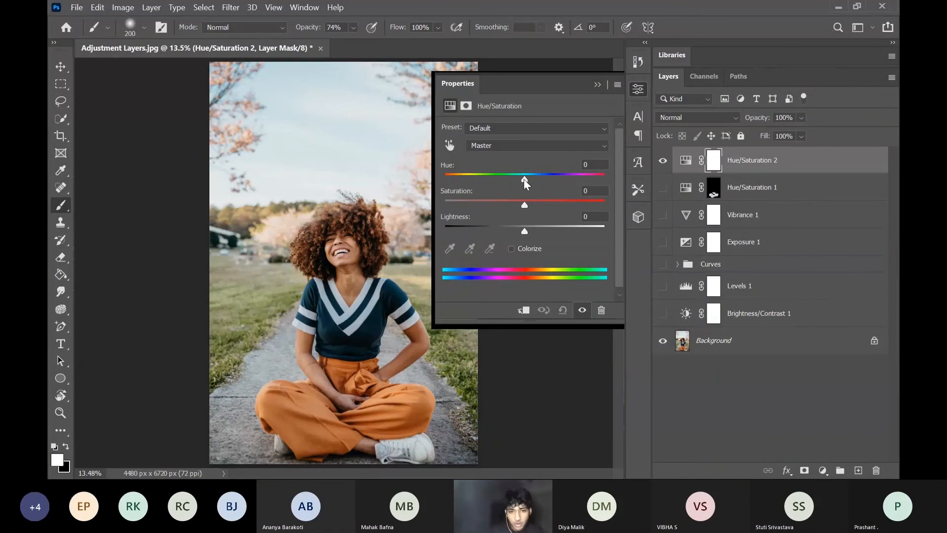
{"action": "left_click_drag", "start_coordinate": [526, 182], "coordinate": [461, 185]}
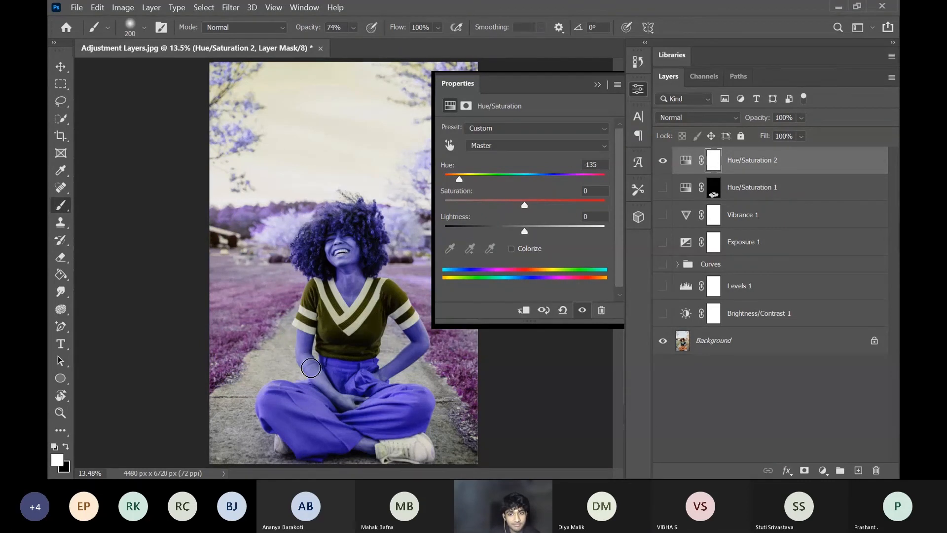
{"action": "left_click", "coordinate": [597, 85]}
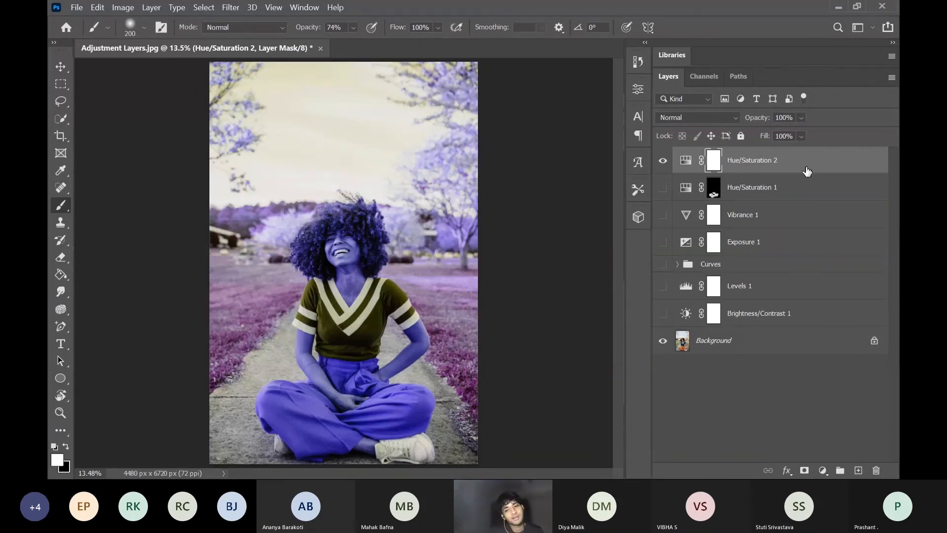
Step: Delete the Hue/Saturation 2 layer and show Hue/Saturation 1 again
{"action": "left_click", "coordinate": [684, 161]}
{"action": "key", "text": "Delete"}
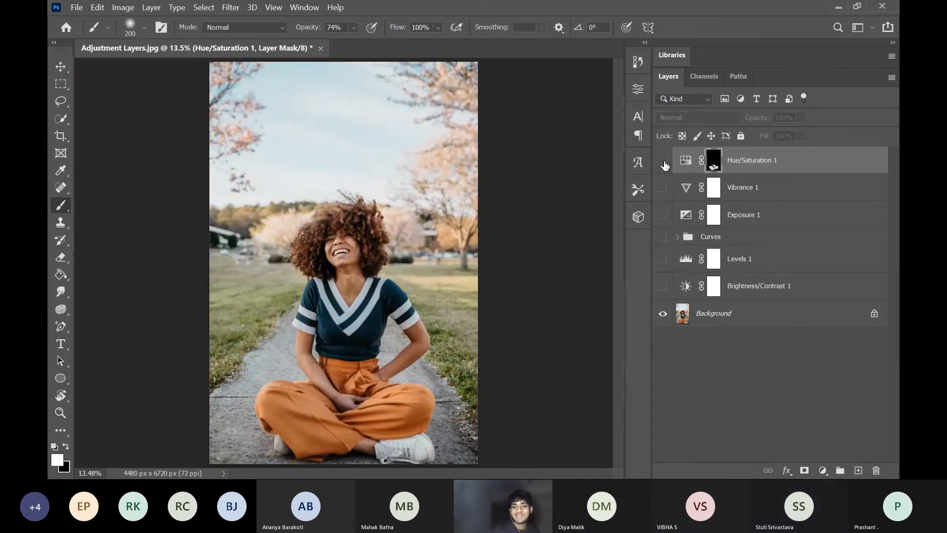
{"action": "left_click", "coordinate": [662, 160]}
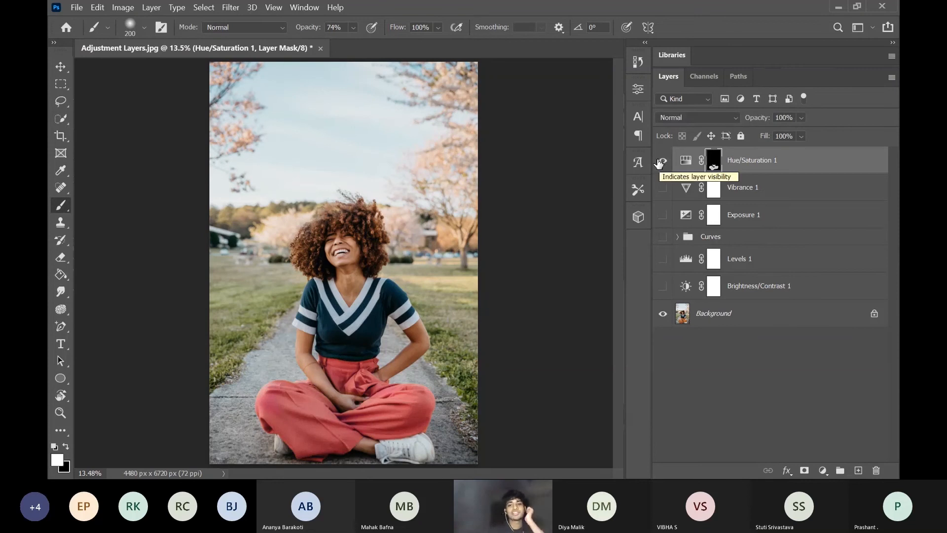
Step: Set the Hue of the Hue/Saturation 1 layer to +160 and its Saturation to +8
{"action": "double_click", "coordinate": [685, 161]}
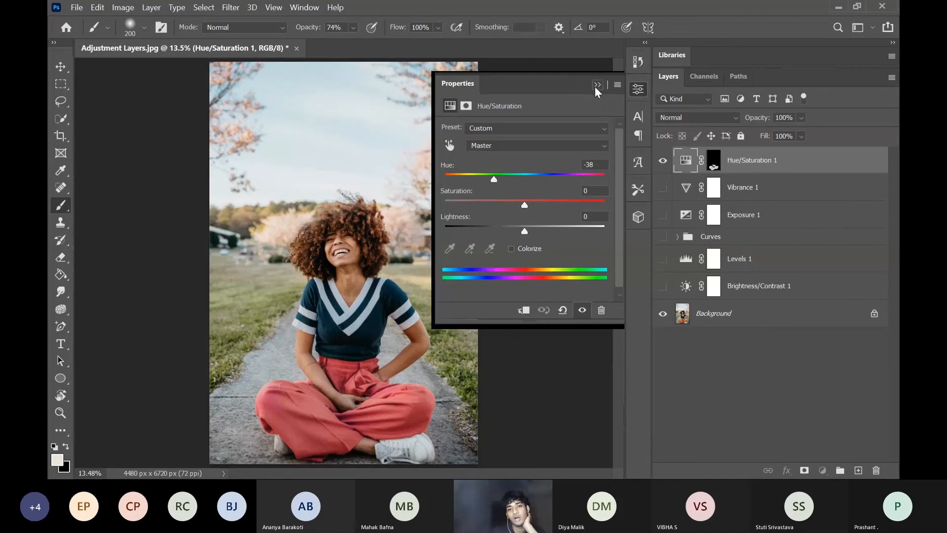
{"action": "left_click", "coordinate": [597, 86]}
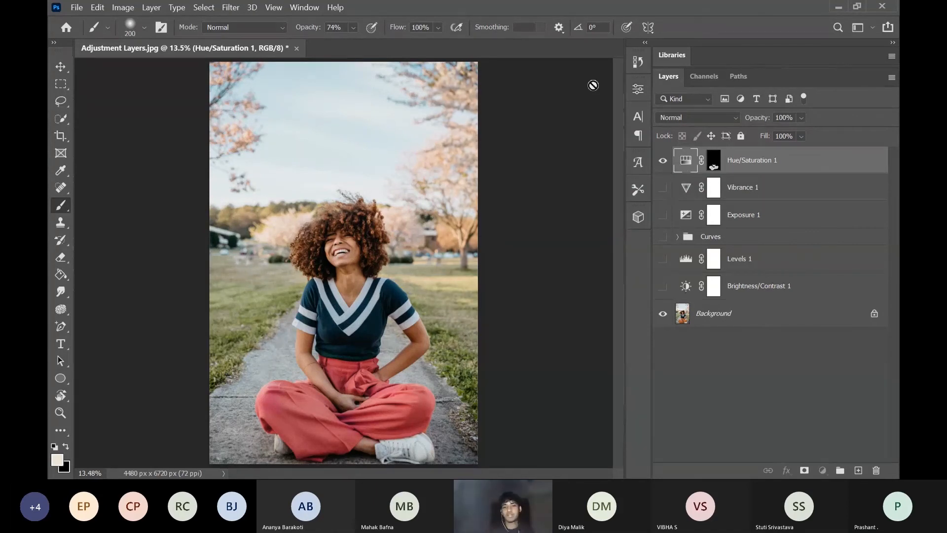
{"action": "double_click", "coordinate": [684, 167]}
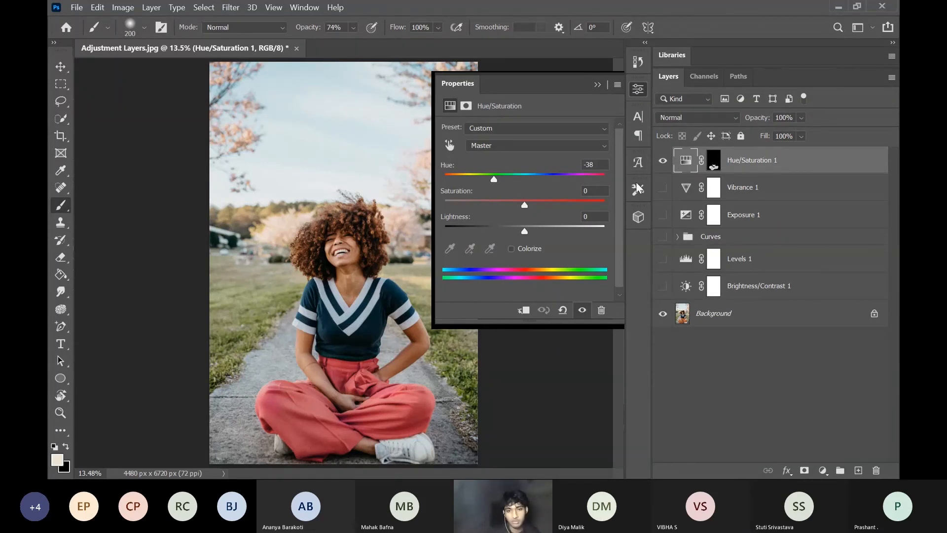
{"action": "left_click_drag", "start_coordinate": [495, 179], "coordinate": [598, 176]}
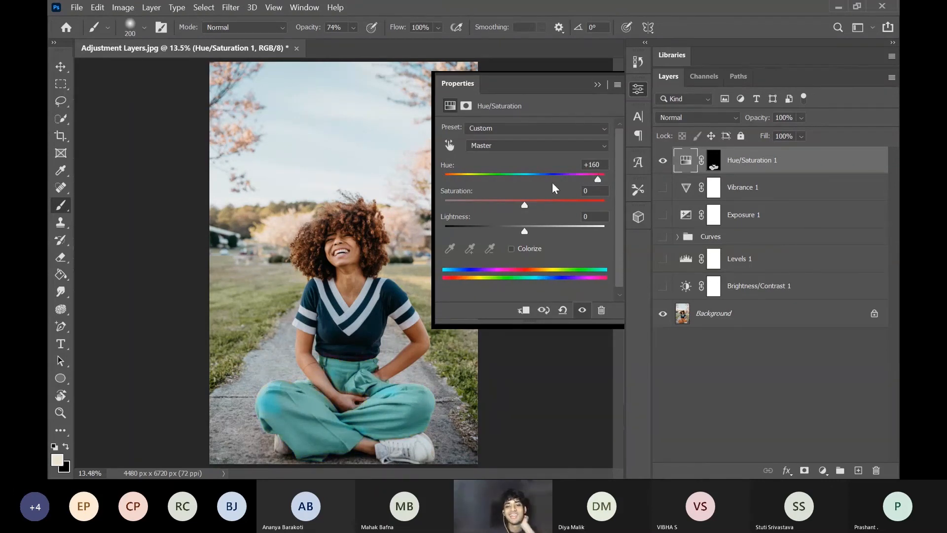
{"action": "left_click", "coordinate": [327, 421]}
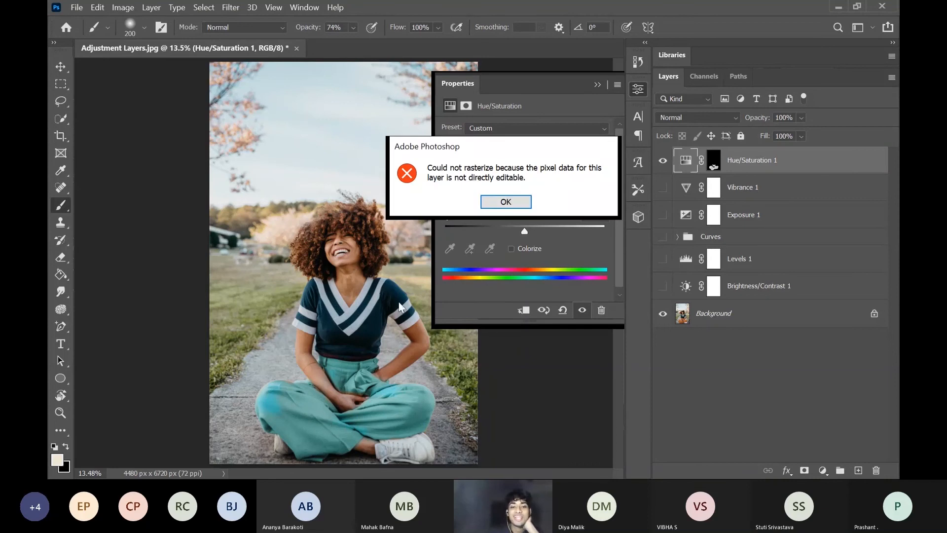
{"action": "left_click", "coordinate": [521, 200]}
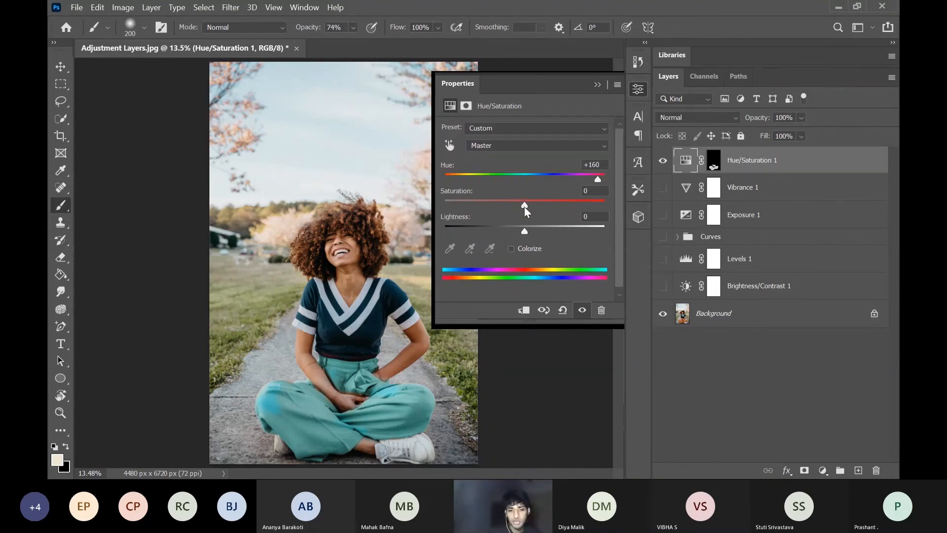
{"action": "left_click_drag", "start_coordinate": [524, 207], "coordinate": [524, 206]}
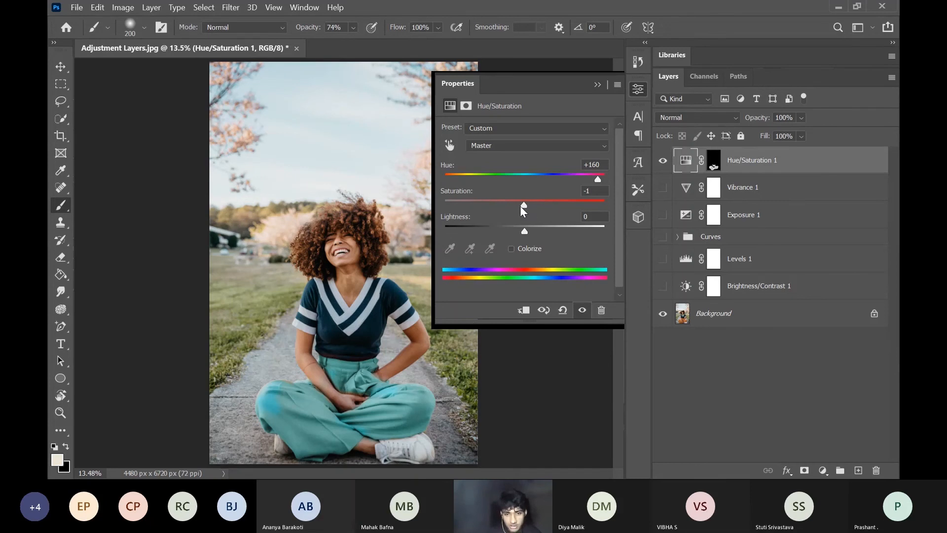
{"action": "mouse_move", "coordinate": [524, 206]}
{"action": "left_mouse_down"}
{"action": "mouse_move", "coordinate": [435, 206]}
{"action": "mouse_move", "coordinate": [528, 198]}
{"action": "mouse_move", "coordinate": [422, 211]}
{"action": "mouse_move", "coordinate": [525, 204]}
{"action": "left_mouse_up"}
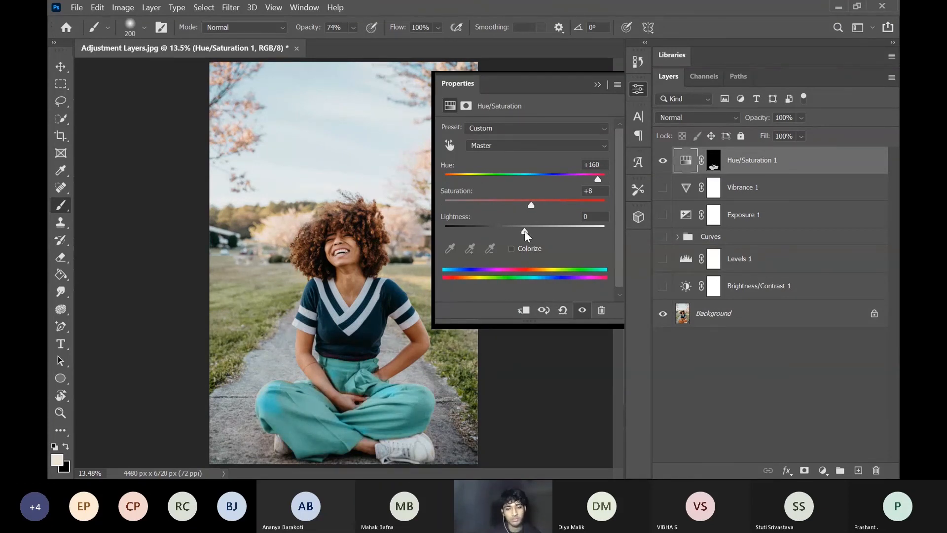
Step: Try Lightness values of +7 and +100 on Hue/Saturation 1, and reset the Lightness to 0
{"action": "mouse_move", "coordinate": [525, 230]}
{"action": "left_mouse_down"}
{"action": "mouse_move", "coordinate": [569, 230]}
{"action": "mouse_move", "coordinate": [493, 231]}
{"action": "mouse_move", "coordinate": [531, 230]}
{"action": "left_mouse_up"}
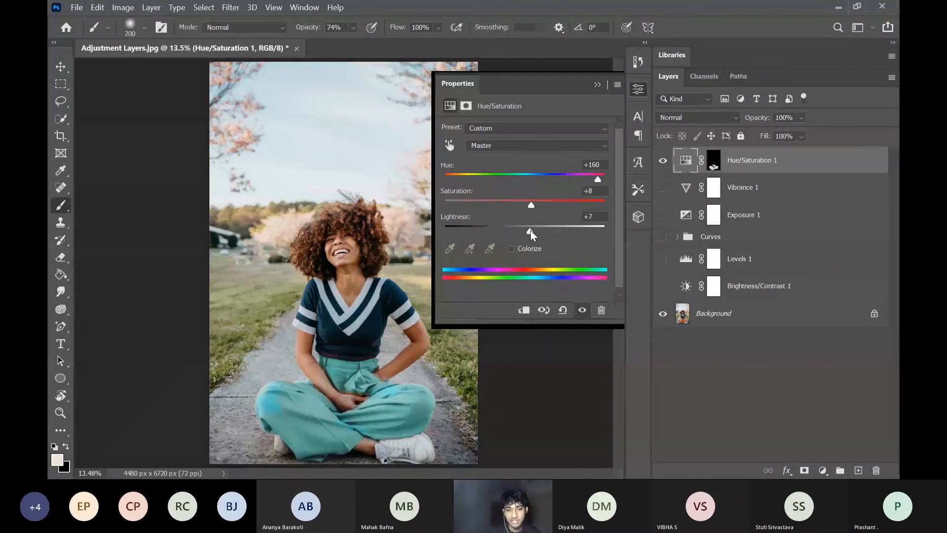
{"action": "left_click_drag", "start_coordinate": [531, 230], "coordinate": [613, 232]}
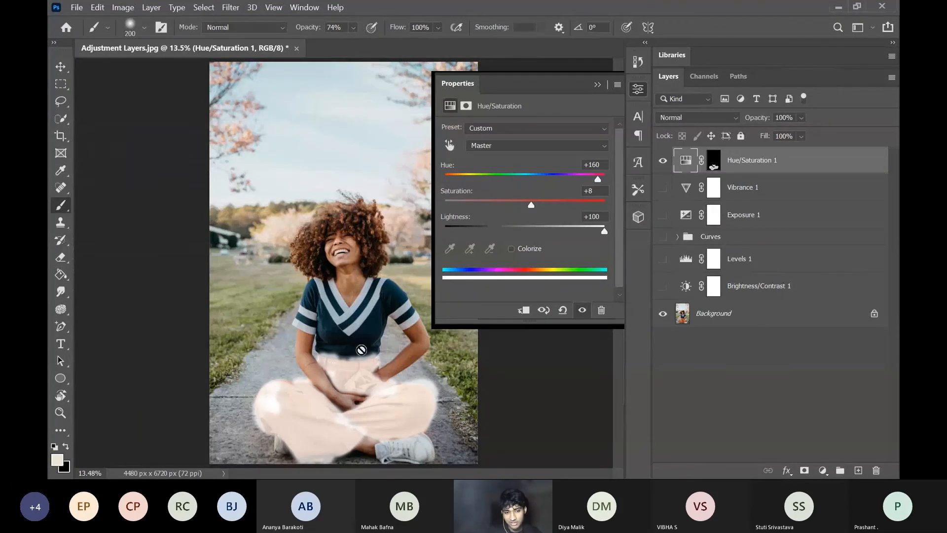
{"action": "left_click", "coordinate": [604, 216]}
{"action": "type", "text": "0"}
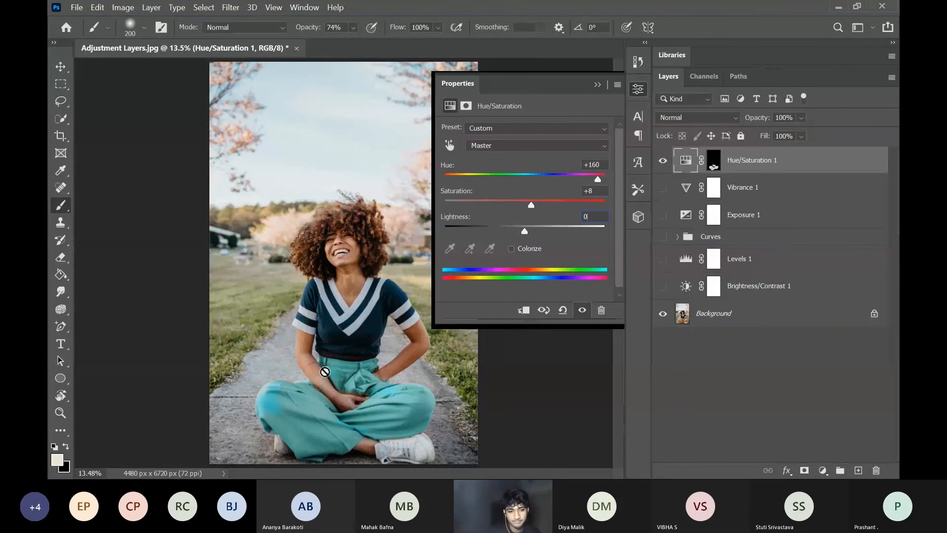
{"action": "left_click", "coordinate": [595, 85]}
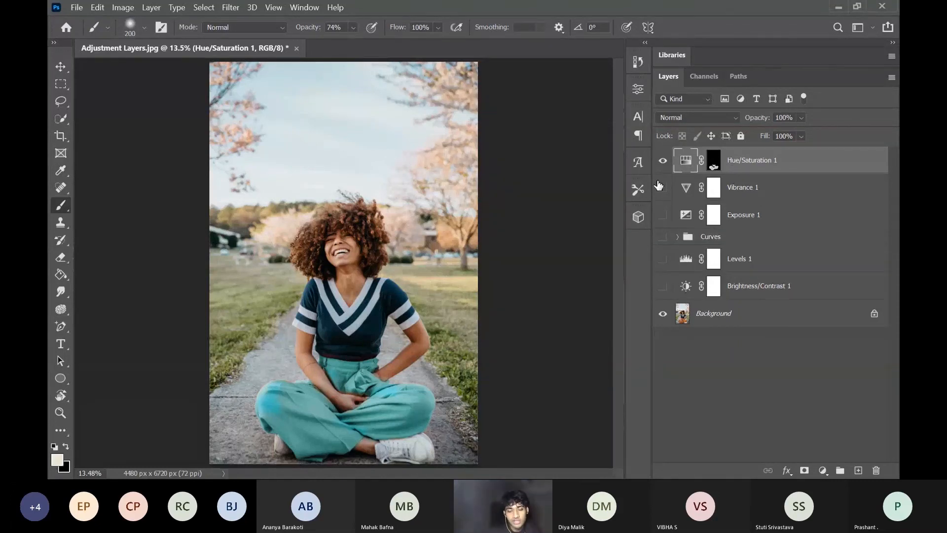
Step: Add a Color Balance adjustment layer above Hue/Saturation 1 and hide Hue/Saturation 1
{"action": "left_click", "coordinate": [822, 470]}
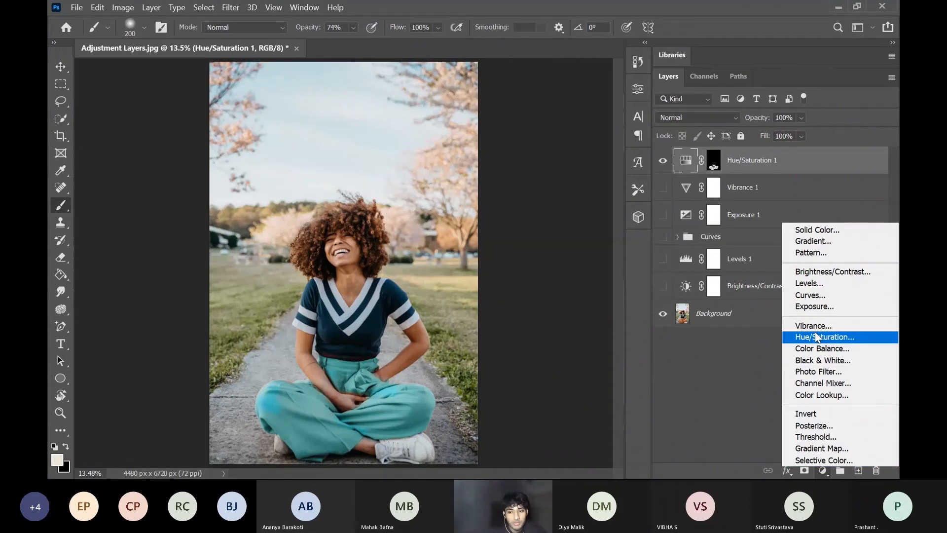
{"action": "left_click", "coordinate": [818, 348]}
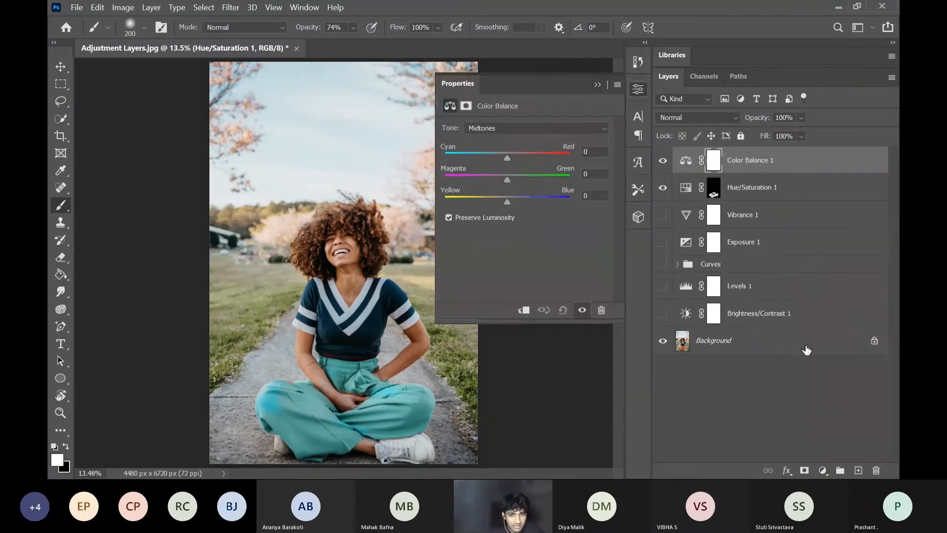
{"action": "left_click", "coordinate": [663, 188]}
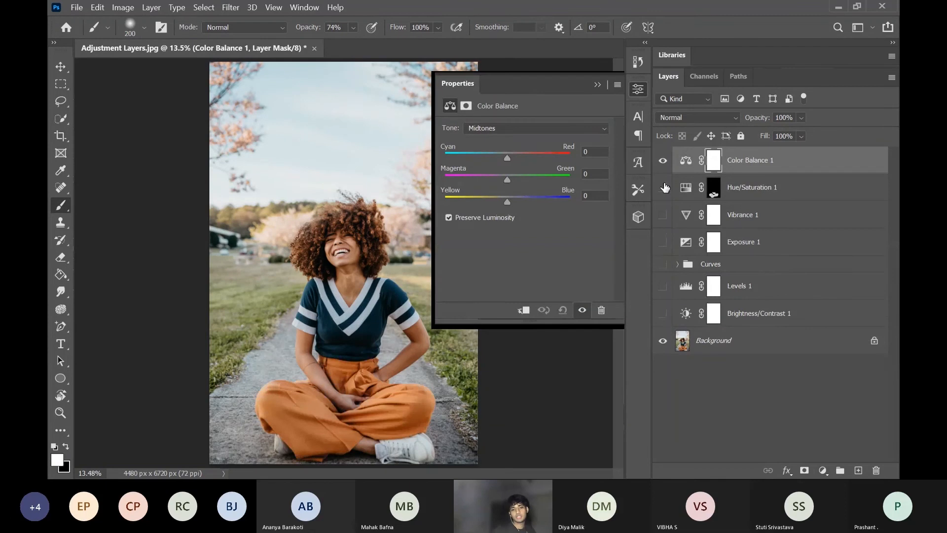
Step: Try Cyan–Red midtone values of +29 and -40 on the Color Balance layer, and settle on -6
{"action": "left_click", "coordinate": [495, 128]}
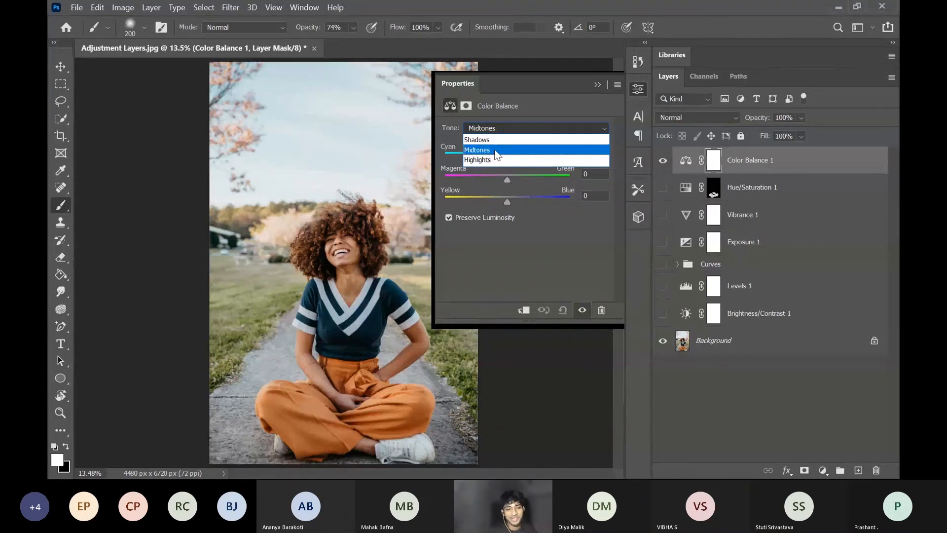
{"action": "left_click", "coordinate": [495, 150]}
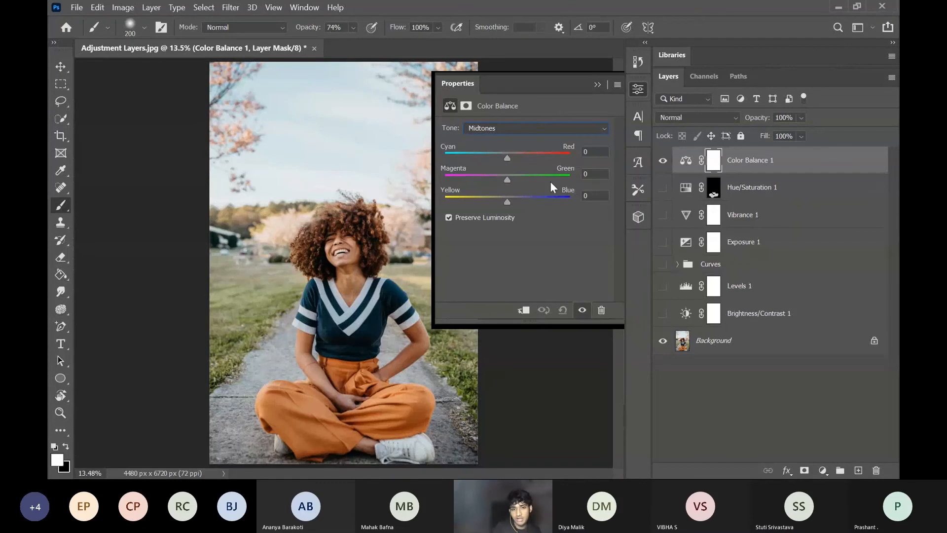
{"action": "mouse_move", "coordinate": [508, 157]}
{"action": "left_mouse_down"}
{"action": "mouse_move", "coordinate": [539, 159]}
{"action": "mouse_move", "coordinate": [472, 155]}
{"action": "mouse_move", "coordinate": [507, 155]}
{"action": "left_mouse_up"}
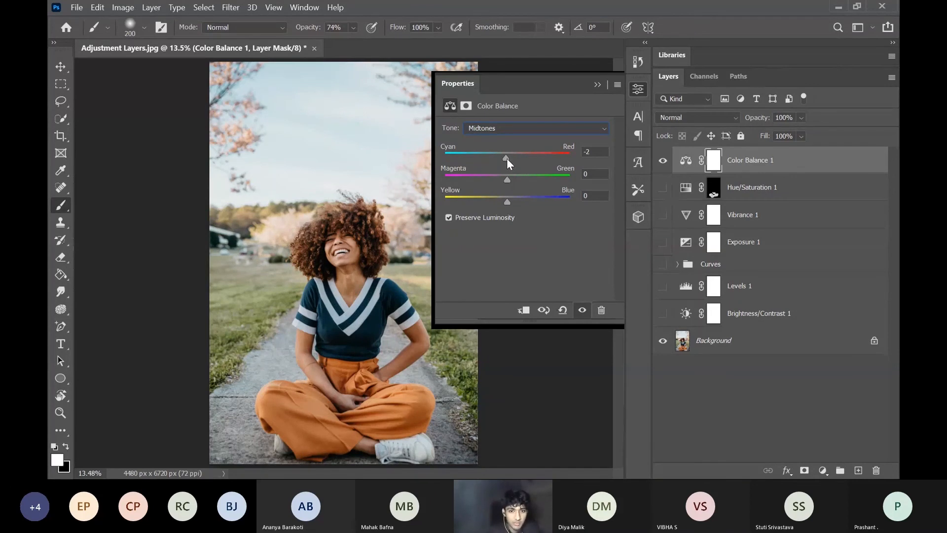
{"action": "left_click_drag", "start_coordinate": [505, 161], "coordinate": [518, 160]}
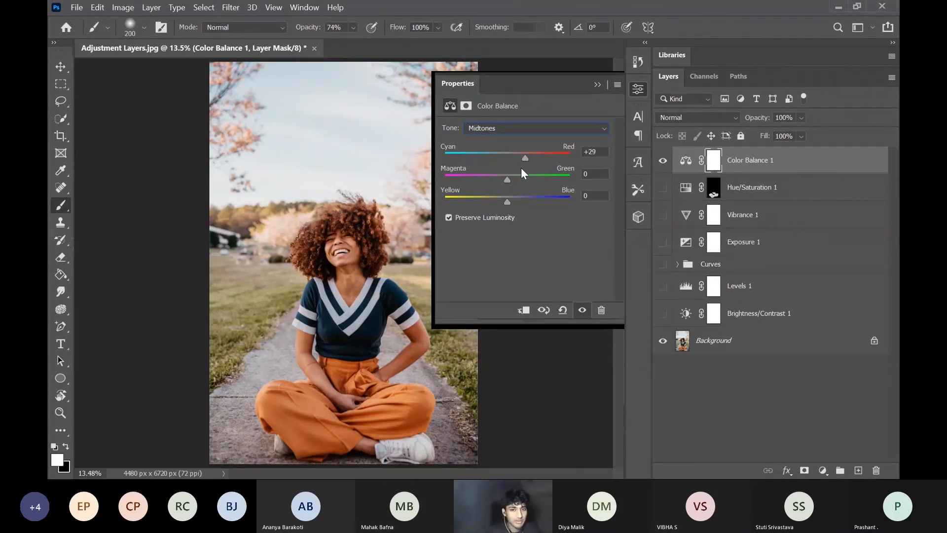
{"action": "left_click_drag", "start_coordinate": [526, 158], "coordinate": [486, 162]}
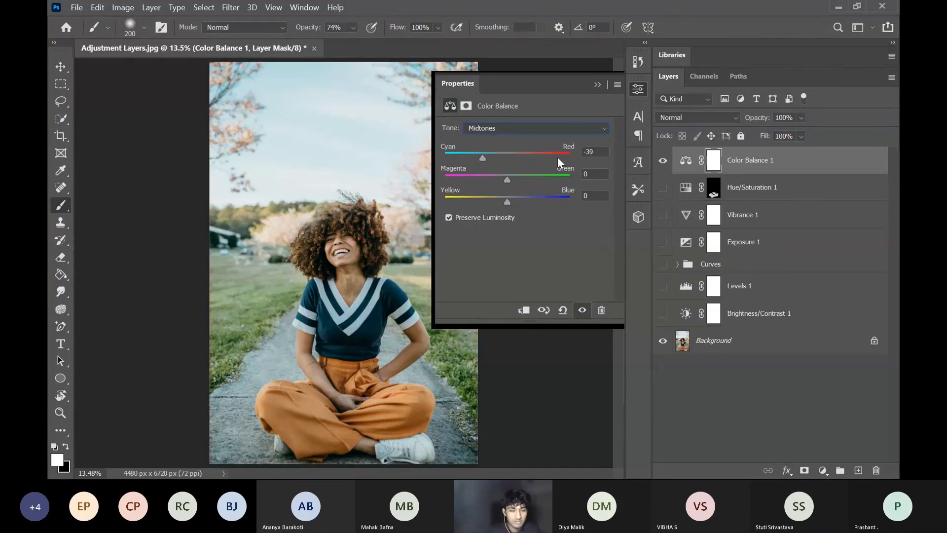
{"action": "mouse_move", "coordinate": [484, 158]}
{"action": "left_mouse_down"}
{"action": "mouse_move", "coordinate": [505, 159]}
{"action": "mouse_move", "coordinate": [483, 158]}
{"action": "left_mouse_up"}
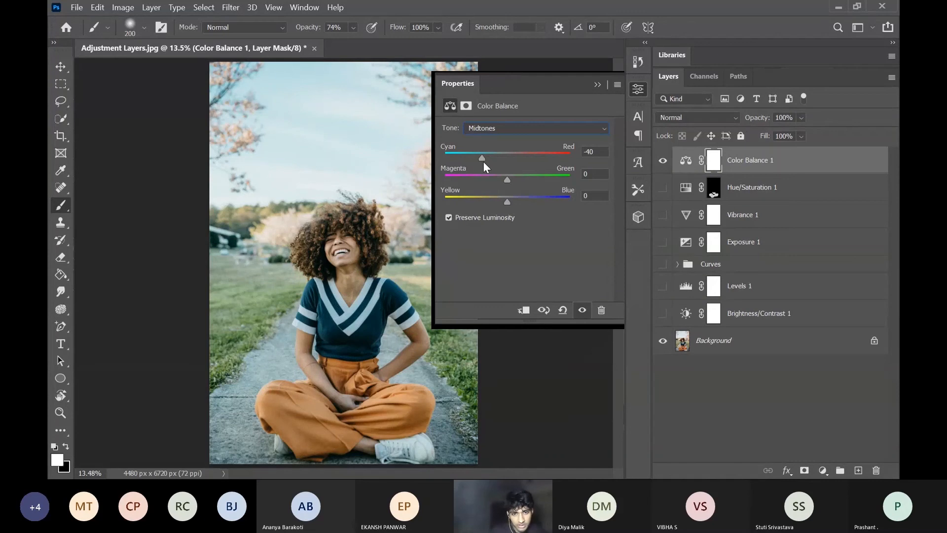
{"action": "left_click_drag", "start_coordinate": [474, 158], "coordinate": [507, 153]}
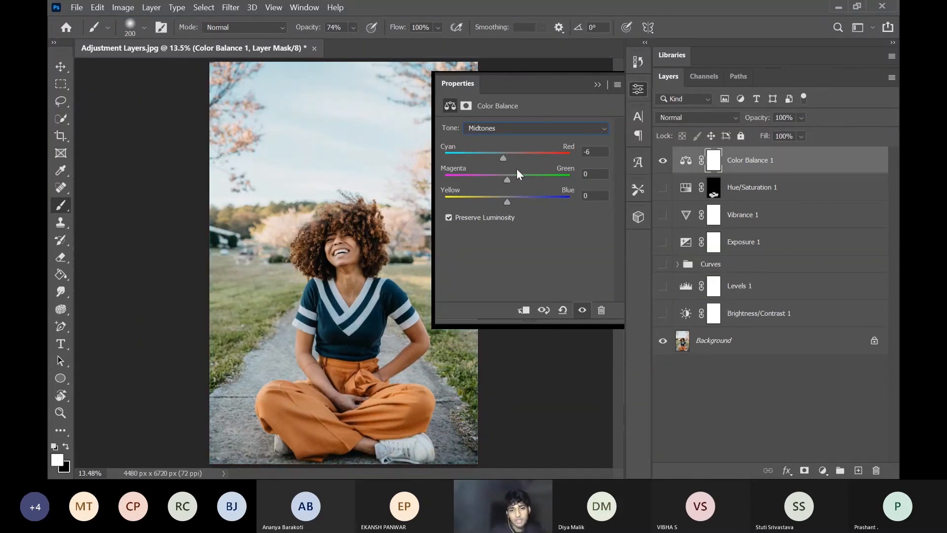
Step: Set the Cyan–Red balance of the Shadows to +3 on the Color Balance layer
{"action": "left_click", "coordinate": [520, 127]}
{"action": "left_click", "coordinate": [494, 141]}
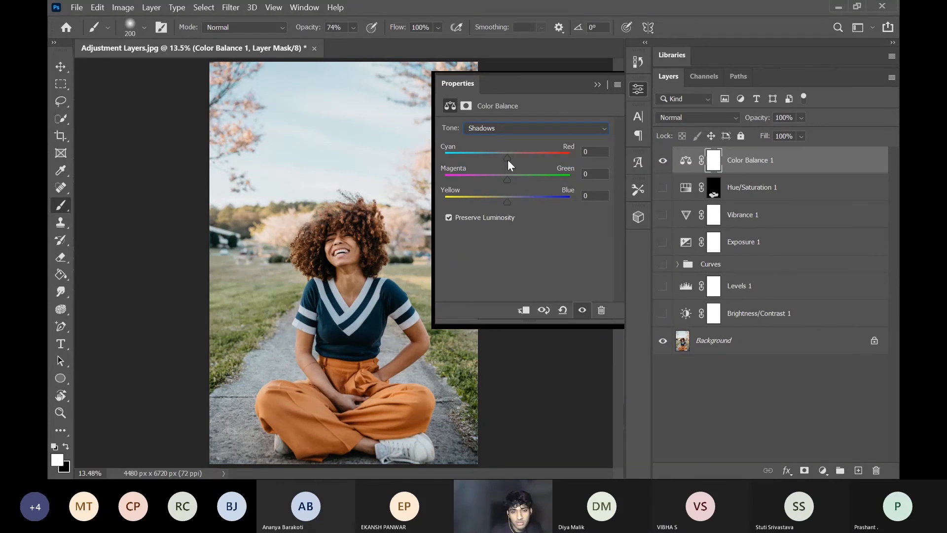
{"action": "mouse_move", "coordinate": [507, 159]}
{"action": "left_mouse_down"}
{"action": "mouse_move", "coordinate": [560, 158]}
{"action": "mouse_move", "coordinate": [509, 161]}
{"action": "left_mouse_up"}
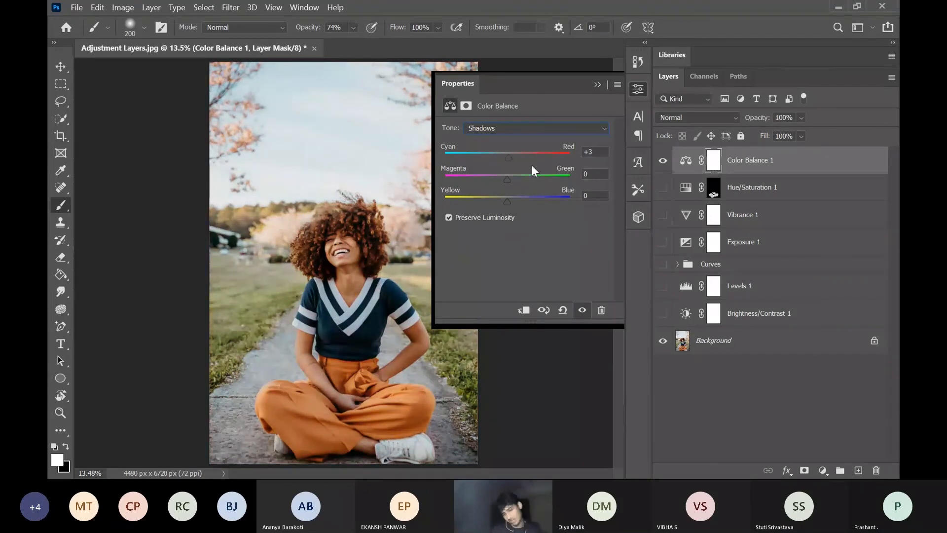
{"action": "left_click", "coordinate": [598, 85]}
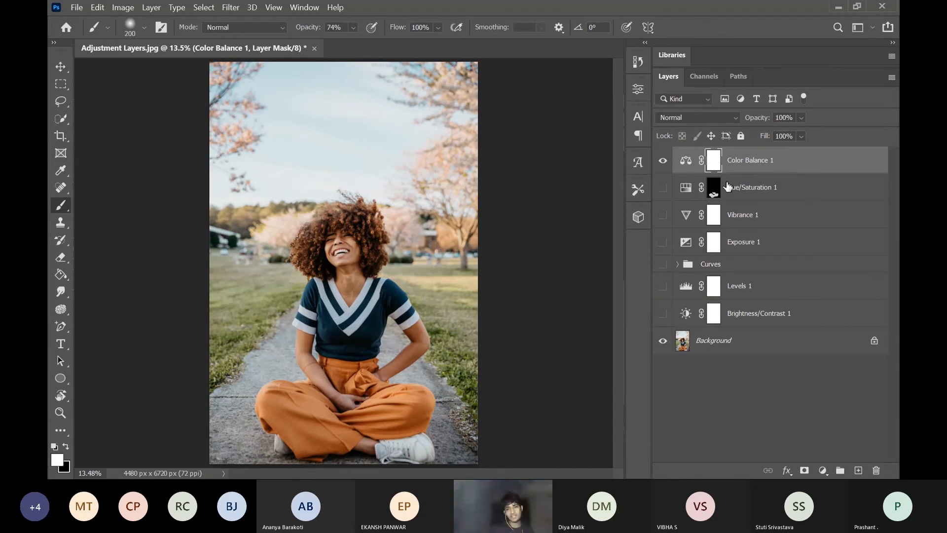
Step: Hide Color Balance 1 while showing Hue/Saturation 1, and add a Black & White adjustment layer on top
{"action": "left_click", "coordinate": [662, 160]}
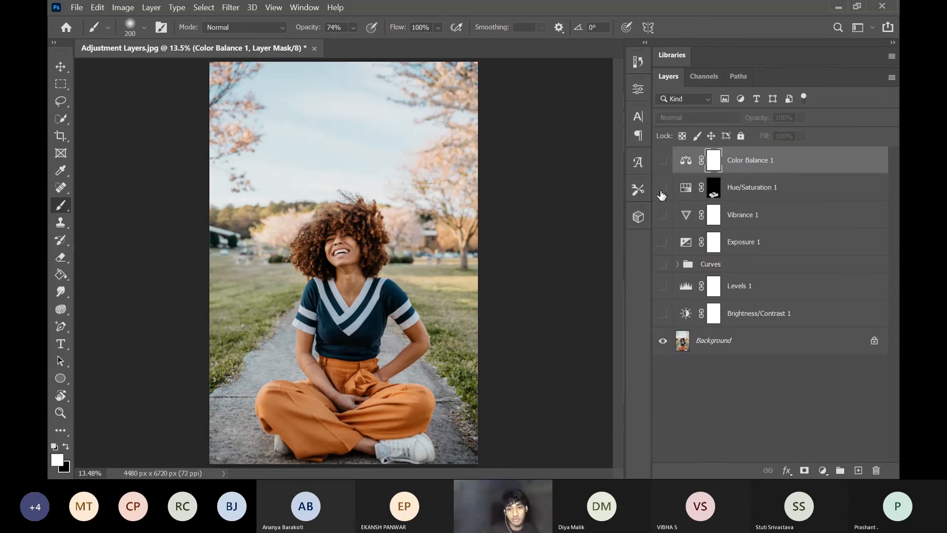
{"action": "left_click", "coordinate": [662, 189]}
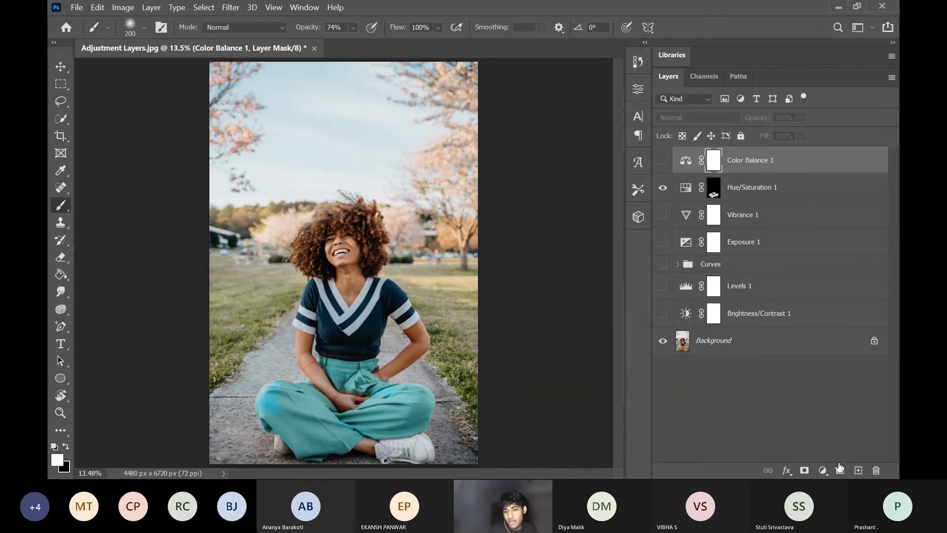
{"action": "left_click", "coordinate": [824, 470]}
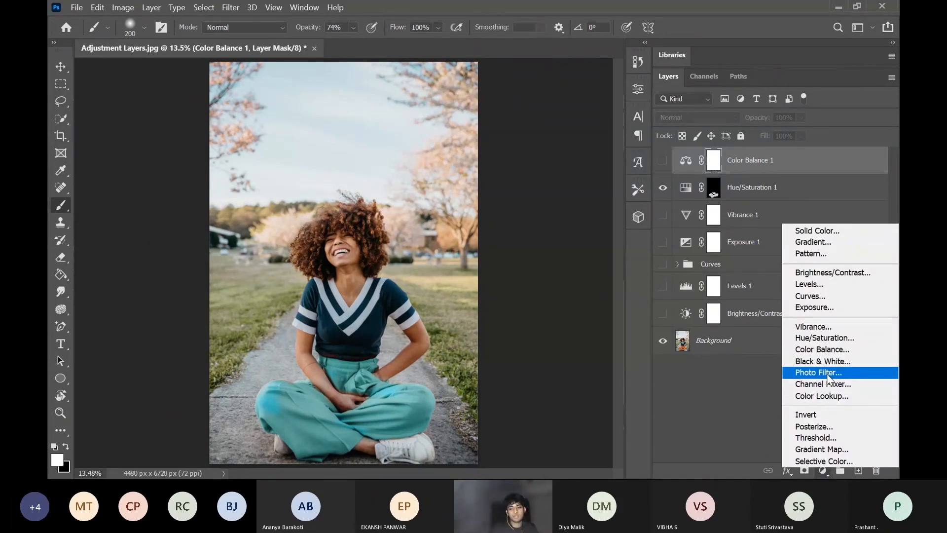
{"action": "left_click", "coordinate": [818, 362]}
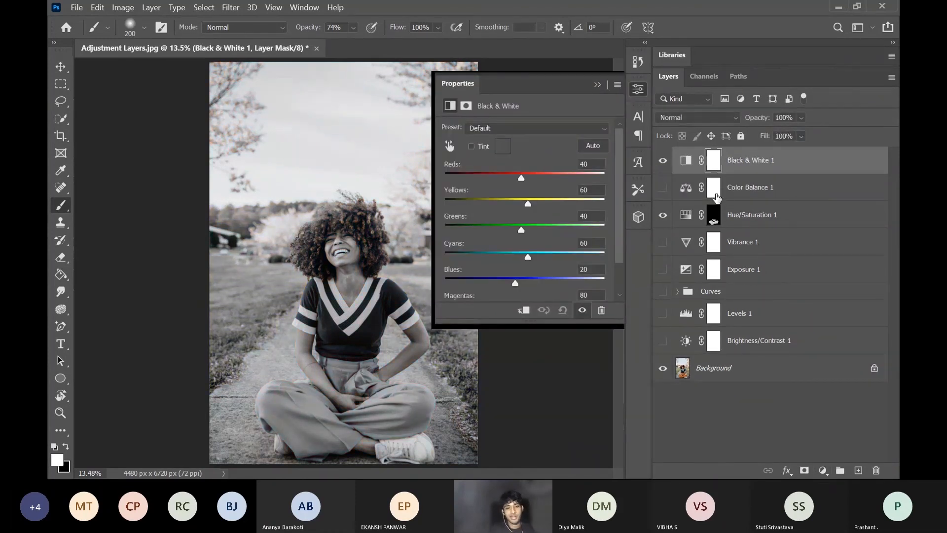
Step: Apply the Blue Filter preset to the Black & White adjustment layer
{"action": "left_click", "coordinate": [494, 132]}
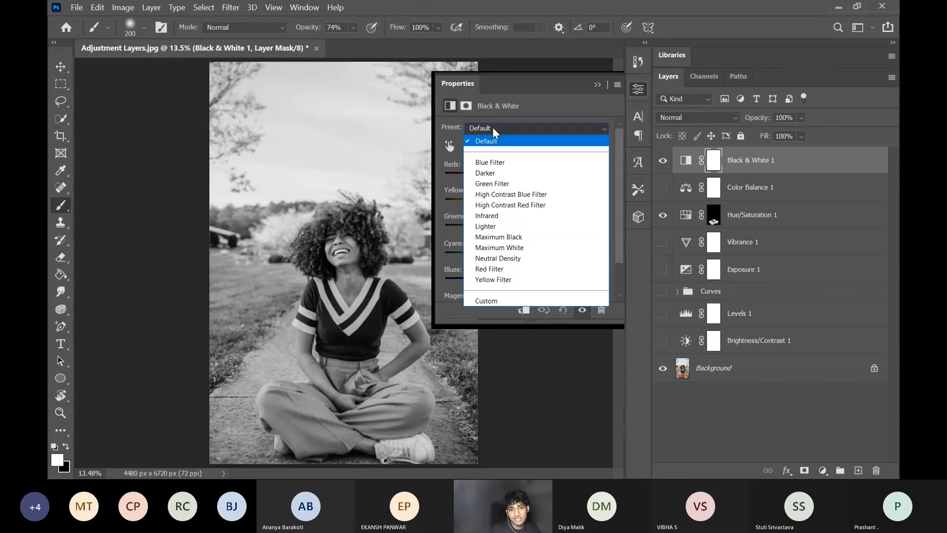
{"action": "left_click", "coordinate": [492, 126]}
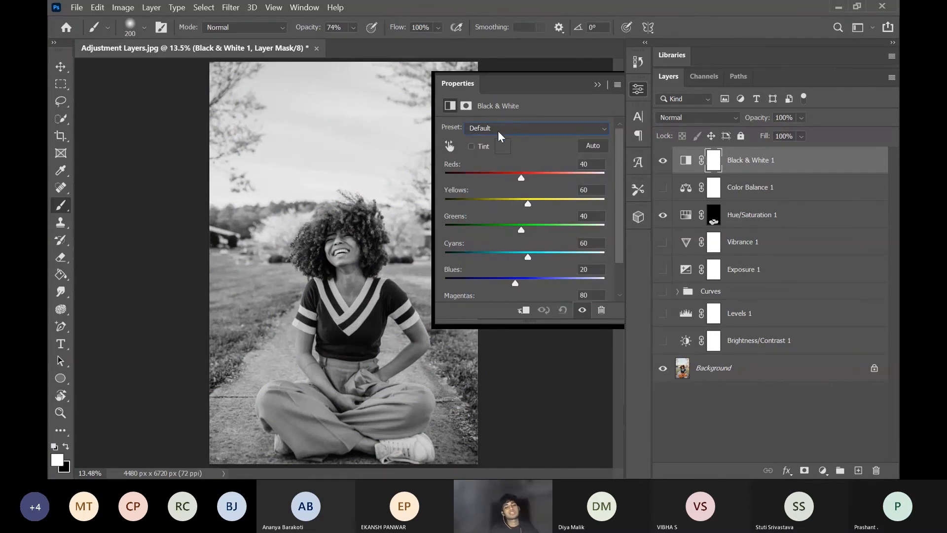
{"action": "left_click", "coordinate": [484, 128]}
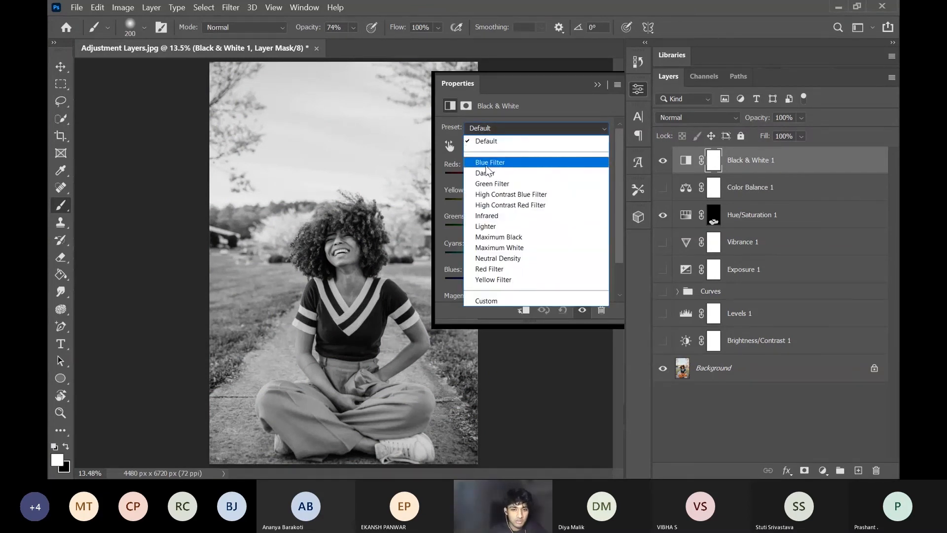
{"action": "left_click", "coordinate": [495, 161]}
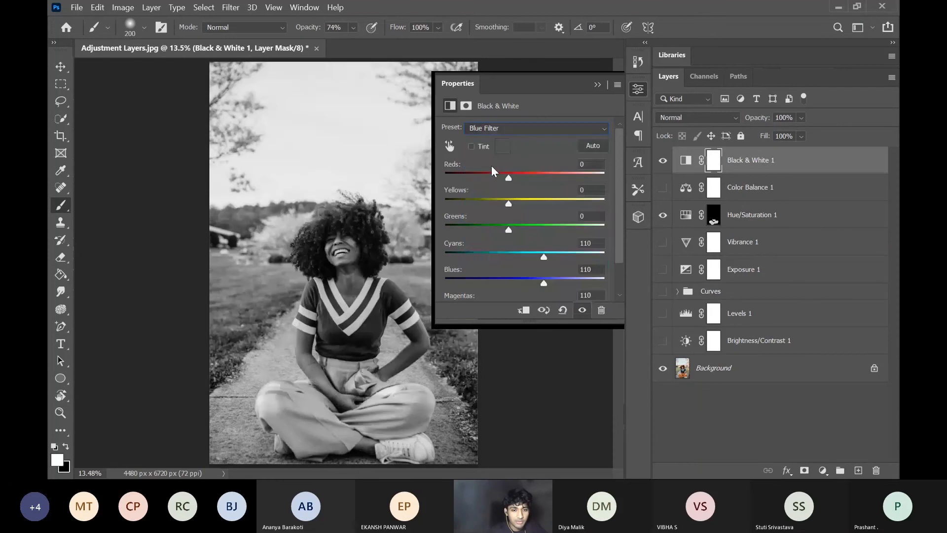
Step: Try the Darker, Blue Filter and Yellow Filter presets on the Black & White adjustment layer
{"action": "left_click", "coordinate": [501, 129]}
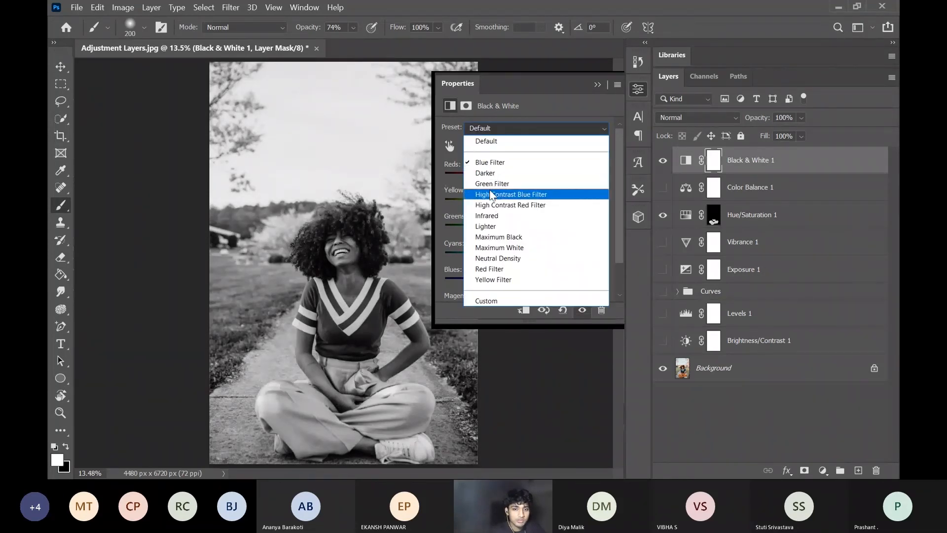
{"action": "left_click", "coordinate": [494, 169]}
{"action": "left_click", "coordinate": [505, 128]}
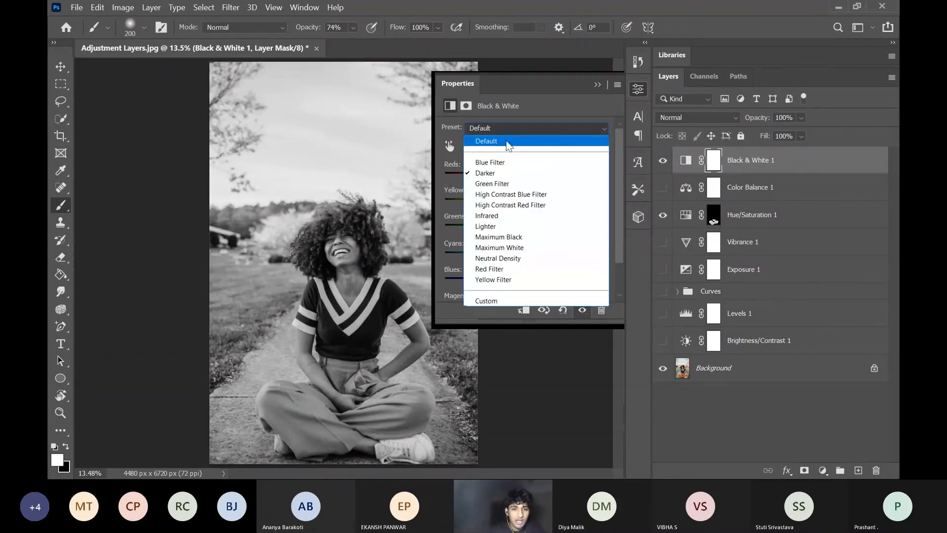
{"action": "left_click", "coordinate": [491, 160]}
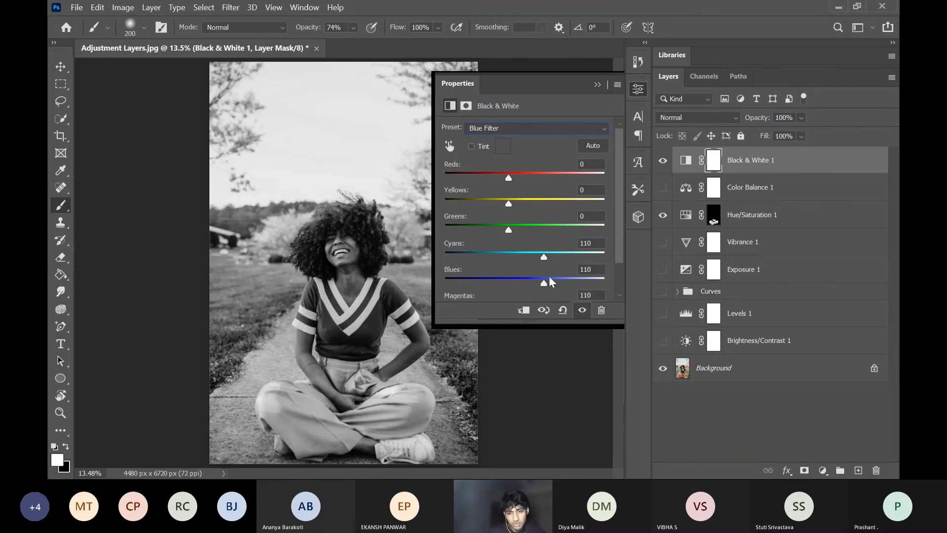
{"action": "left_click", "coordinate": [487, 129]}
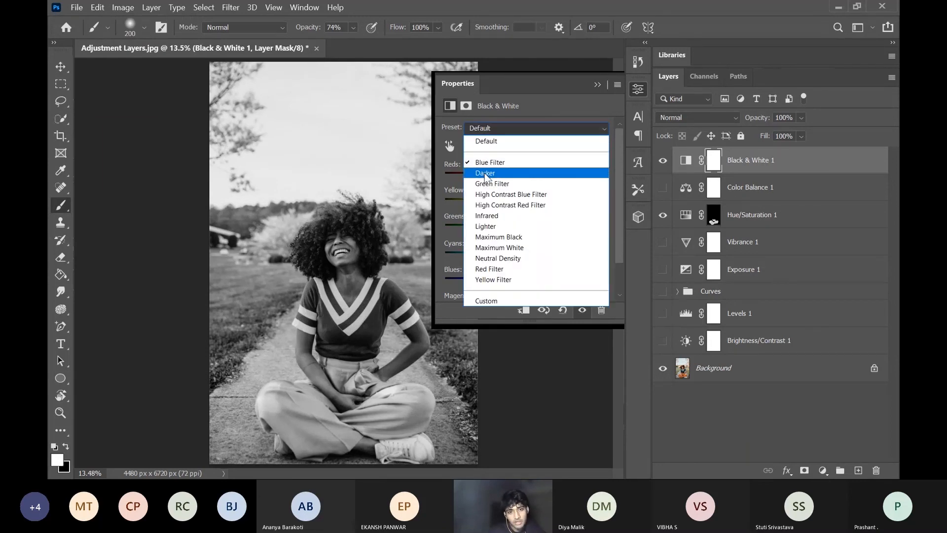
{"action": "left_click", "coordinate": [492, 169]}
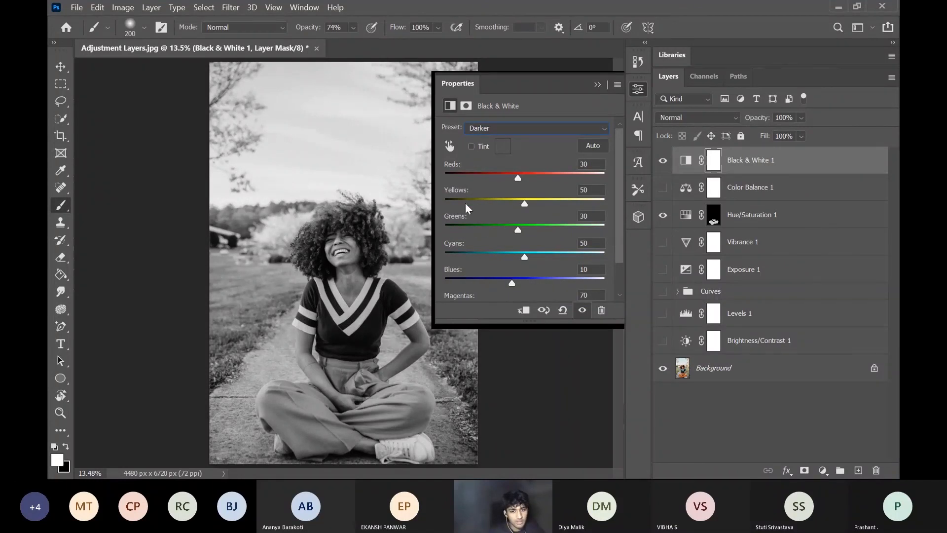
{"action": "left_click", "coordinate": [514, 129]}
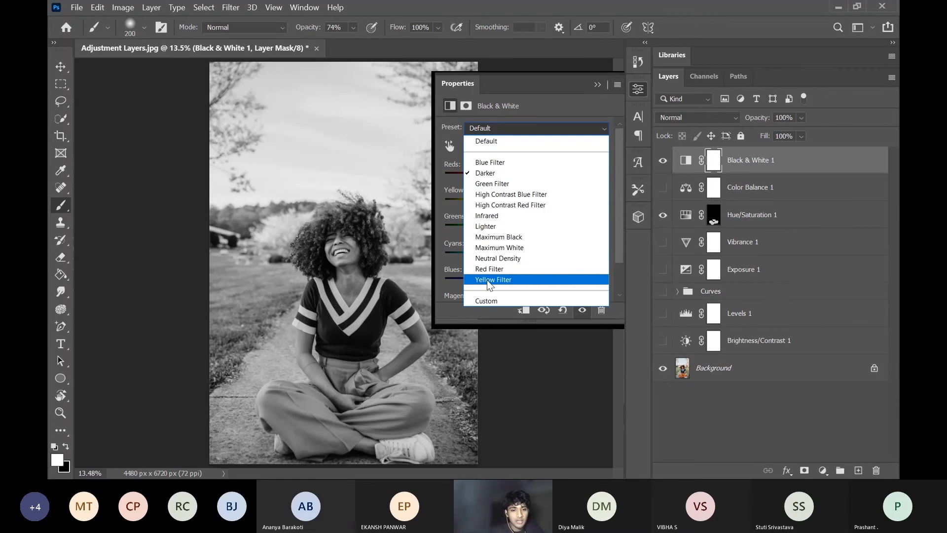
{"action": "left_click", "coordinate": [487, 279]}
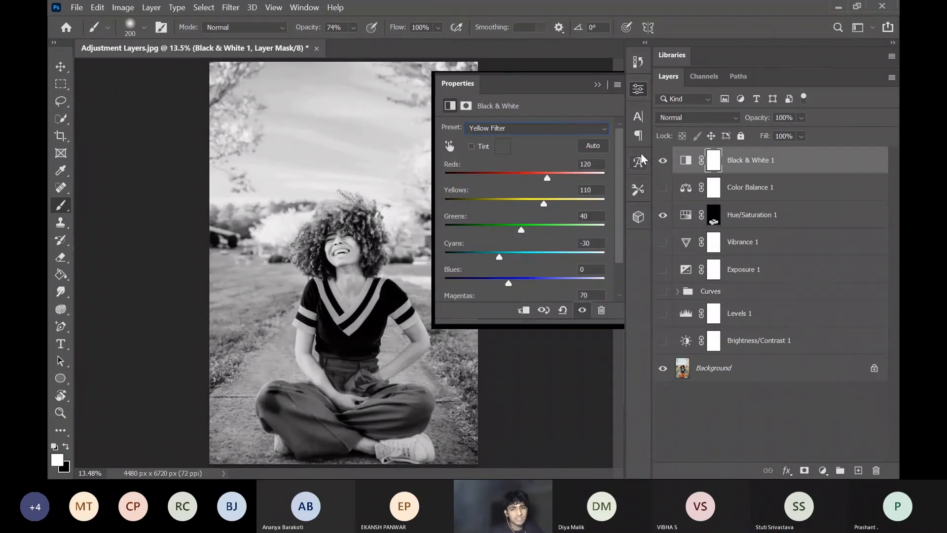
Step: Return the Black & White adjustment to the Default preset, and apply its Auto correction
{"action": "left_click", "coordinate": [558, 125]}
{"action": "left_click", "coordinate": [506, 141]}
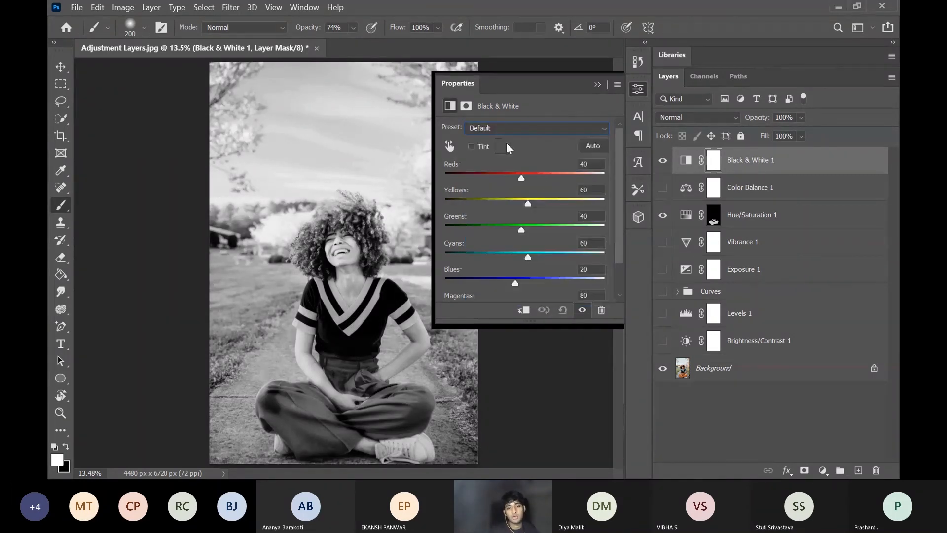
{"action": "left_click", "coordinate": [593, 146]}
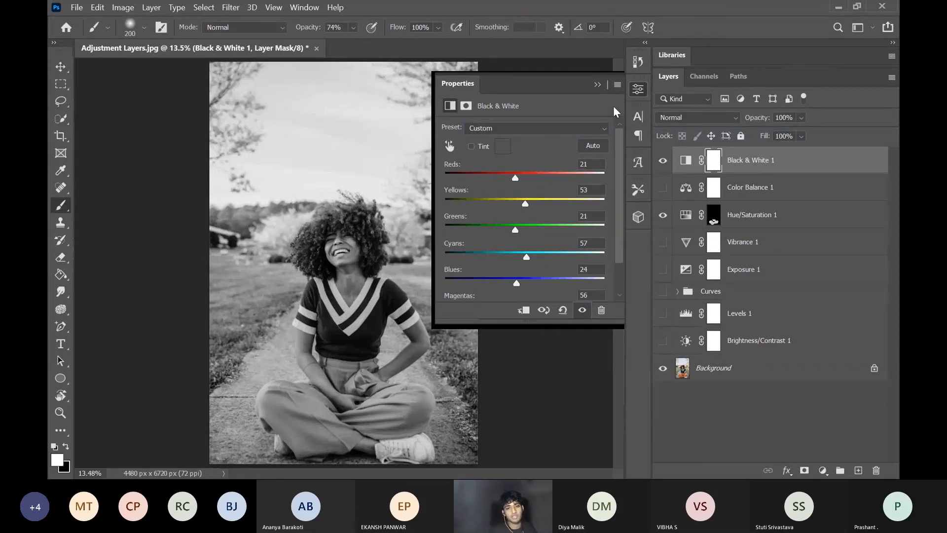
{"action": "left_click", "coordinate": [597, 85]}
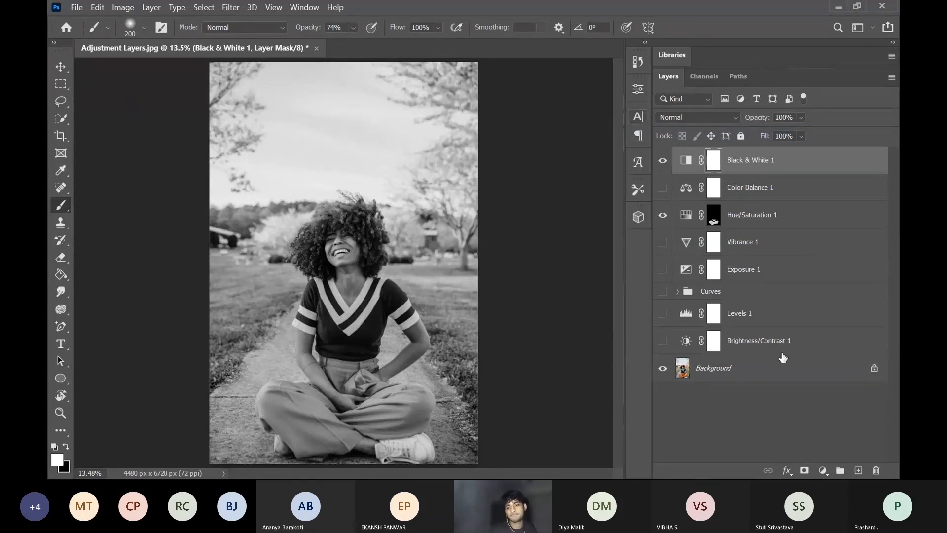
Step: Preview the photo without Black & White 1, and try the layer at 52% opacity
{"action": "left_click", "coordinate": [662, 160]}
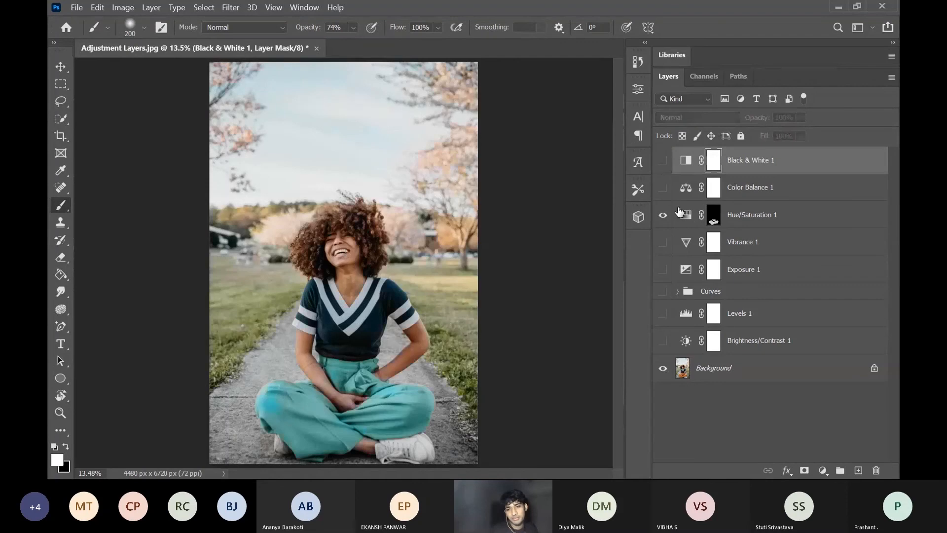
{"action": "left_click", "coordinate": [662, 159]}
{"action": "left_click", "coordinate": [801, 118]}
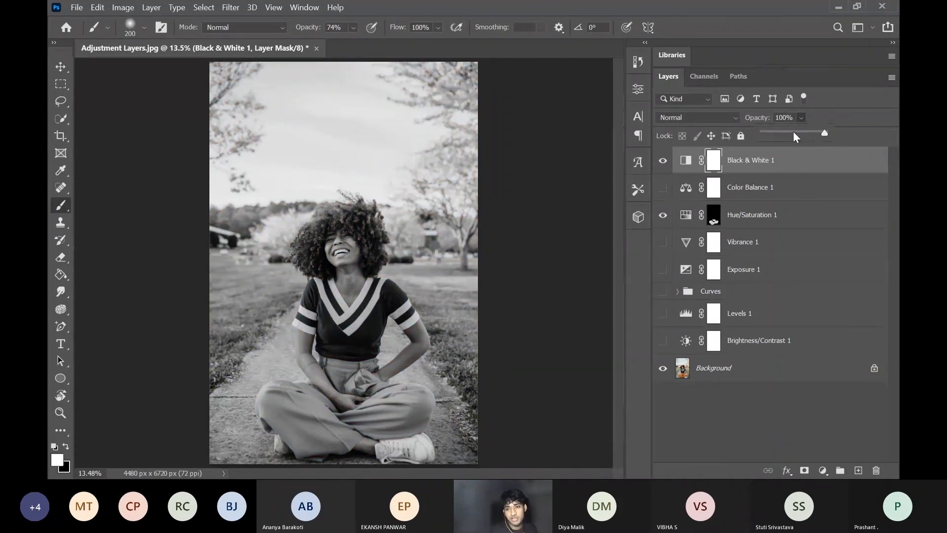
{"action": "left_click_drag", "start_coordinate": [795, 132], "coordinate": [832, 126]}
{"action": "left_click", "coordinate": [801, 118]}
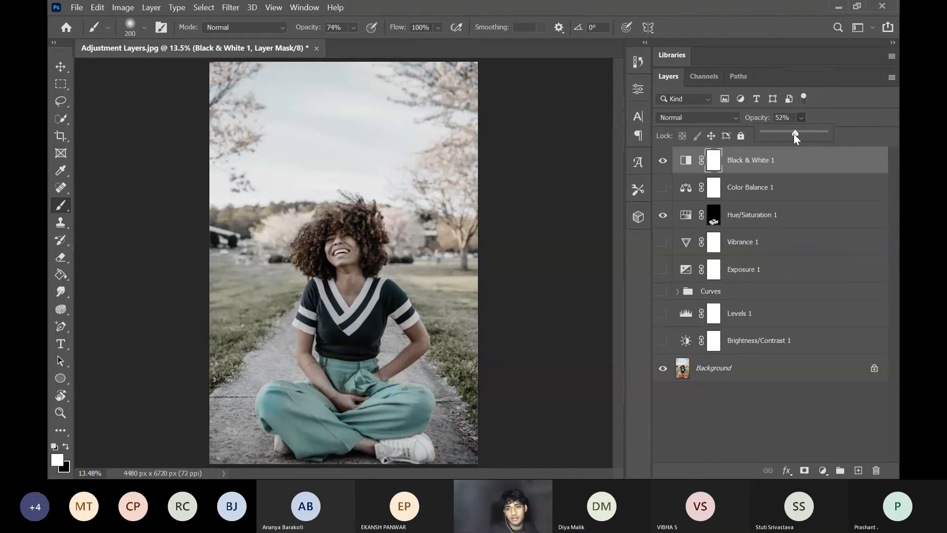
{"action": "left_click_drag", "start_coordinate": [794, 133], "coordinate": [831, 133]}
Step: Set the opacity of the Black & White 1 layer to 39%
{"action": "left_click", "coordinate": [739, 200]}
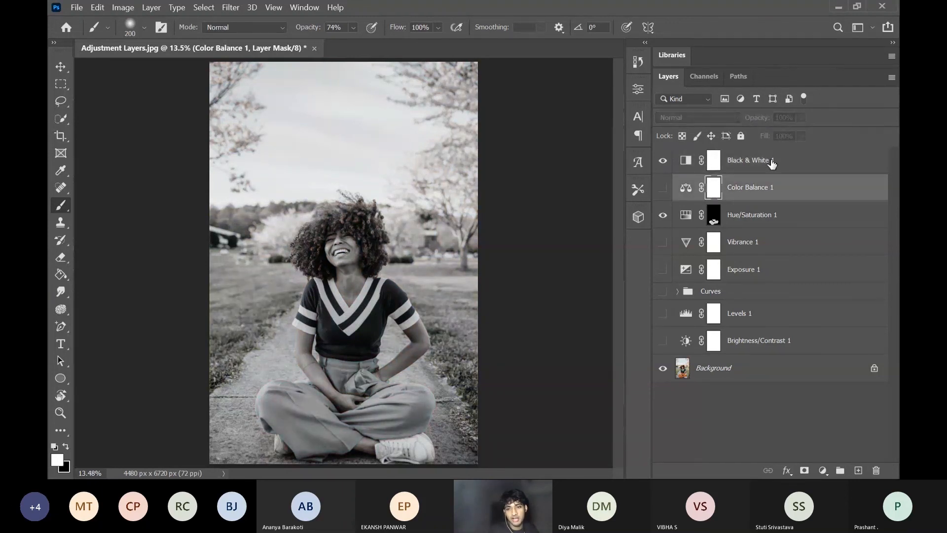
{"action": "left_click", "coordinate": [770, 163]}
{"action": "left_click", "coordinate": [801, 120]}
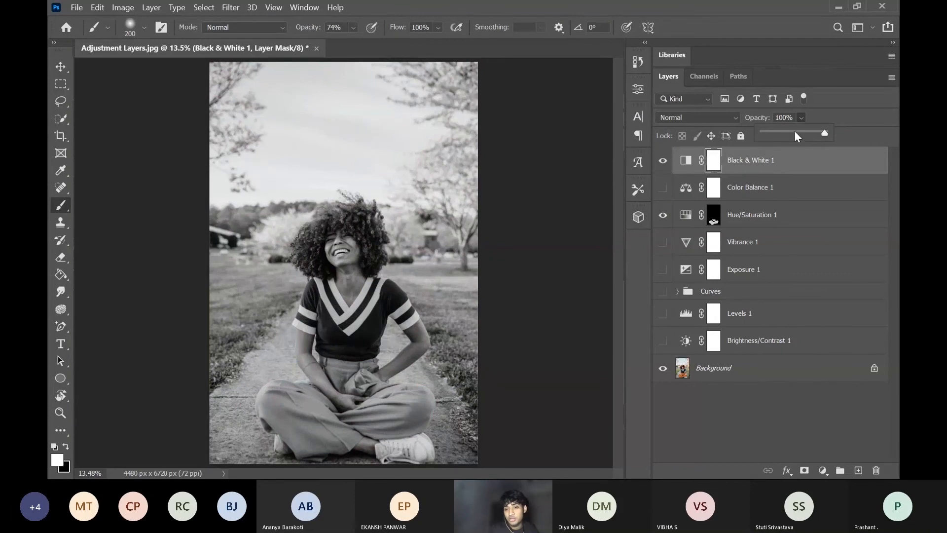
{"action": "left_click_drag", "start_coordinate": [825, 133], "coordinate": [805, 136]}
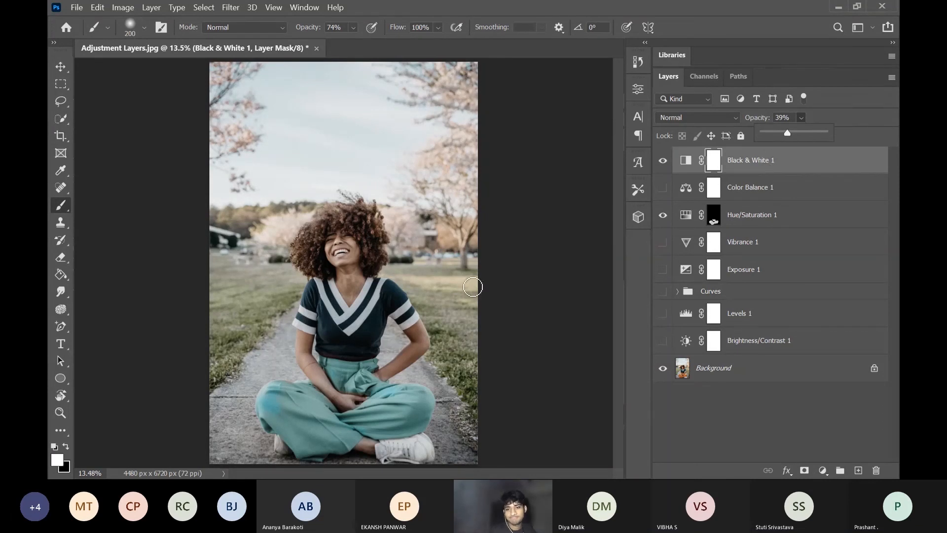
Step: Hide Black & White 1 and Hue/Saturation 1, temporarily showing Vibrance 1 and Exposure 1 for comparison
{"action": "left_click", "coordinate": [662, 160]}
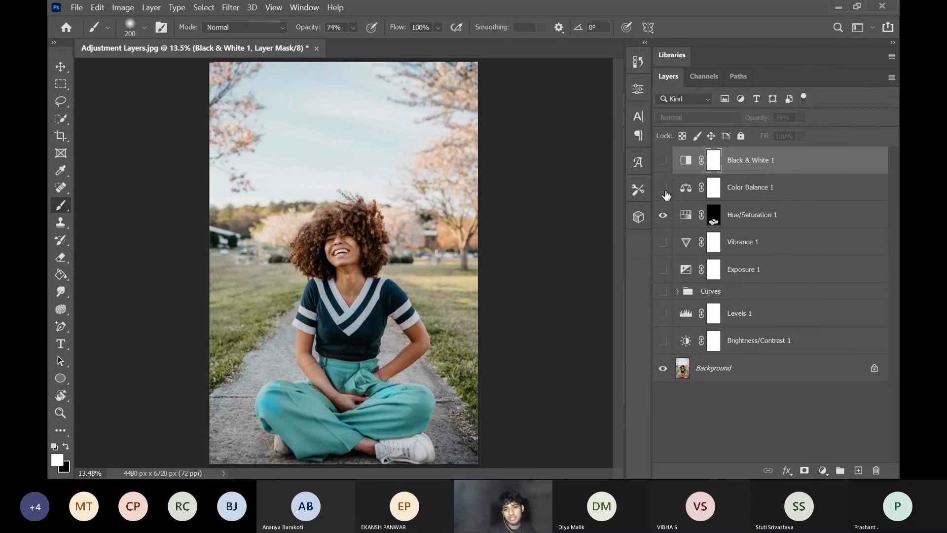
{"action": "left_click", "coordinate": [660, 245]}
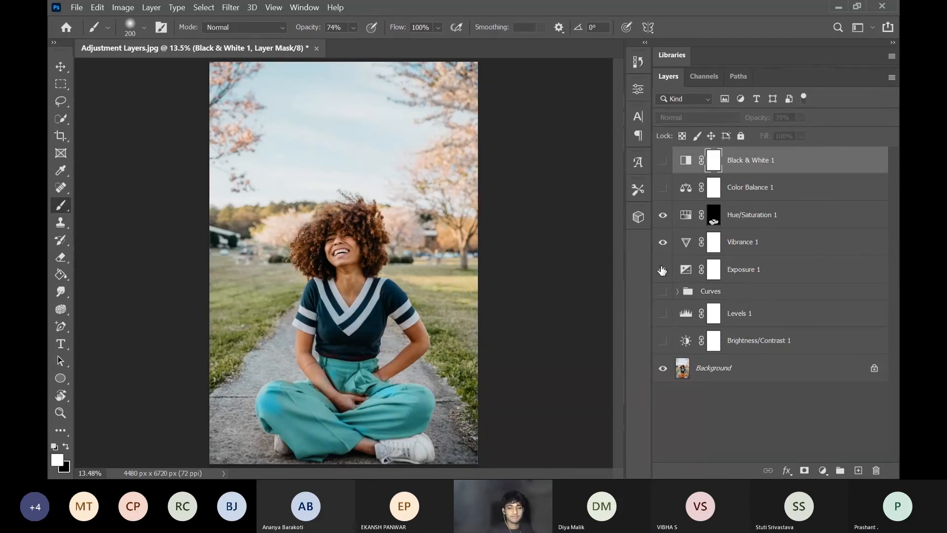
{"action": "left_click", "coordinate": [662, 270]}
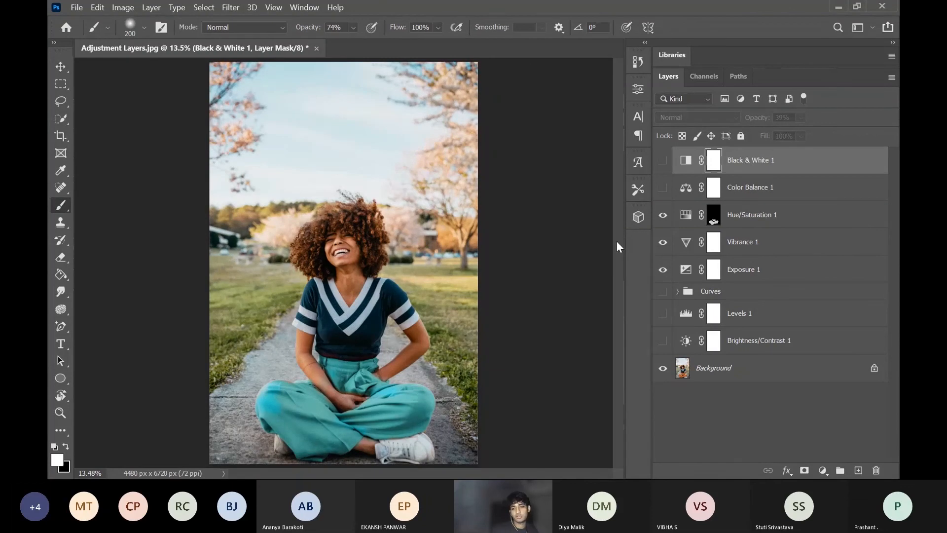
{"action": "left_click", "coordinate": [664, 244]}
{"action": "left_click", "coordinate": [663, 269]}
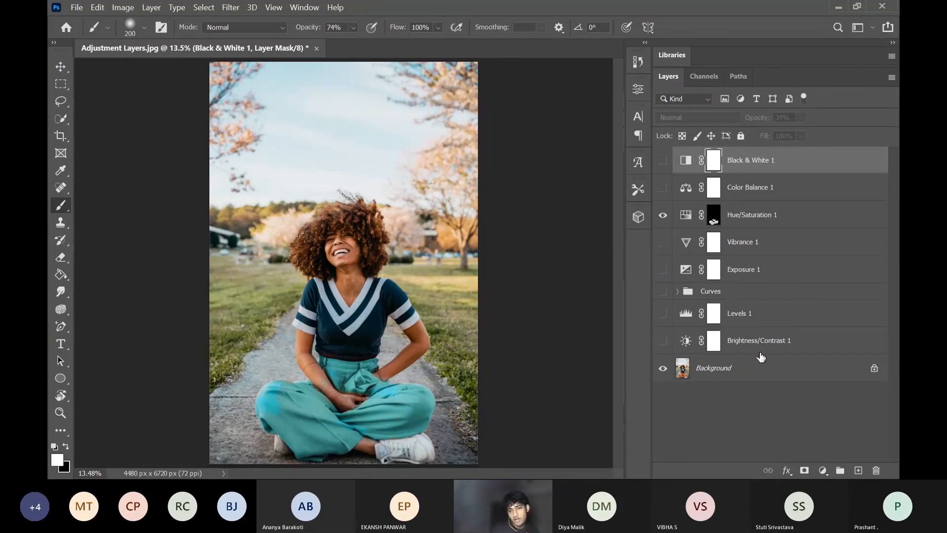
{"action": "left_click", "coordinate": [663, 216]}
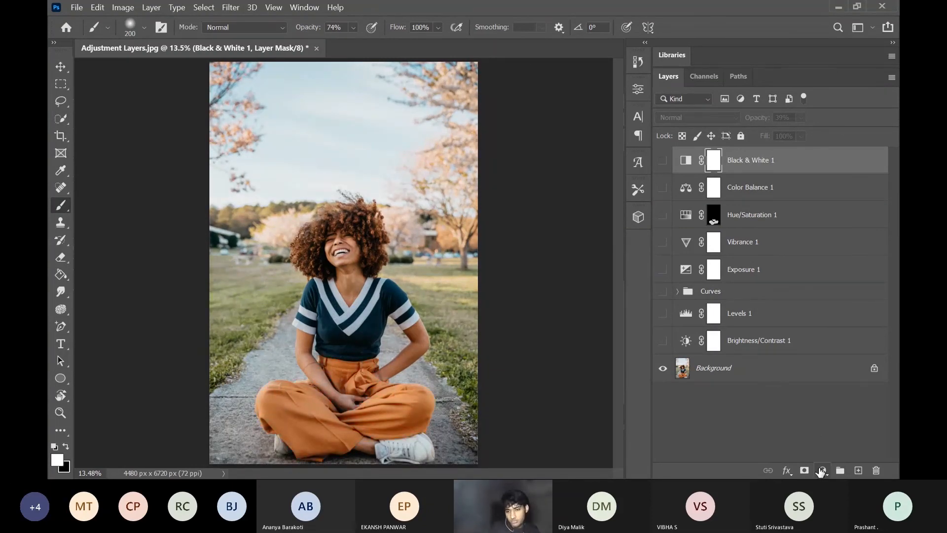
Step: Add a Photo Filter adjustment layer above Black & White 1, and apply Cooling Filter (80)
{"action": "left_click", "coordinate": [822, 470]}
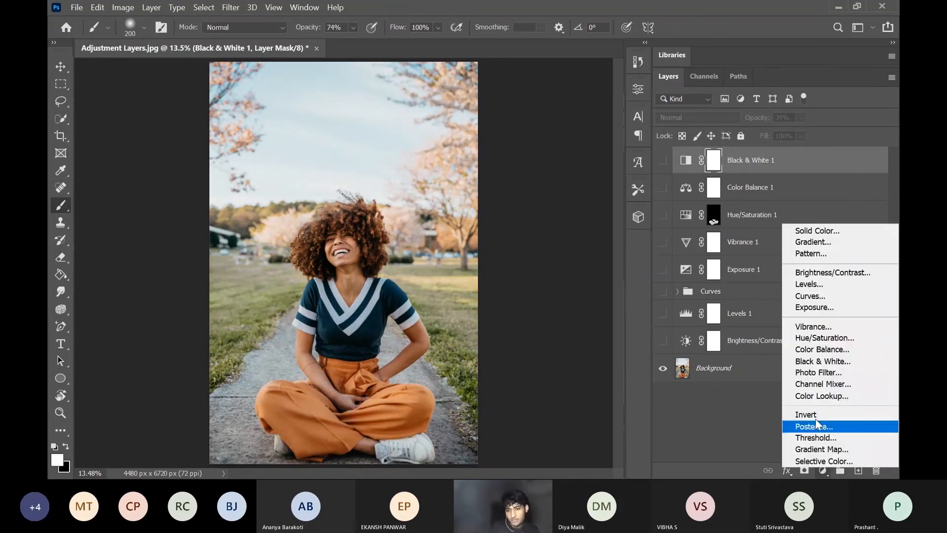
{"action": "left_click", "coordinate": [824, 372]}
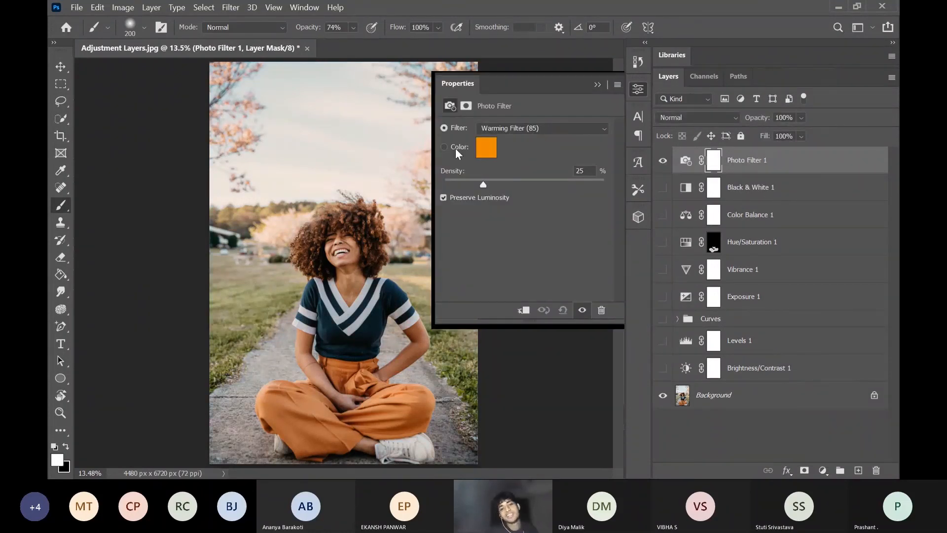
{"action": "left_click", "coordinate": [514, 129]}
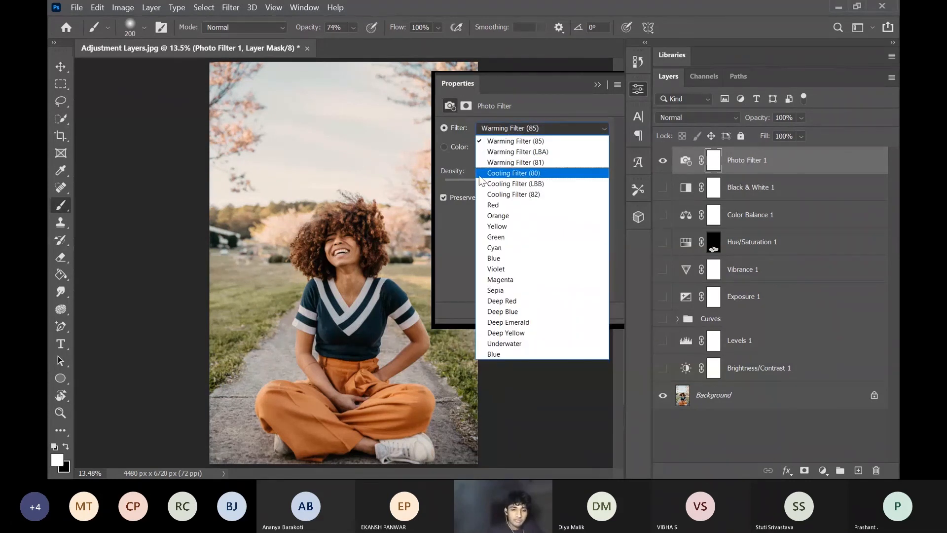
{"action": "left_click", "coordinate": [525, 183]}
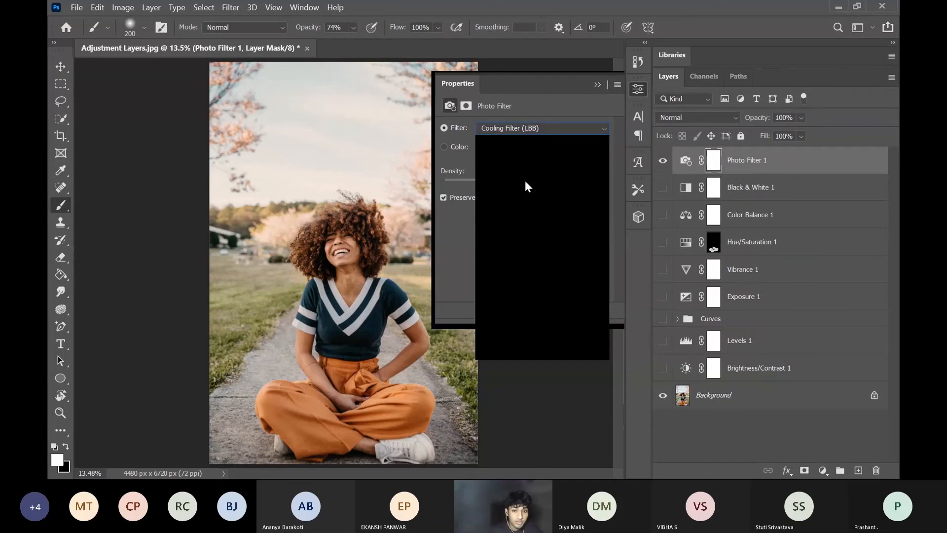
{"action": "left_click", "coordinate": [526, 174]}
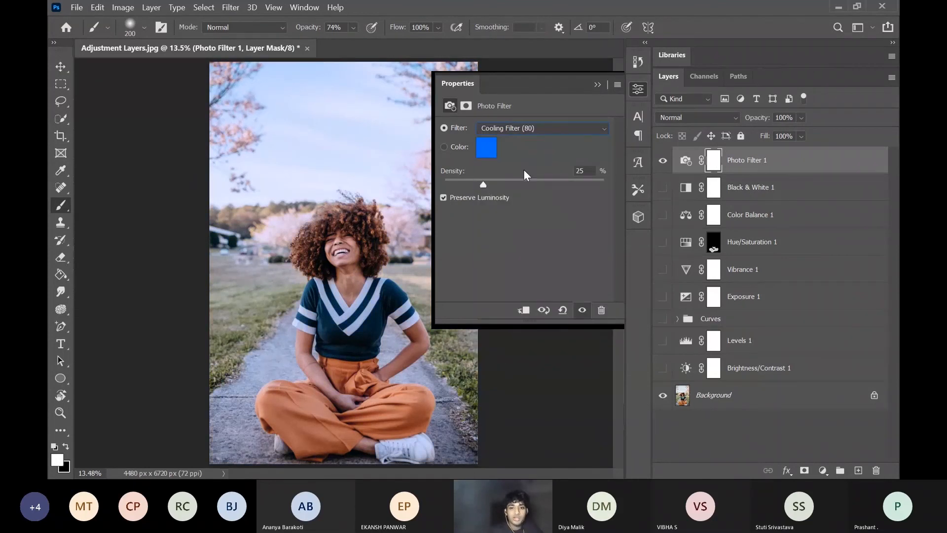
Step: Try the Blue filter on the Photo Filter layer, and settle on Sepia
{"action": "left_click", "coordinate": [542, 130]}
{"action": "left_click", "coordinate": [505, 261]}
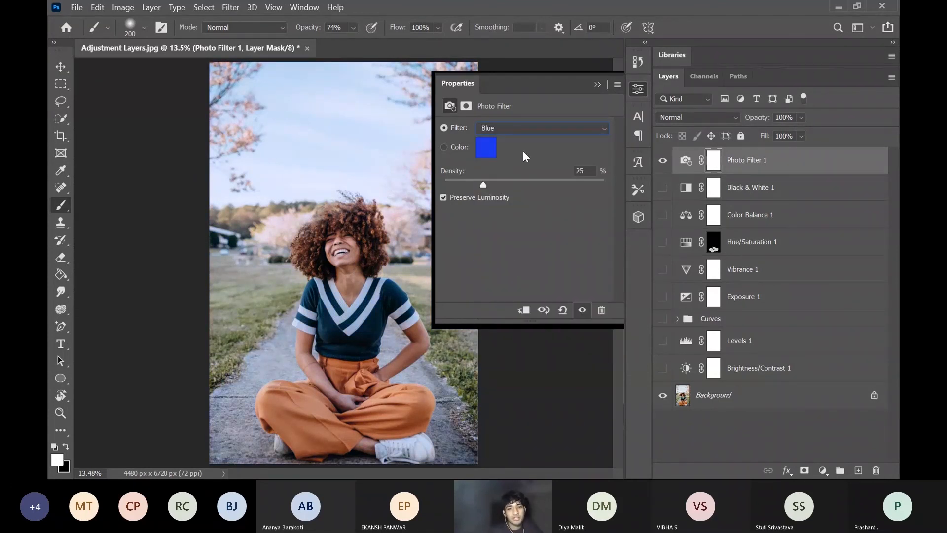
{"action": "left_click", "coordinate": [523, 130]}
{"action": "left_click", "coordinate": [507, 291]}
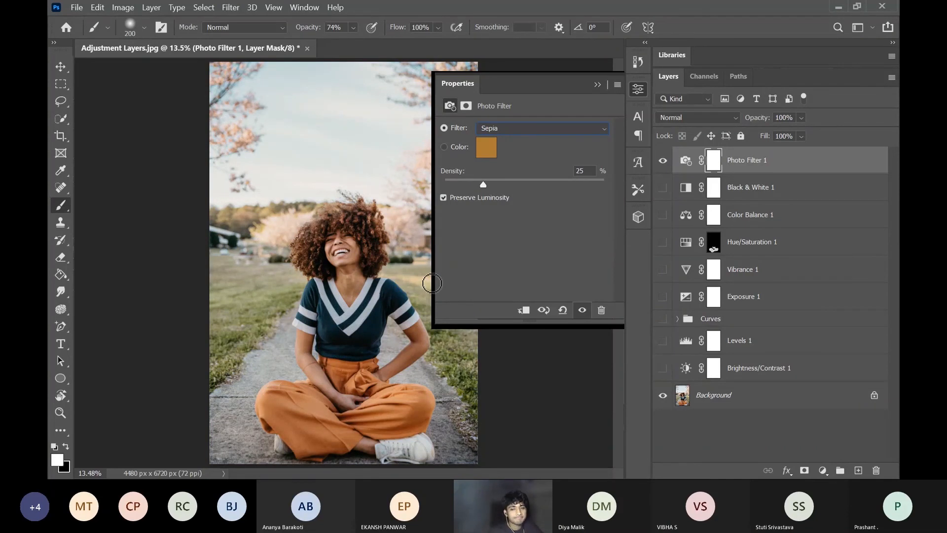
{"action": "left_click", "coordinate": [597, 85]}
Step: Hide Photo Filter 1, and add a Channel Mixer adjustment layer on top
{"action": "left_click", "coordinate": [662, 160]}
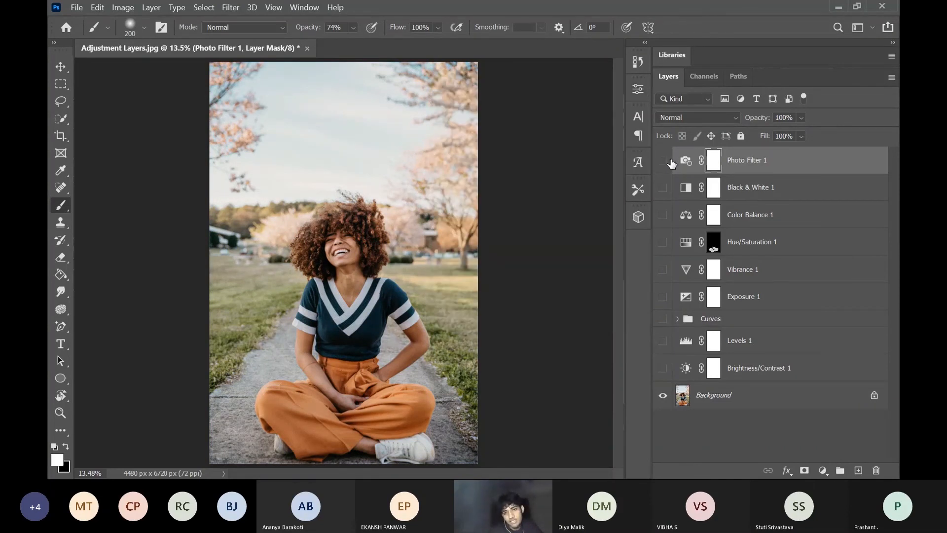
{"action": "left_click", "coordinate": [822, 470]}
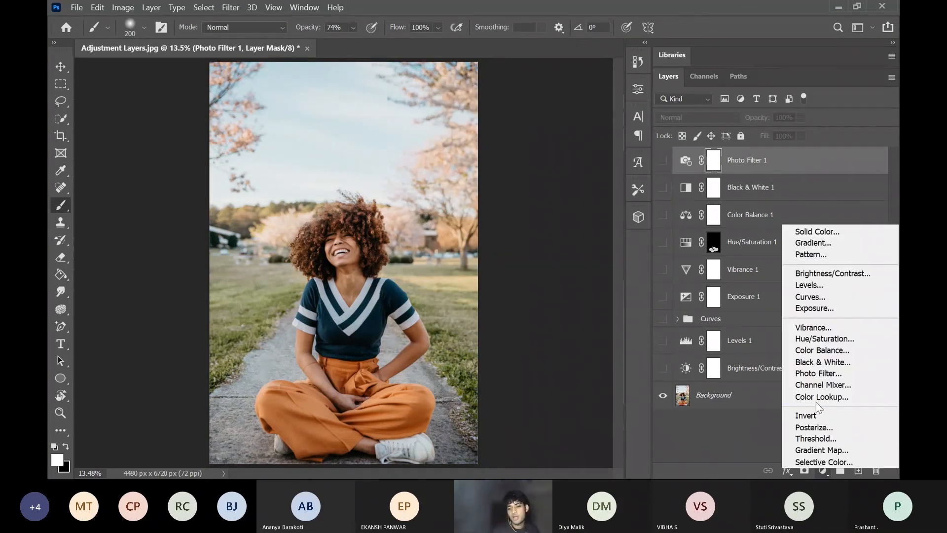
{"action": "left_click", "coordinate": [813, 388]}
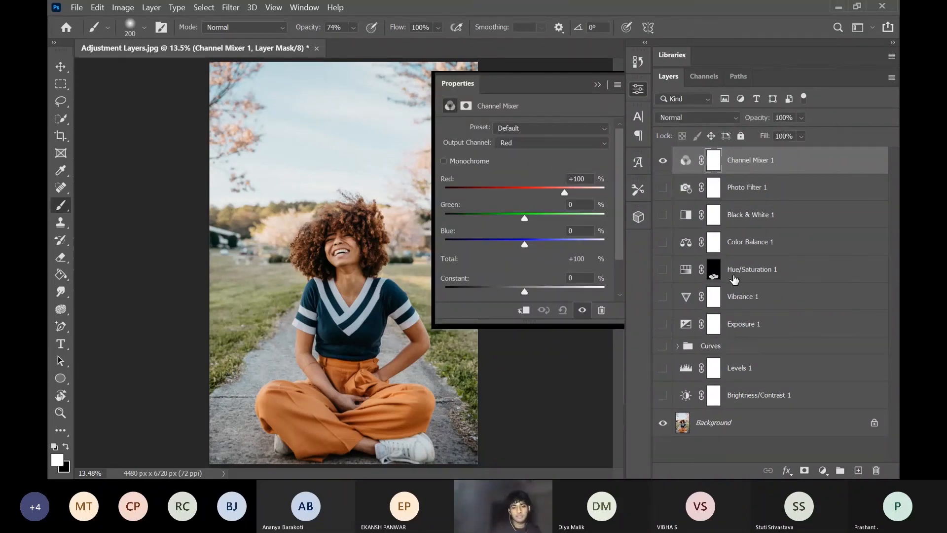
Step: Try the Black & White Infrared (RGB) preset on the Channel Mixer layer, and return to Default
{"action": "left_click", "coordinate": [523, 130]}
{"action": "left_click", "coordinate": [523, 159]}
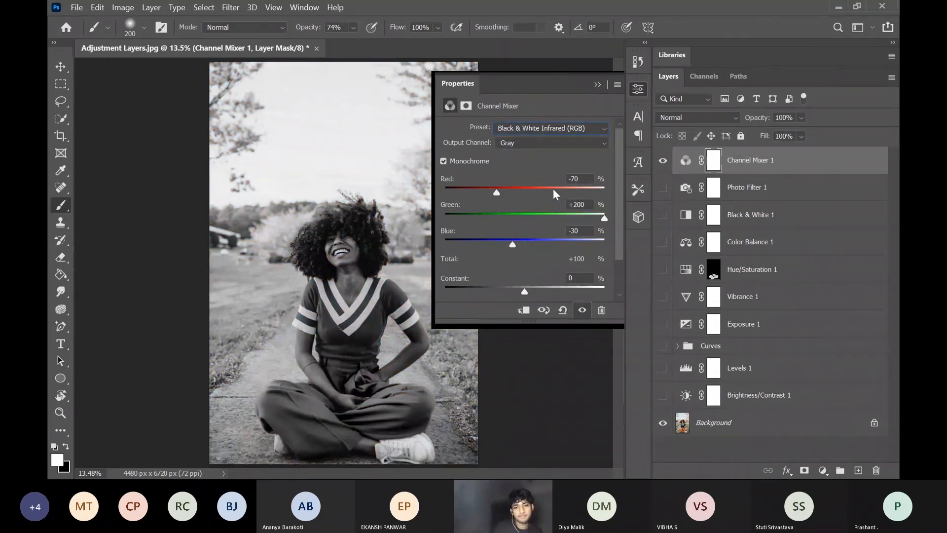
{"action": "left_click", "coordinate": [514, 128]}
{"action": "left_click", "coordinate": [513, 137]}
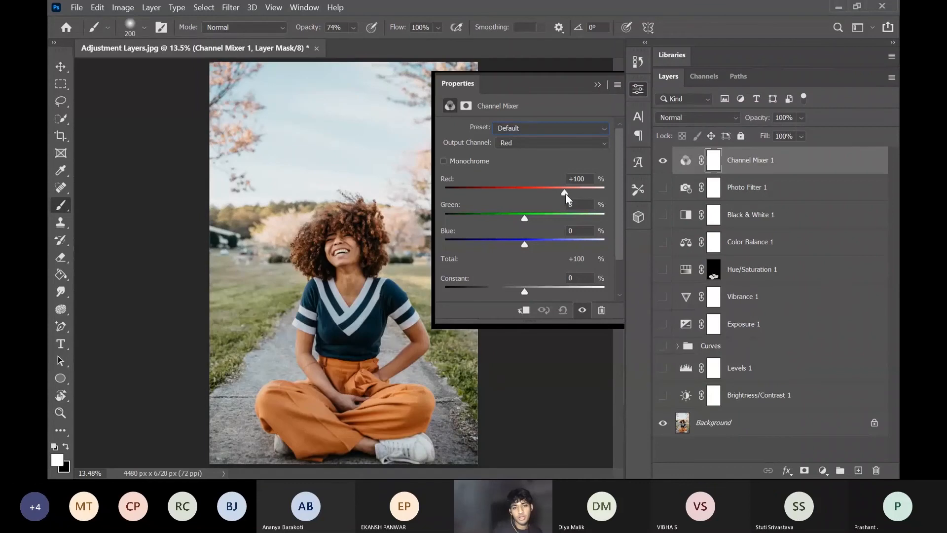
Step: Lower the Red value of the Red output channel to -97% on the Channel Mixer layer
{"action": "left_click_drag", "start_coordinate": [566, 193], "coordinate": [520, 192]}
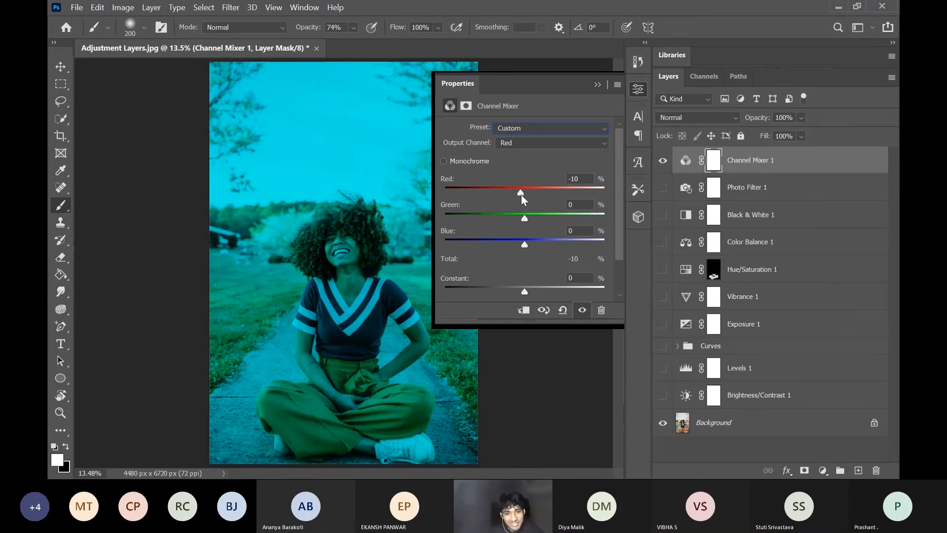
{"action": "left_click_drag", "start_coordinate": [521, 195], "coordinate": [504, 197]}
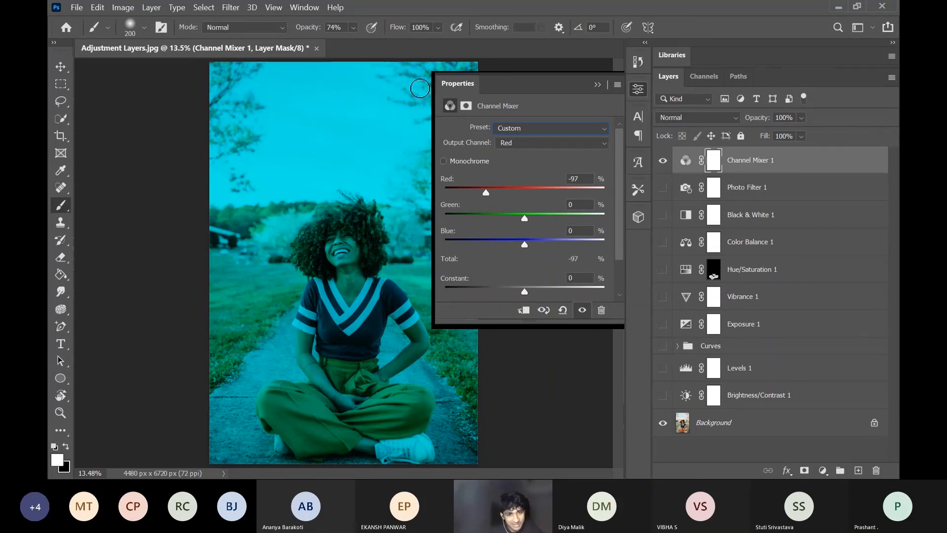
Step: Try +55% Red and -200% Green in the Channel Mixer's Red output channel, comparing the photo with the layer hidden and shown
{"action": "left_click_drag", "start_coordinate": [486, 191], "coordinate": [547, 197]}
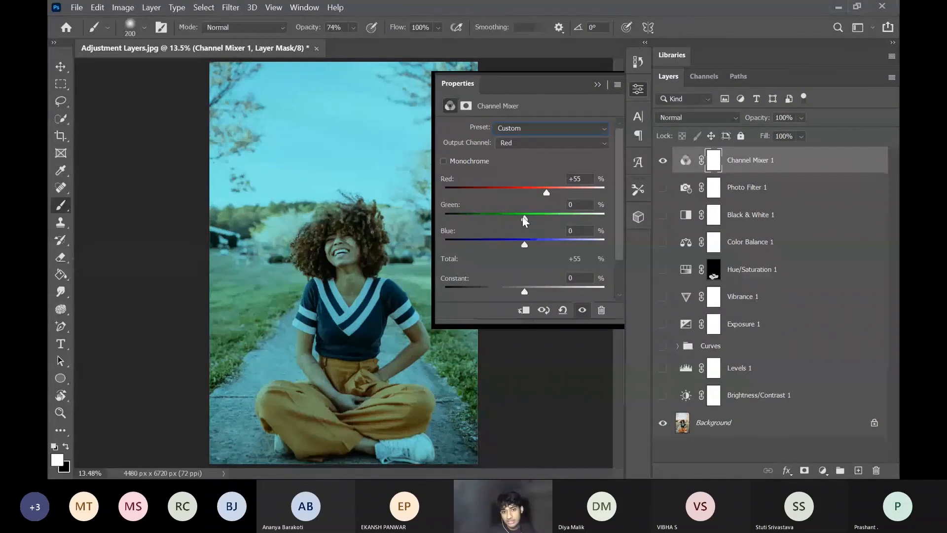
{"action": "left_click_drag", "start_coordinate": [538, 219], "coordinate": [454, 217]}
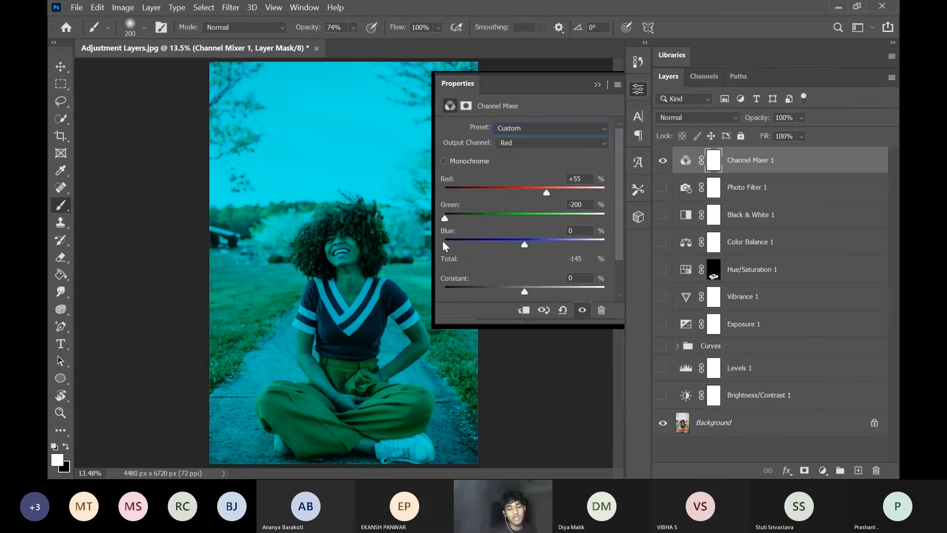
{"action": "left_click", "coordinate": [597, 85]}
{"action": "left_click", "coordinate": [661, 162]}
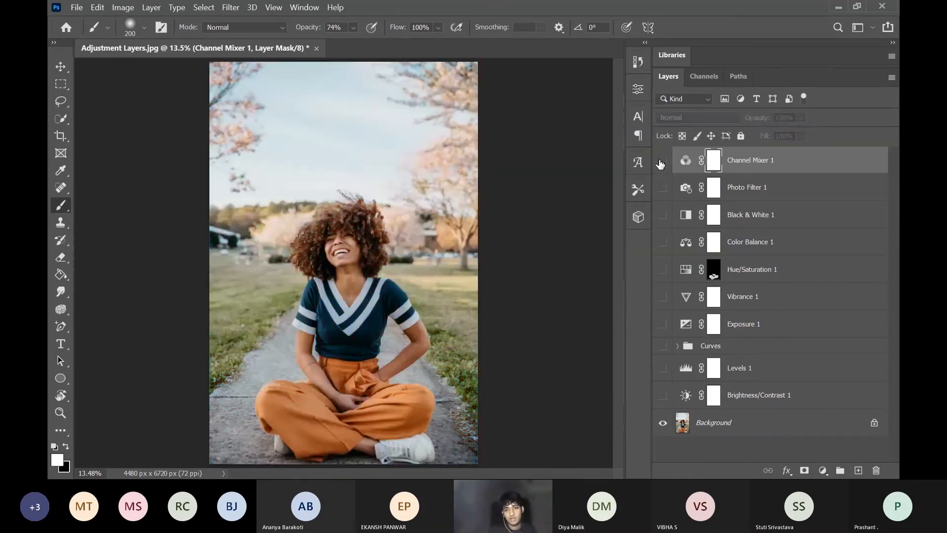
{"action": "left_click", "coordinate": [661, 162]}
{"action": "left_click", "coordinate": [661, 161]}
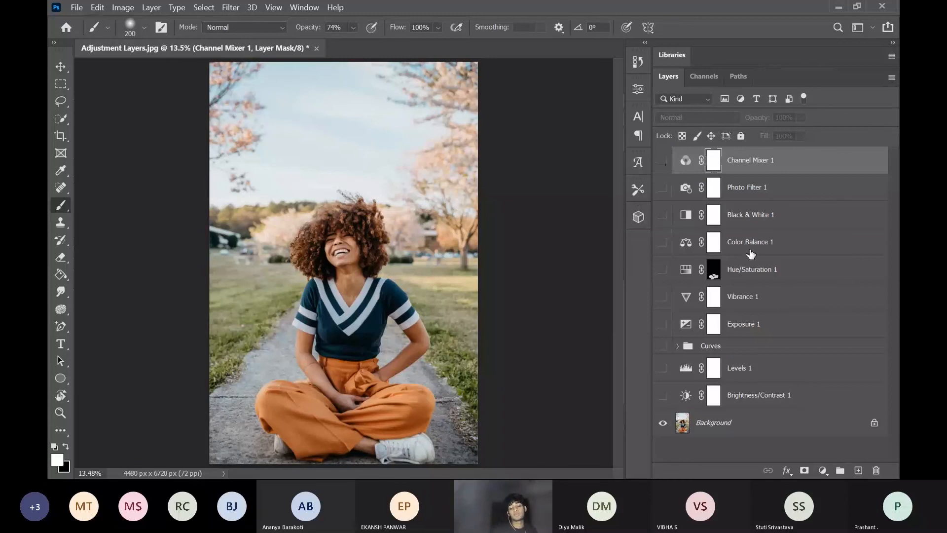
{"action": "left_click", "coordinate": [661, 161]}
Step: Apply the Black & White Infrared (RGB) preset to the Channel Mixer 1 layer
{"action": "double_click", "coordinate": [685, 162]}
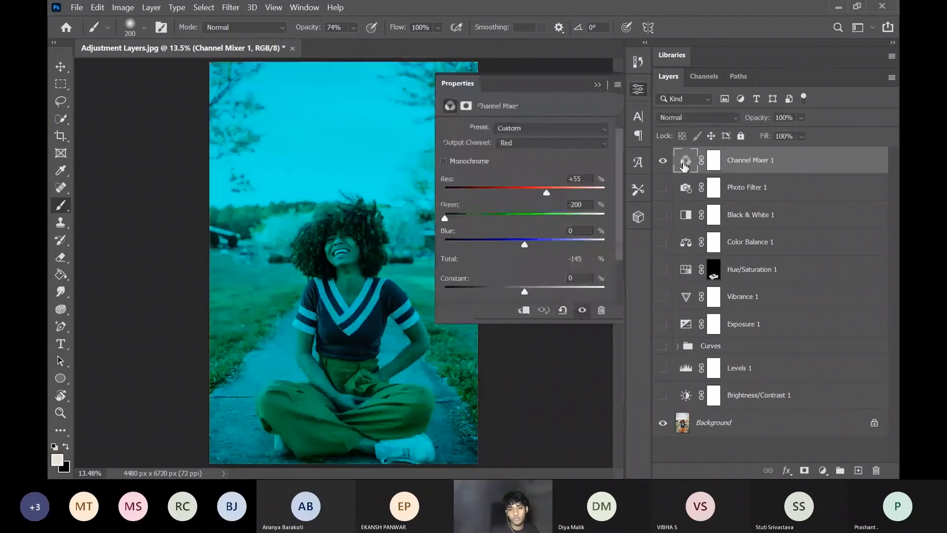
{"action": "left_click", "coordinate": [510, 127]}
{"action": "left_click", "coordinate": [513, 170]}
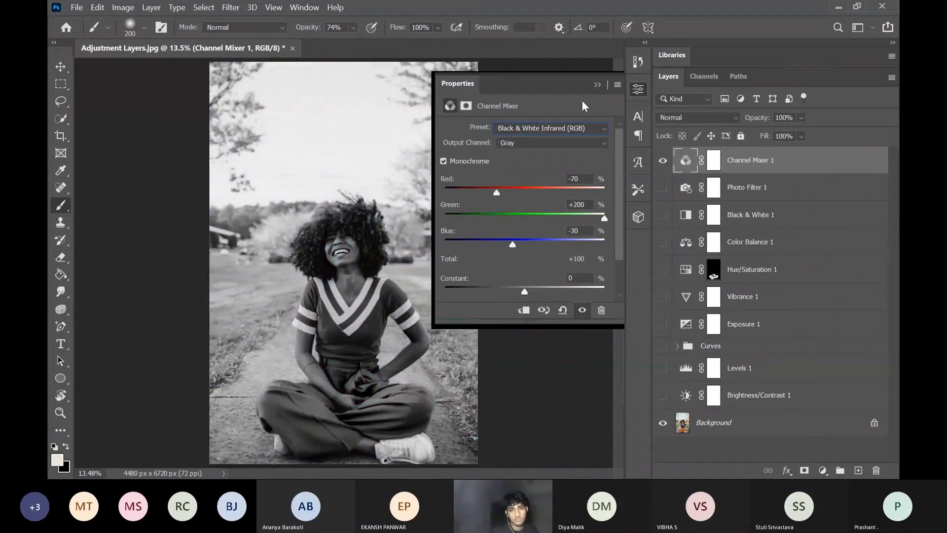
{"action": "left_click", "coordinate": [598, 86]}
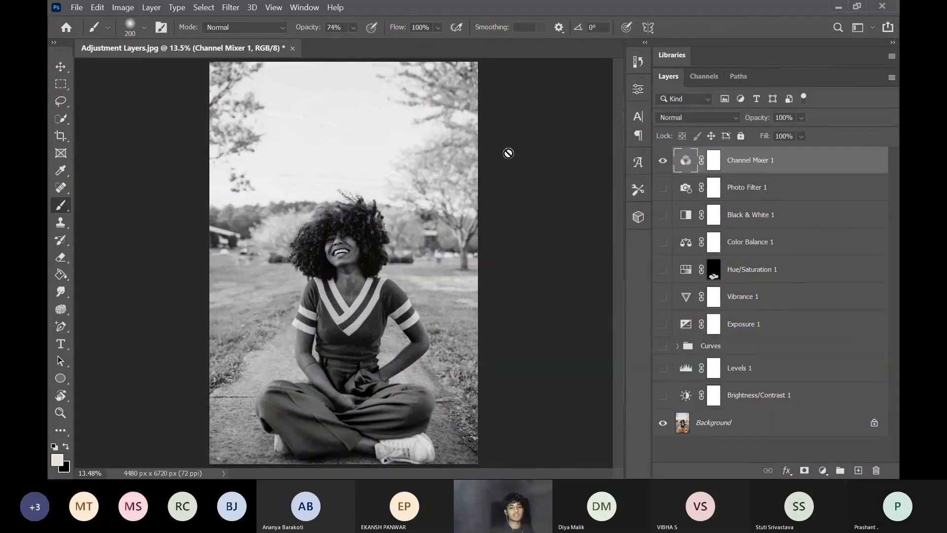
Step: Hide Channel Mixer 1, and add a Color Lookup adjustment layer on top
{"action": "left_click", "coordinate": [662, 160]}
{"action": "left_click", "coordinate": [819, 468]}
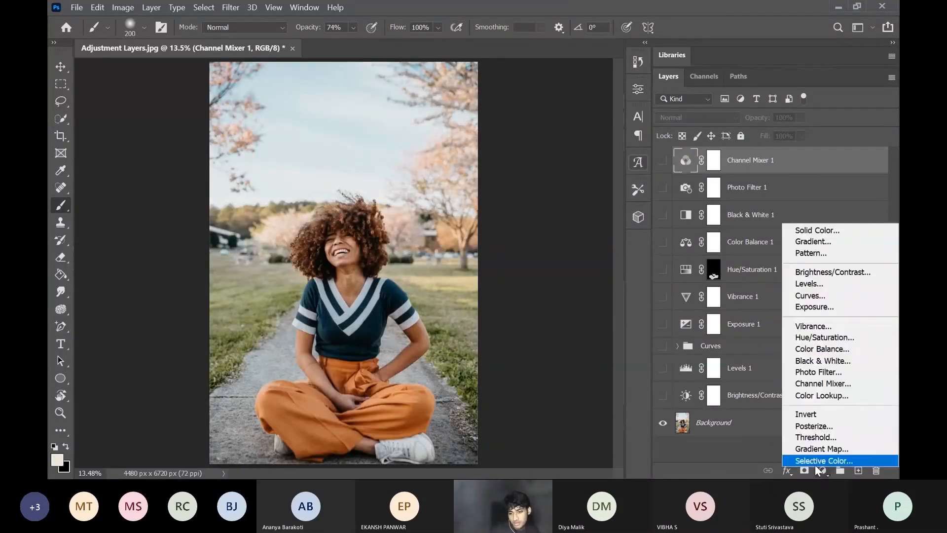
{"action": "left_click", "coordinate": [811, 395]}
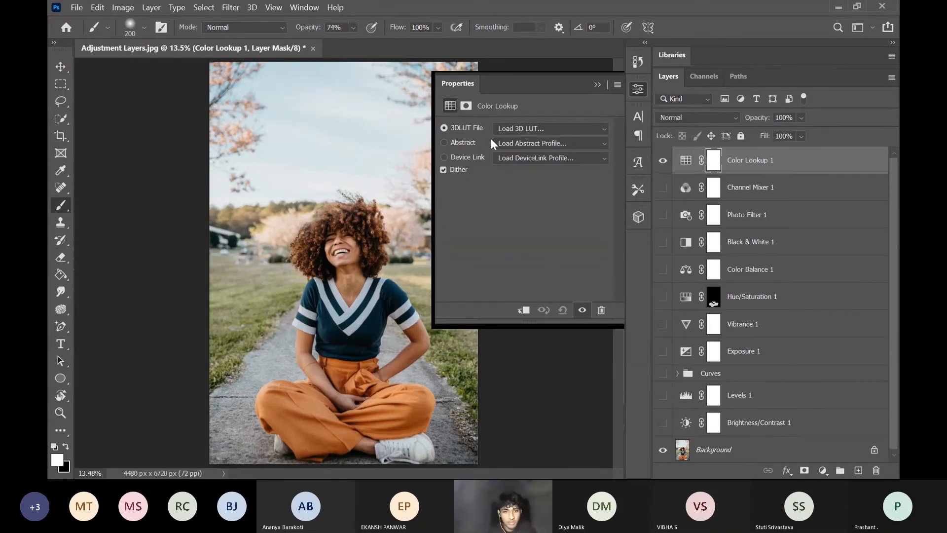
Step: Browse the 3D LUT files for the Color Lookup layer, and try Fuji ETERNA 250D Fuji 3510 (by Adobe).cube
{"action": "left_click", "coordinate": [536, 128]}
{"action": "key", "text": "Escape"}
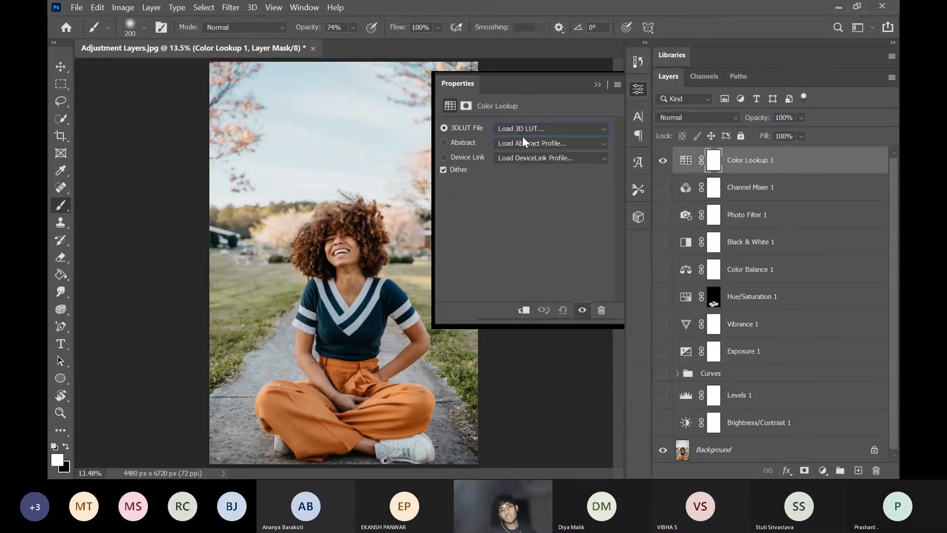
{"action": "left_click", "coordinate": [529, 129]}
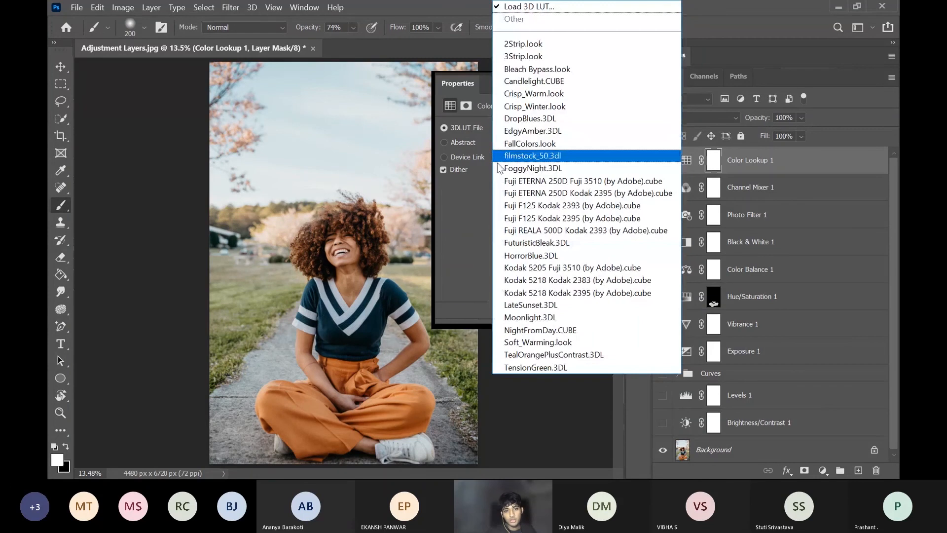
{"action": "key", "text": "Escape"}
{"action": "left_click", "coordinate": [537, 128]}
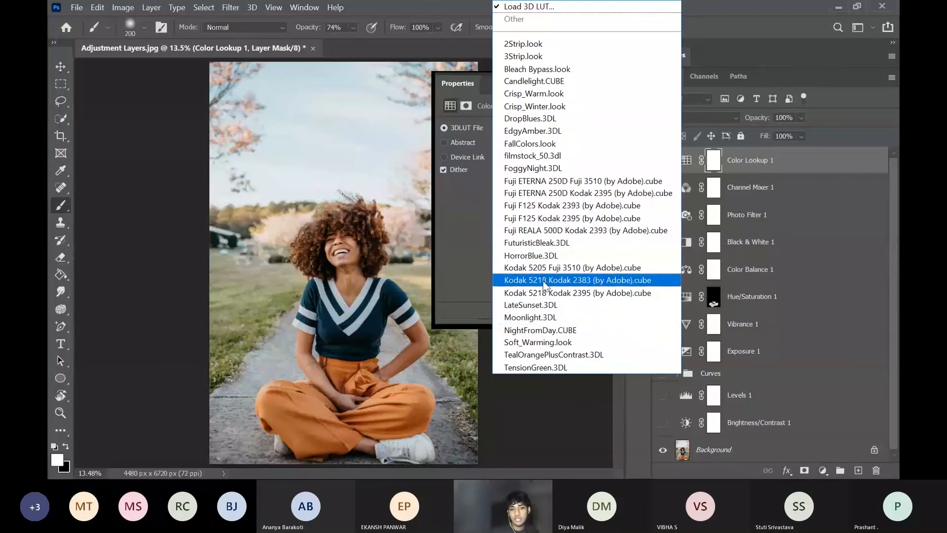
{"action": "left_click", "coordinate": [547, 186]}
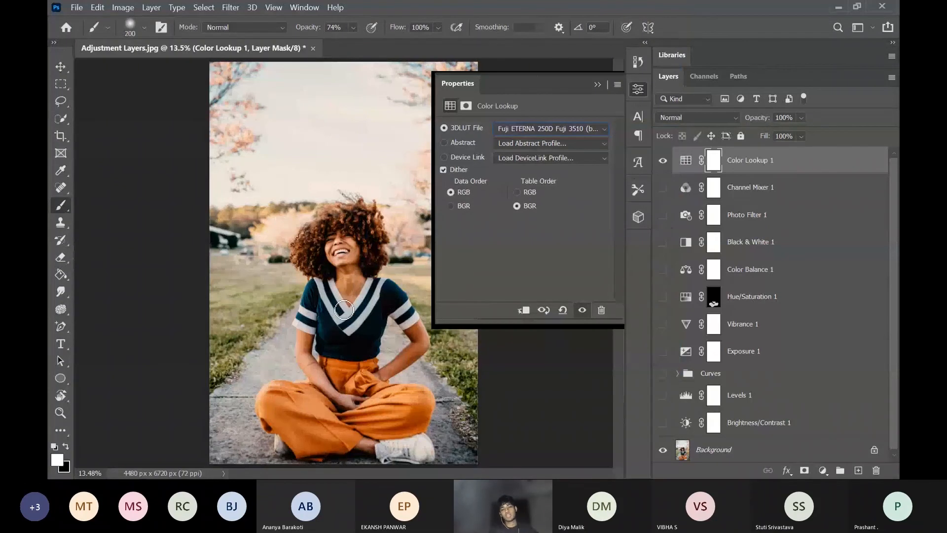
Step: Try the Crisp_Winter.look and Crisp_Warm.look 3D LUTs on the Color Lookup layer
{"action": "left_click", "coordinate": [526, 133]}
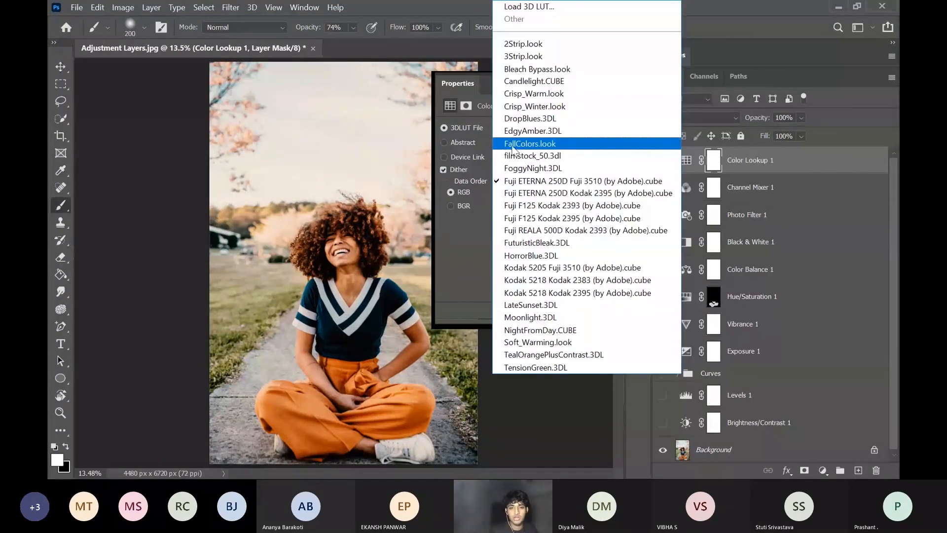
{"action": "left_click", "coordinate": [542, 127]}
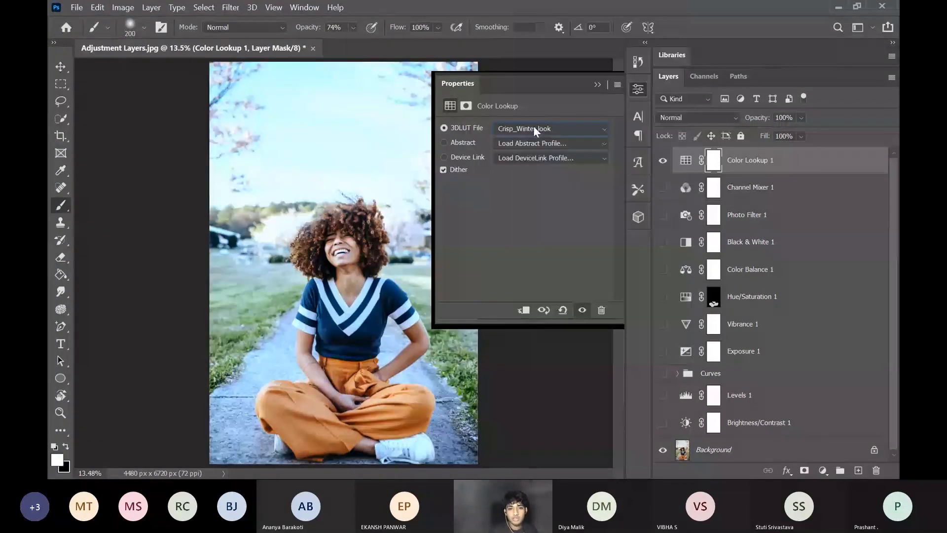
{"action": "left_click", "coordinate": [533, 127]}
{"action": "left_click", "coordinate": [536, 93]}
Step: Load the TensionGreen.3DL LUT on the Color Lookup layer, and invert its mask to black
{"action": "left_click", "coordinate": [531, 126]}
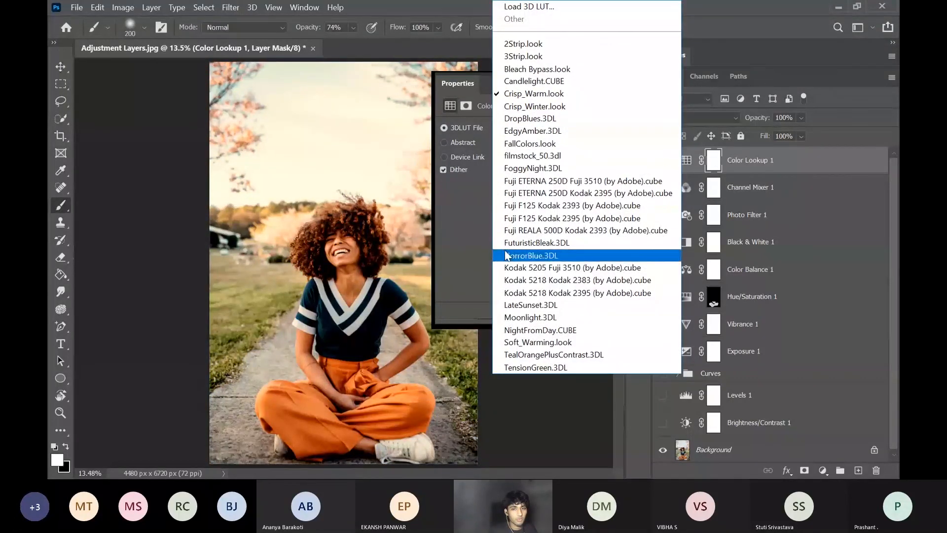
{"action": "left_click", "coordinate": [528, 368]}
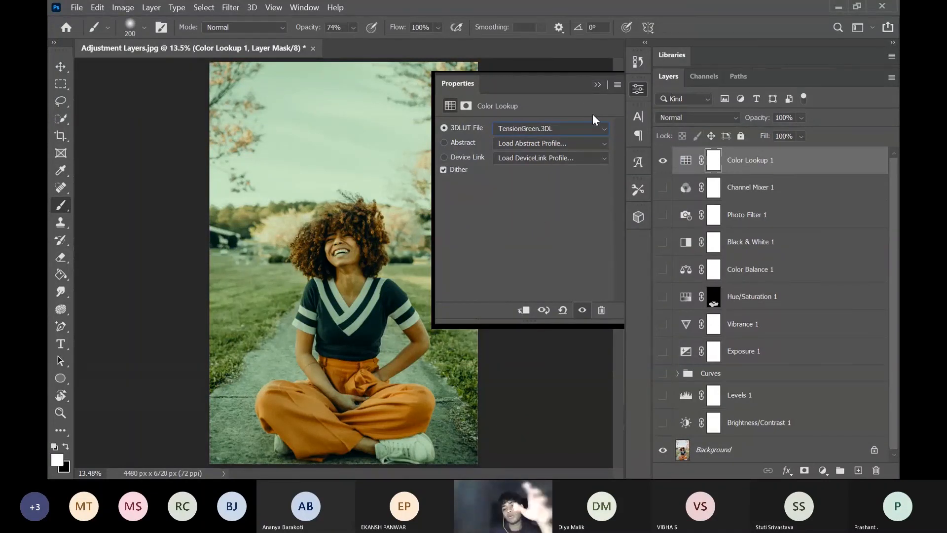
{"action": "left_click", "coordinate": [597, 85]}
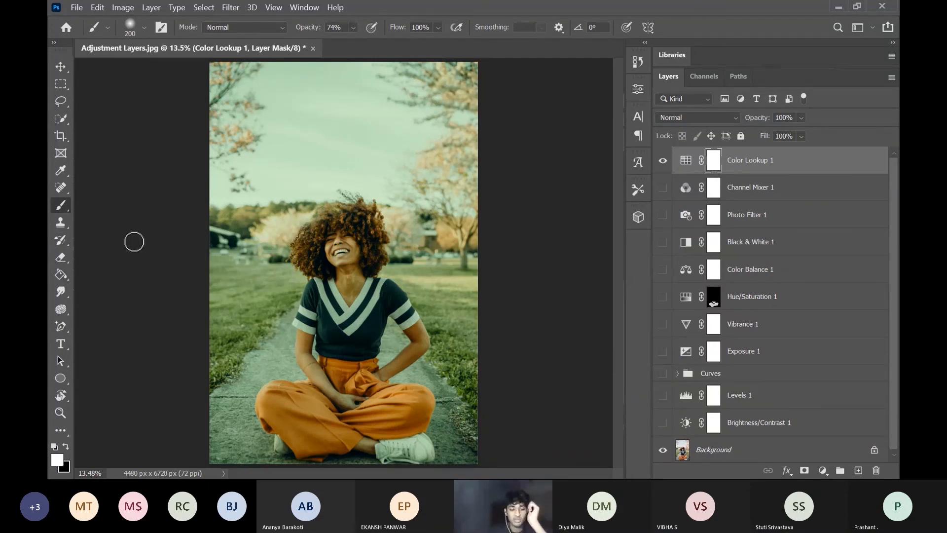
{"action": "key", "text": "ctrl+i"}
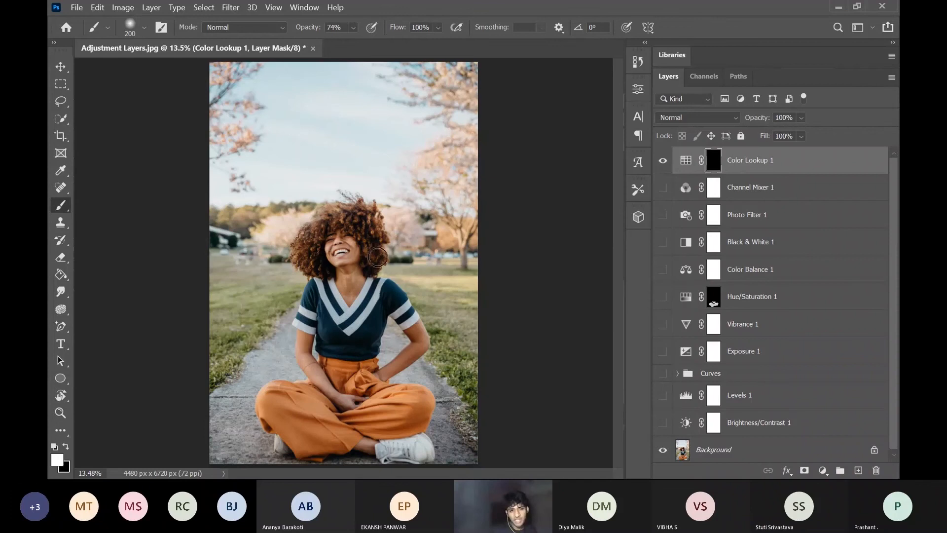
Step: Try painting the sky and background white on the Color Lookup mask with a 2100 px brush, and undo the strokes
{"action": "key", "text": "bracketright"}
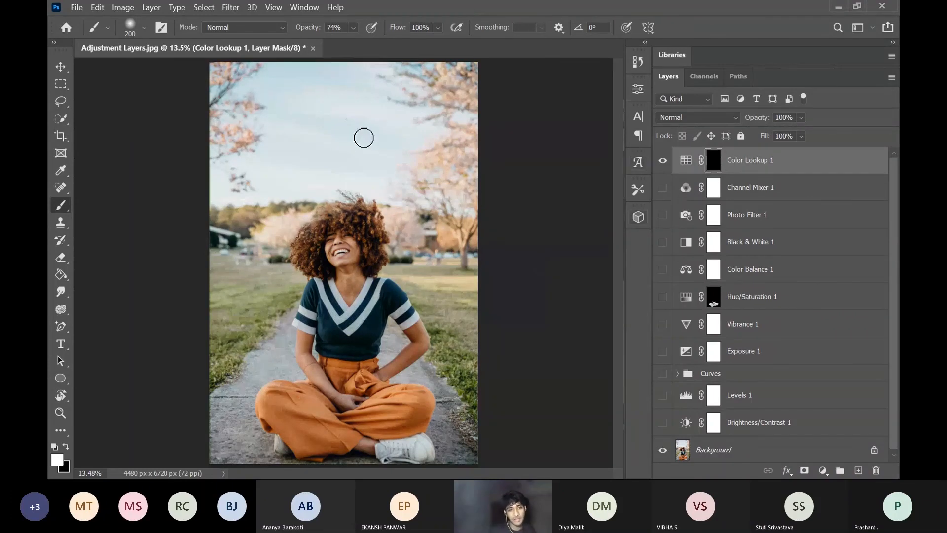
{"action": "key", "text": "bracketright"}
{"action": "key", "text": "bracketright"}
{"action": "key", "text": "bracketright"}
{"action": "key", "text": "bracketright"}
{"action": "key", "text": "bracketright"}
{"action": "key", "text": "bracketright"}
{"action": "key", "text": "bracketright"}
{"action": "key", "text": "bracketright"}
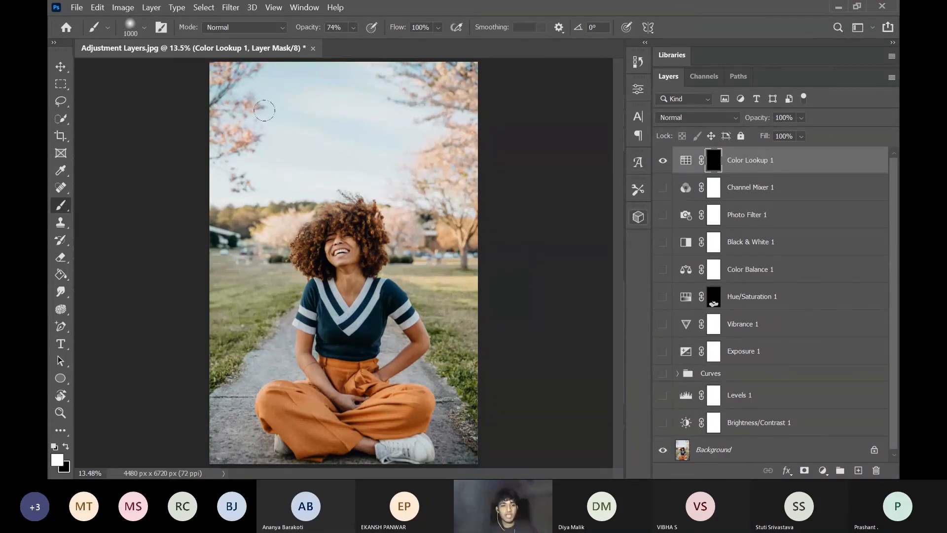
{"action": "left_click_drag", "start_coordinate": [186, 122], "coordinate": [236, 72]}
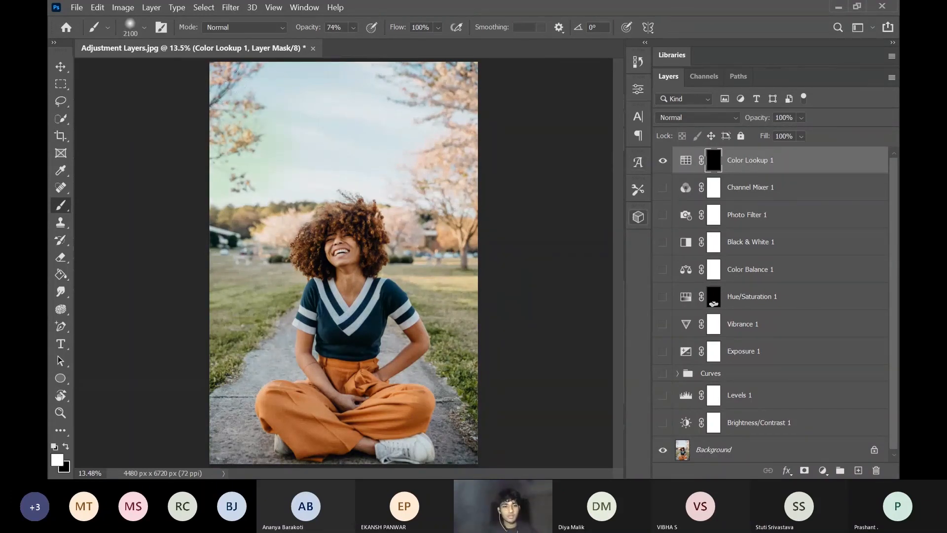
{"action": "mouse_move", "coordinate": [335, 82]}
{"action": "left_mouse_down"}
{"action": "mouse_move", "coordinate": [405, 86]}
{"action": "mouse_move", "coordinate": [466, 145]}
{"action": "mouse_move", "coordinate": [461, 192]}
{"action": "left_mouse_up"}
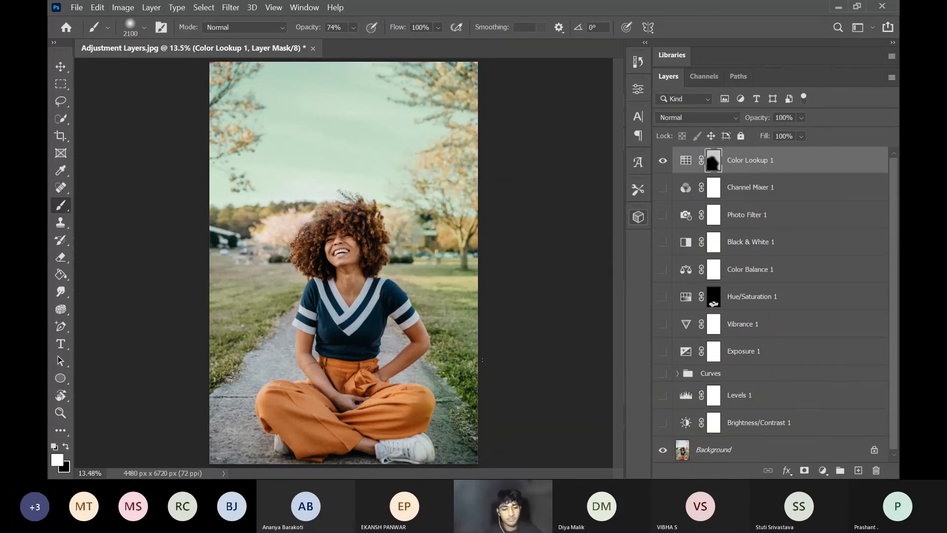
{"action": "key", "text": "ctrl+z"}
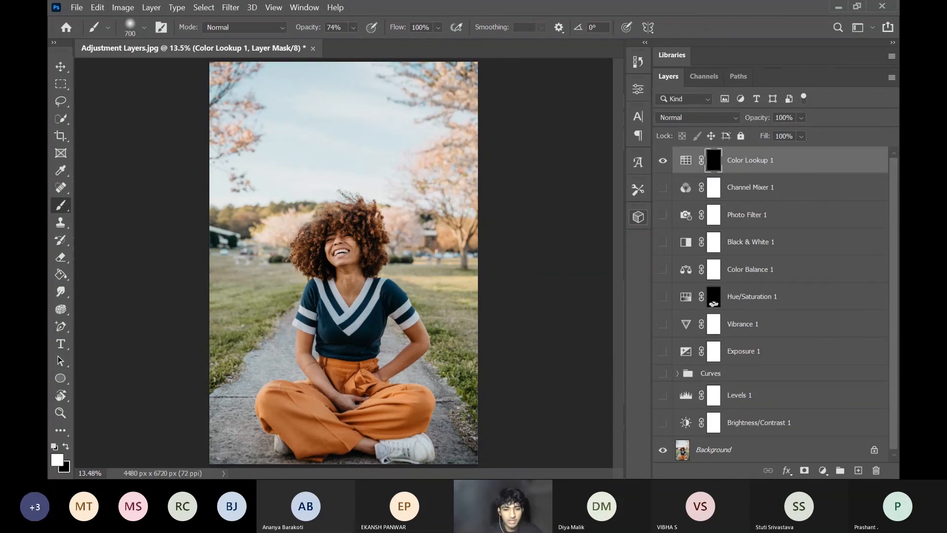
Step: Paint the sky, grass and path around the woman white on the Color Lookup mask with a 600 px brush, then reduce the brush to 250 px
{"action": "key", "text": "bracketleft"}
{"action": "mouse_move", "coordinate": [457, 434]}
{"action": "left_mouse_down"}
{"action": "mouse_move", "coordinate": [459, 217]}
{"action": "mouse_move", "coordinate": [467, 236]}
{"action": "left_mouse_up"}
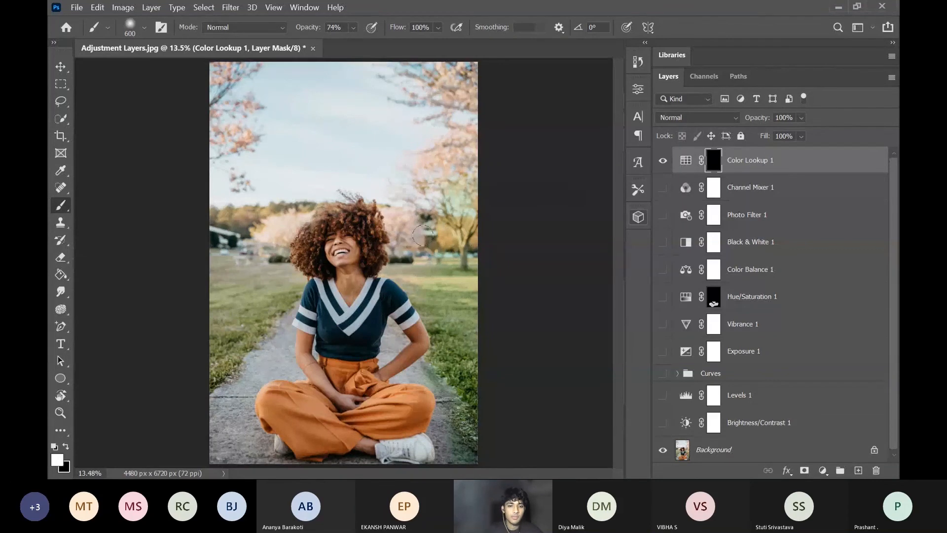
{"action": "mouse_move", "coordinate": [224, 313]}
{"action": "left_mouse_down"}
{"action": "mouse_move", "coordinate": [253, 184]}
{"action": "mouse_move", "coordinate": [271, 231]}
{"action": "mouse_move", "coordinate": [300, 189]}
{"action": "mouse_move", "coordinate": [264, 133]}
{"action": "mouse_move", "coordinate": [225, 129]}
{"action": "mouse_move", "coordinate": [301, 84]}
{"action": "mouse_move", "coordinate": [232, 69]}
{"action": "mouse_move", "coordinate": [463, 108]}
{"action": "mouse_move", "coordinate": [371, 176]}
{"action": "left_mouse_up"}
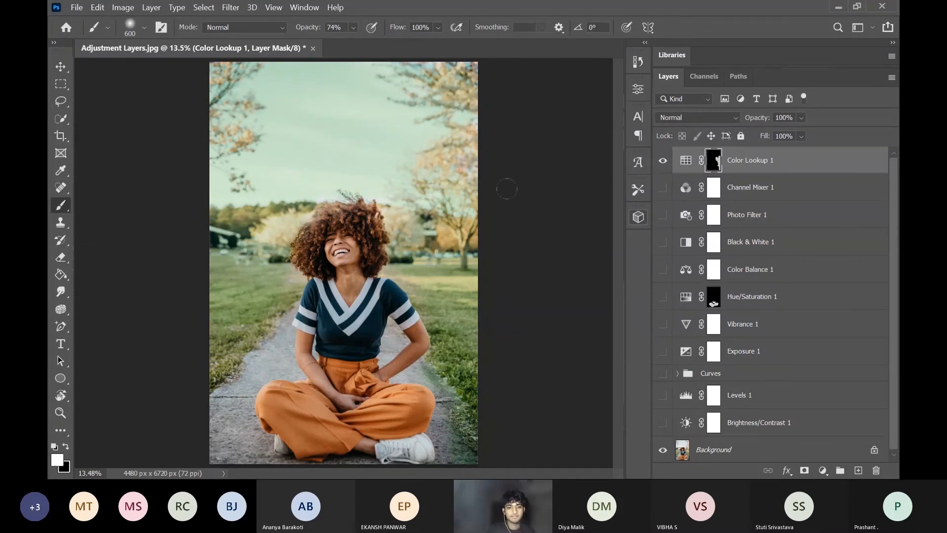
{"action": "mouse_move", "coordinate": [232, 395]}
{"action": "left_mouse_down"}
{"action": "mouse_move", "coordinate": [244, 307]}
{"action": "mouse_move", "coordinate": [274, 328]}
{"action": "mouse_move", "coordinate": [287, 369]}
{"action": "mouse_move", "coordinate": [254, 387]}
{"action": "mouse_move", "coordinate": [220, 442]}
{"action": "mouse_move", "coordinate": [242, 424]}
{"action": "left_mouse_up"}
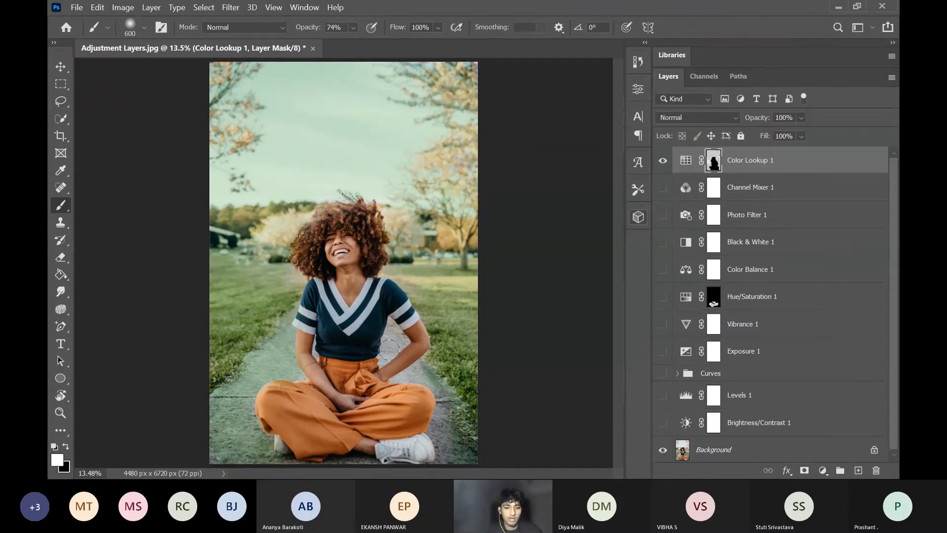
{"action": "key", "text": "bracketleft"}
{"action": "key", "text": "bracketleft"}
{"action": "key", "text": "bracketleft"}
{"action": "key", "text": "bracketleft"}
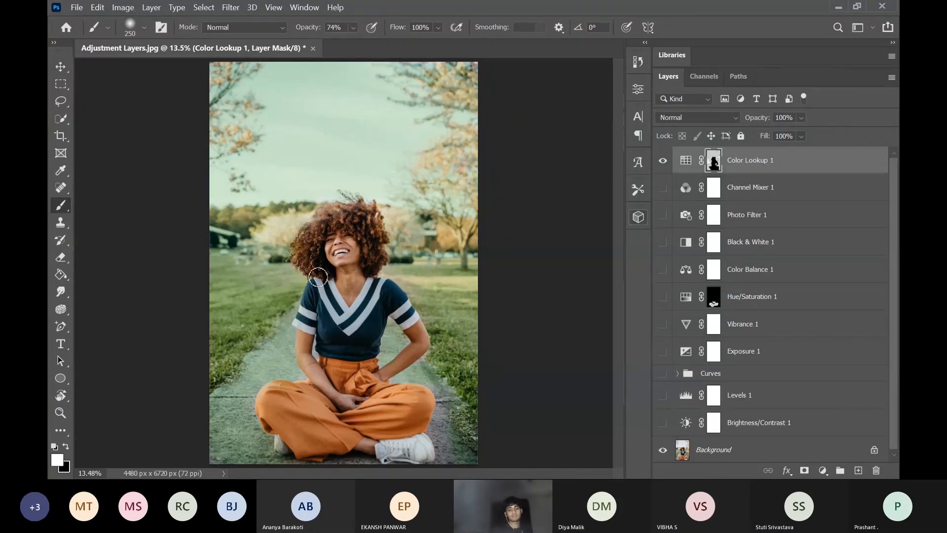
Step: Compare the photo with the Color Lookup layer hidden and shown, and lower the layer's opacity to 21%
{"action": "left_click", "coordinate": [662, 165]}
{"action": "left_click", "coordinate": [662, 165]}
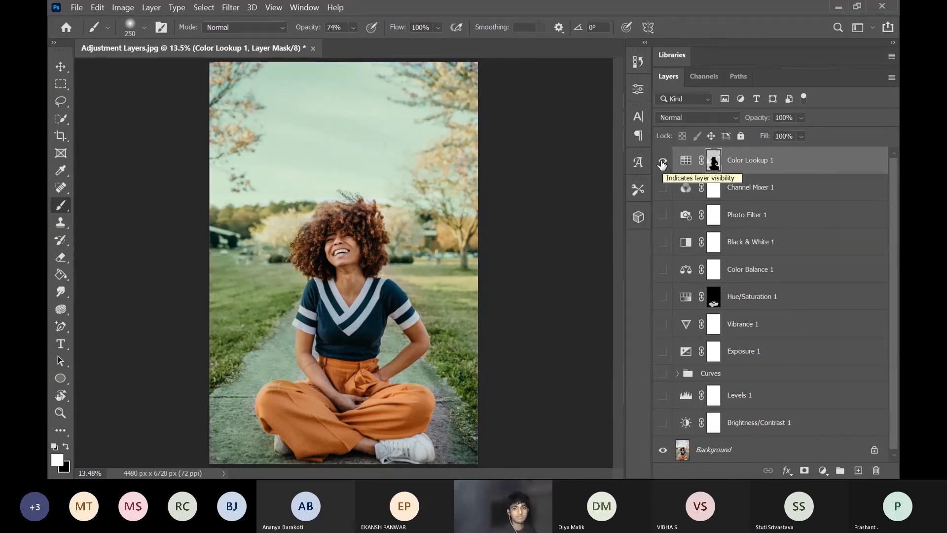
{"action": "left_click_drag", "start_coordinate": [795, 117], "coordinate": [777, 132]}
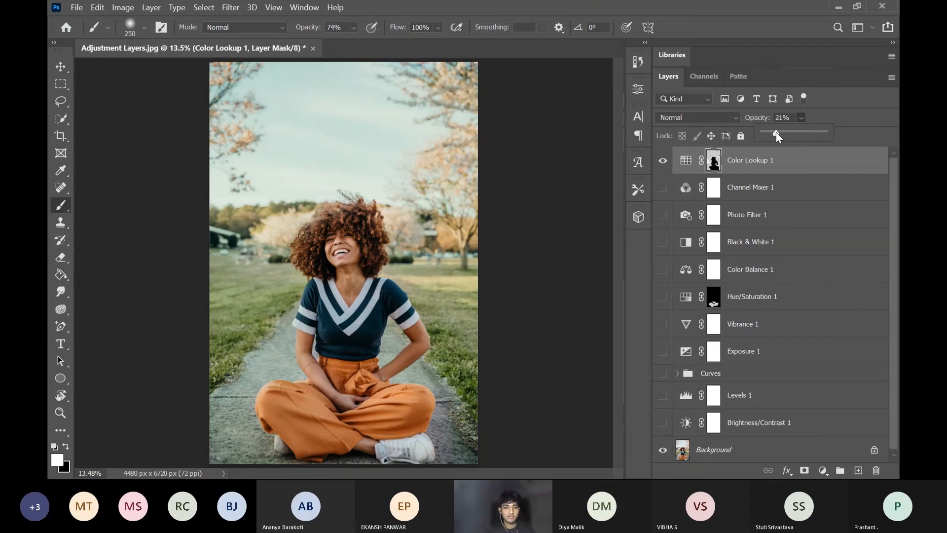
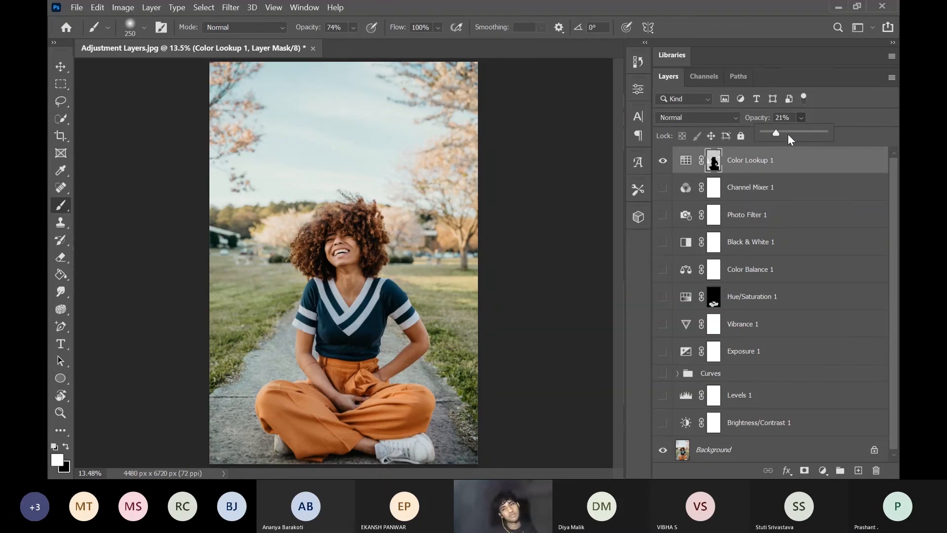
{"action": "left_click", "coordinate": [845, 121]}
Step: Hide Color Lookup 1, and add an Invert adjustment layer on top
{"action": "left_click", "coordinate": [663, 163]}
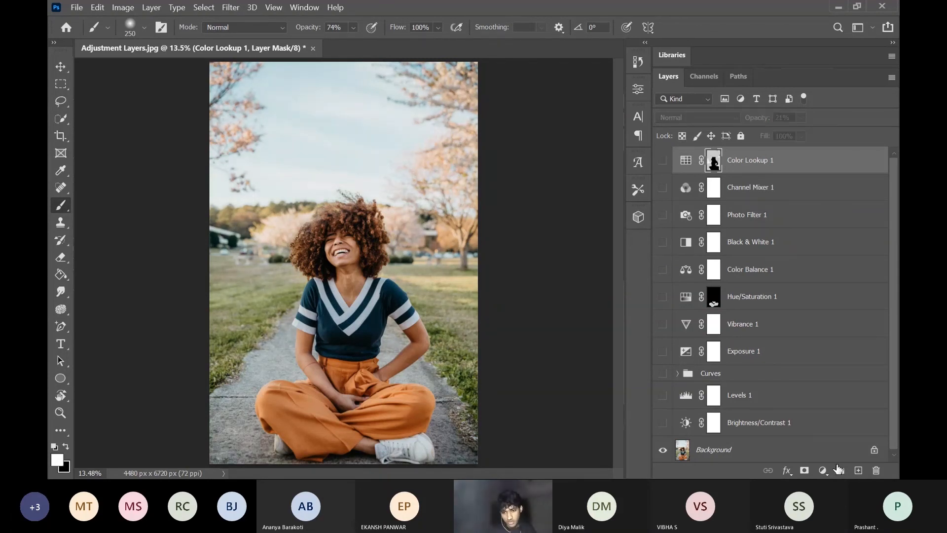
{"action": "left_click", "coordinate": [823, 470]}
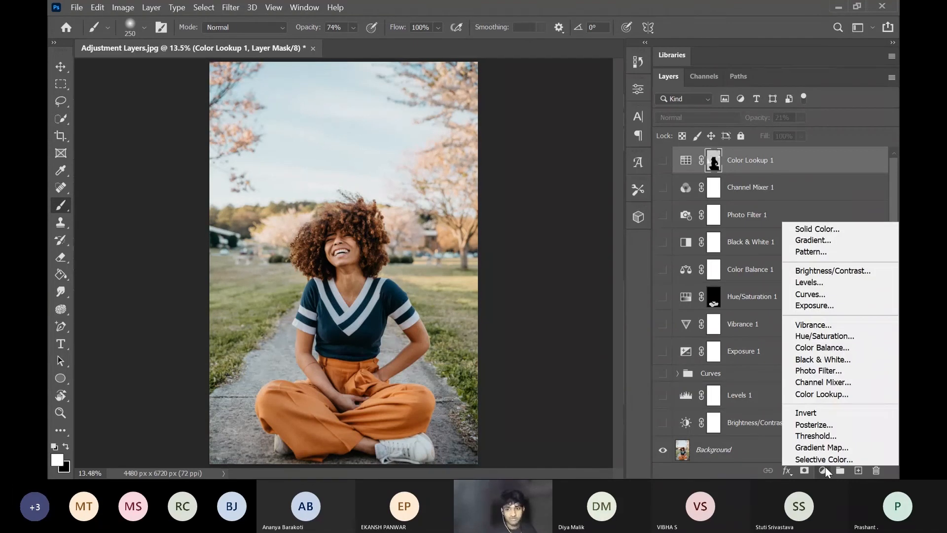
{"action": "left_click", "coordinate": [820, 417]}
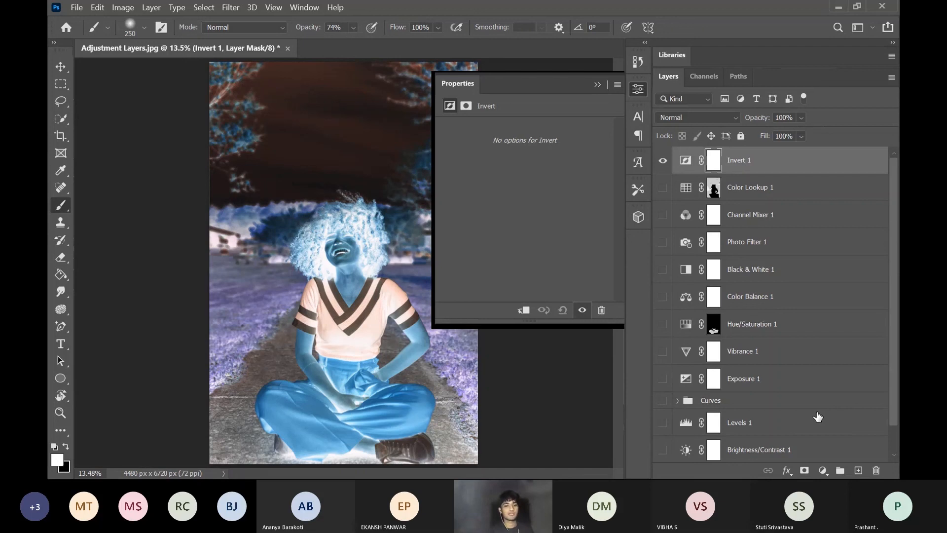
Step: Try the Invert 1 layer at 27% opacity, restore it to 100%, and hide the layer
{"action": "left_click", "coordinate": [801, 117]}
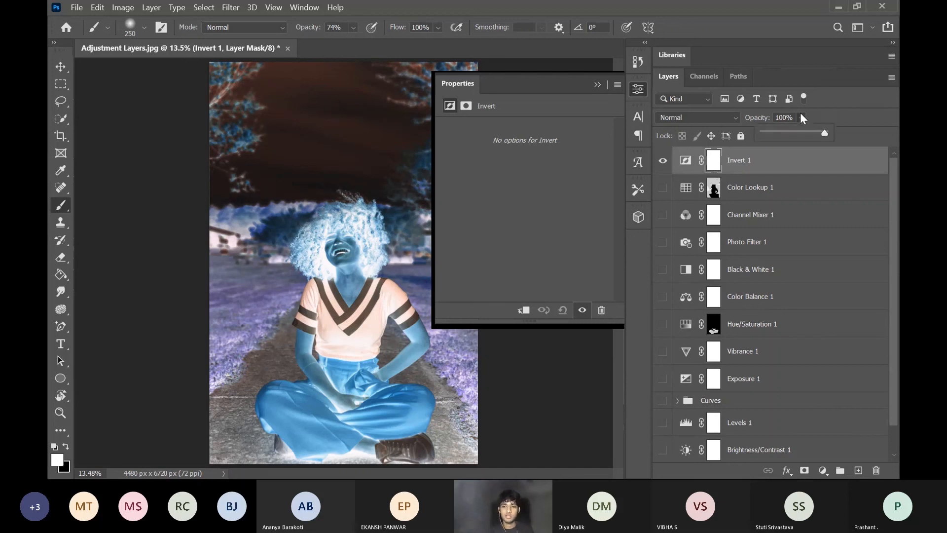
{"action": "left_click", "coordinate": [792, 131]}
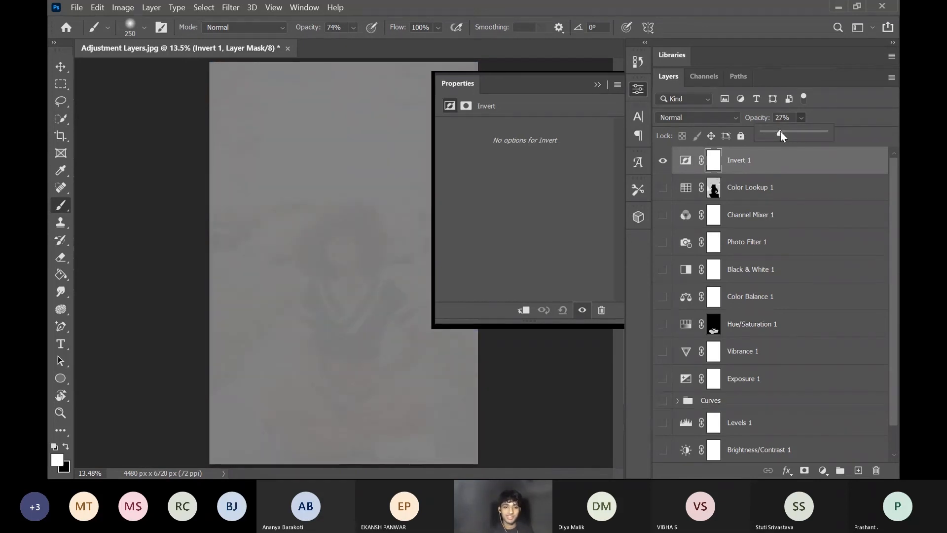
{"action": "left_click", "coordinate": [598, 84]}
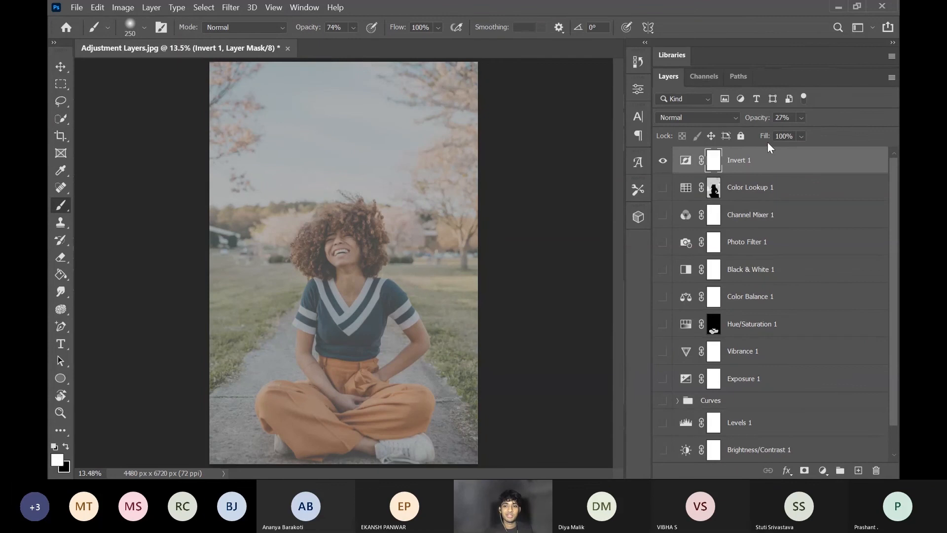
{"action": "left_click", "coordinate": [801, 117]}
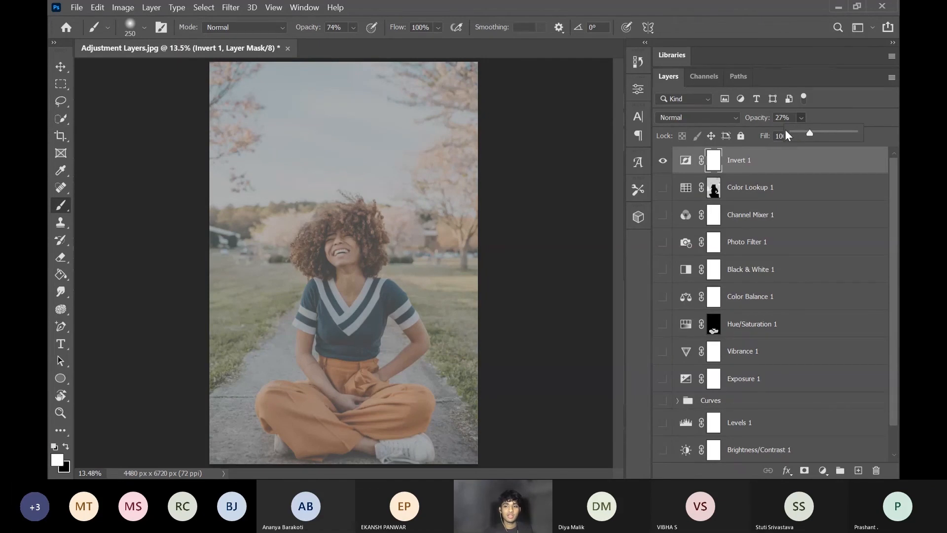
{"action": "left_click_drag", "start_coordinate": [793, 131], "coordinate": [872, 135]}
{"action": "left_click", "coordinate": [837, 107]}
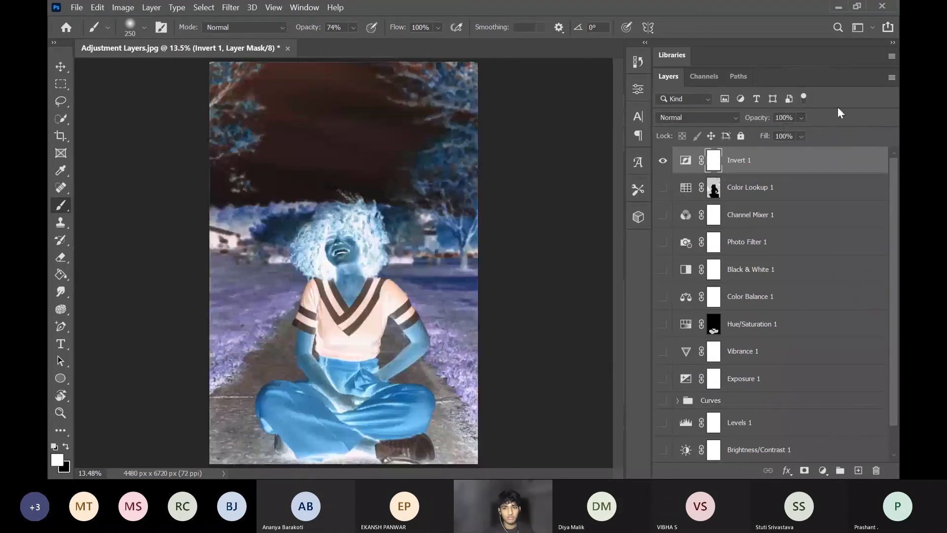
{"action": "left_click", "coordinate": [664, 161]}
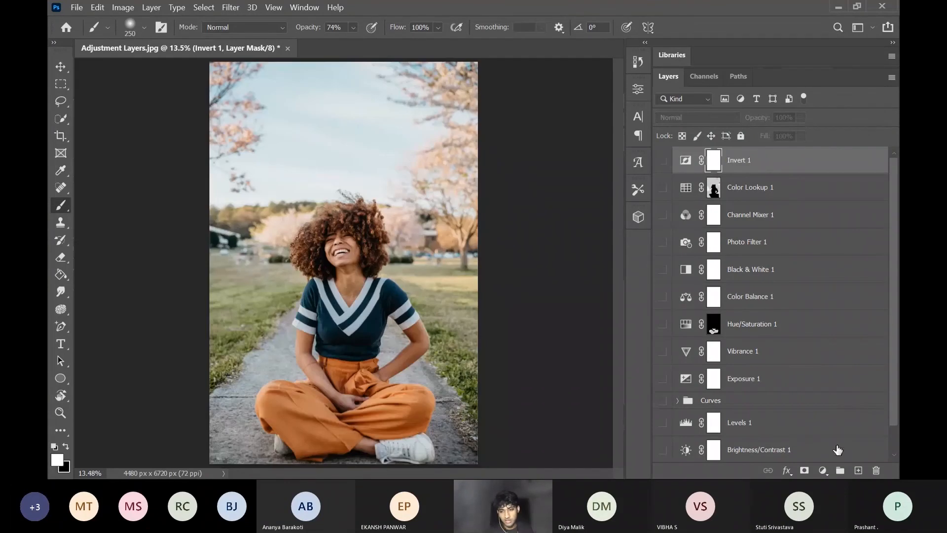
{"action": "left_click", "coordinate": [823, 470]}
{"action": "left_click", "coordinate": [819, 435]}
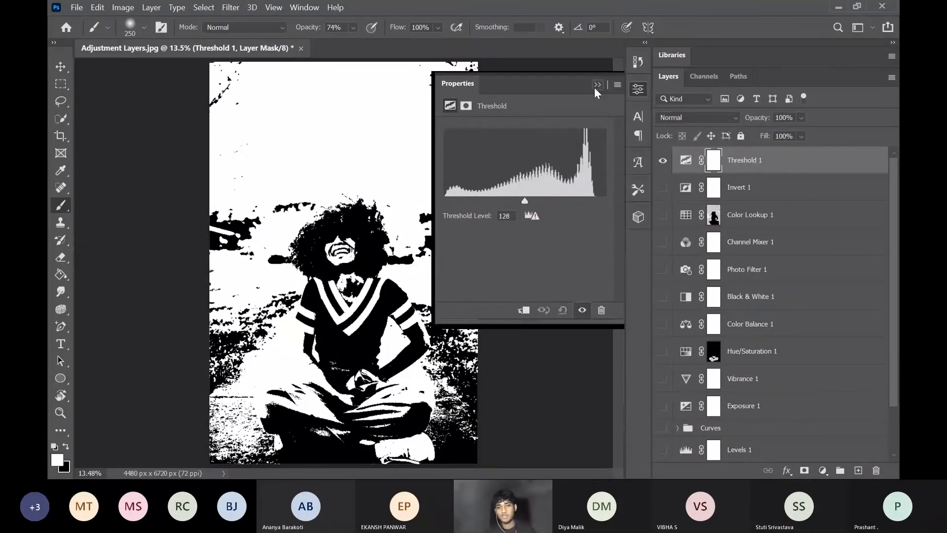
{"action": "left_click", "coordinate": [595, 88]}
{"action": "left_click", "coordinate": [750, 164]}
{"action": "key", "text": "Delete"}
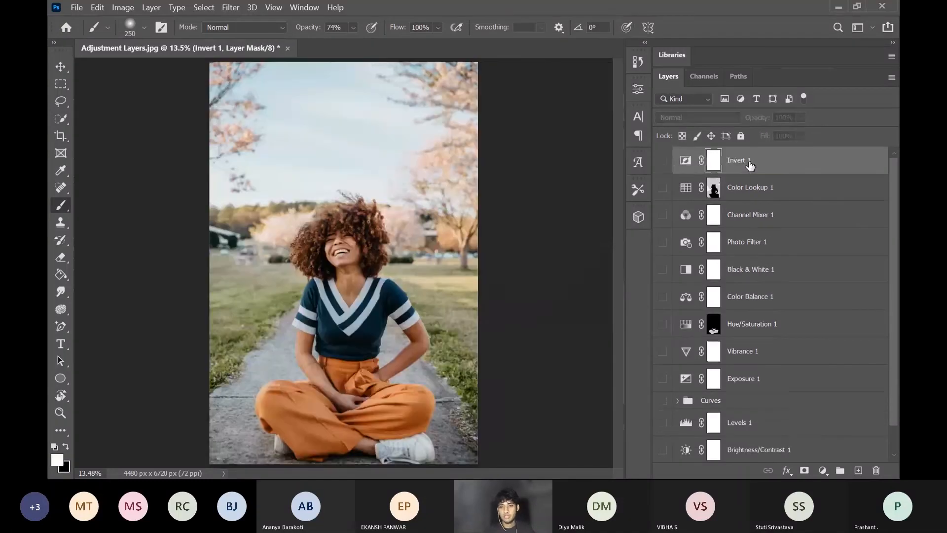
Step: Add a Posterize adjustment layer above Invert 1 and try its levels at 2 and 8
{"action": "left_click", "coordinate": [823, 470]}
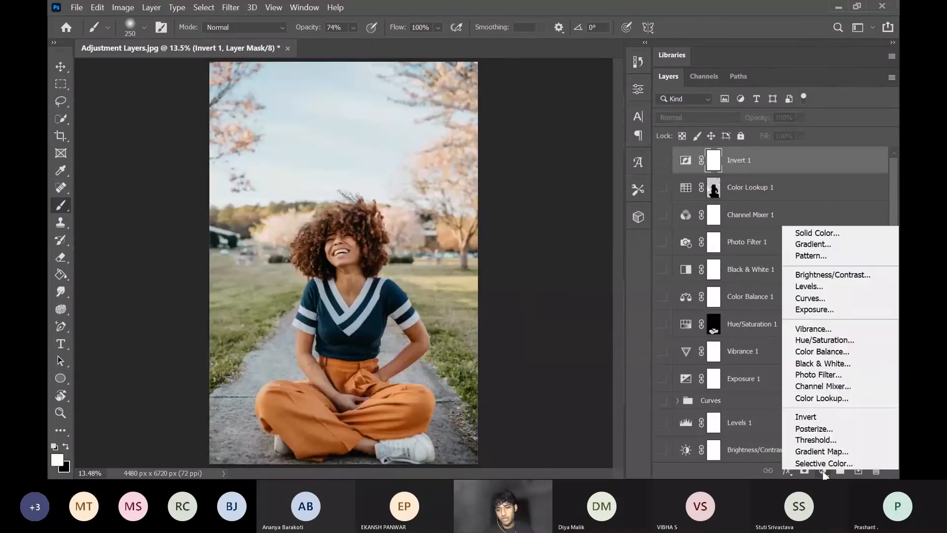
{"action": "left_click", "coordinate": [813, 430]}
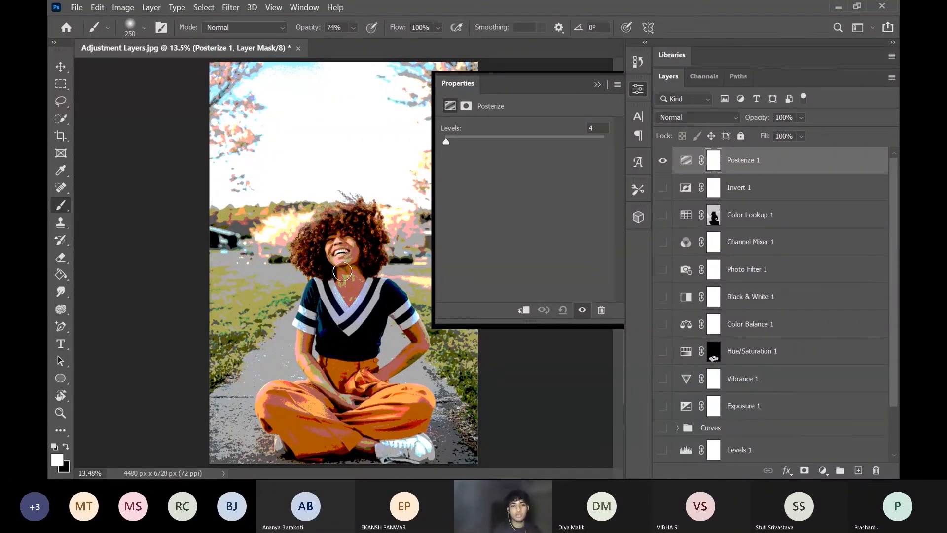
{"action": "mouse_move", "coordinate": [447, 142]}
{"action": "left_mouse_down"}
{"action": "mouse_move", "coordinate": [466, 143]}
{"action": "mouse_move", "coordinate": [448, 142]}
{"action": "left_mouse_up"}
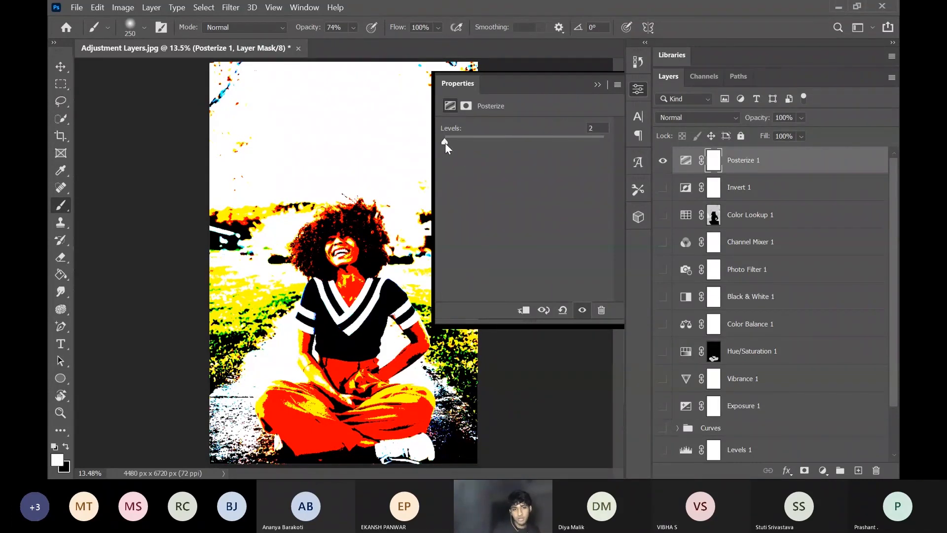
{"action": "left_click_drag", "start_coordinate": [445, 143], "coordinate": [447, 141]}
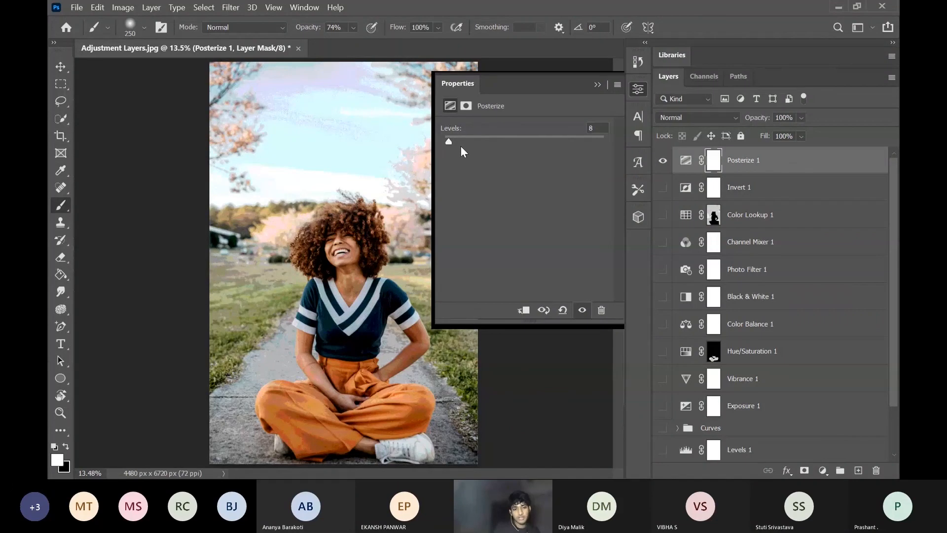
Step: Try 4 and 3 posterize levels, and set the Posterize layer's Levels to 5
{"action": "left_click_drag", "start_coordinate": [603, 129], "coordinate": [594, 131]}
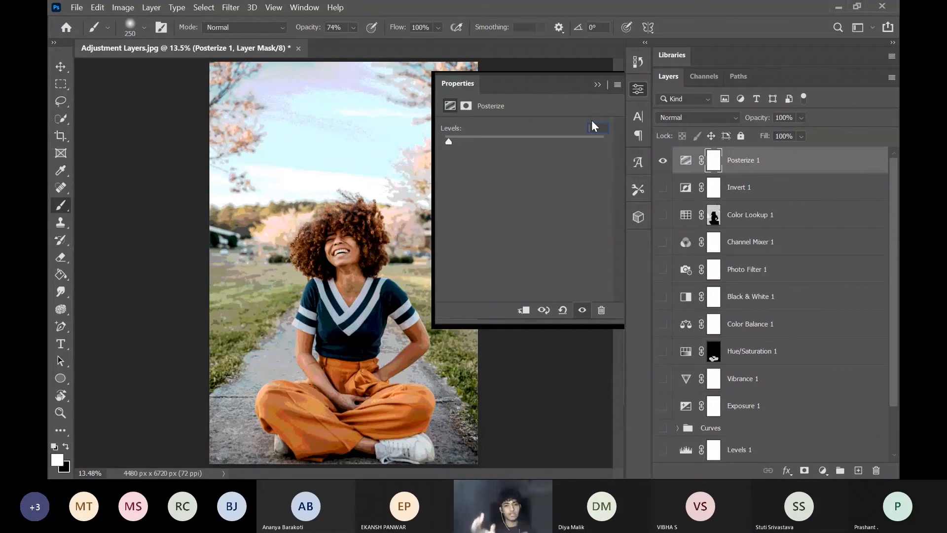
{"action": "type", "text": "4"}
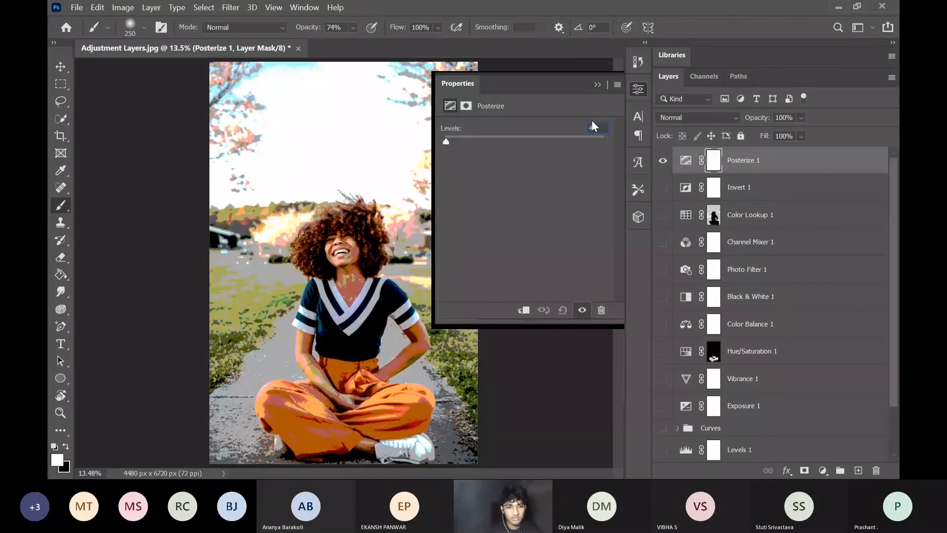
{"action": "type", "text": "3"}
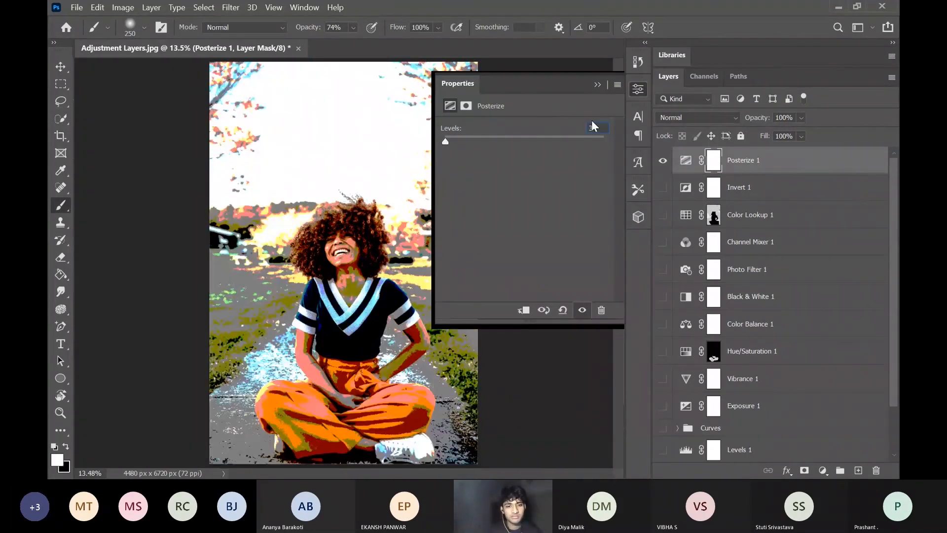
{"action": "type", "text": "4"}
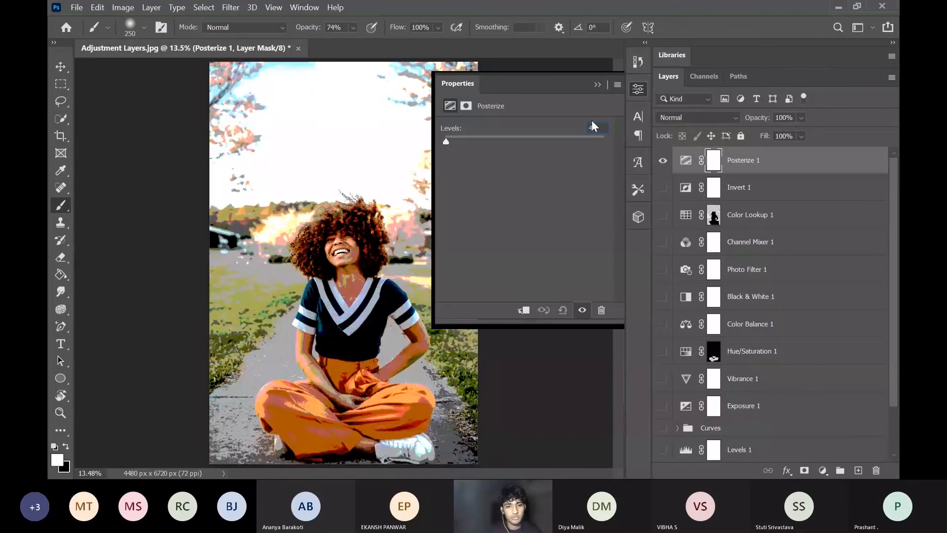
{"action": "type", "text": "5"}
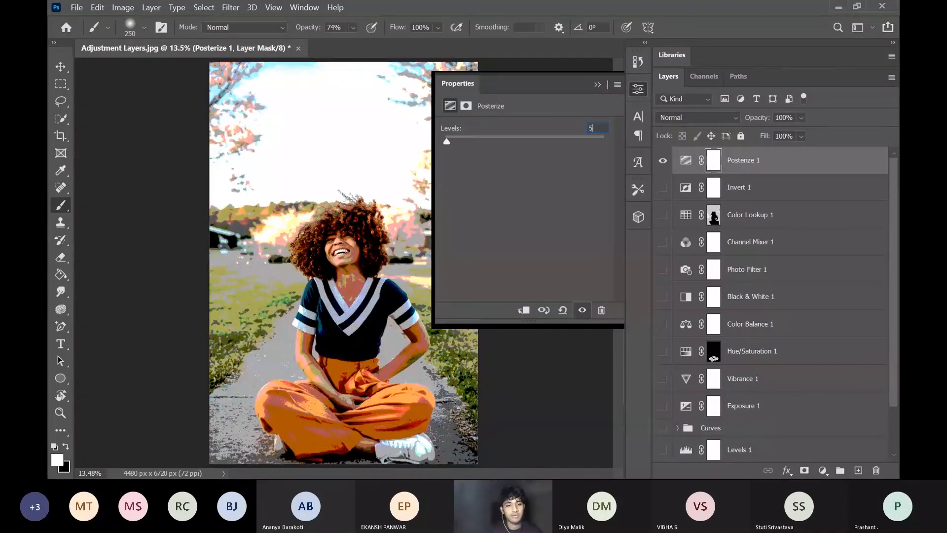
{"action": "left_click", "coordinate": [597, 85]}
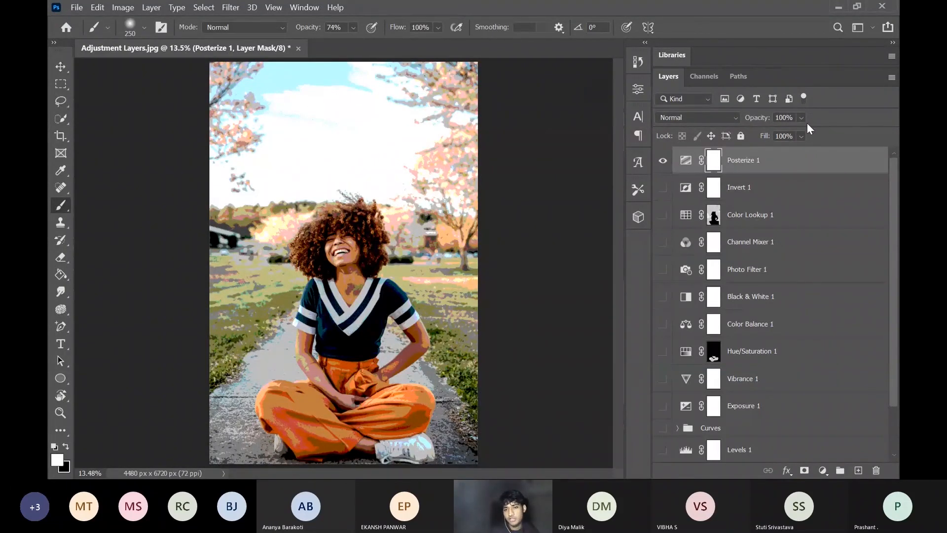
Step: Lower the Posterize 1 layer's opacity to 47%
{"action": "left_click", "coordinate": [800, 135]}
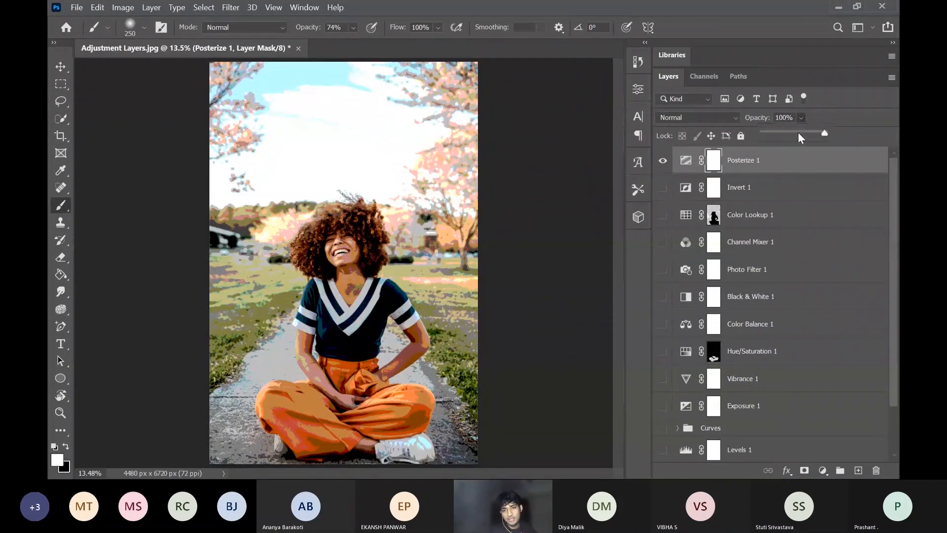
{"action": "left_click_drag", "start_coordinate": [804, 133], "coordinate": [794, 133]}
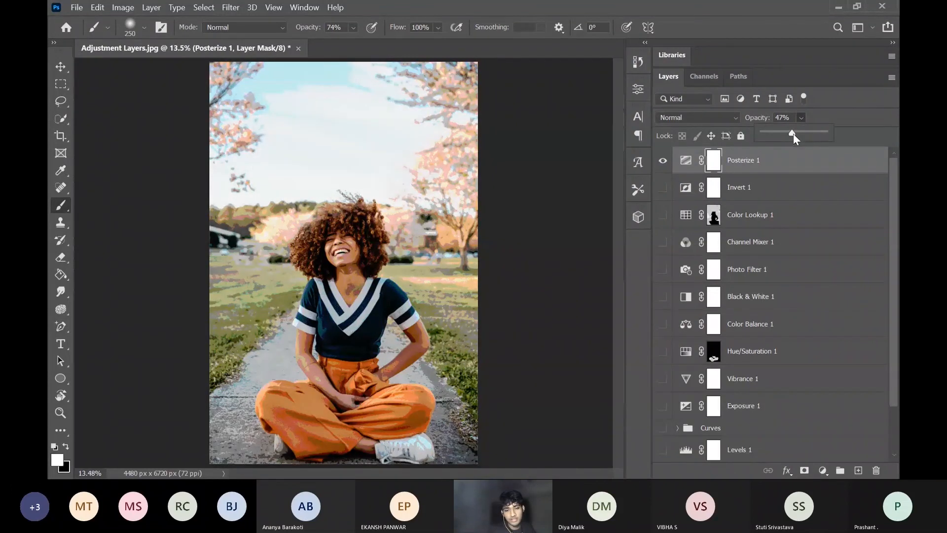
{"action": "left_click", "coordinate": [834, 108]}
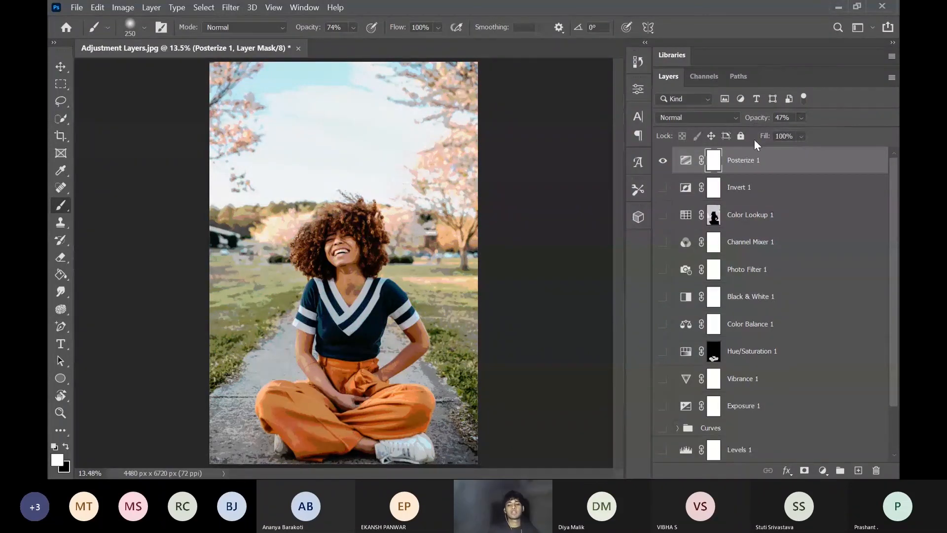
Step: Examine the woman's face and neck up close with the Posterize 1 layer hidden and shown
{"action": "key", "text": "ctrl+plus"}
{"action": "key", "text": "ctrl+plus"}
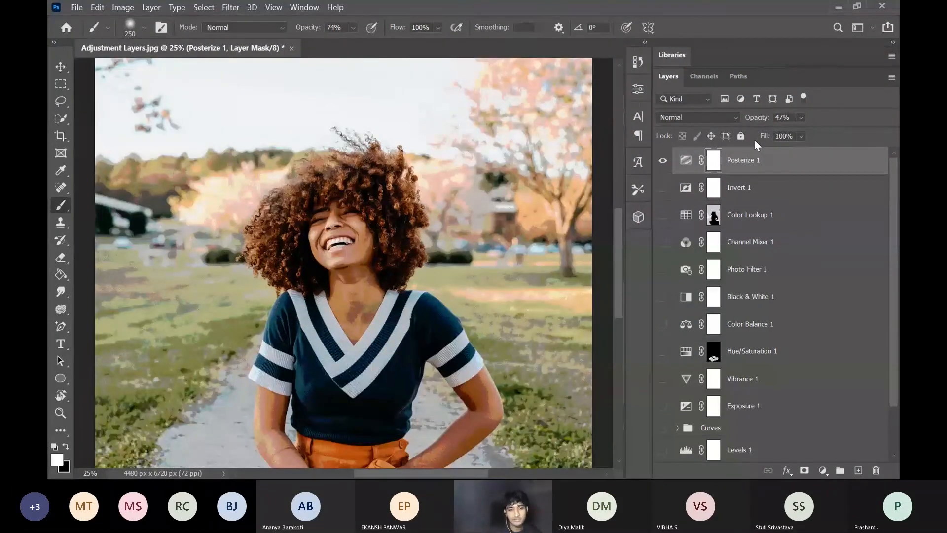
{"action": "key", "text": "ctrl+plus"}
{"action": "key", "text": "ctrl+plus"}
{"action": "key", "text": "ctrl+plus"}
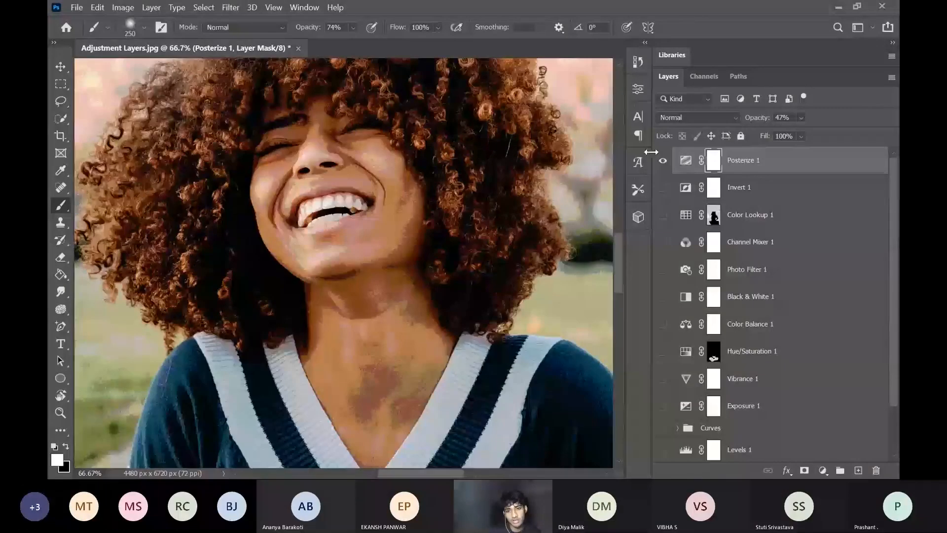
{"action": "left_click", "coordinate": [660, 164]}
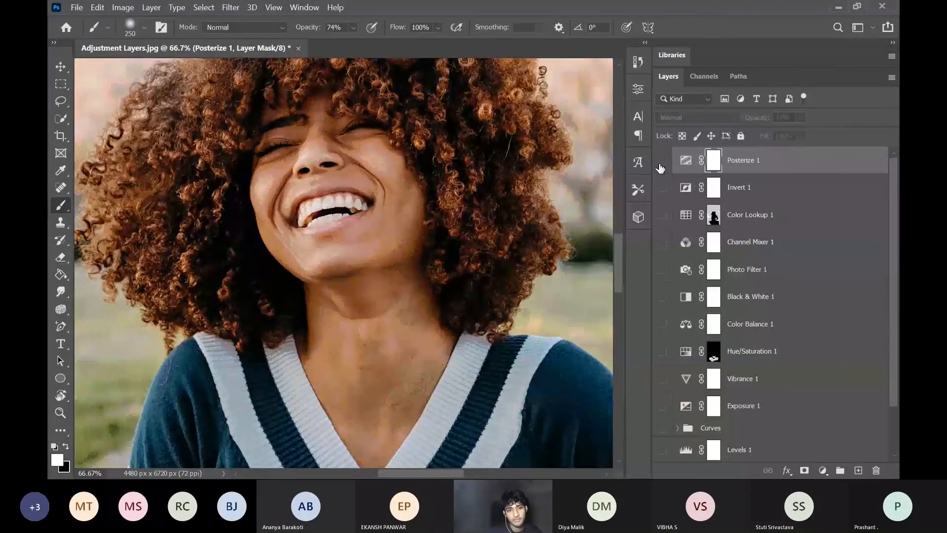
{"action": "left_click", "coordinate": [660, 164]}
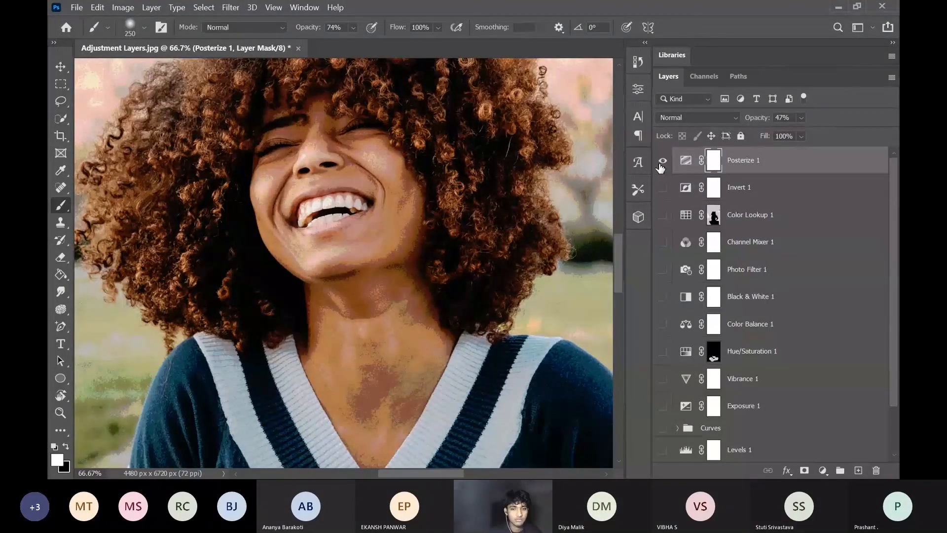
{"action": "left_click", "coordinate": [660, 164]}
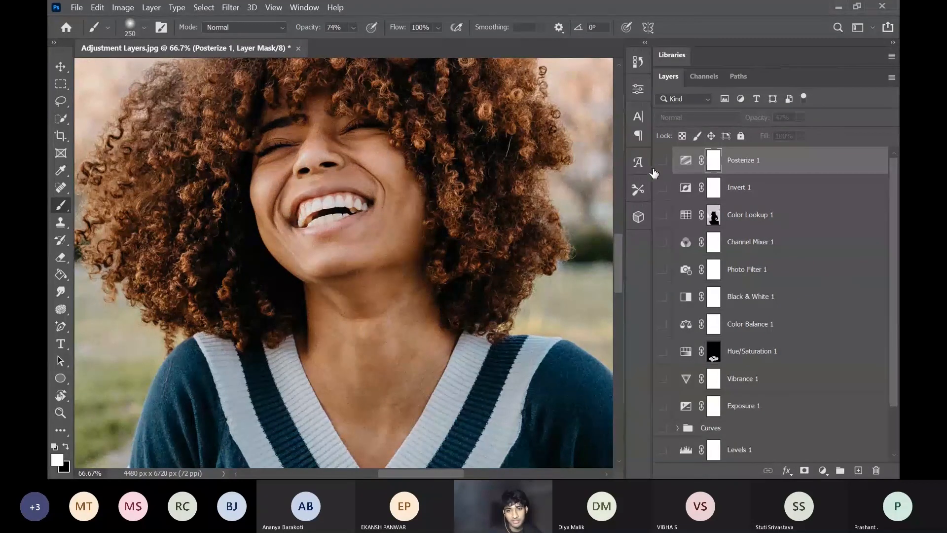
{"action": "left_click", "coordinate": [661, 162]}
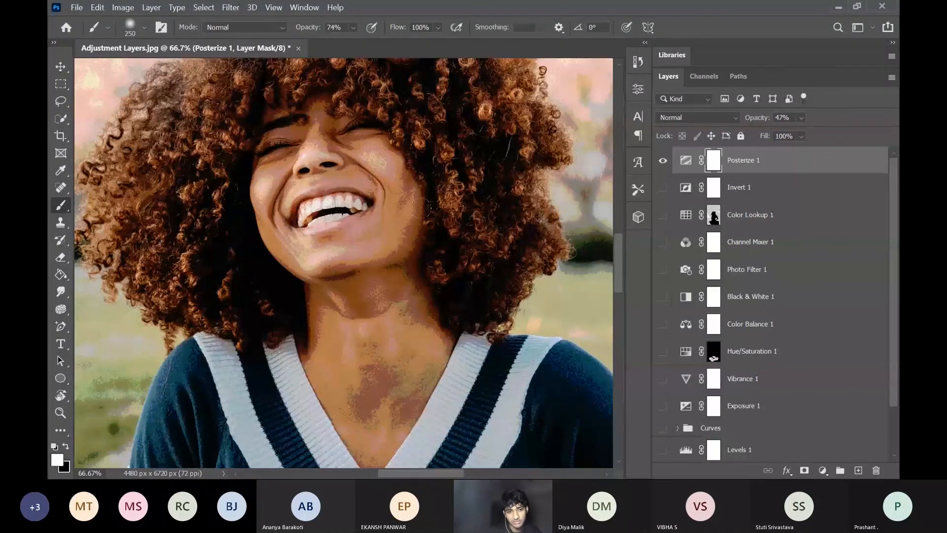
Step: Hide Posterize 1, and add a Threshold adjustment layer on top
{"action": "left_click", "coordinate": [662, 162]}
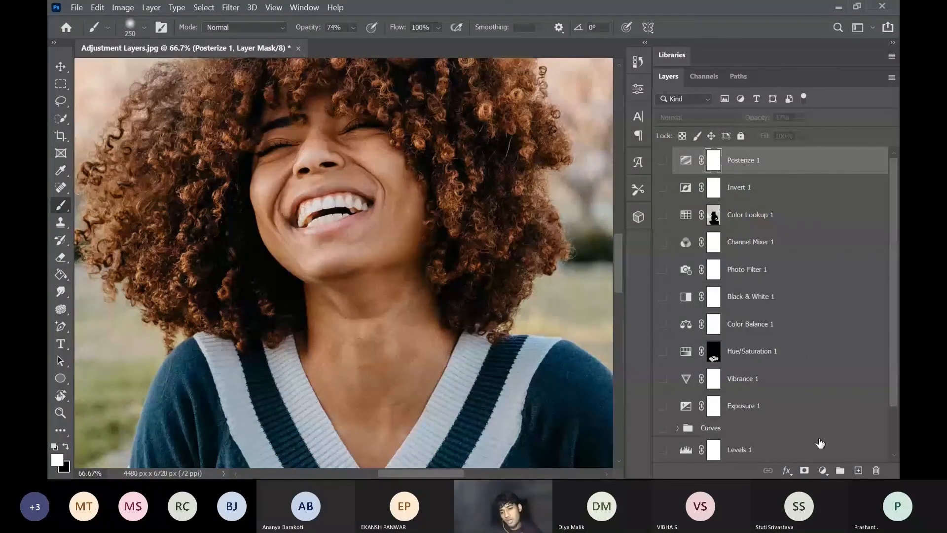
{"action": "left_click", "coordinate": [821, 470]}
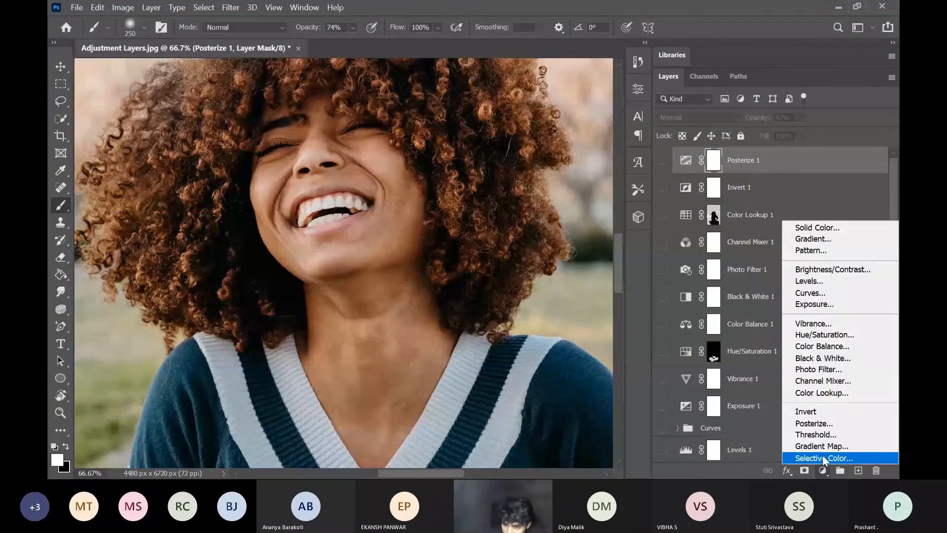
{"action": "left_click", "coordinate": [824, 436]}
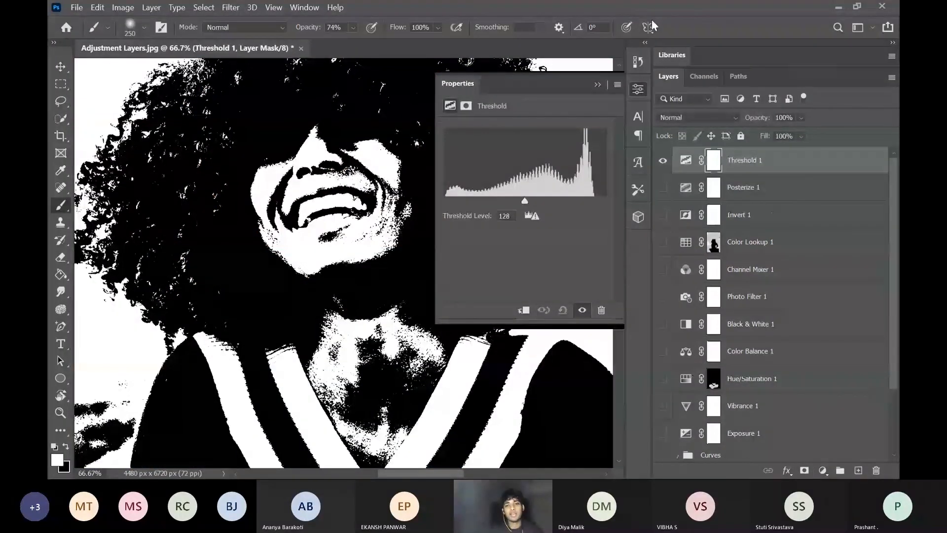
Step: Set the Threshold layer's level to 147 while viewing the whole photo
{"action": "key", "text": "ctrl+0"}
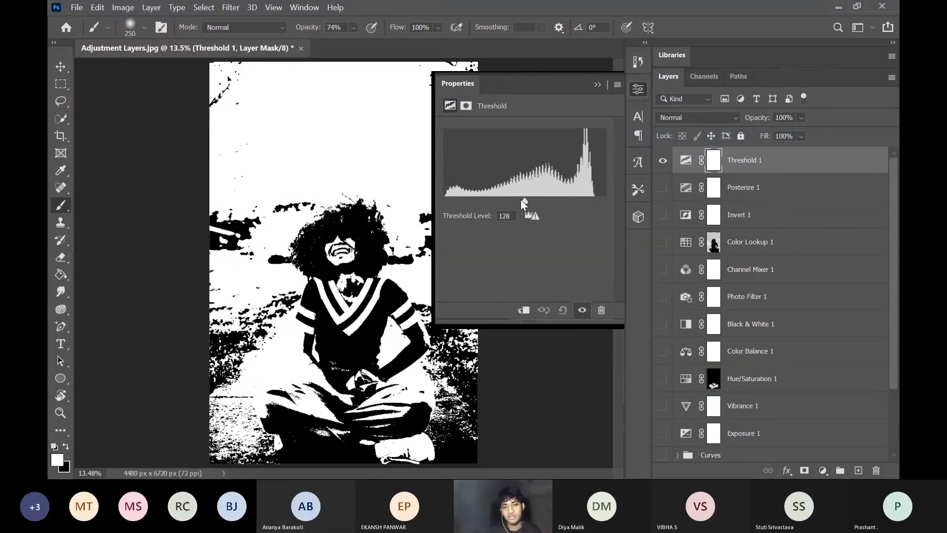
{"action": "mouse_move", "coordinate": [524, 202]}
{"action": "left_mouse_down"}
{"action": "mouse_move", "coordinate": [493, 201]}
{"action": "mouse_move", "coordinate": [571, 202]}
{"action": "mouse_move", "coordinate": [497, 193]}
{"action": "mouse_move", "coordinate": [537, 192]}
{"action": "left_mouse_up"}
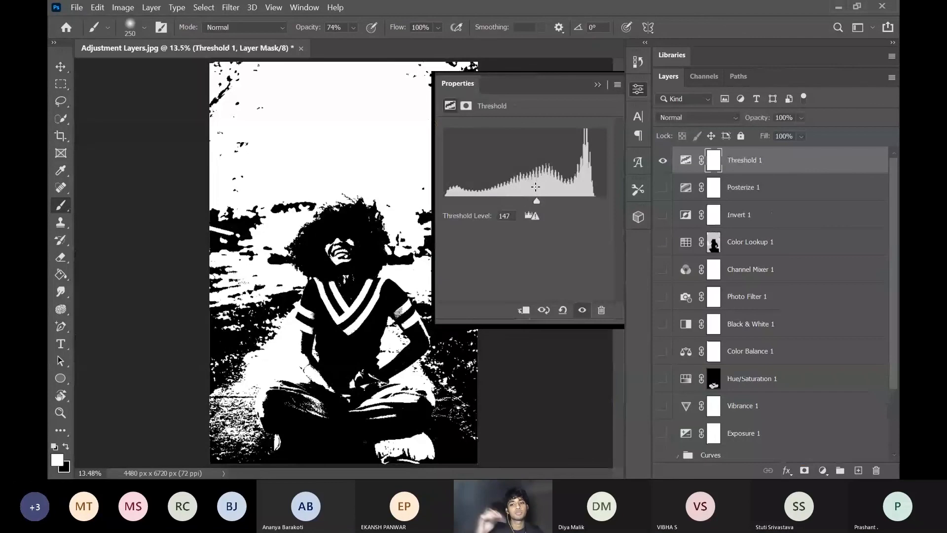
{"action": "left_click", "coordinate": [598, 86]}
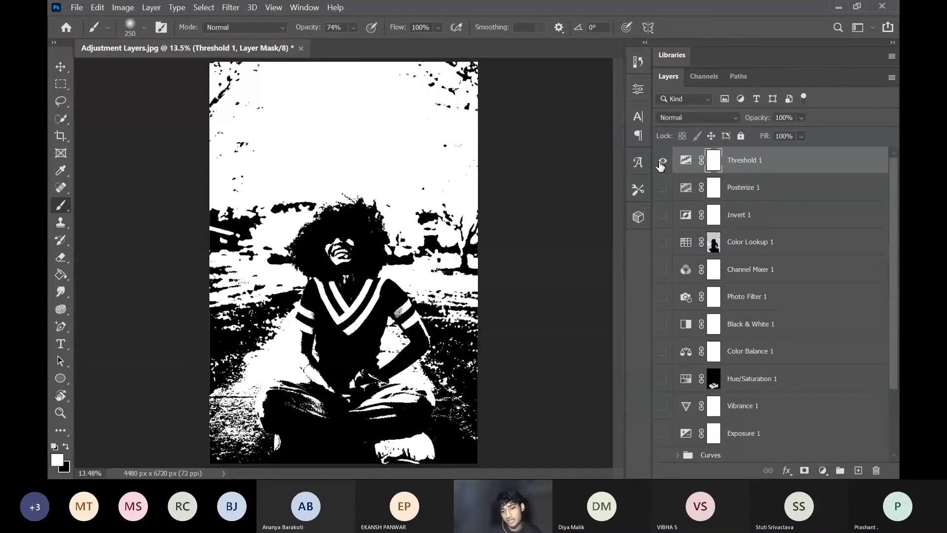
Step: Hide Threshold 1, and add a Gradient Map adjustment layer on top
{"action": "left_click", "coordinate": [662, 161]}
{"action": "left_click", "coordinate": [823, 470]}
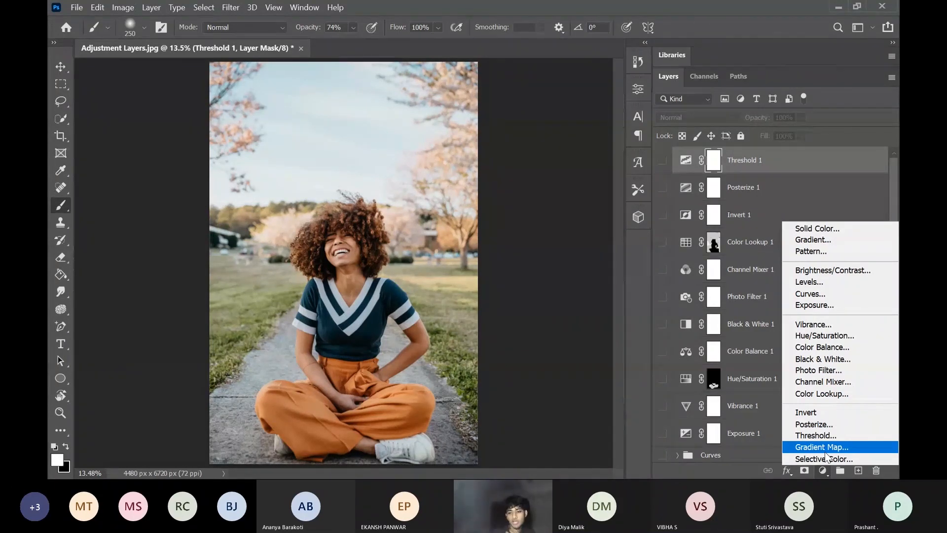
{"action": "left_click", "coordinate": [825, 451]}
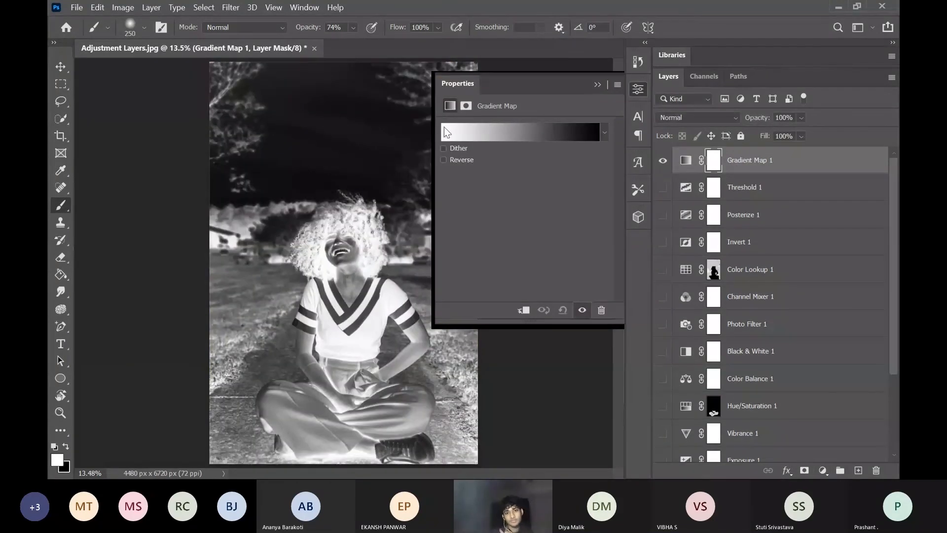
Step: Preview the Basics gradient presets on the Gradient Map 1 layer and apply the Black, White preset
{"action": "left_click", "coordinate": [465, 136]}
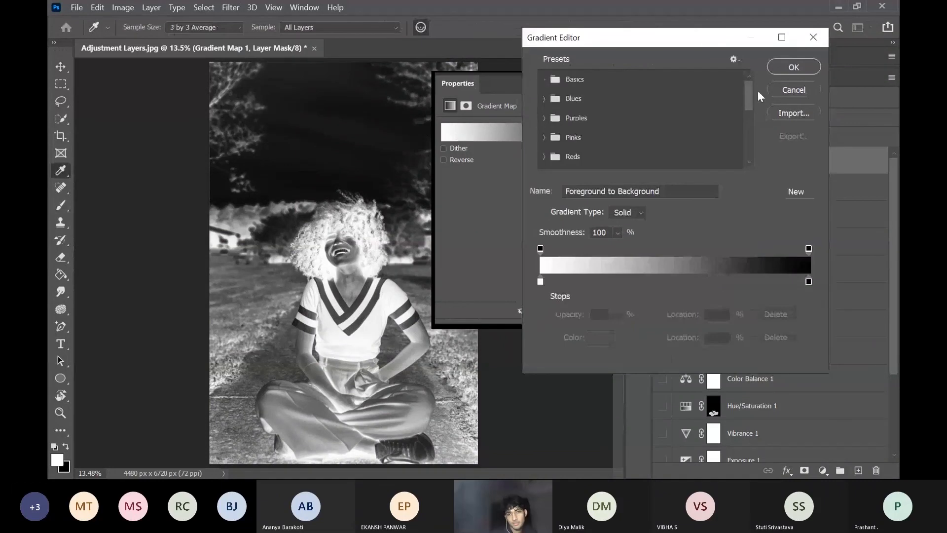
{"action": "left_click", "coordinate": [797, 89]}
{"action": "left_click", "coordinate": [495, 137]}
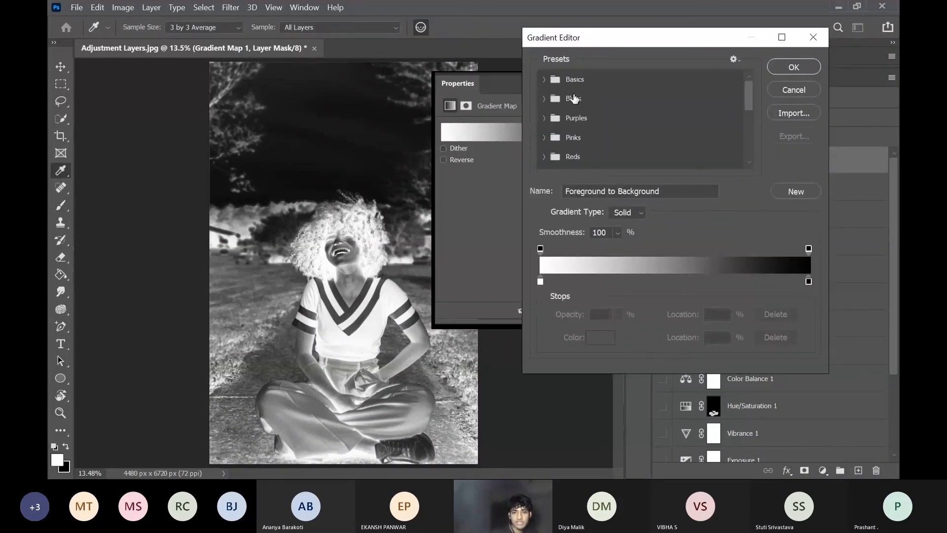
{"action": "scroll", "coordinate": [609, 131], "scroll_direction": "down", "scroll_amount": 5}
{"action": "scroll", "coordinate": [609, 131], "scroll_direction": "up", "scroll_amount": 5}
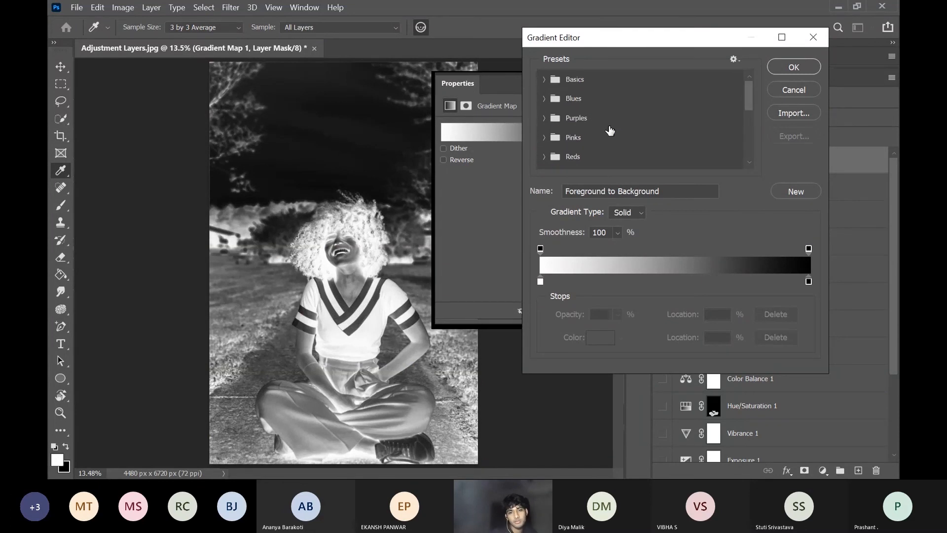
{"action": "left_click", "coordinate": [543, 79]}
{"action": "left_click", "coordinate": [559, 102]}
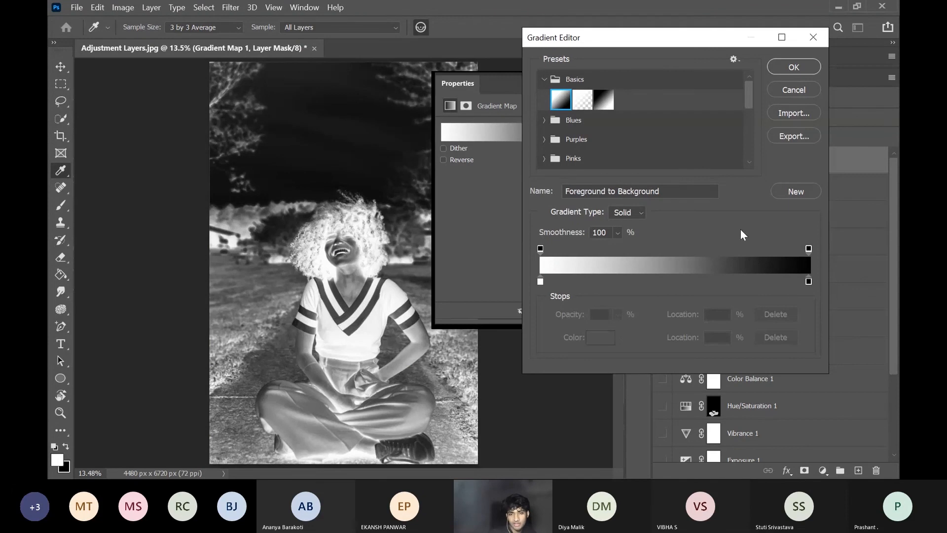
{"action": "left_click", "coordinate": [583, 100]}
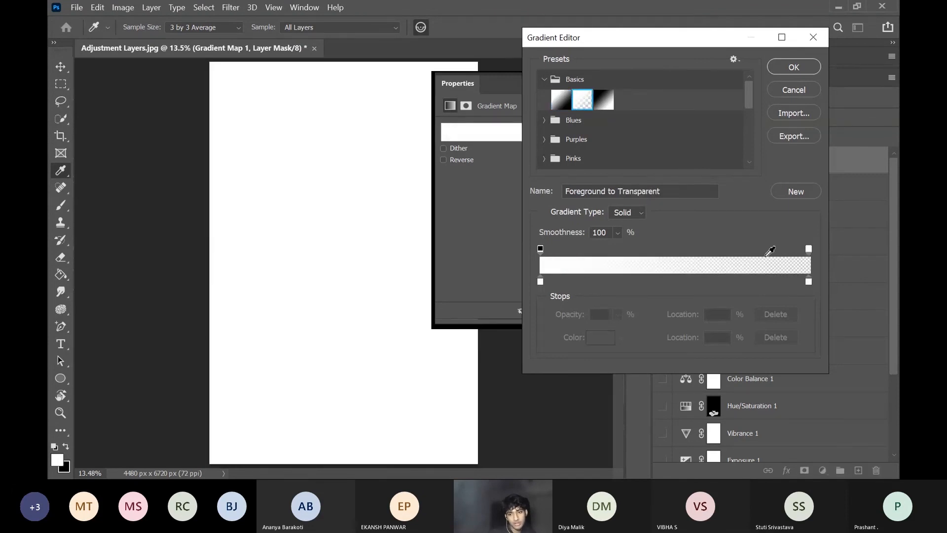
{"action": "left_click", "coordinate": [604, 100]}
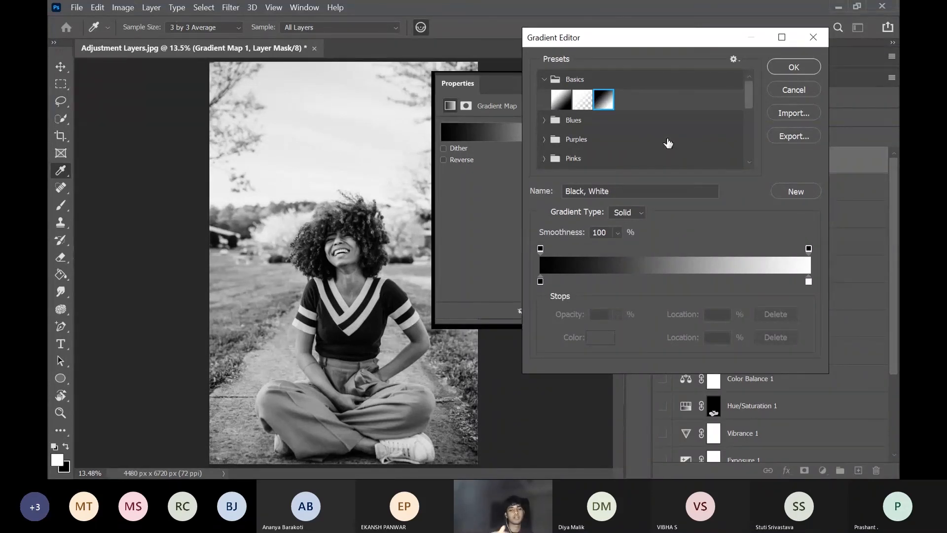
{"action": "scroll", "coordinate": [668, 143], "scroll_direction": "down", "scroll_amount": 3}
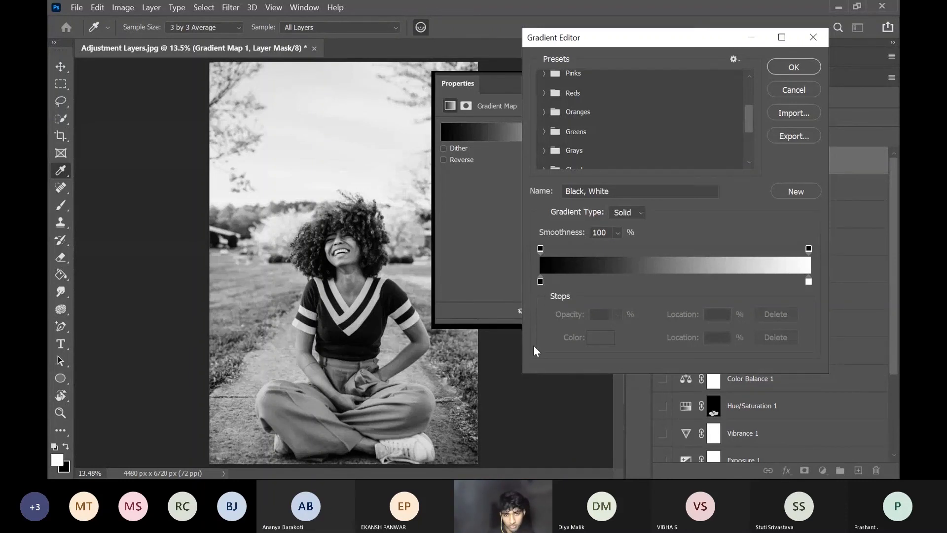
Step: Recolor the gradient's black stop at location 0% to a light blue with hue 212°
{"action": "double_click", "coordinate": [542, 281]}
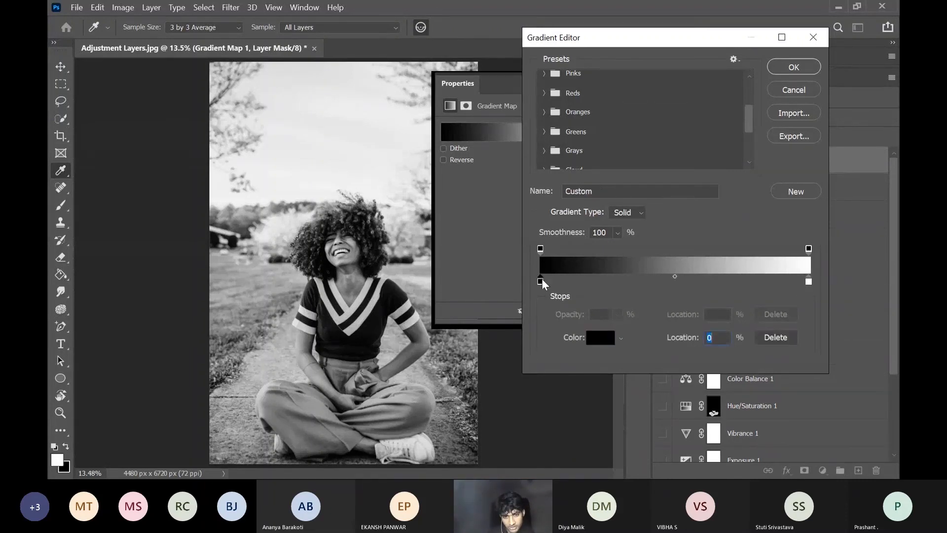
{"action": "left_click", "coordinate": [862, 85]}
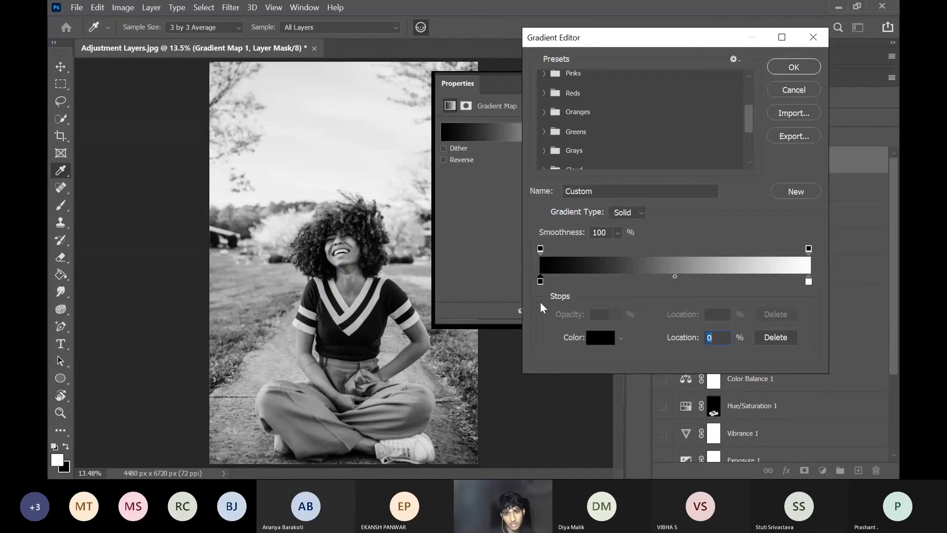
{"action": "double_click", "coordinate": [540, 282]}
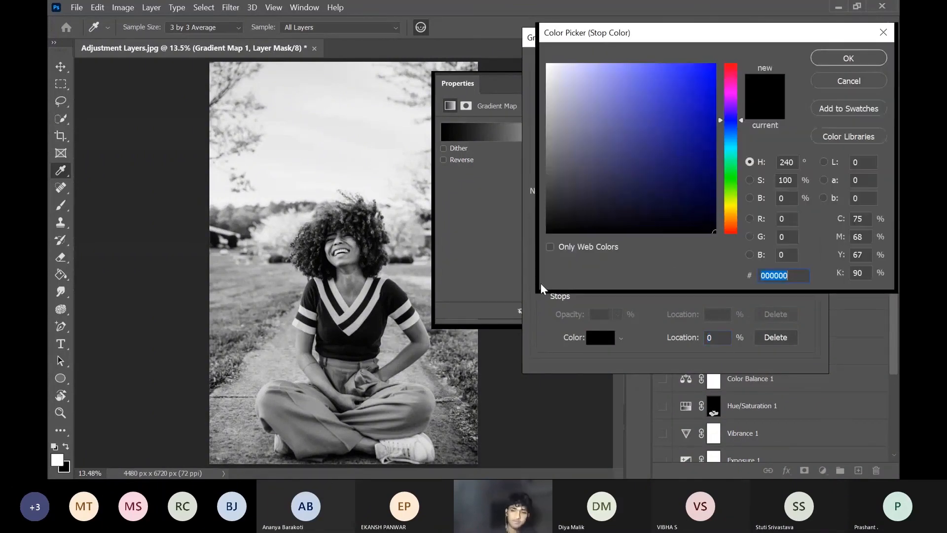
{"action": "left_click", "coordinate": [734, 134]}
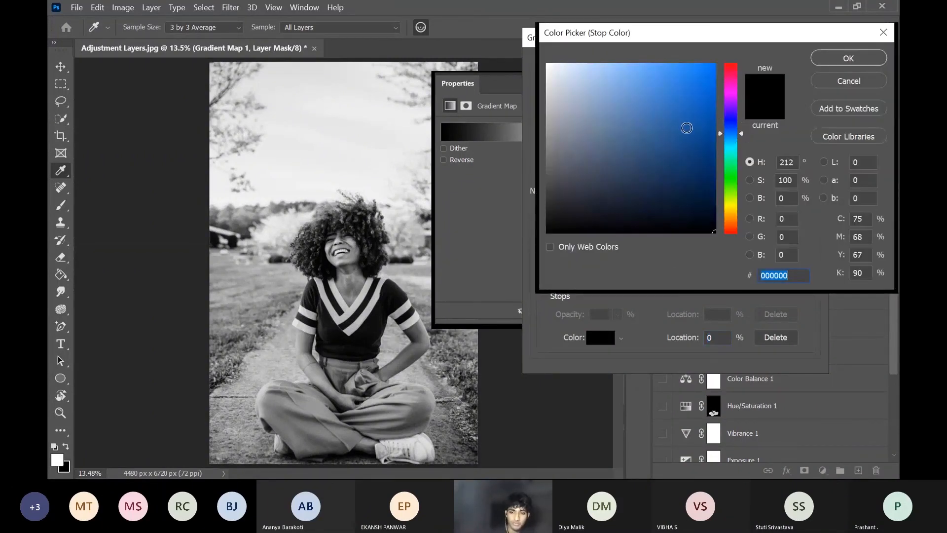
{"action": "mouse_move", "coordinate": [617, 201]}
{"action": "left_mouse_down"}
{"action": "mouse_move", "coordinate": [594, 128]}
{"action": "mouse_move", "coordinate": [554, 176]}
{"action": "mouse_move", "coordinate": [583, 180]}
{"action": "mouse_move", "coordinate": [661, 114]}
{"action": "mouse_move", "coordinate": [638, 96]}
{"action": "mouse_move", "coordinate": [662, 76]}
{"action": "mouse_move", "coordinate": [623, 93]}
{"action": "mouse_move", "coordinate": [710, 62]}
{"action": "mouse_move", "coordinate": [645, 52]}
{"action": "mouse_move", "coordinate": [640, 71]}
{"action": "left_mouse_up"}
{"action": "left_click", "coordinate": [833, 62]}
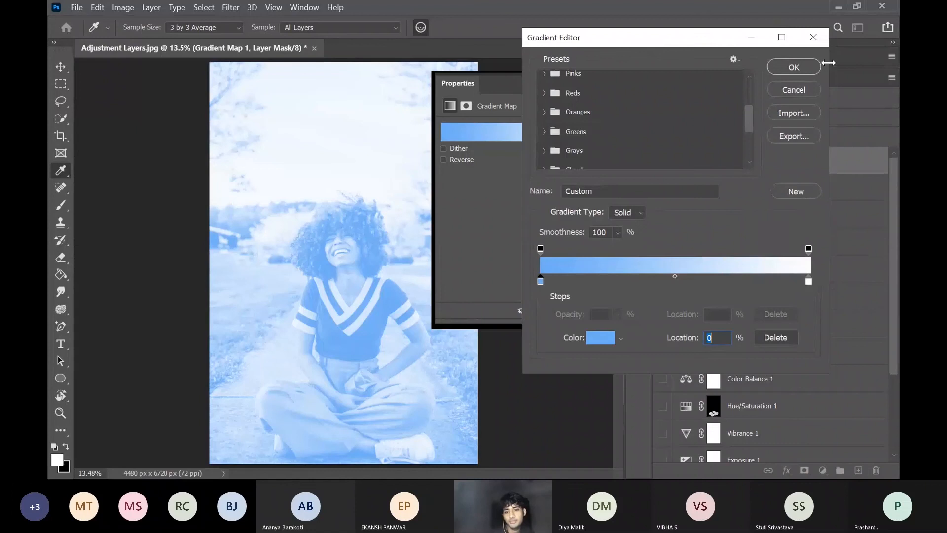
Step: Recolor the gradient's white stop at location 100% to light pink ffabd6 and accept the custom gradient
{"action": "double_click", "coordinate": [808, 283]}
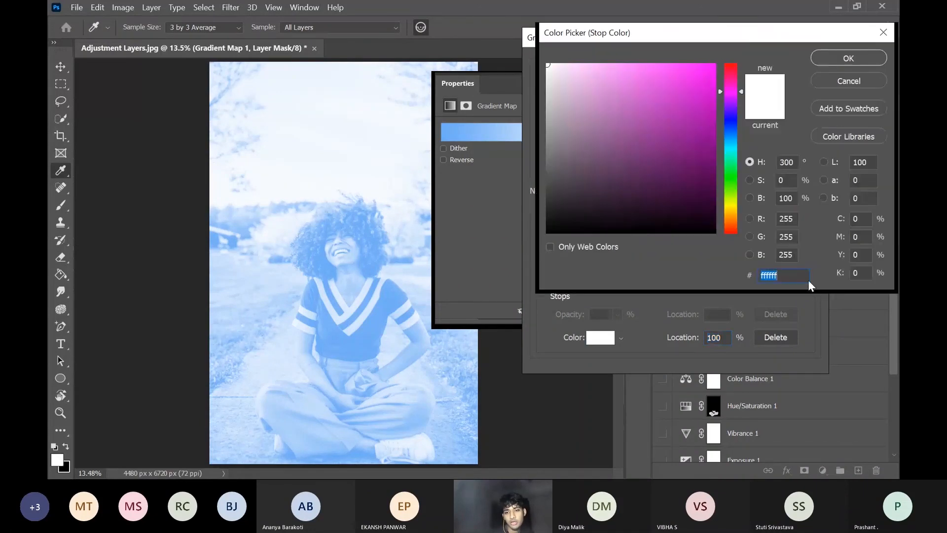
{"action": "left_click", "coordinate": [732, 84]}
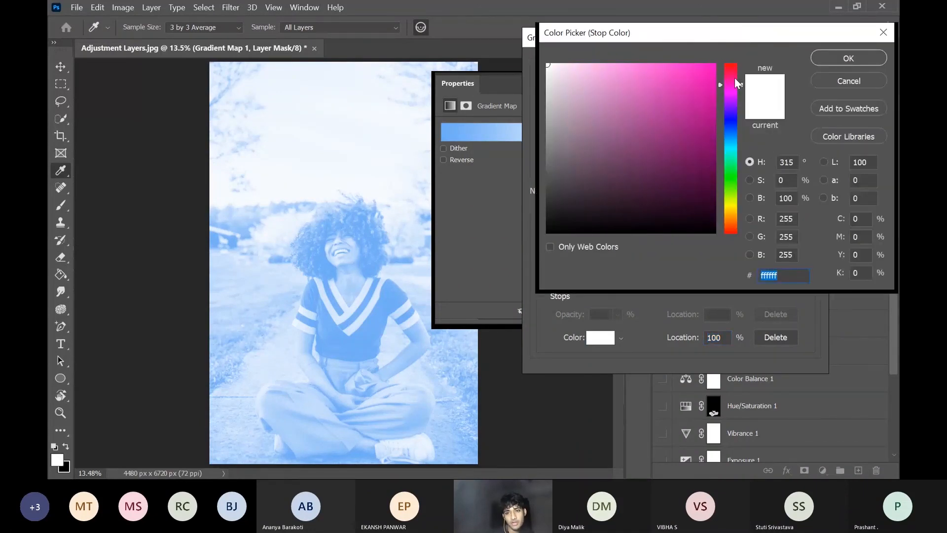
{"action": "left_click", "coordinate": [735, 78]}
{"action": "left_click", "coordinate": [696, 78]}
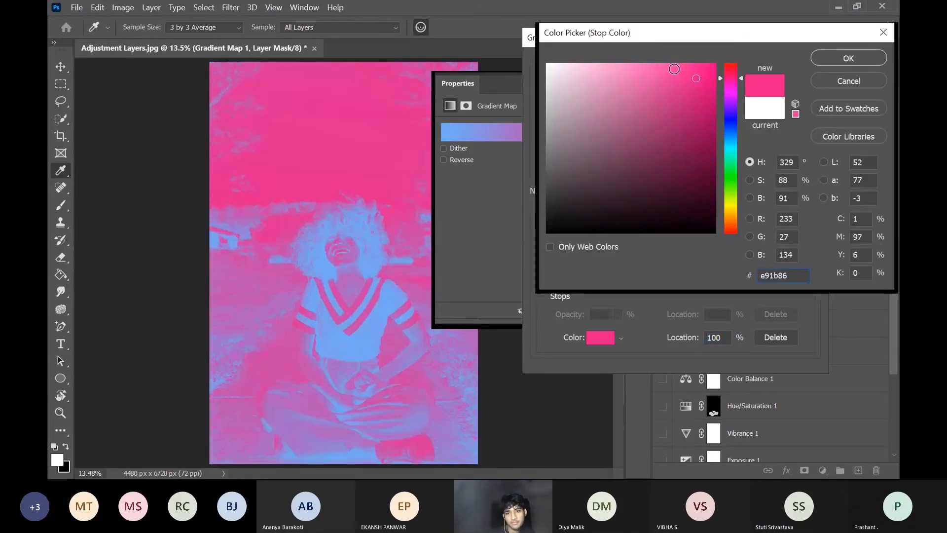
{"action": "left_click_drag", "start_coordinate": [674, 69], "coordinate": [603, 63]}
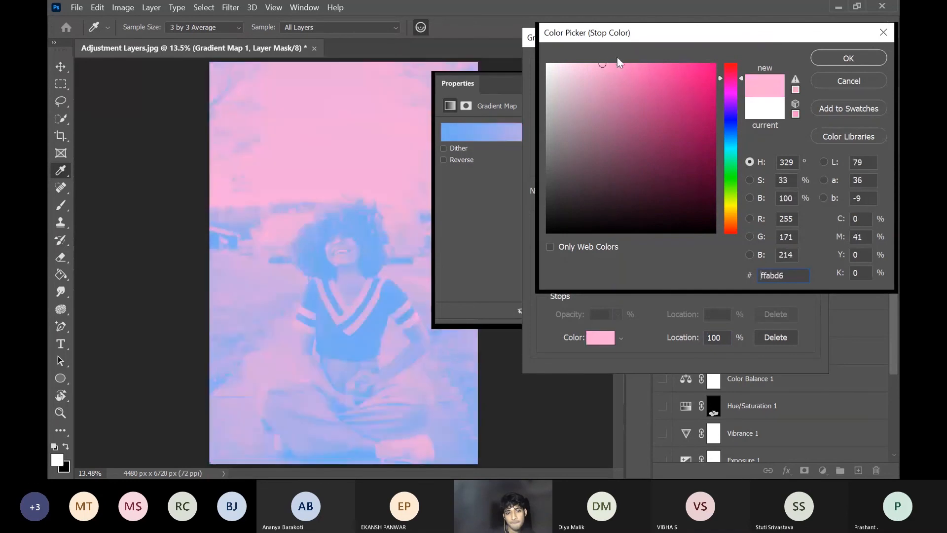
{"action": "left_click", "coordinate": [857, 57]}
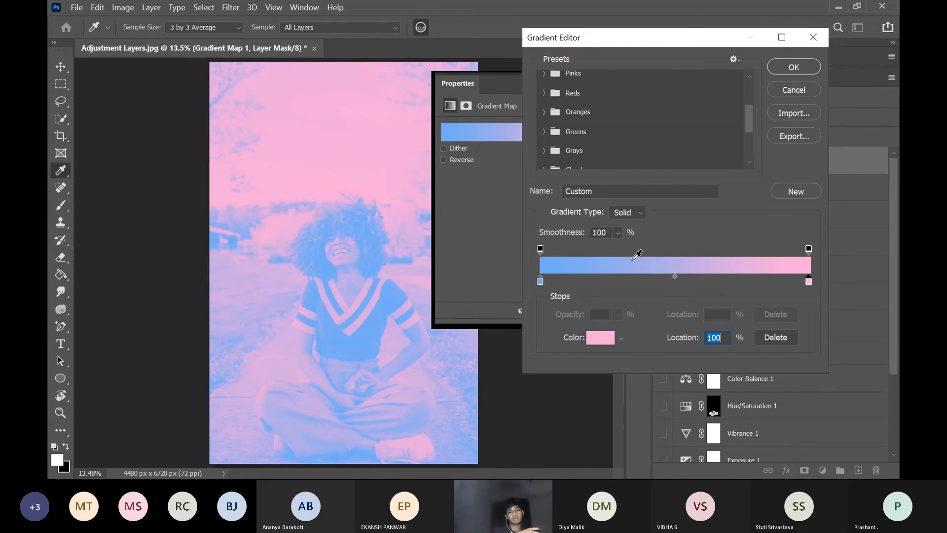
{"action": "left_click", "coordinate": [794, 72]}
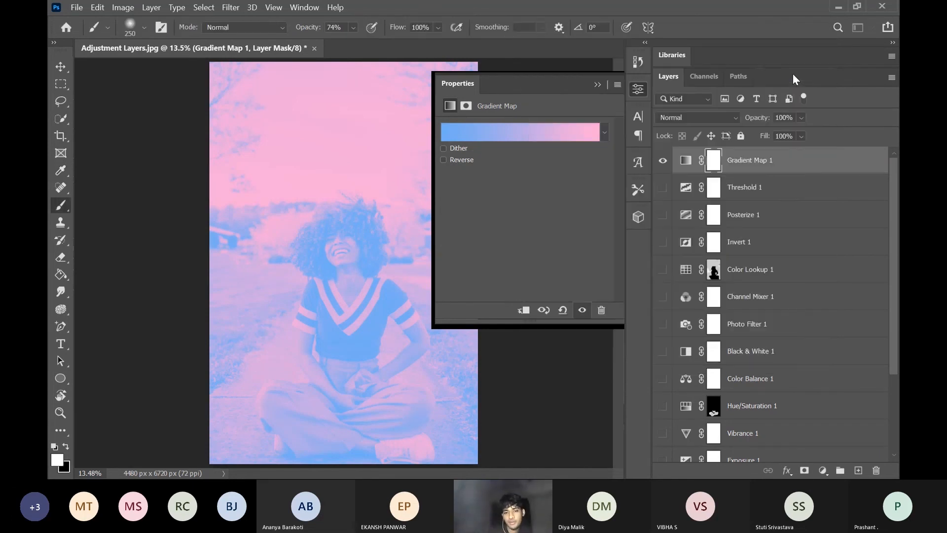
Step: Lower the Gradient Map 1 layer's opacity to 23%
{"action": "left_click", "coordinate": [596, 84]}
{"action": "left_click", "coordinate": [801, 119]}
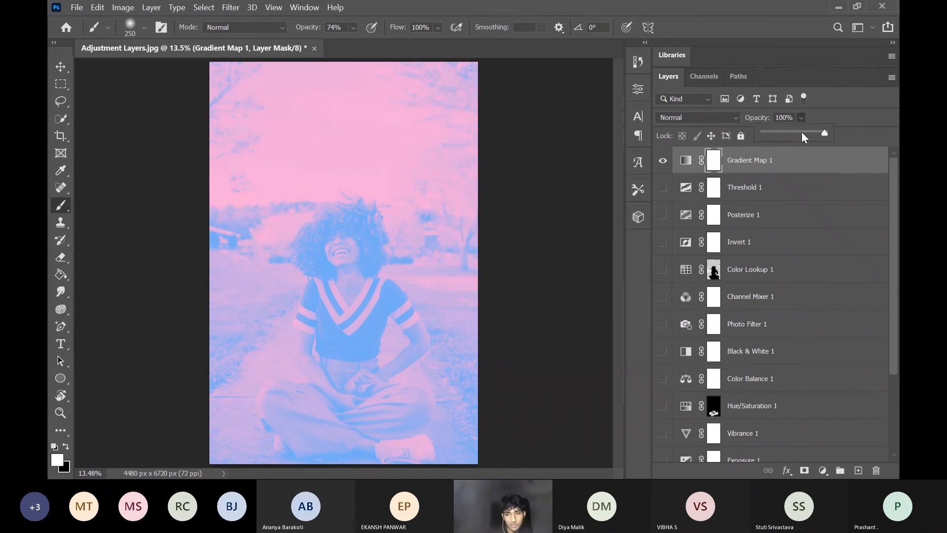
{"action": "left_click", "coordinate": [802, 132]}
{"action": "left_click_drag", "start_coordinate": [791, 136], "coordinate": [771, 131]}
{"action": "left_click", "coordinate": [830, 121]}
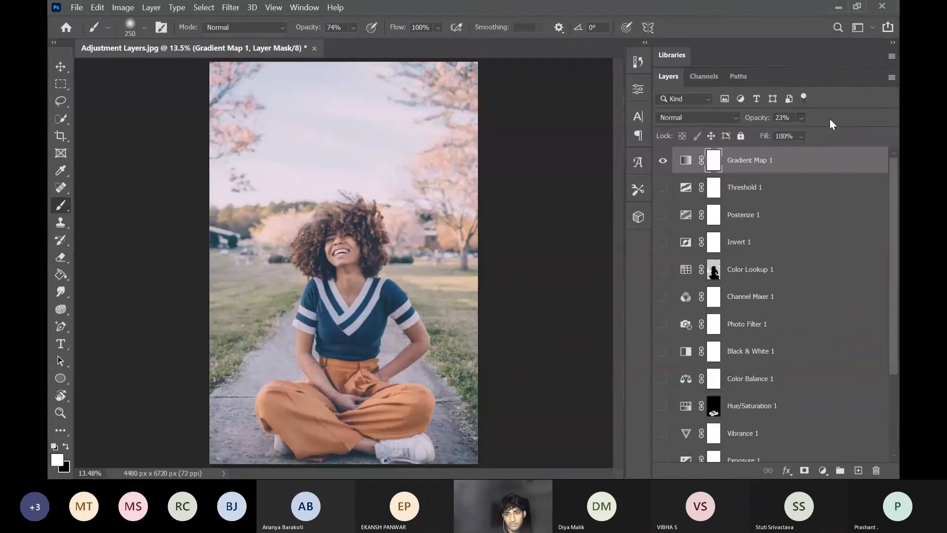
Step: Reduce the Gradient Map 1 layer's fill to 45%
{"action": "left_click", "coordinate": [801, 136]}
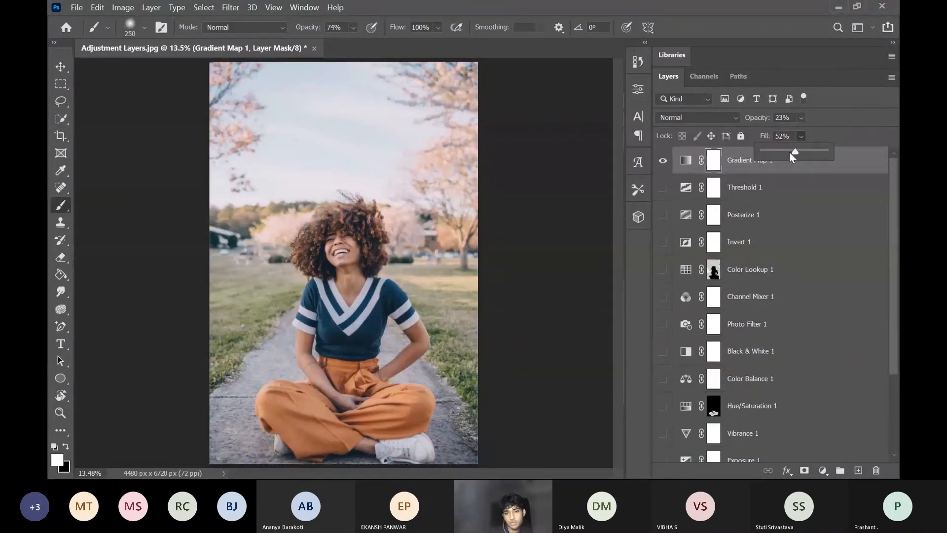
{"action": "left_click", "coordinate": [854, 126]}
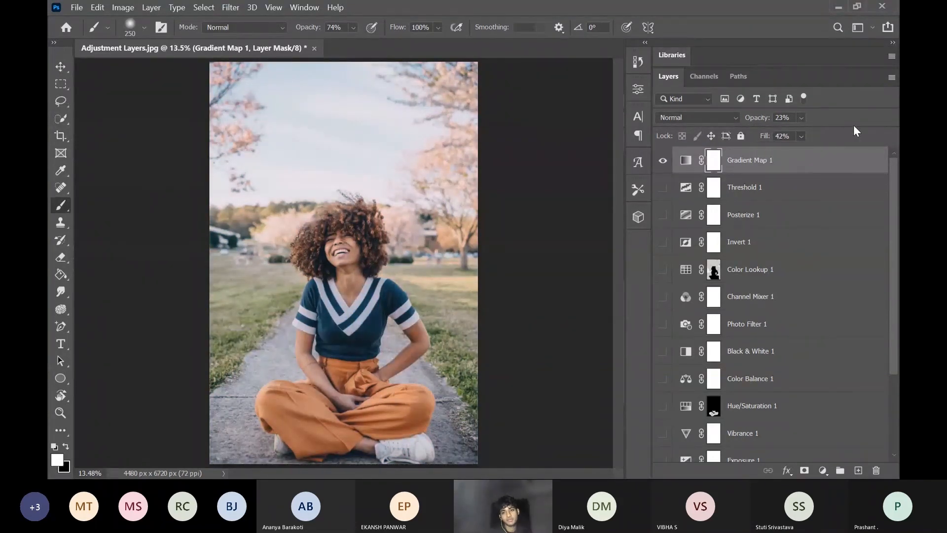
{"action": "left_click", "coordinate": [801, 136]}
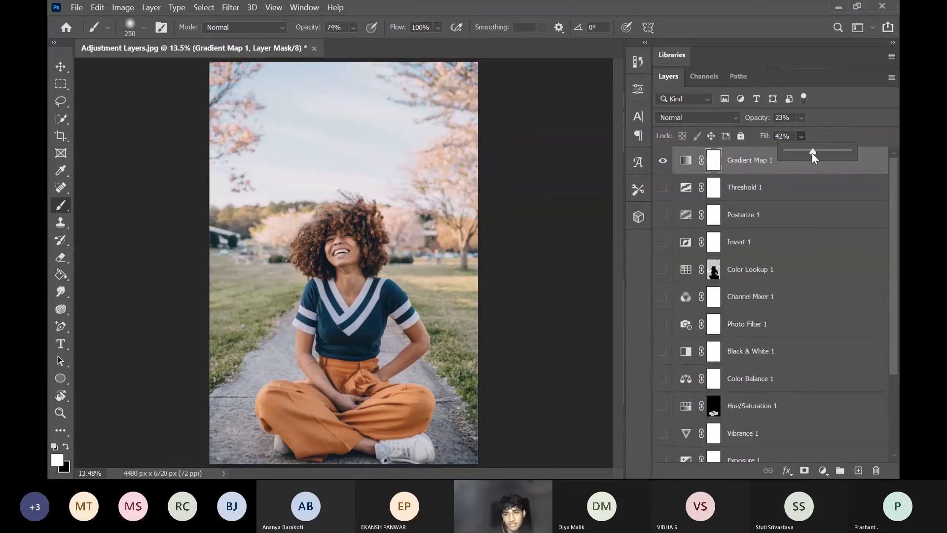
{"action": "mouse_move", "coordinate": [812, 152]}
{"action": "left_mouse_down"}
{"action": "mouse_move", "coordinate": [852, 147]}
{"action": "mouse_move", "coordinate": [814, 152]}
{"action": "left_mouse_up"}
{"action": "left_click", "coordinate": [827, 140]}
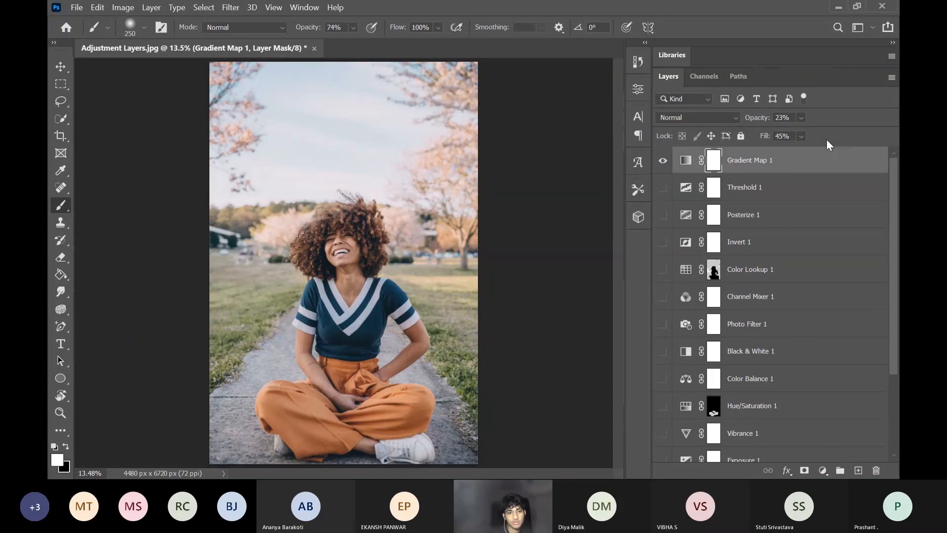
Step: Compare the photo with the Gradient Map 1 layer hidden and shown
{"action": "left_click", "coordinate": [662, 162]}
{"action": "left_click", "coordinate": [662, 161]}
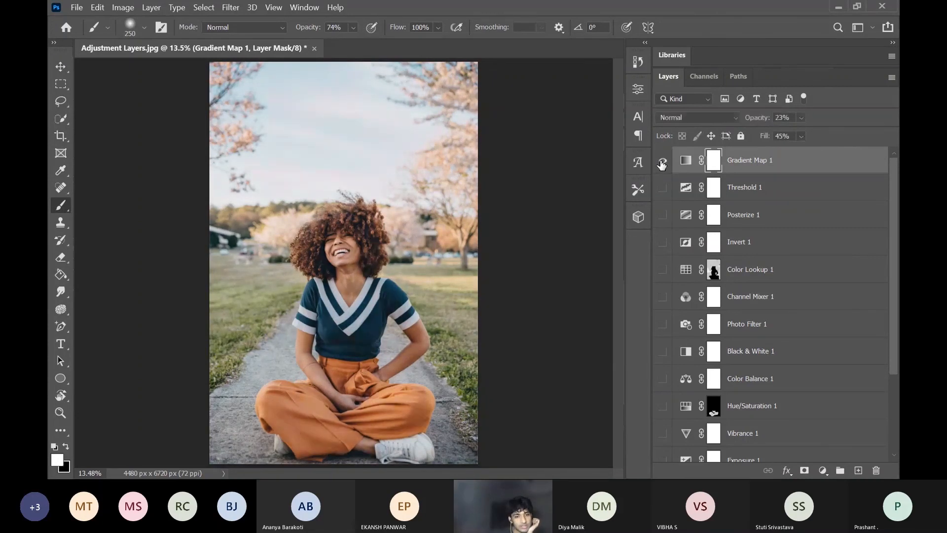
{"action": "left_click", "coordinate": [662, 162]}
{"action": "left_click", "coordinate": [662, 161]}
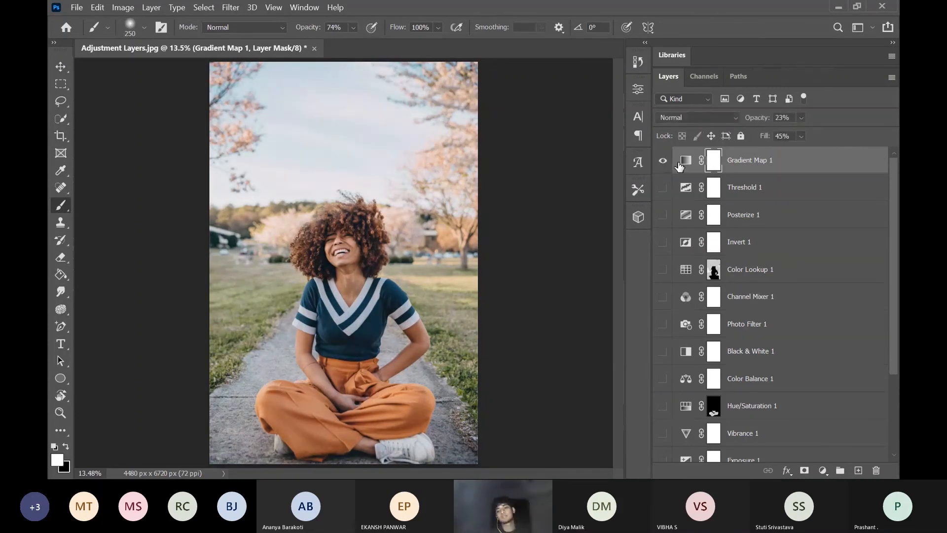
Step: Hide Gradient Map 1, and add a Selective Color adjustment layer on top
{"action": "left_click", "coordinate": [661, 161]}
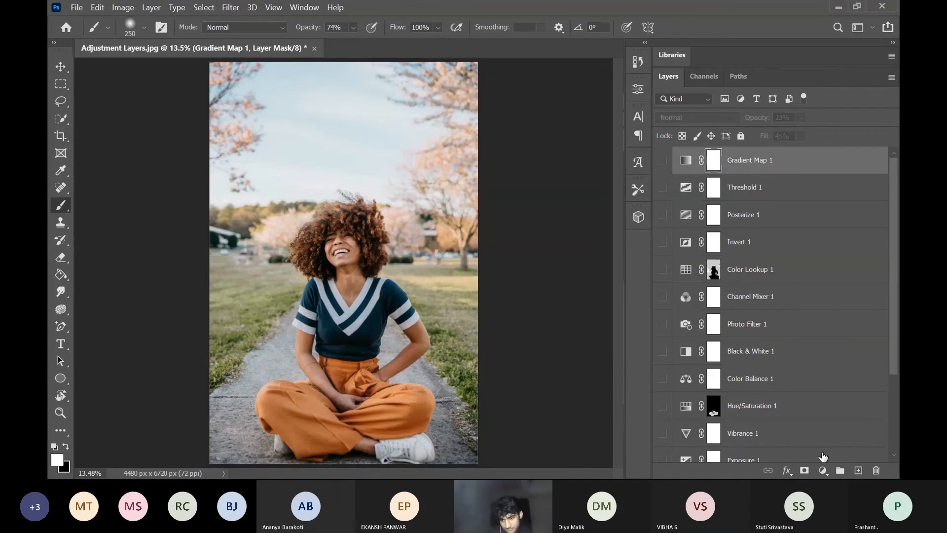
{"action": "left_click", "coordinate": [823, 469]}
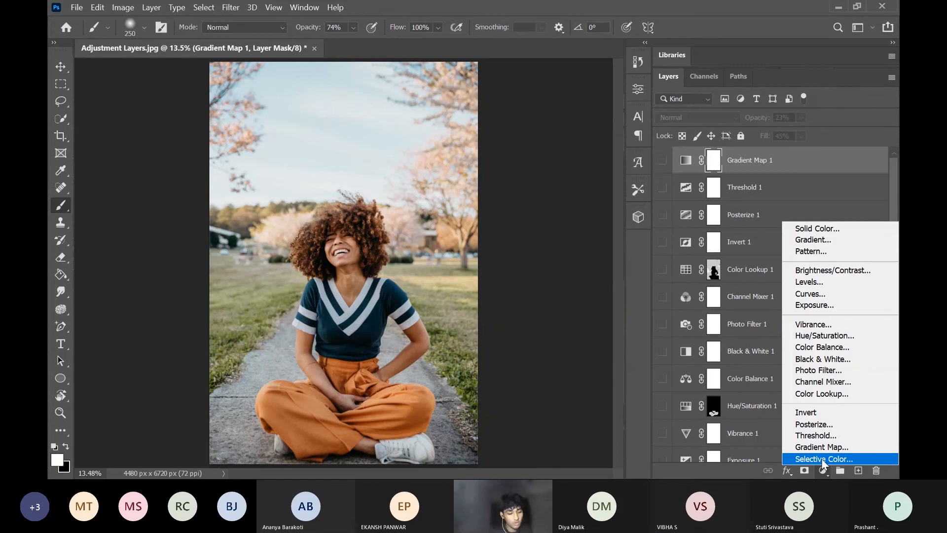
{"action": "left_click", "coordinate": [822, 458]}
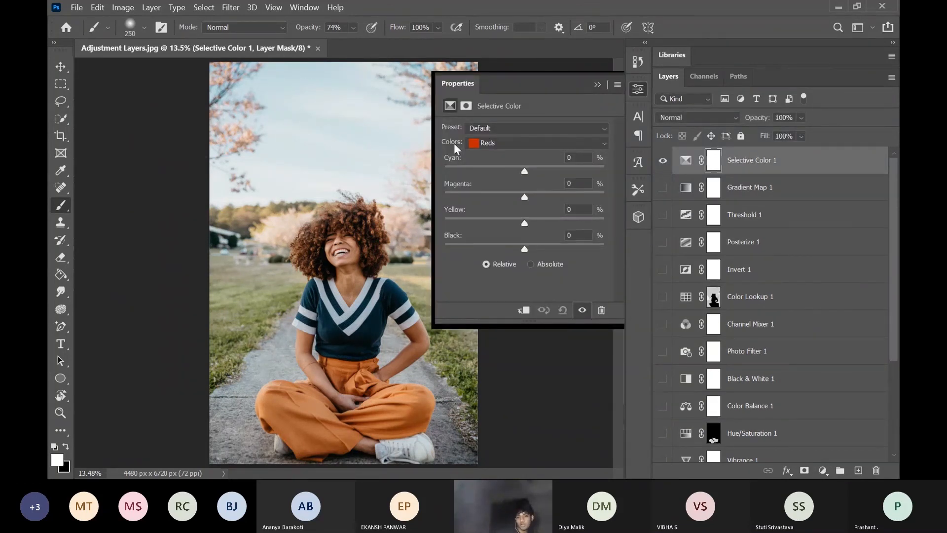
Step: Set Cyan to -100% for the Reds in the Selective Color 1 layer
{"action": "left_click", "coordinate": [492, 148]}
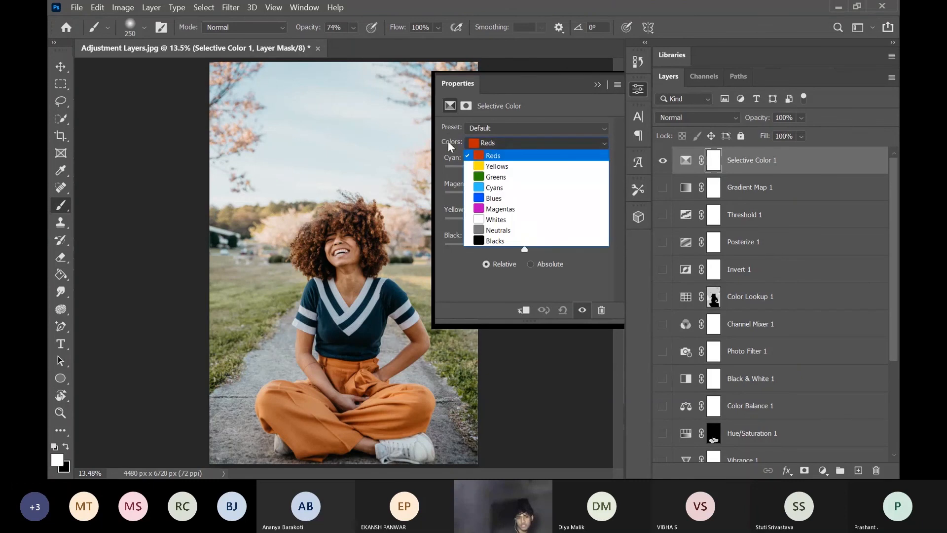
{"action": "left_click", "coordinate": [495, 143]}
{"action": "left_click", "coordinate": [496, 141]}
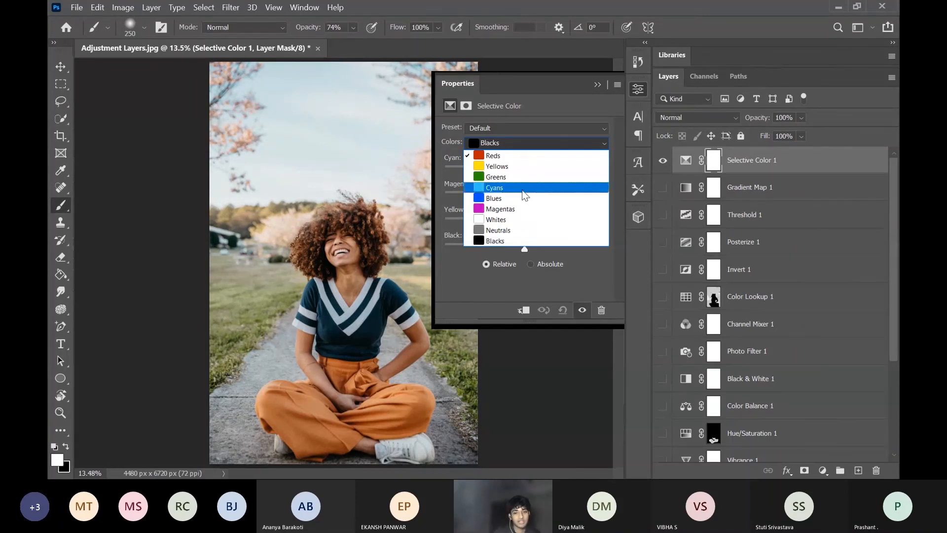
{"action": "left_click", "coordinate": [504, 158]}
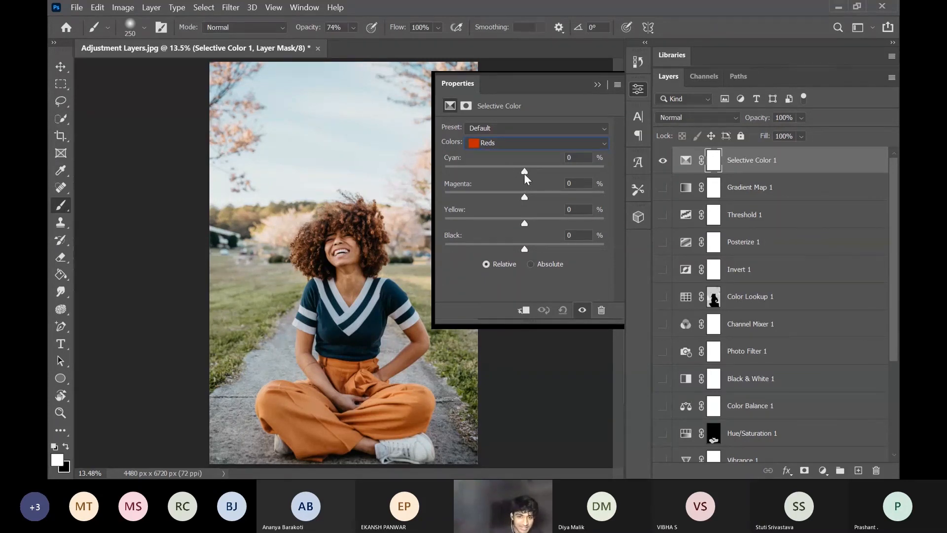
{"action": "left_click_drag", "start_coordinate": [525, 173], "coordinate": [502, 172]}
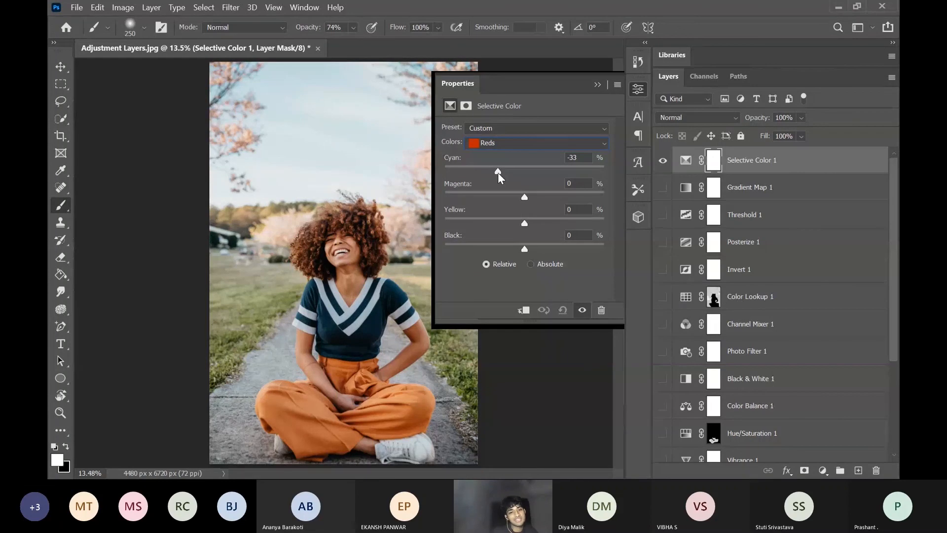
{"action": "left_click_drag", "start_coordinate": [498, 173], "coordinate": [444, 174]}
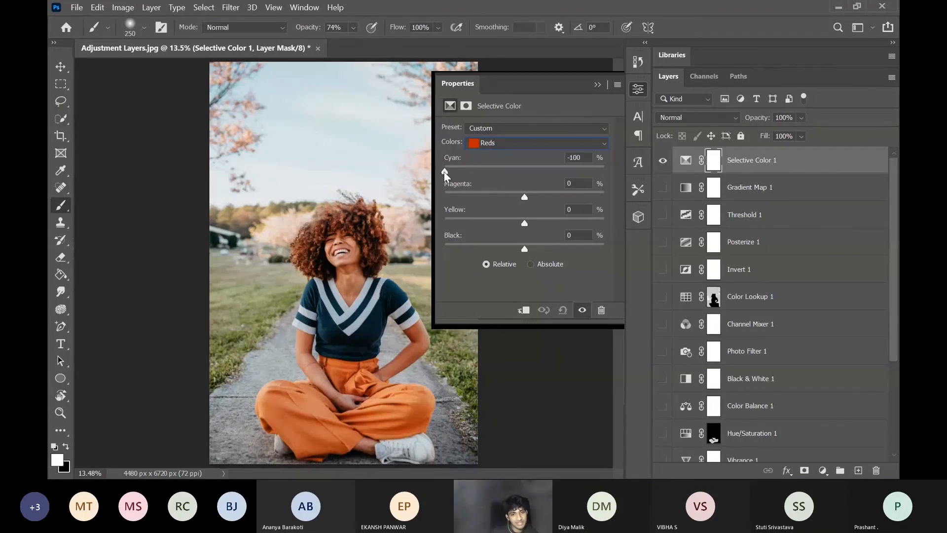
Step: In the Selective Color 1 layer, increase Yellow for the Yellows and set Magenta to -98% for the Greens
{"action": "left_click", "coordinate": [495, 142]}
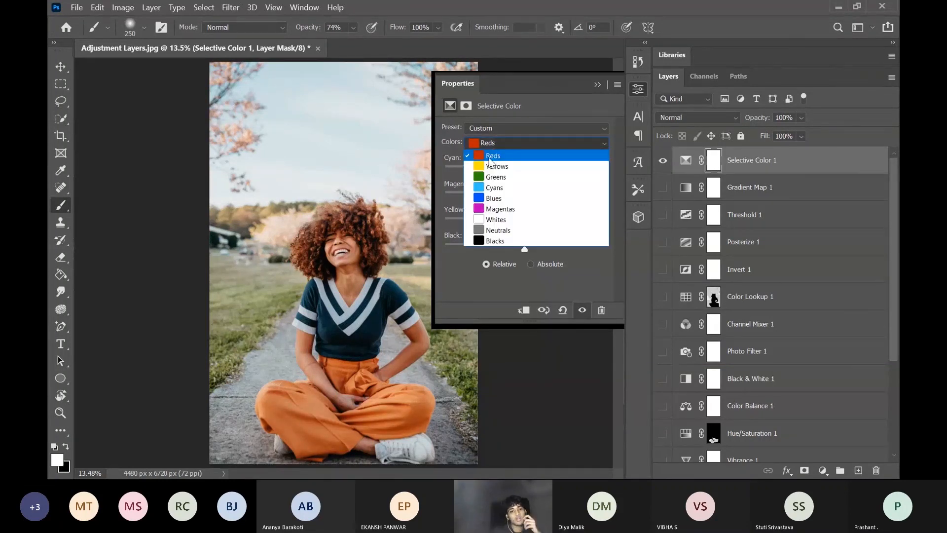
{"action": "left_click", "coordinate": [490, 167]}
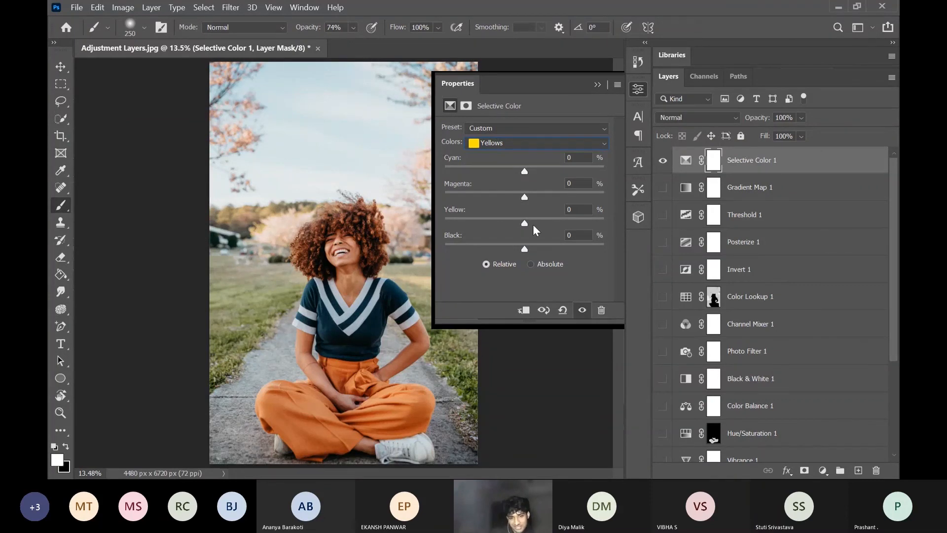
{"action": "left_click_drag", "start_coordinate": [522, 222], "coordinate": [543, 223]}
{"action": "left_click", "coordinate": [508, 143]}
{"action": "left_click", "coordinate": [502, 184]}
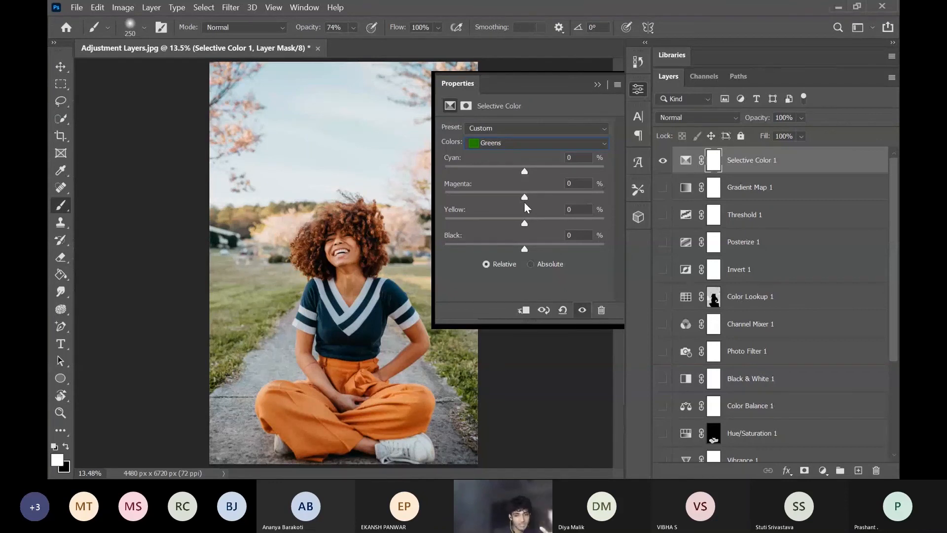
{"action": "left_click_drag", "start_coordinate": [525, 198], "coordinate": [448, 203]}
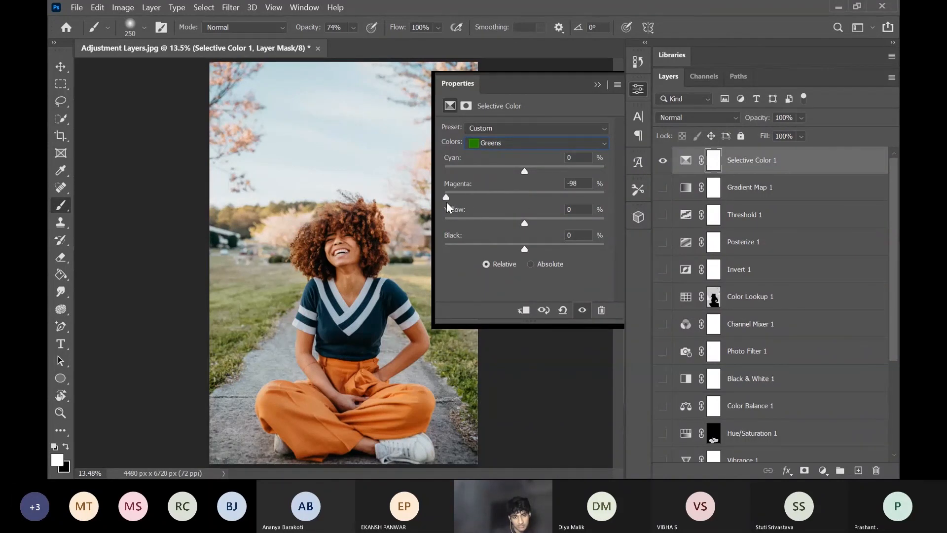
Step: In the Selective Color 1 layer, slightly increase Cyan for the Cyans and lower Yellow for the Blues to its minimum
{"action": "left_click", "coordinate": [526, 143]}
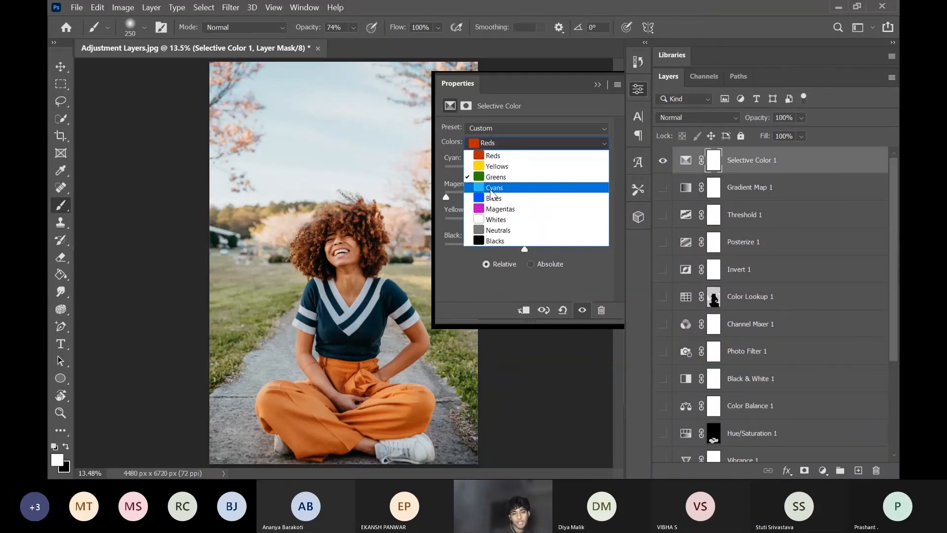
{"action": "left_click", "coordinate": [500, 186]}
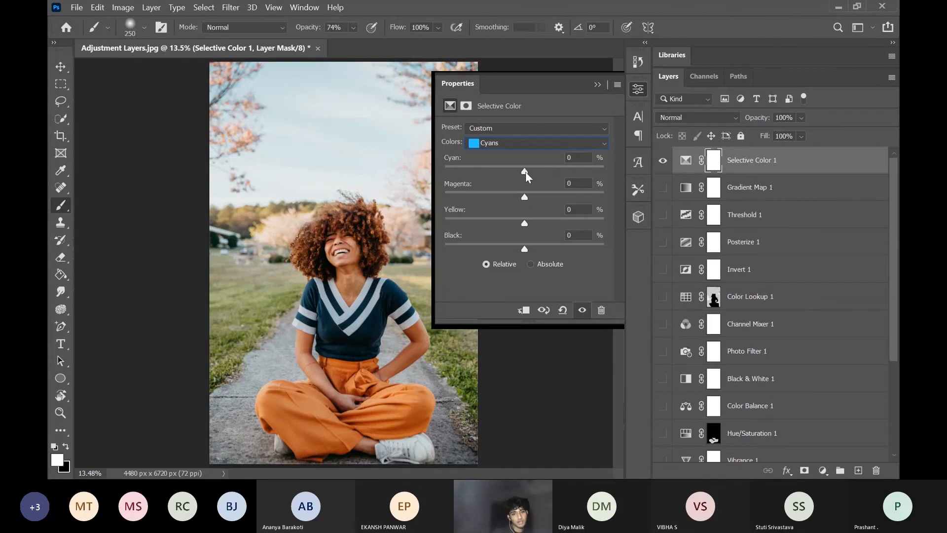
{"action": "left_click_drag", "start_coordinate": [525, 173], "coordinate": [539, 175]}
{"action": "left_click", "coordinate": [525, 143]}
{"action": "left_click", "coordinate": [503, 197]}
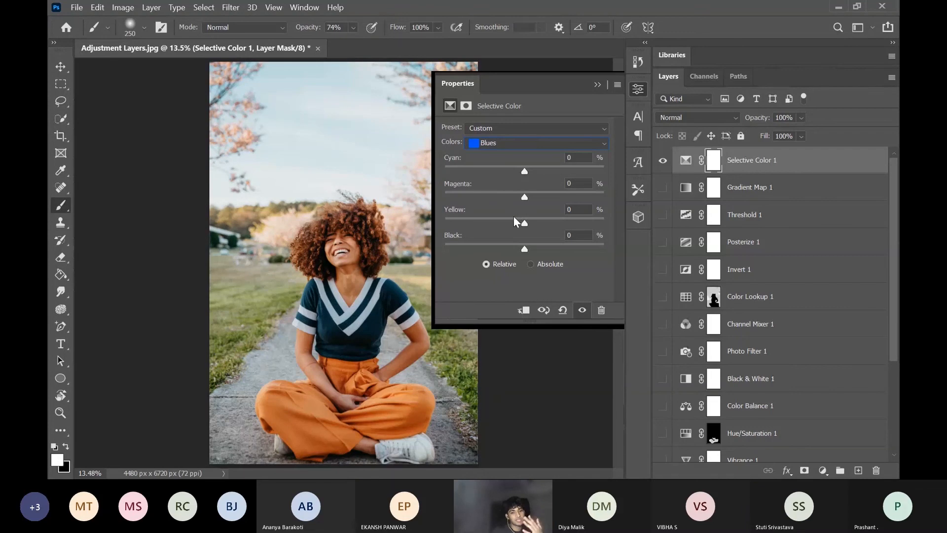
{"action": "left_click_drag", "start_coordinate": [525, 223], "coordinate": [496, 226]}
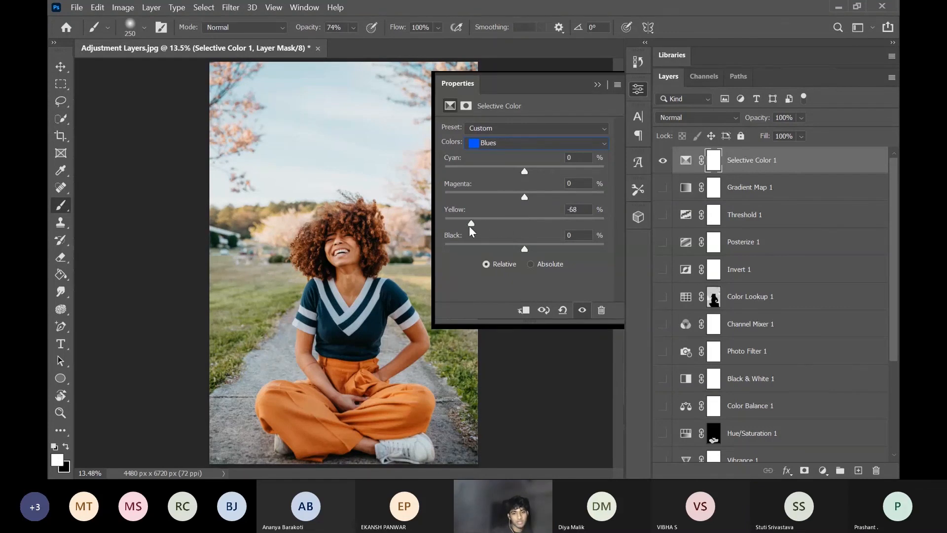
Step: Set Magenta to about +34% for the Magentas in Selective Color 1, and close its adjustment settings
{"action": "left_click", "coordinate": [496, 143]}
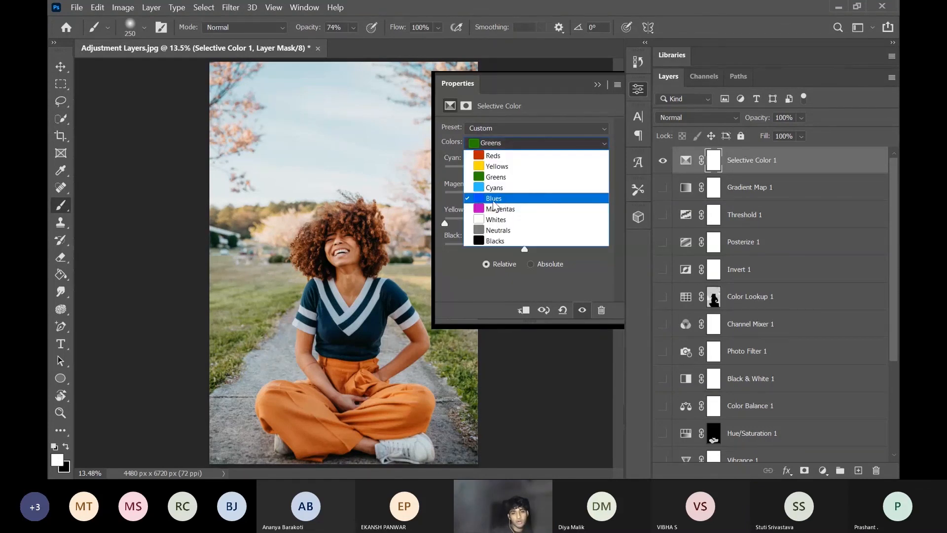
{"action": "left_click", "coordinate": [496, 210]}
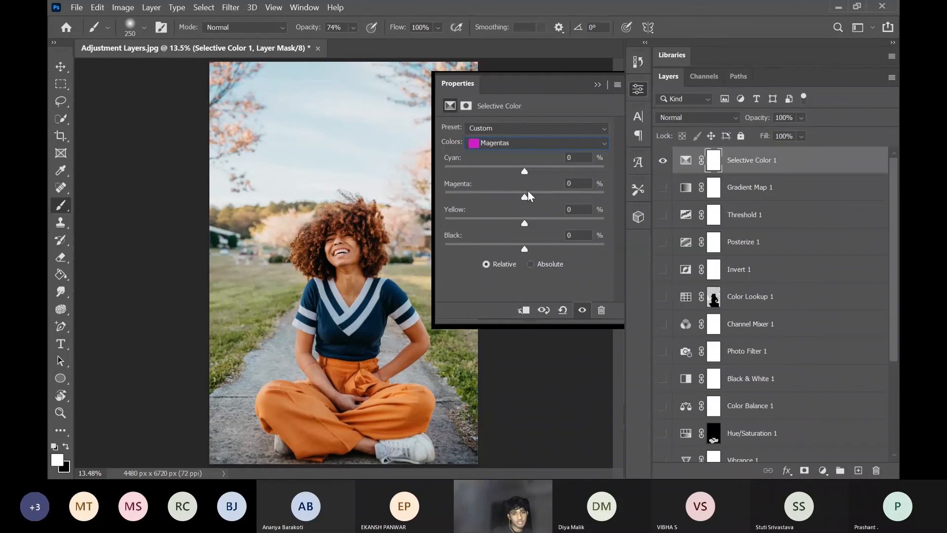
{"action": "left_click_drag", "start_coordinate": [524, 197], "coordinate": [554, 194]}
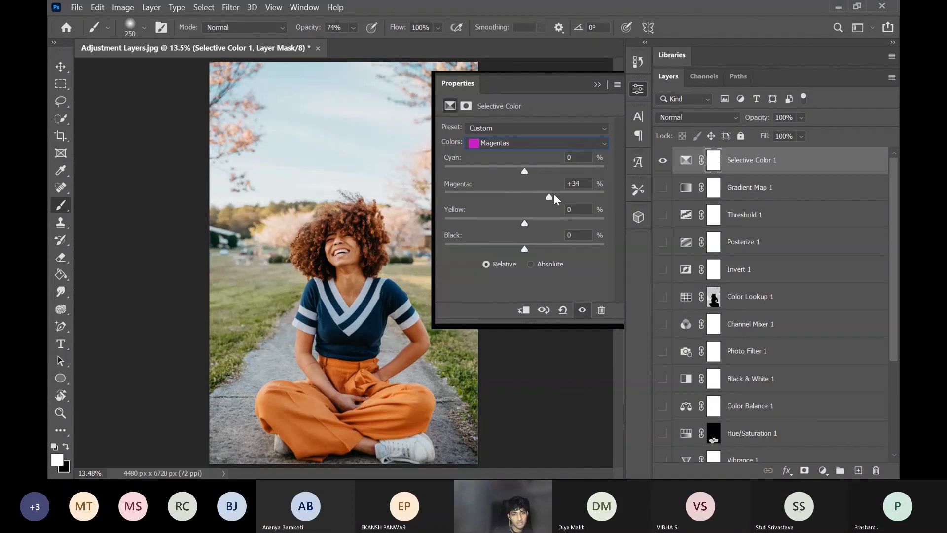
{"action": "left_click", "coordinate": [596, 86]}
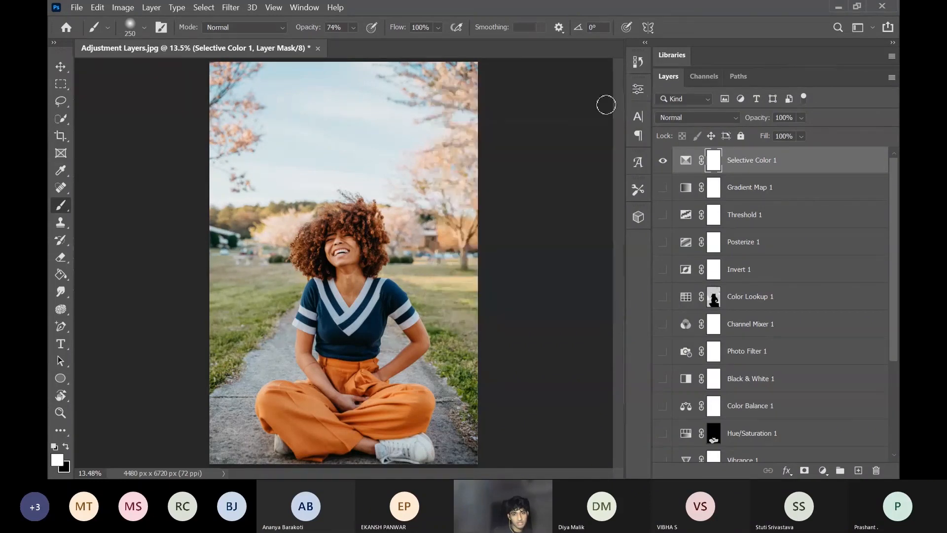
Step: Compare the photo with the Selective Color 1 layer hidden and shown
{"action": "left_click", "coordinate": [663, 162]}
{"action": "left_click", "coordinate": [662, 162]}
{"action": "left_click", "coordinate": [663, 163]}
{"action": "left_click", "coordinate": [662, 165]}
{"action": "left_click", "coordinate": [661, 166]}
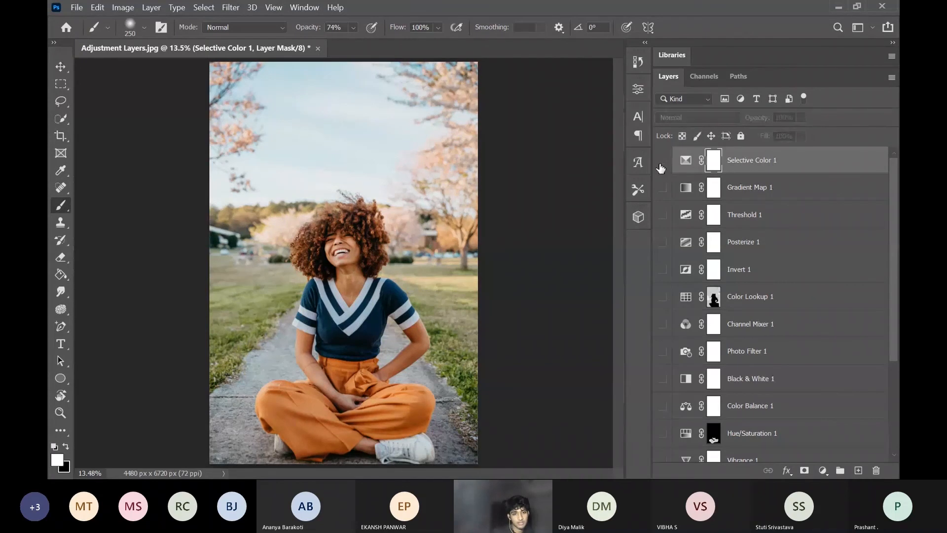
{"action": "left_click", "coordinate": [661, 166]}
{"action": "left_click", "coordinate": [660, 167]}
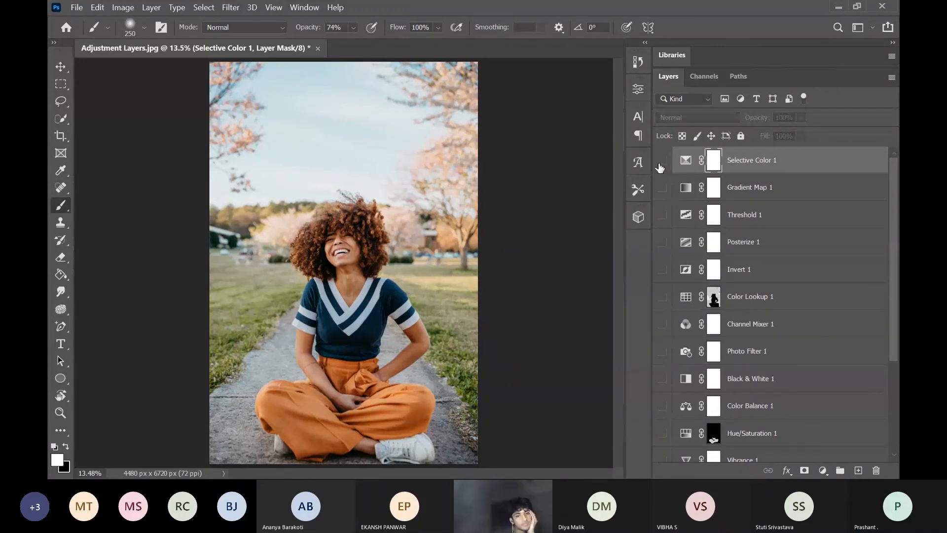
{"action": "left_click", "coordinate": [660, 166]}
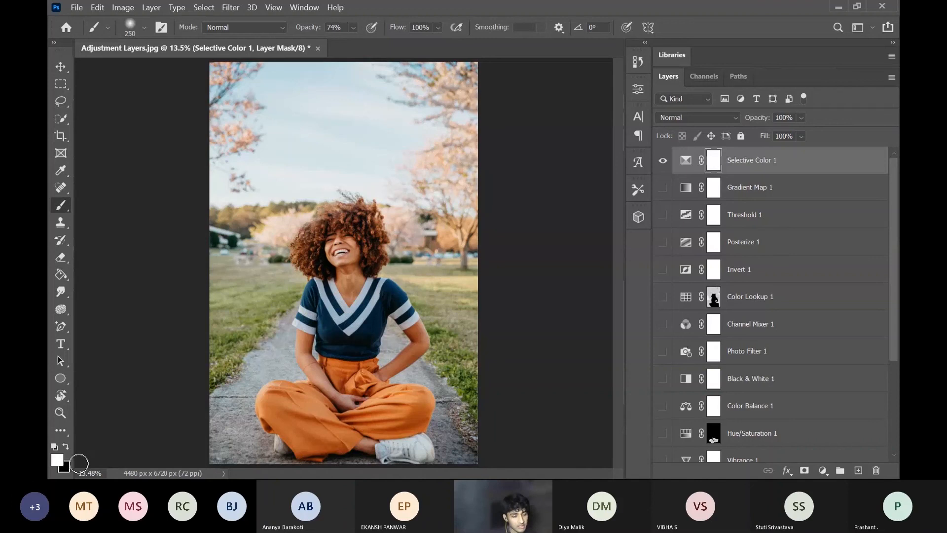
{"action": "key", "text": "x"}
{"action": "key", "text": "x"}
{"action": "key", "text": "x"}
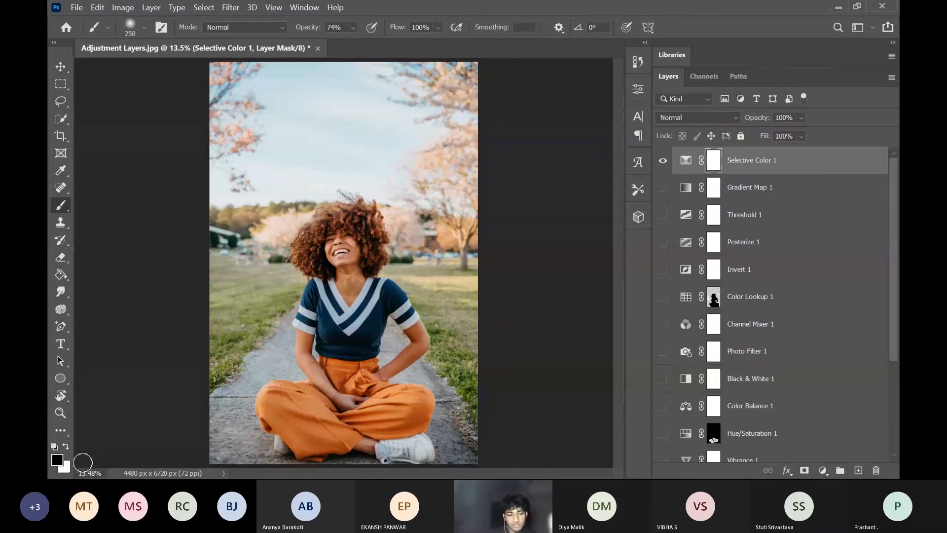
{"action": "left_click", "coordinate": [58, 459]}
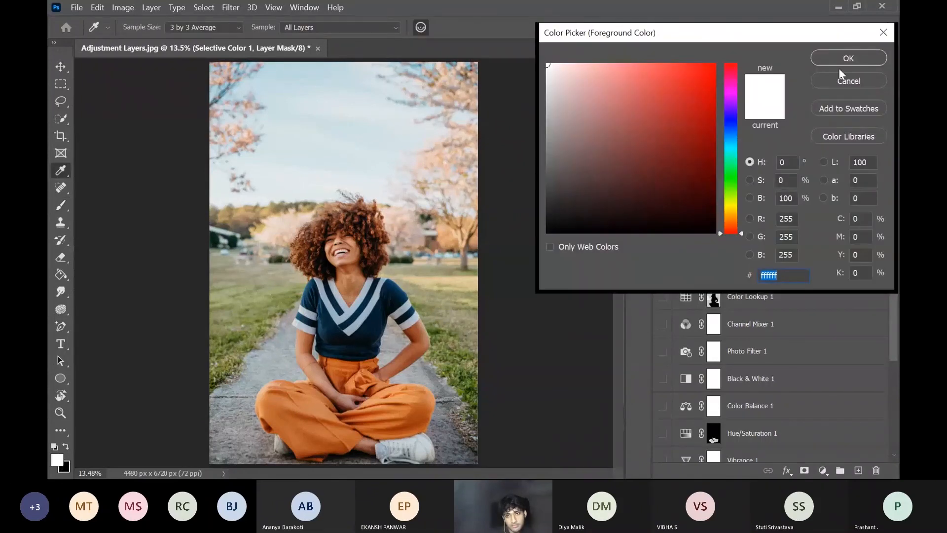
{"action": "left_click", "coordinate": [847, 81]}
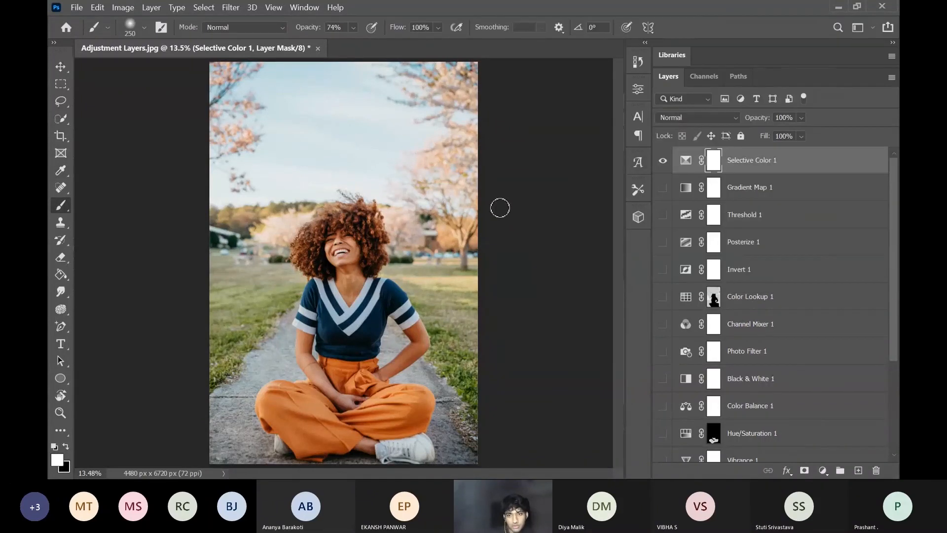
Step: Set the foreground color to pure black (000000)
{"action": "left_click", "coordinate": [58, 460]}
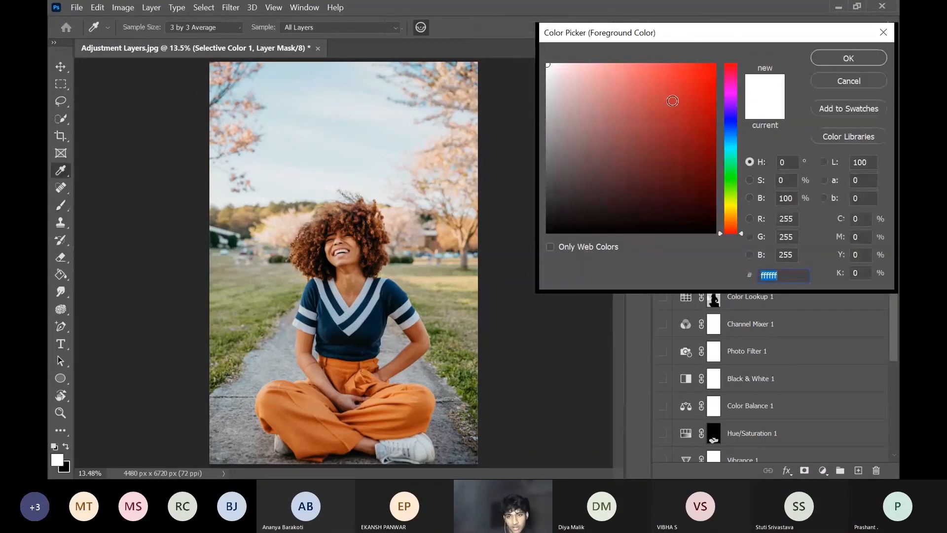
{"action": "mouse_move", "coordinate": [672, 101]}
{"action": "left_mouse_down"}
{"action": "mouse_move", "coordinate": [632, 152]}
{"action": "mouse_move", "coordinate": [507, 242]}
{"action": "left_mouse_up"}
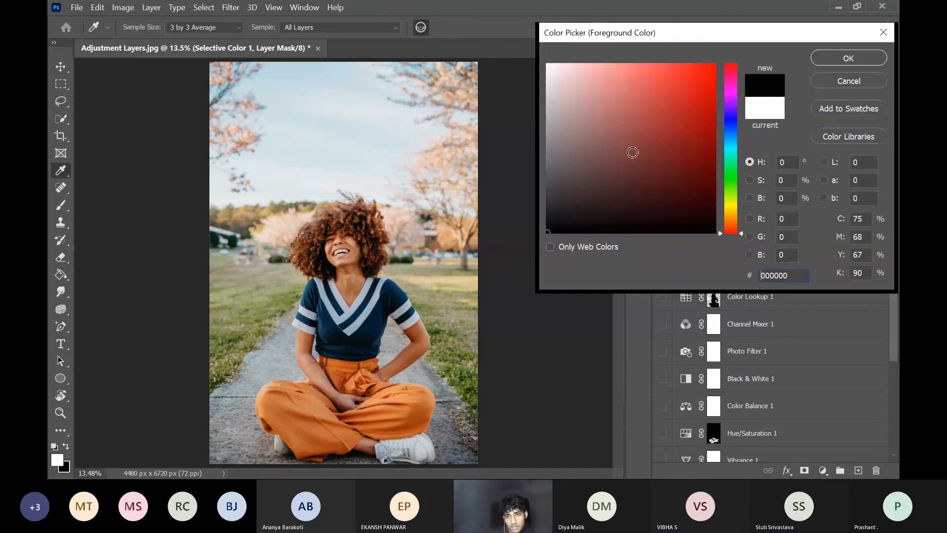
{"action": "left_click", "coordinate": [834, 60]}
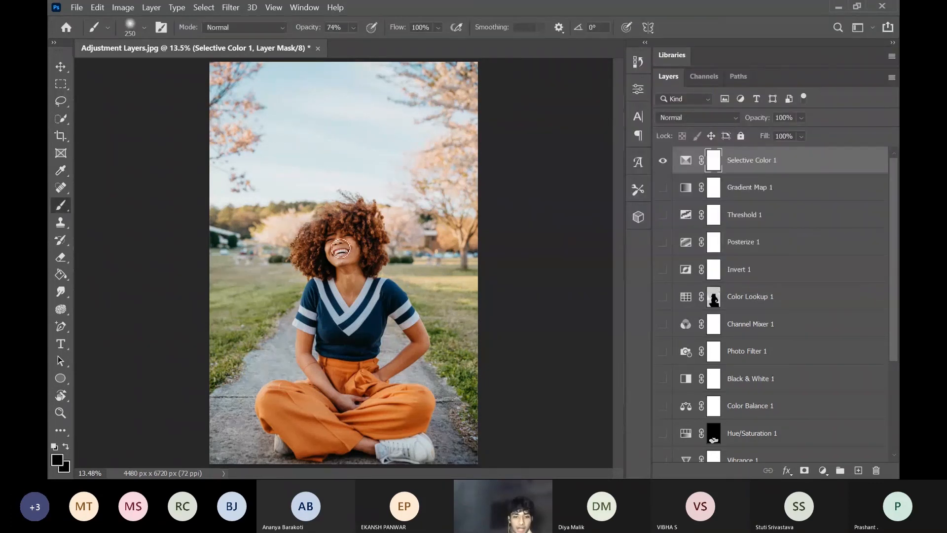
Step: Set the brush opacity to 48% and paint black on the Selective Color 1 mask over the woman's face, arms and ankle
{"action": "left_click", "coordinate": [354, 27]}
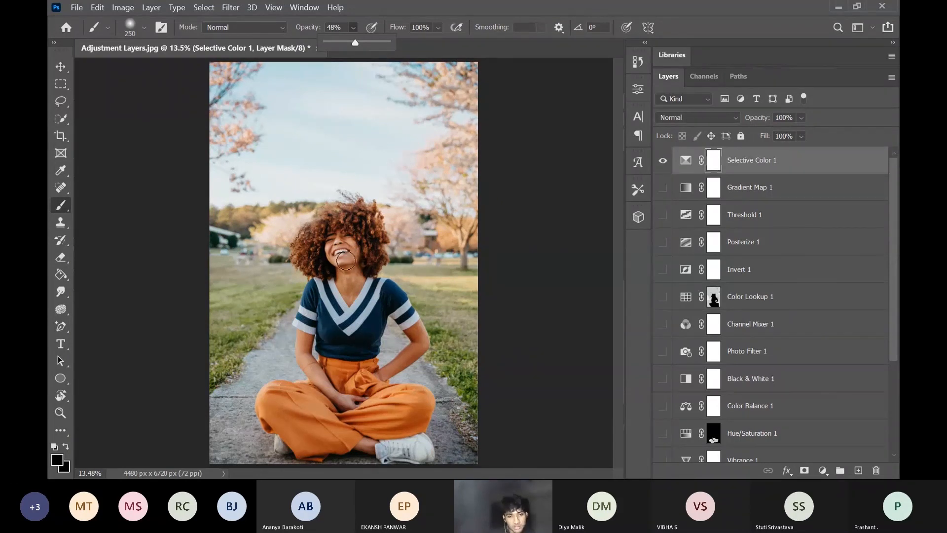
{"action": "left_click", "coordinate": [339, 254]}
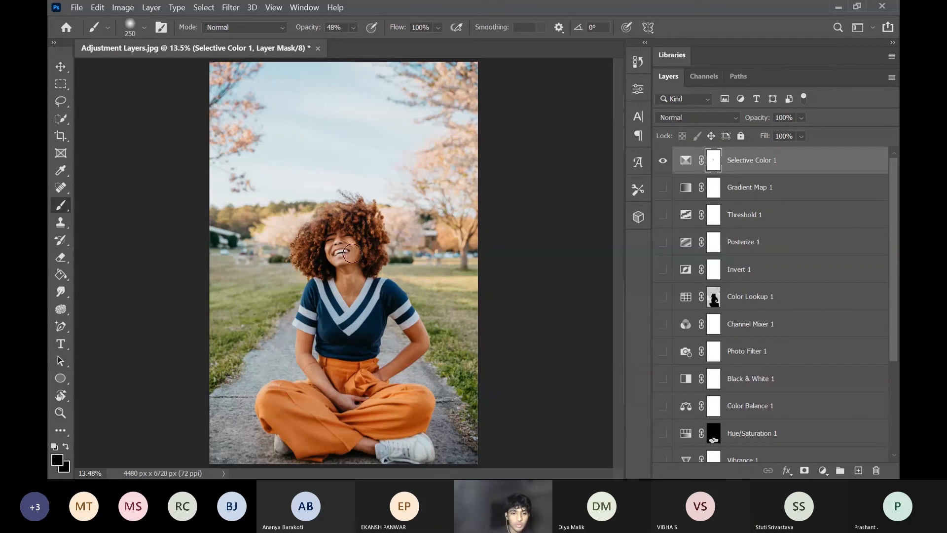
{"action": "mouse_move", "coordinate": [307, 353]}
{"action": "left_mouse_down"}
{"action": "mouse_move", "coordinate": [348, 405]}
{"action": "mouse_move", "coordinate": [361, 384]}
{"action": "mouse_move", "coordinate": [420, 355]}
{"action": "mouse_move", "coordinate": [423, 336]}
{"action": "mouse_move", "coordinate": [432, 348]}
{"action": "left_mouse_up"}
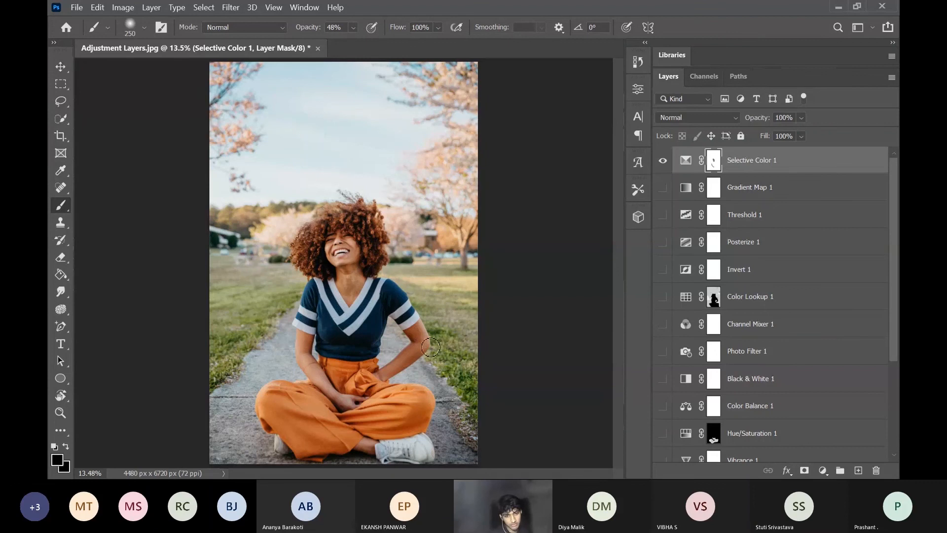
{"action": "left_click_drag", "start_coordinate": [363, 437], "coordinate": [378, 451]}
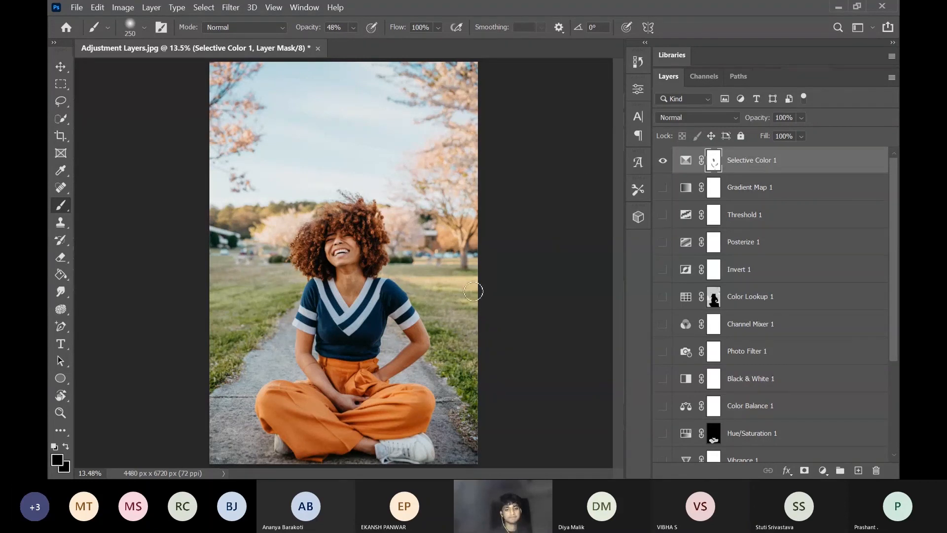
Step: Compare the photo with and without the masked Selective Color 1 adjustment
{"action": "left_click", "coordinate": [662, 159]}
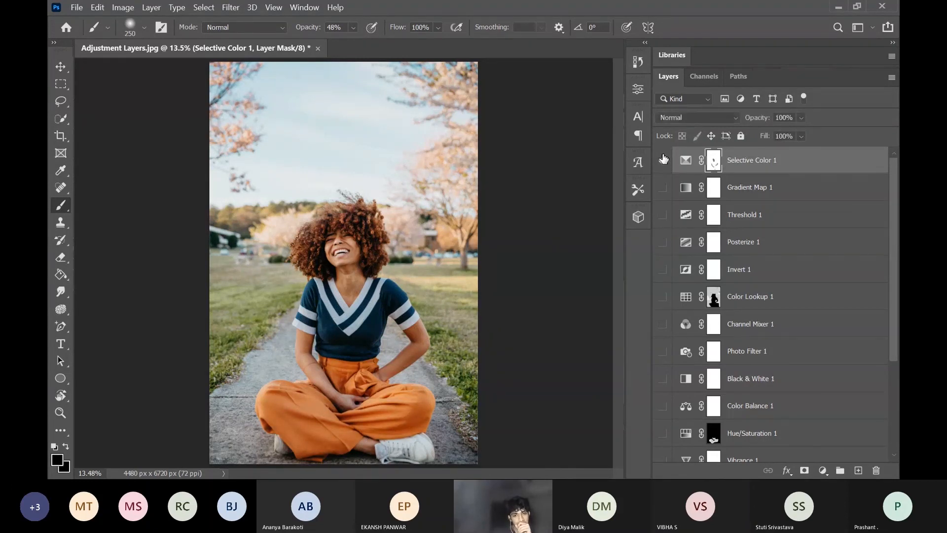
{"action": "left_click", "coordinate": [662, 161]}
{"action": "left_click", "coordinate": [662, 161]}
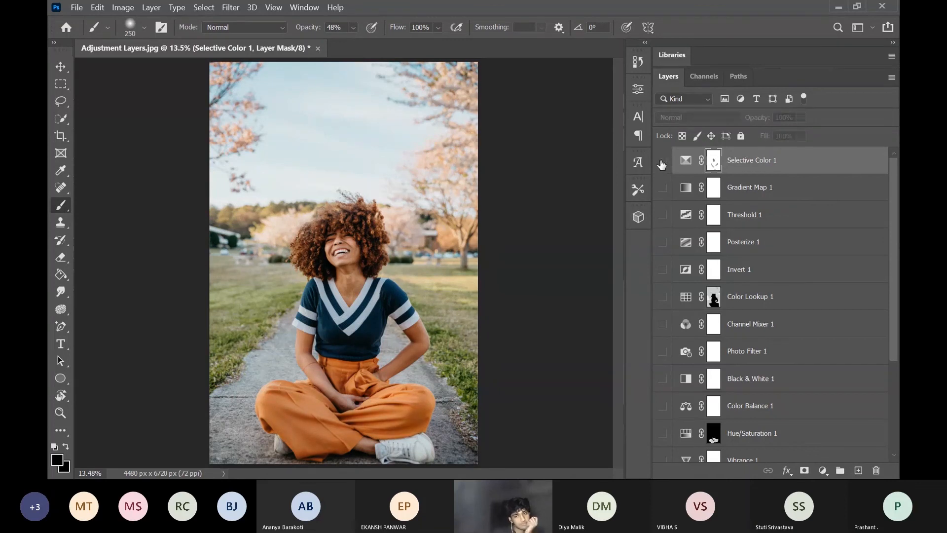
{"action": "left_click", "coordinate": [662, 162]}
Step: Show the Hue/Saturation 1, Vibrance 1 and Exposure 1 layers
{"action": "left_click_drag", "start_coordinate": [898, 329], "coordinate": [866, 408]}
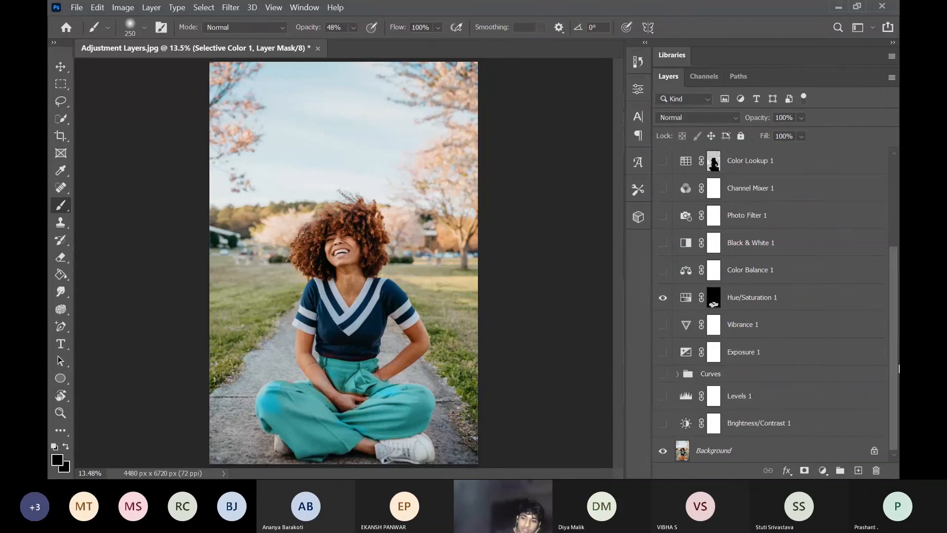
{"action": "left_click", "coordinate": [662, 325]}
{"action": "left_click", "coordinate": [662, 352]}
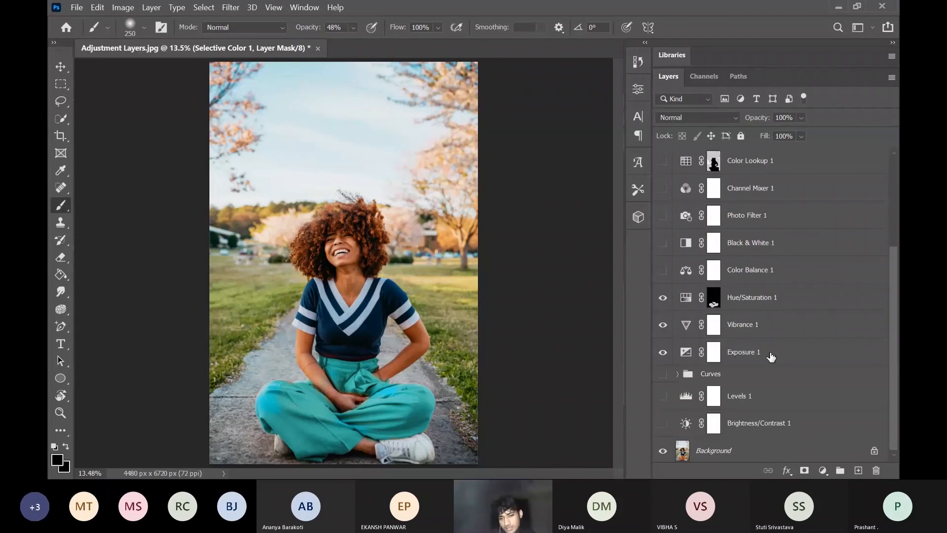
Step: Group the Exposure 1, Vibrance 1, Hue/Saturation 1 and Selective Color 1 layers together
{"action": "left_click", "coordinate": [771, 356]}
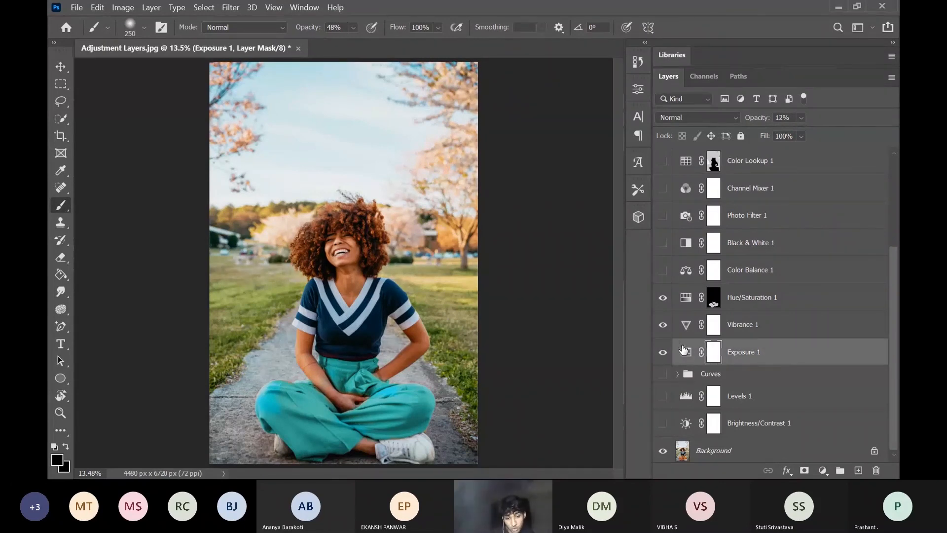
{"action": "left_click", "coordinate": [770, 326], "text": "shift"}
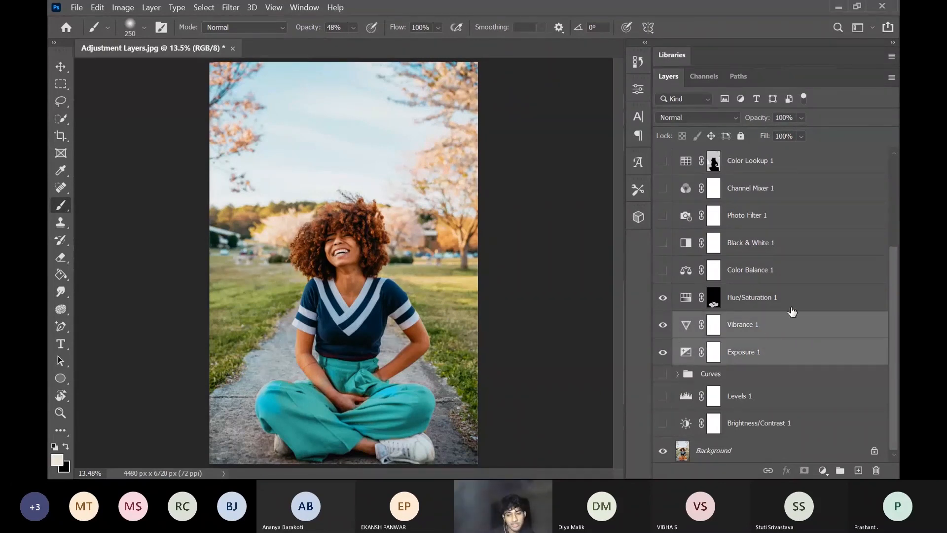
{"action": "left_click", "coordinate": [792, 309], "text": "shift"}
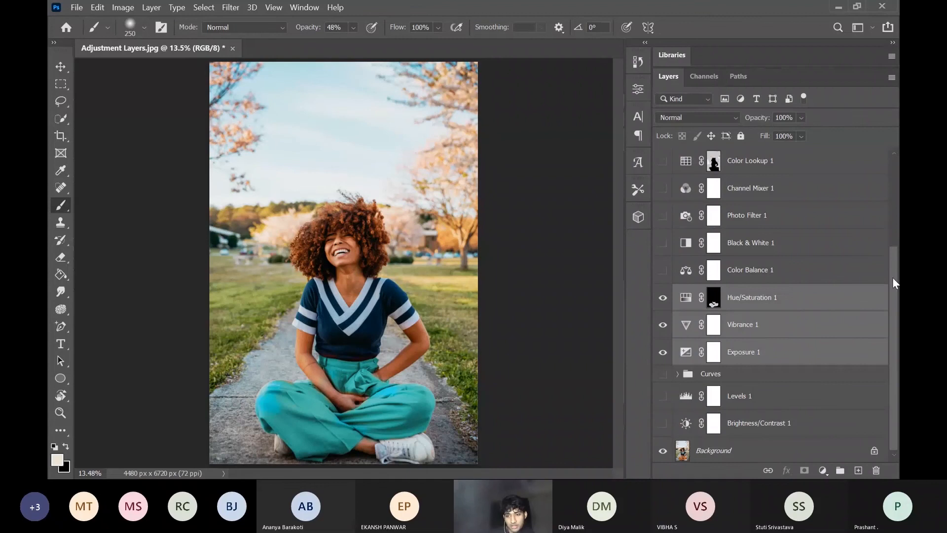
{"action": "left_click_drag", "start_coordinate": [896, 293], "coordinate": [848, 180]}
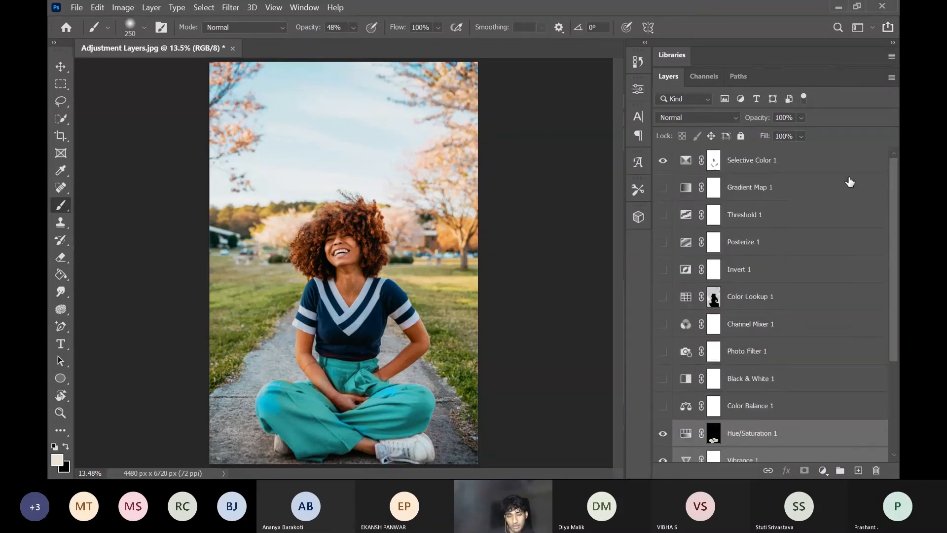
{"action": "left_click", "coordinate": [796, 166], "text": "ctrl"}
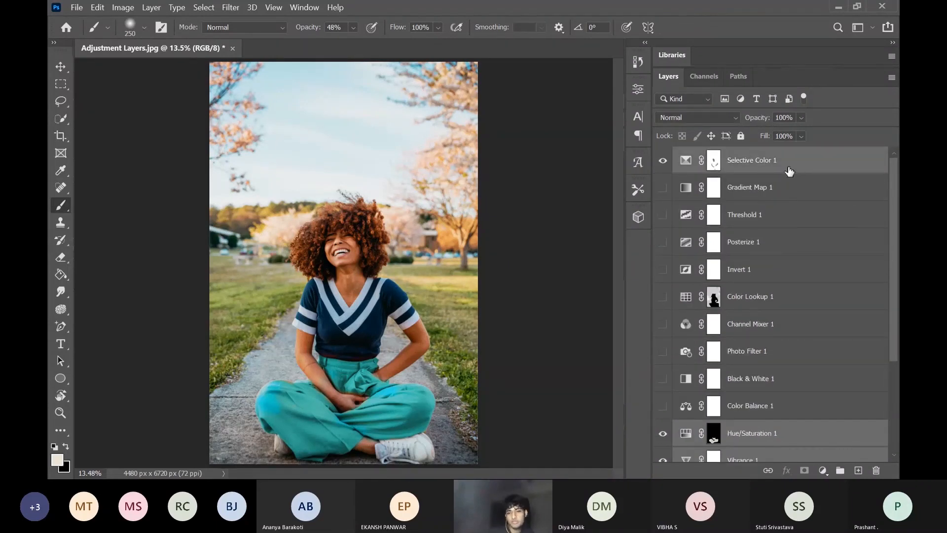
{"action": "key", "text": "ctrl+g"}
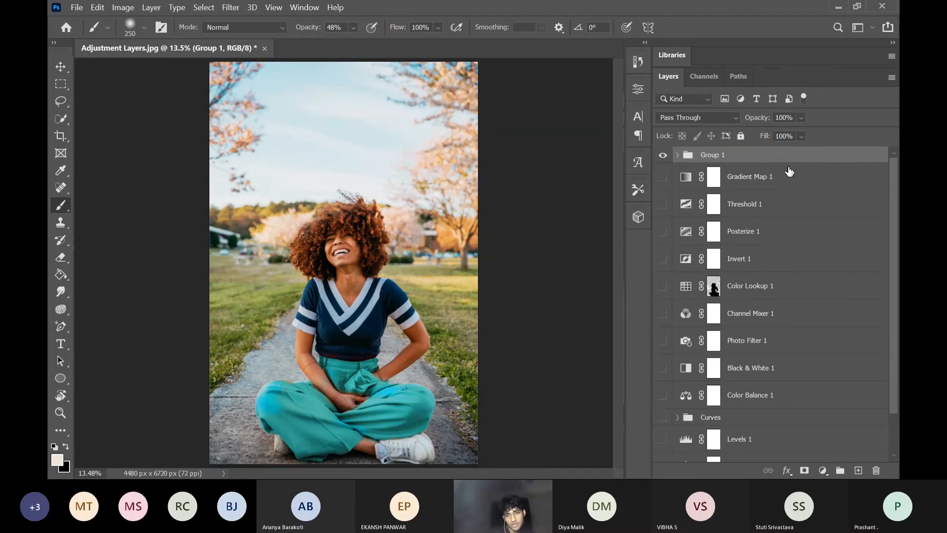
Step: Rename the new layer group as Useful
{"action": "double_click", "coordinate": [705, 155]}
{"action": "type", "text": "Useful"}
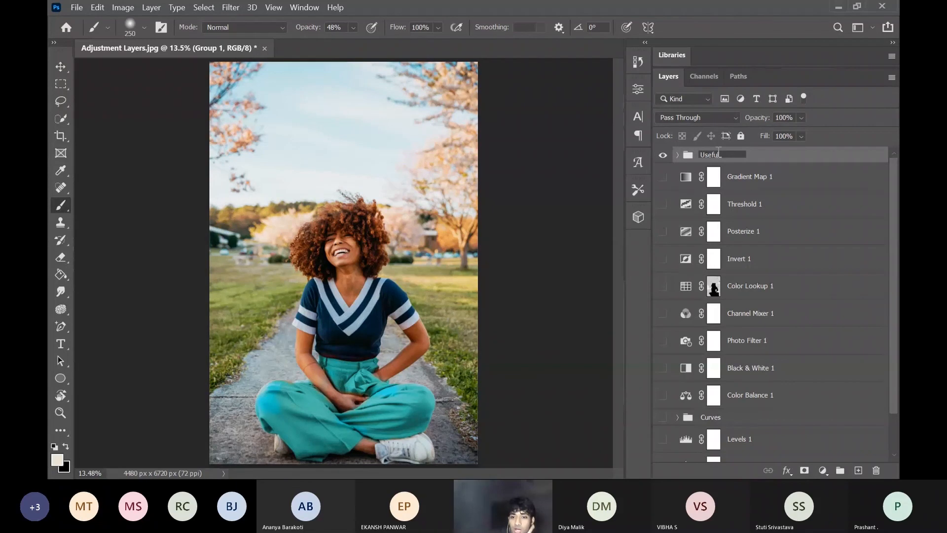
{"action": "key", "text": "Return"}
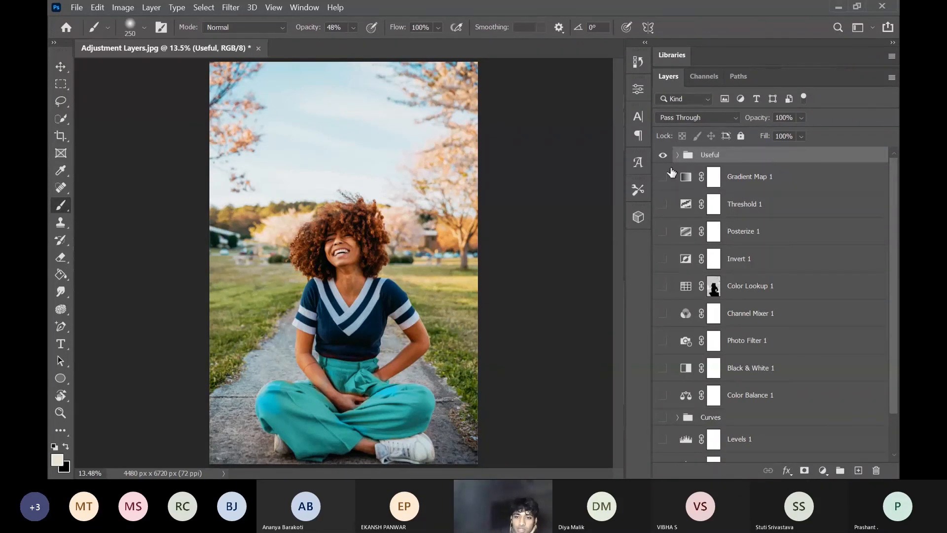
Step: Compare the photo with and without the combined adjustments in the Useful group
{"action": "left_click", "coordinate": [662, 156]}
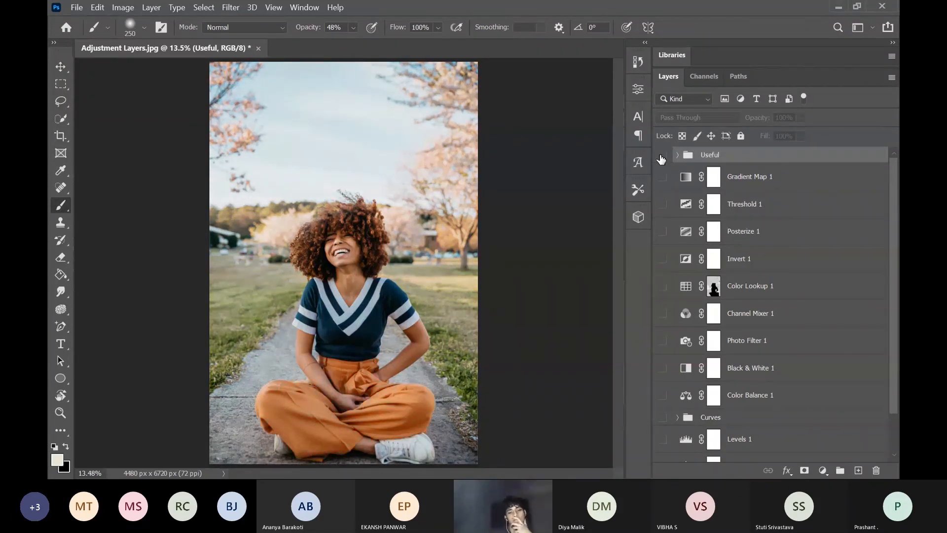
{"action": "left_click", "coordinate": [662, 157]}
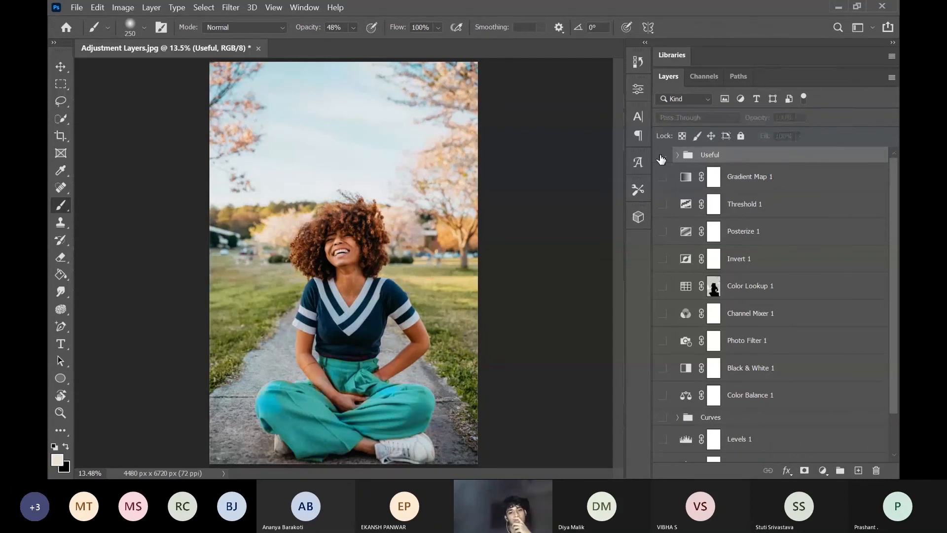
{"action": "left_click", "coordinate": [661, 157]}
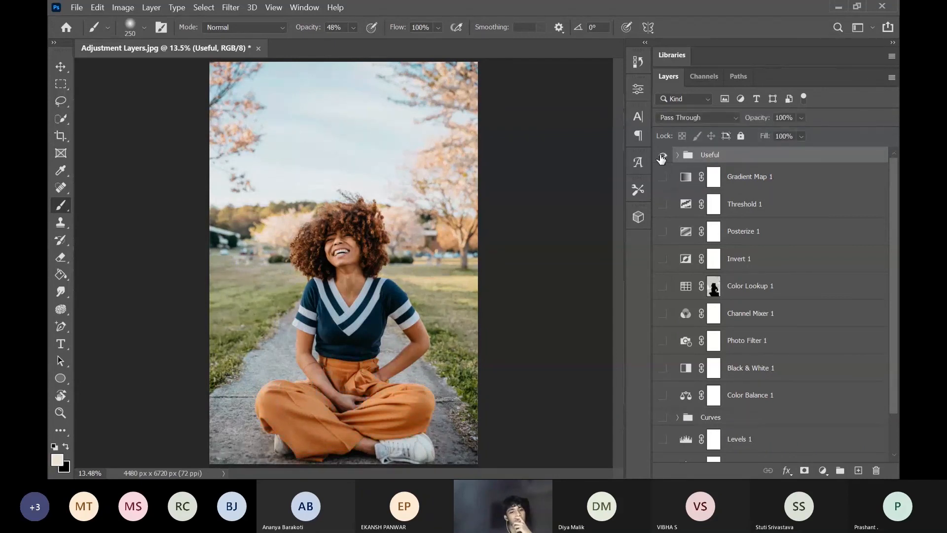
{"action": "left_click", "coordinate": [662, 157]}
{"action": "left_click", "coordinate": [662, 157]}
{"action": "left_click", "coordinate": [662, 157]}
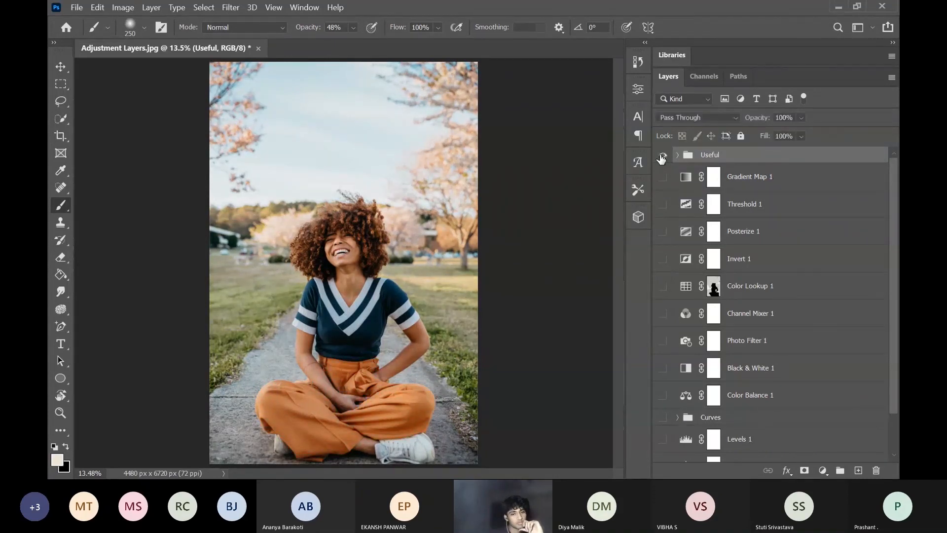